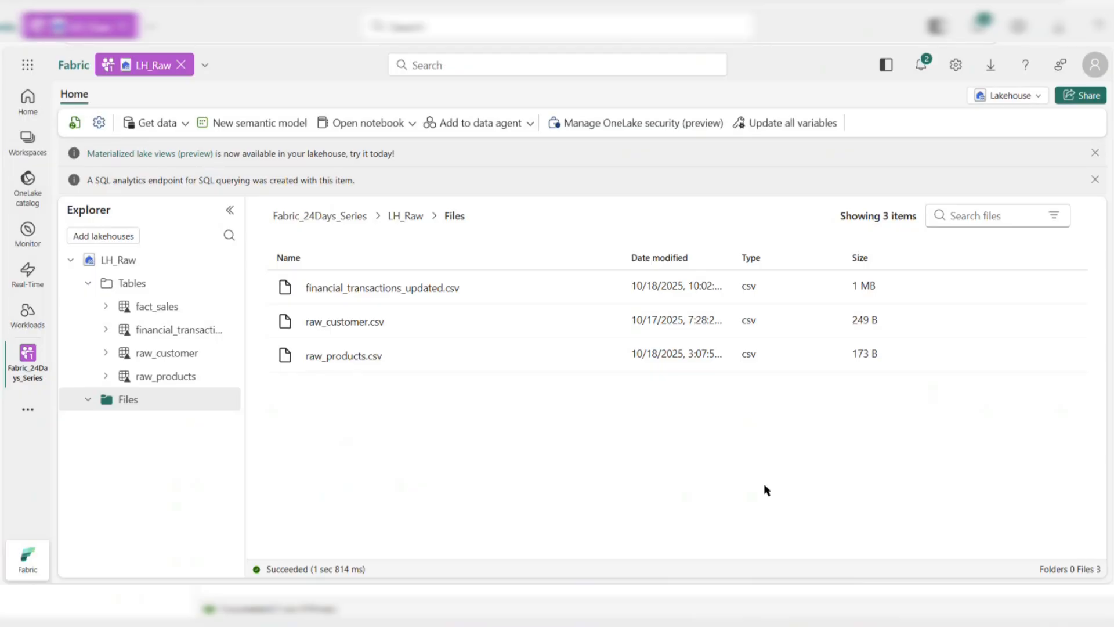
Upload DimCustomer.csv, DimDate.csv, DimProduct.csv, DimStore.csv and FactSales.csv from the PBI Hindi folder into the LH_Raw lakehouse's Files folder
click(167, 122)
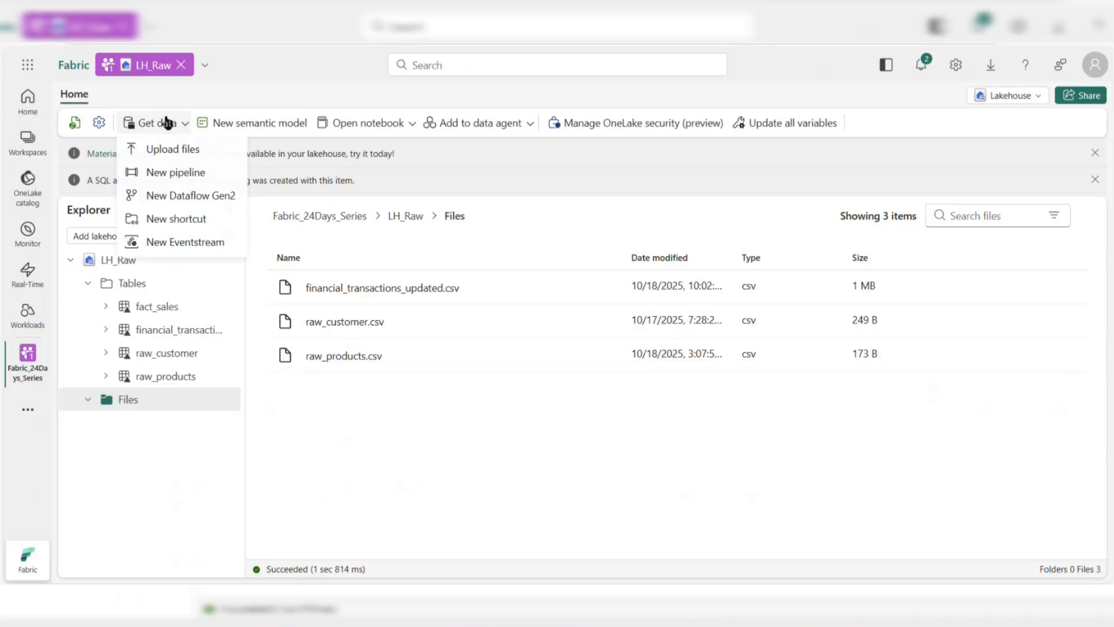
click(166, 151)
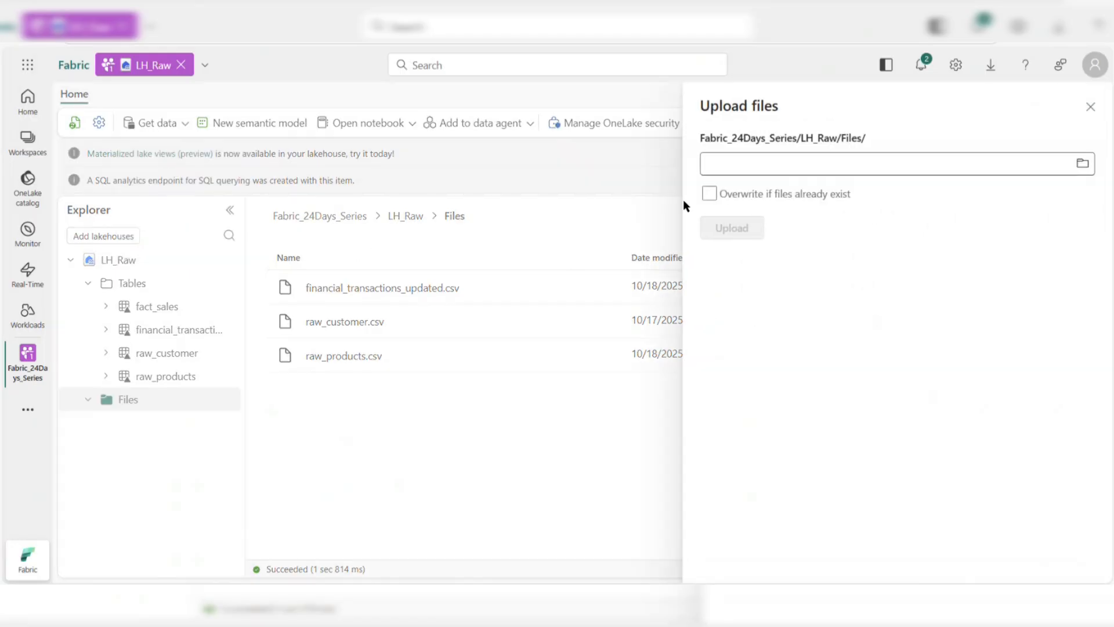
click(772, 159)
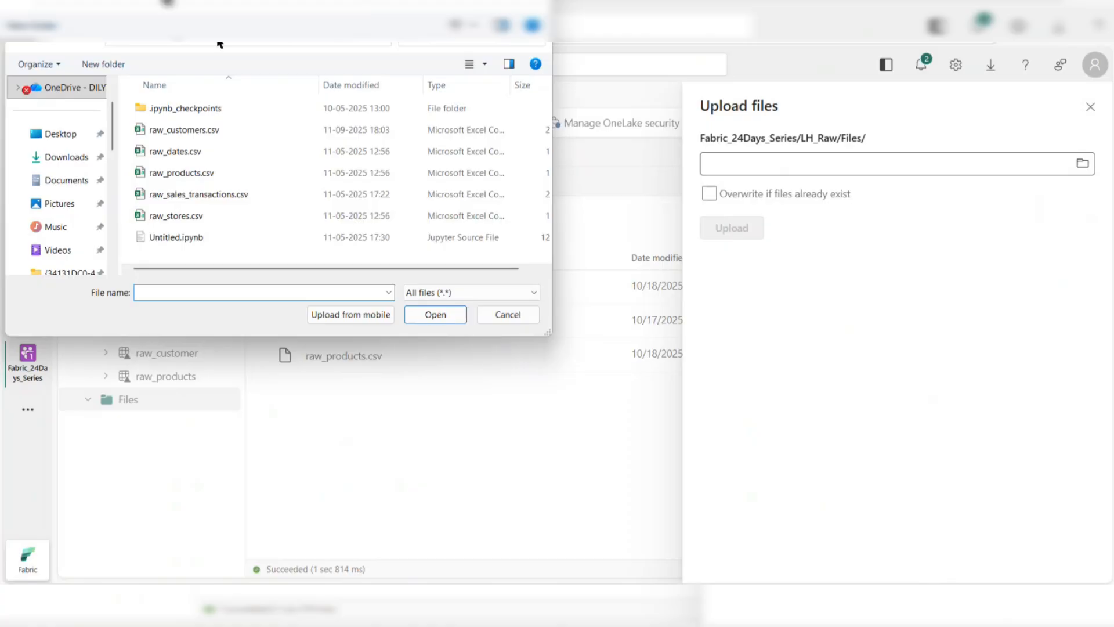
click(158, 43)
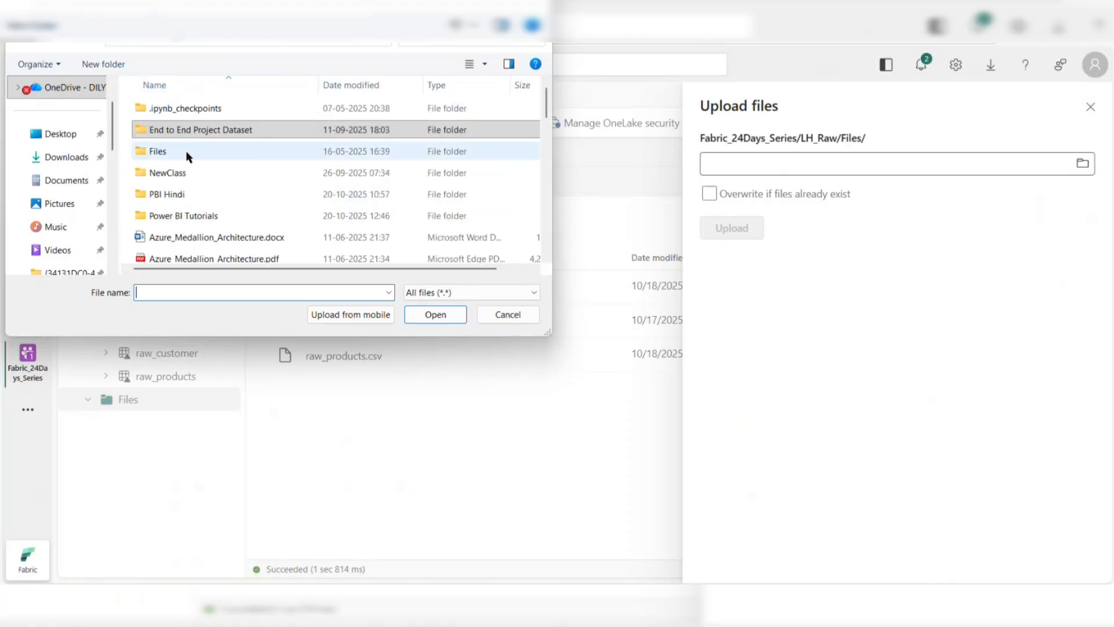
double_click(174, 193)
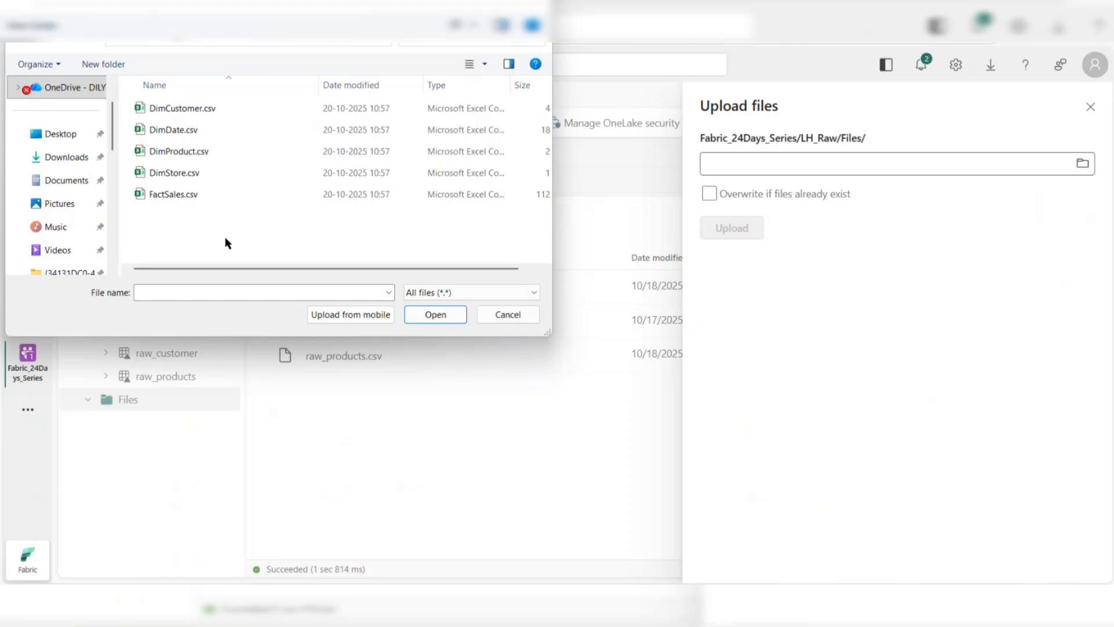
drag(225, 238, 238, 107)
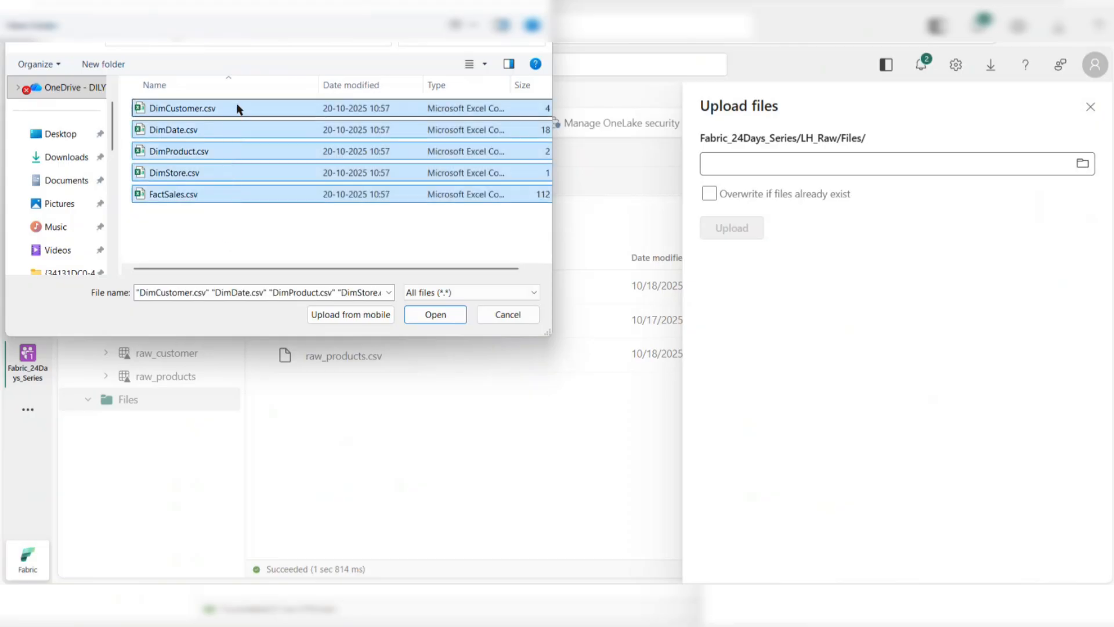
click(430, 317)
click(738, 230)
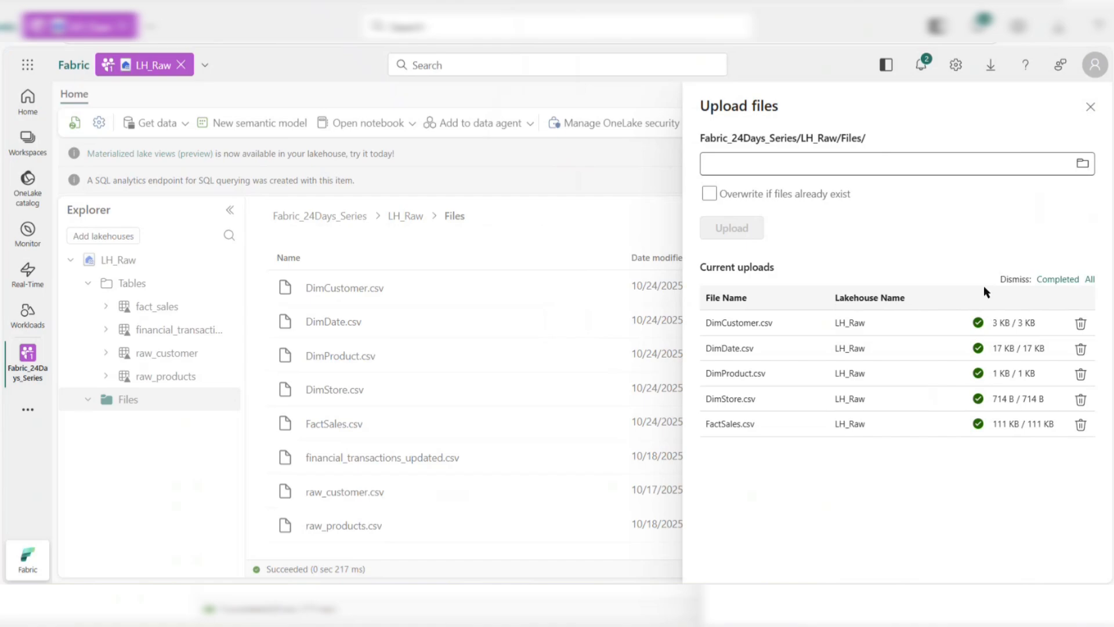
click(1090, 110)
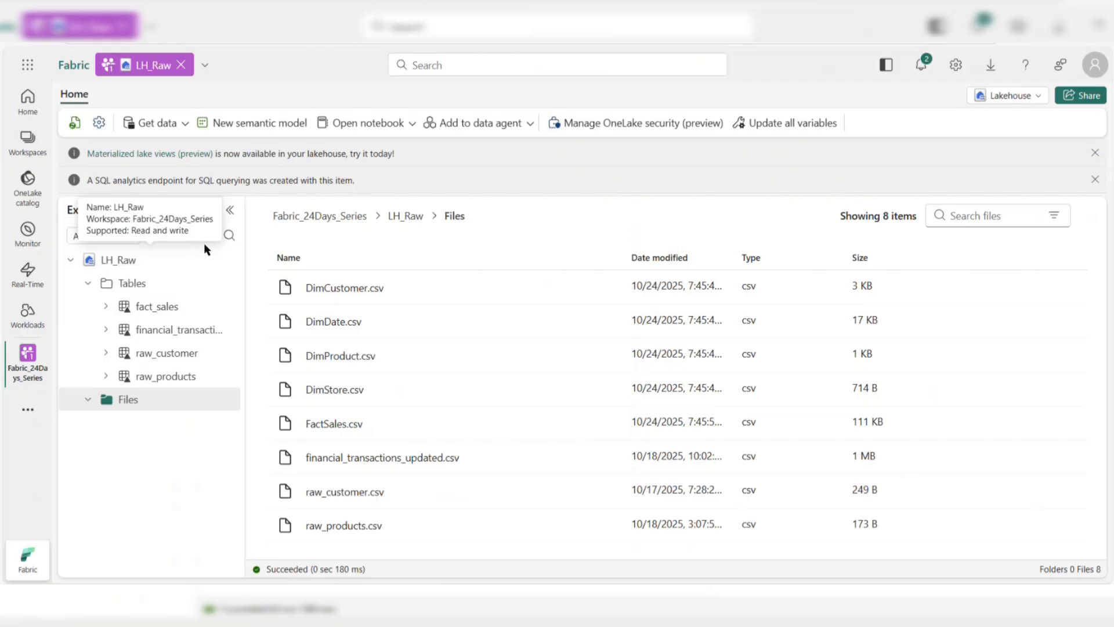
Open the Raw_Pipelines folder inside the Bronze folder of the Fabric_24Days_Series workspace
click(28, 355)
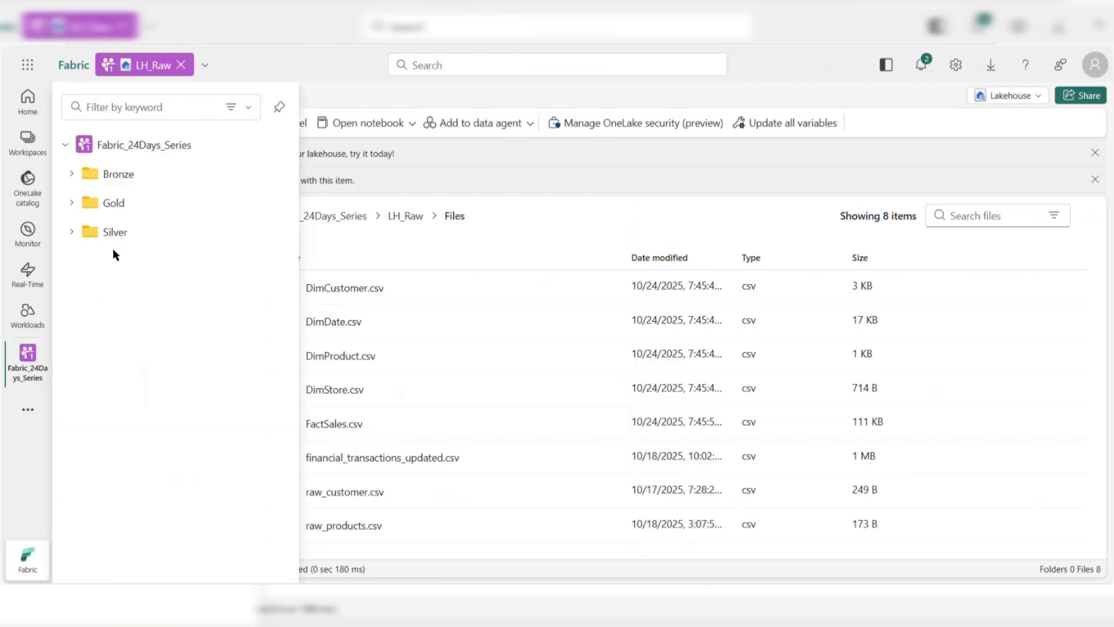
click(120, 179)
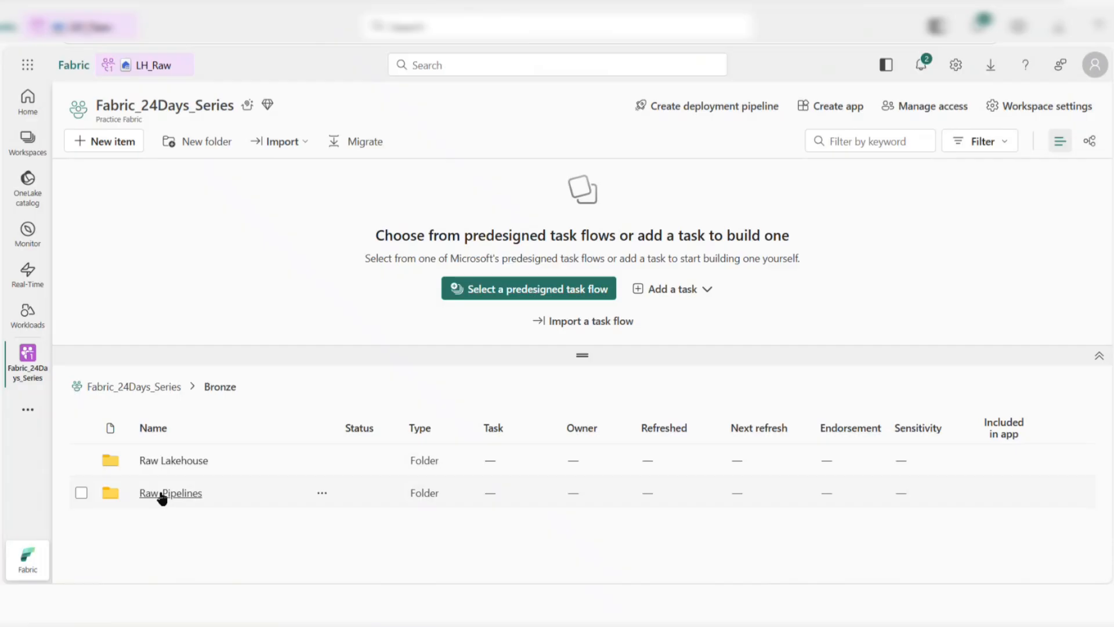
click(162, 494)
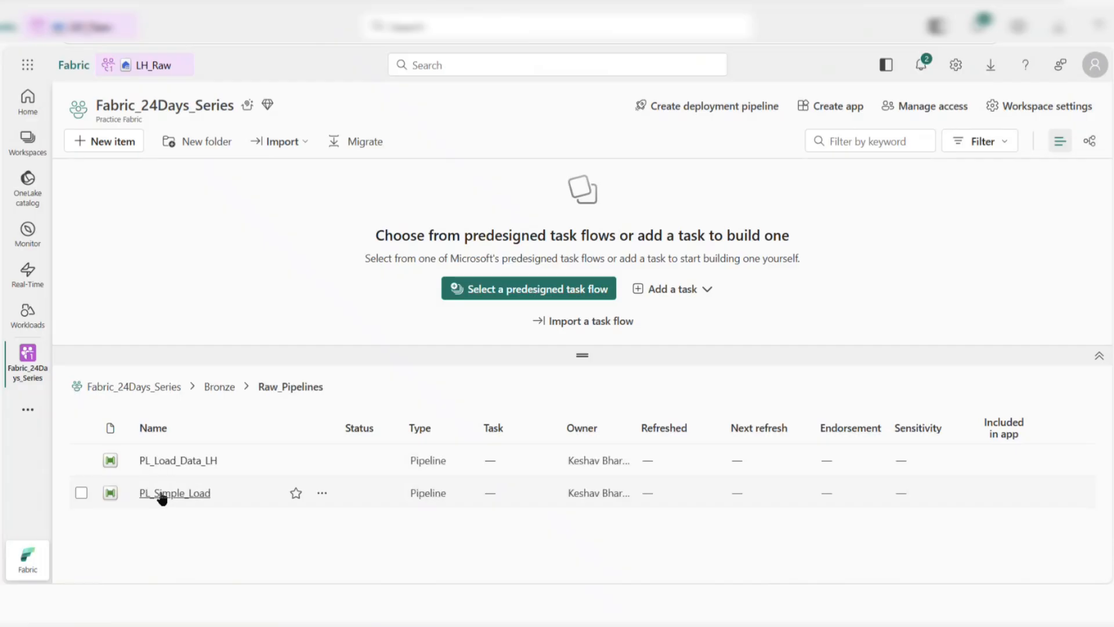
Create a new pipeline item named pipeline_test_practice in the Raw_Pipelines folder
click(123, 142)
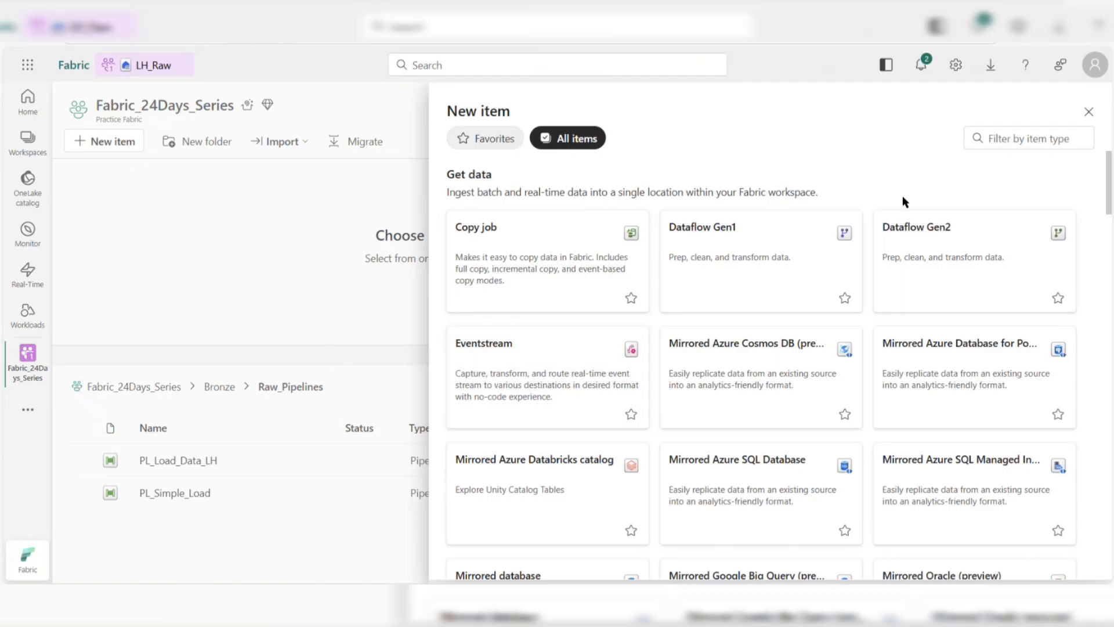
click(1001, 142)
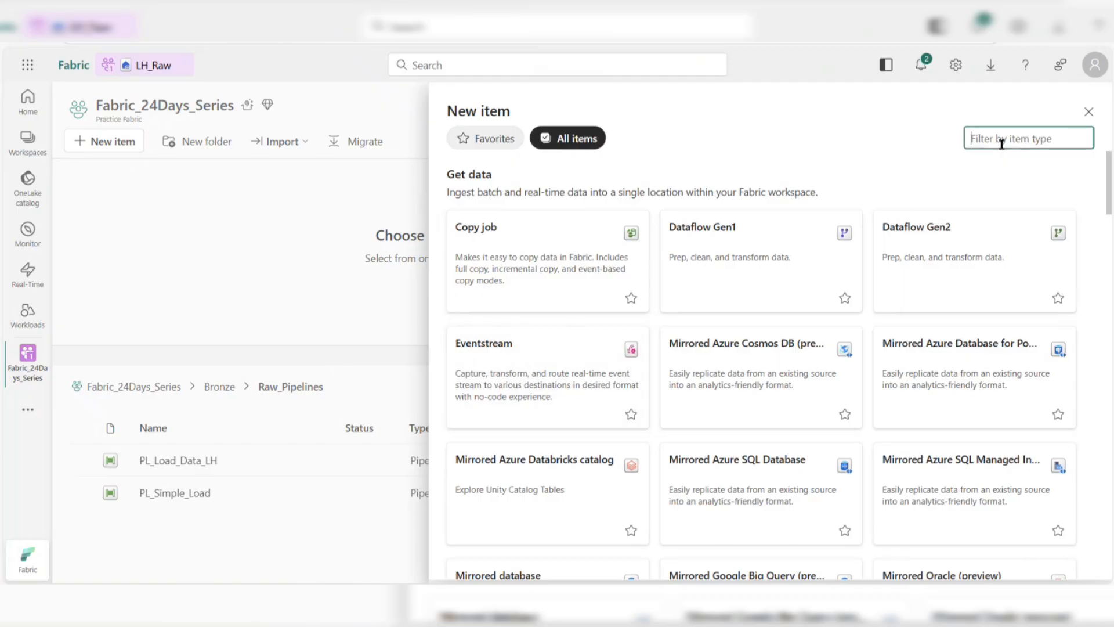
text(pipeline)
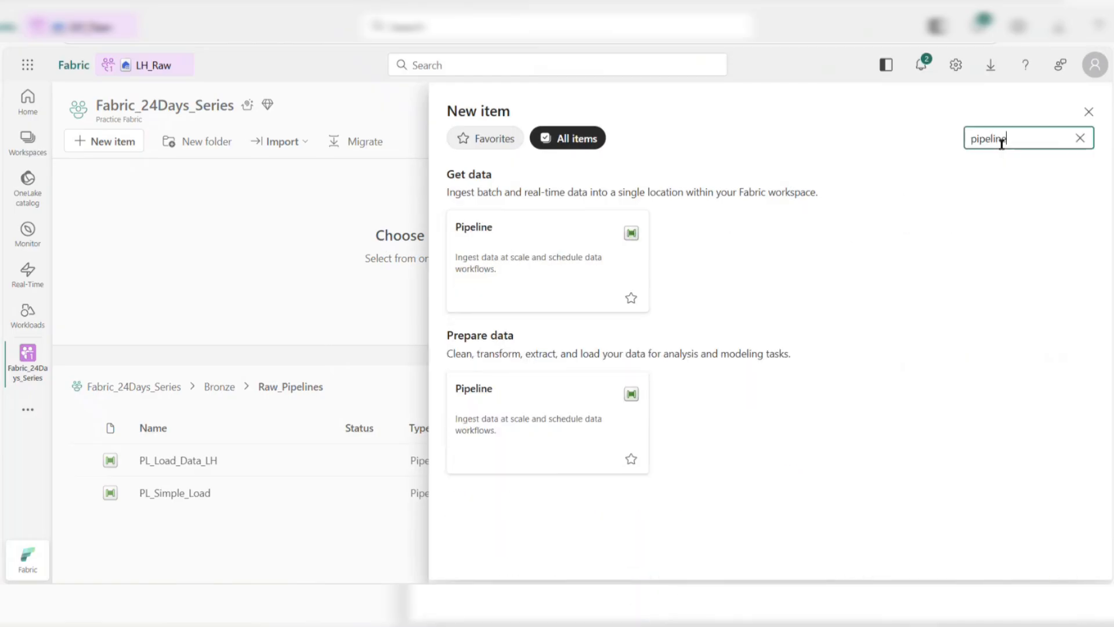
click(599, 259)
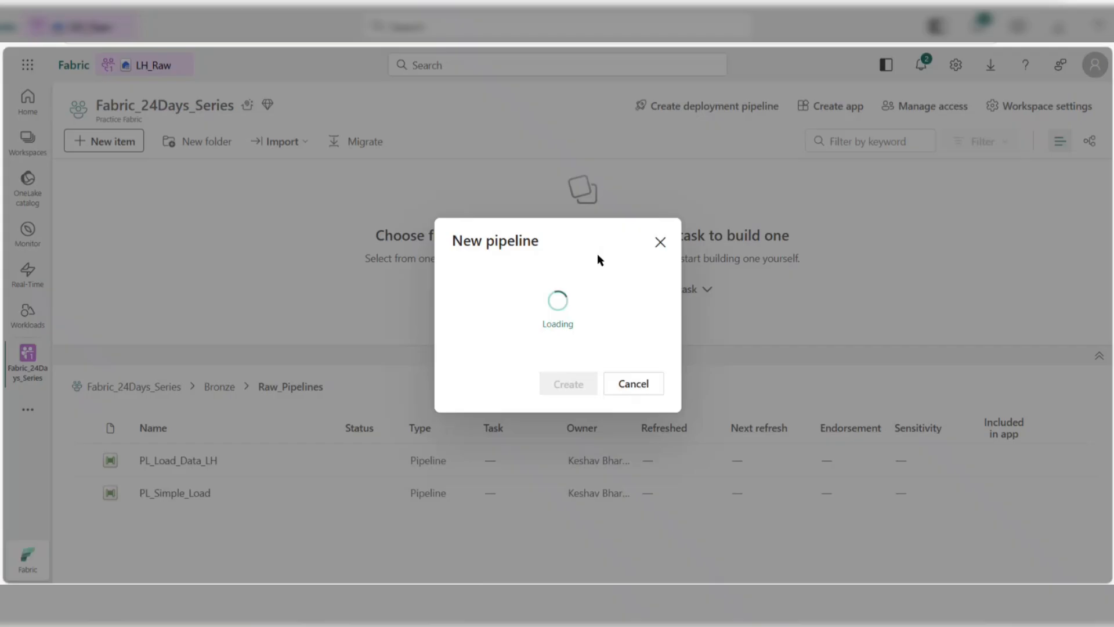
key(BackSpace)
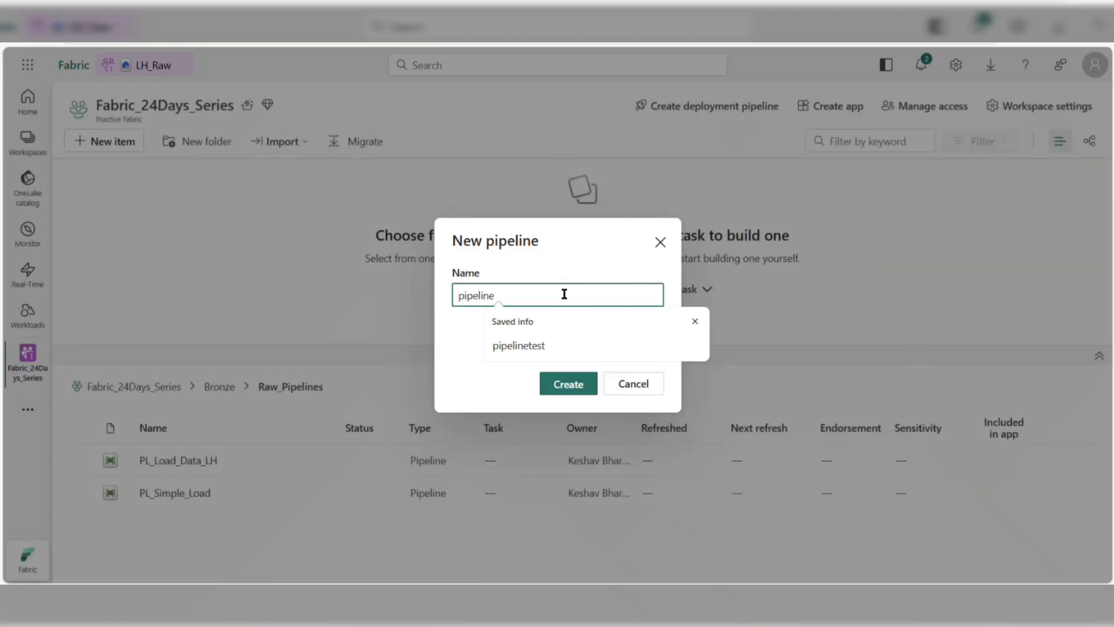
text(_tes)
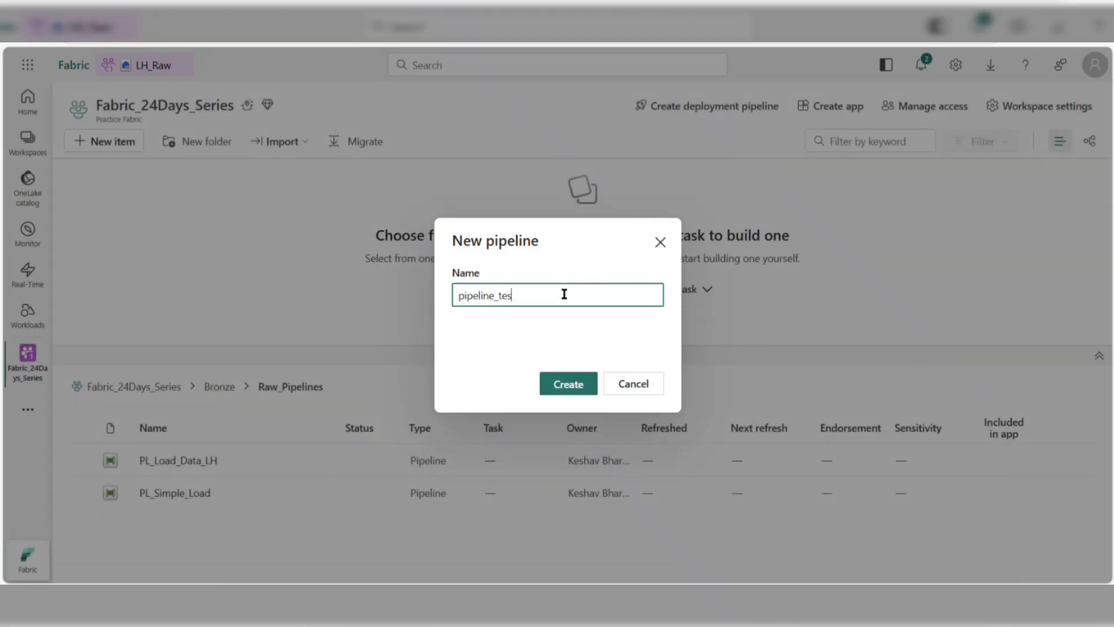
text(t)
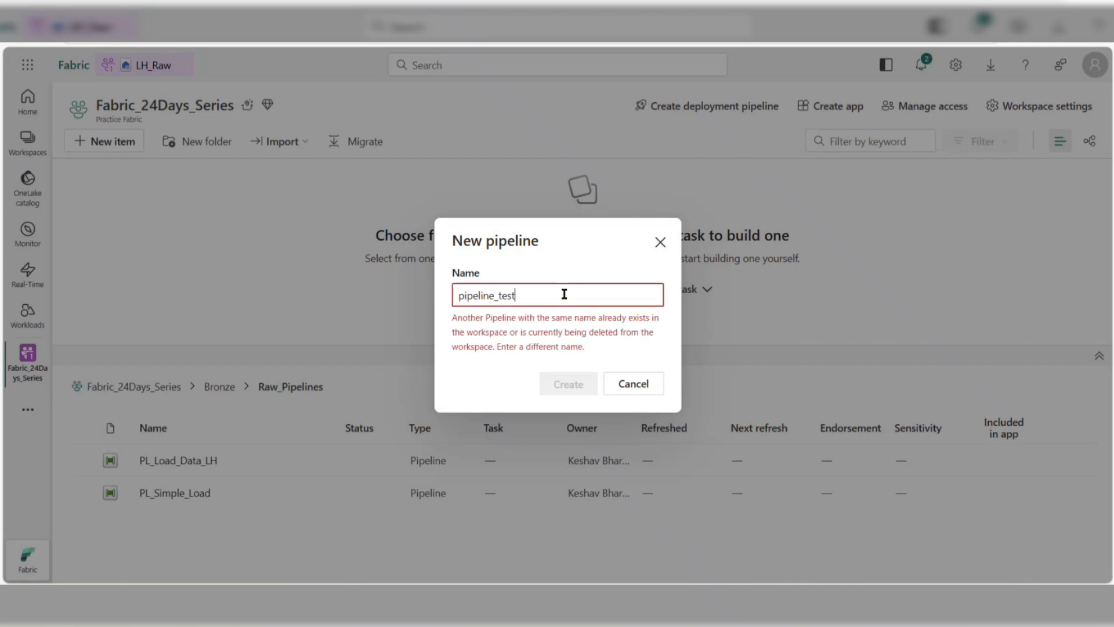
text(_prac)
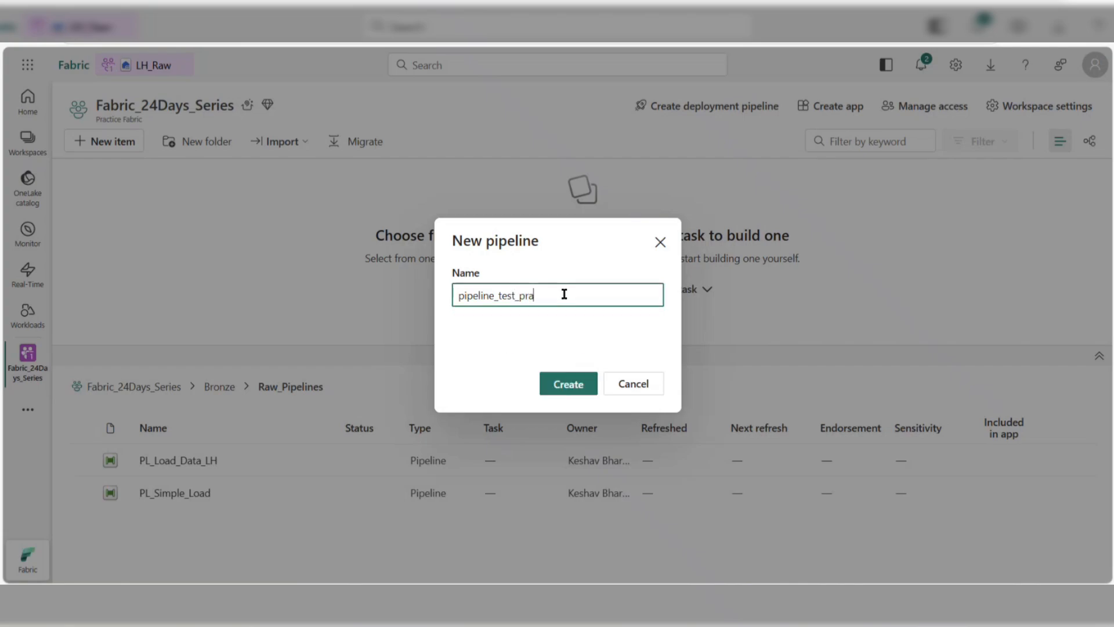
text(tice)
click(561, 393)
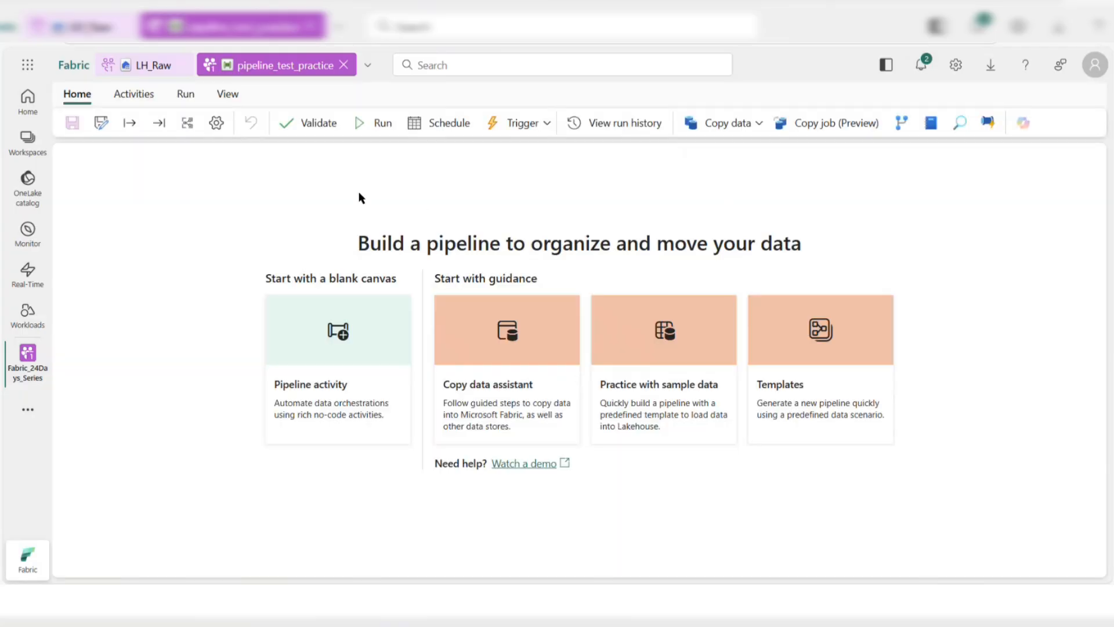
Add a Copy data activity to the pipeline canvas and move it to the middle of the canvas
click(705, 124)
click(714, 152)
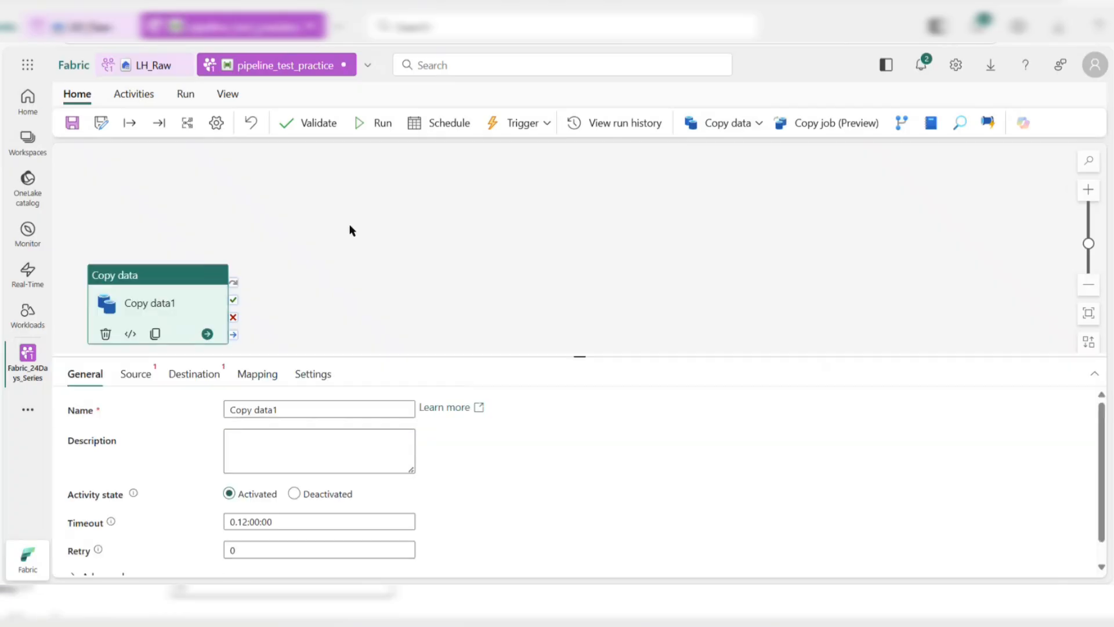
drag(145, 286, 476, 248)
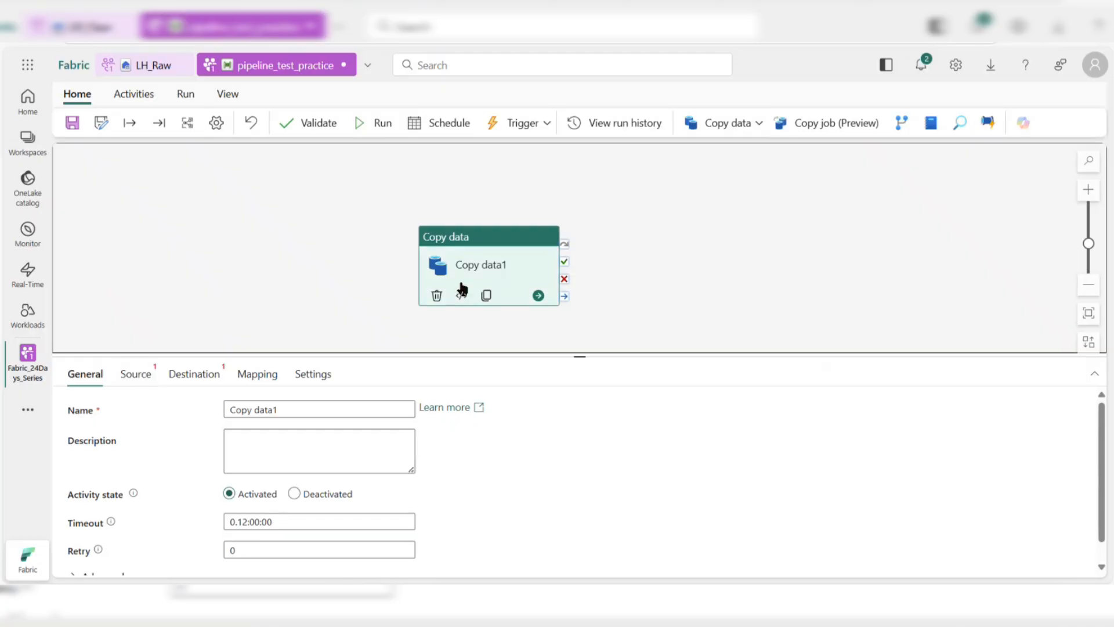
Rename the Copy data activity to CD_Copy
drag(282, 408, 183, 410)
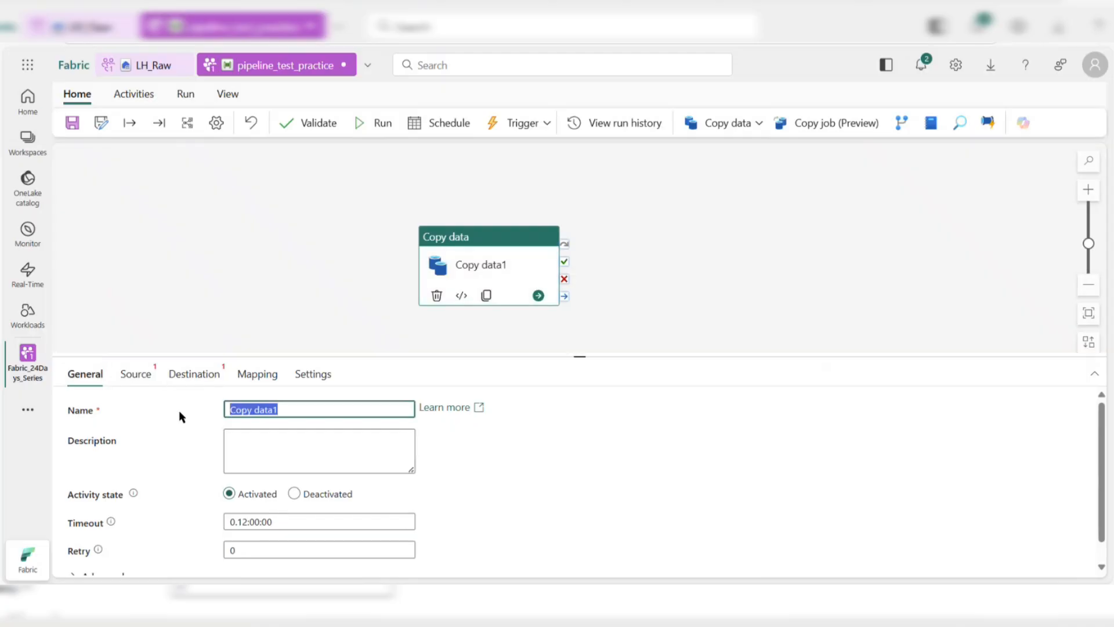
key(BackSpace)
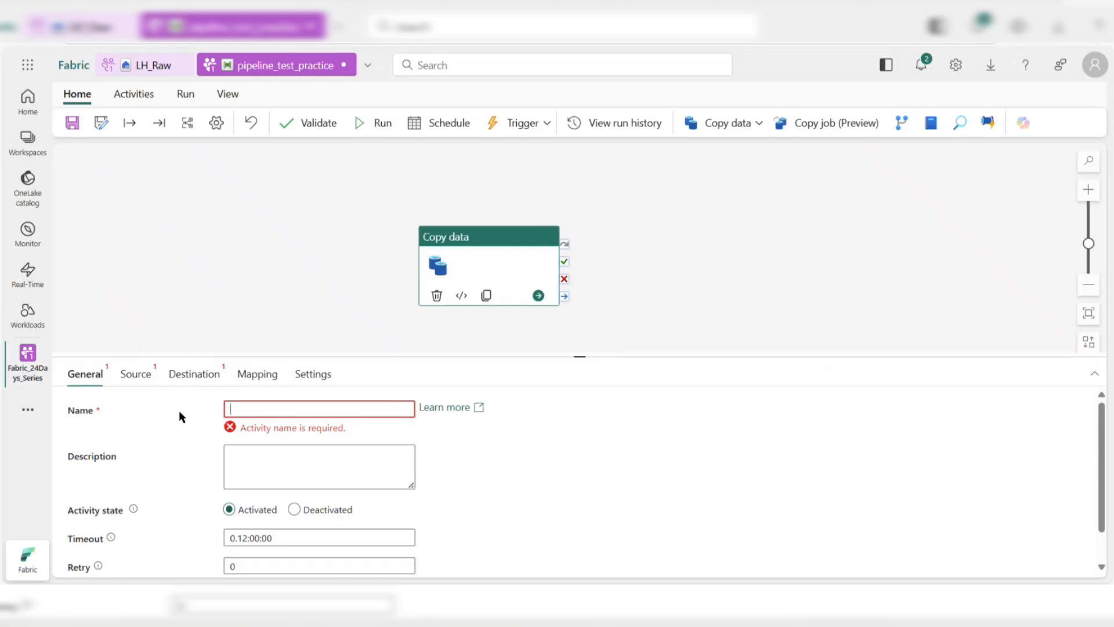
text(CD_)
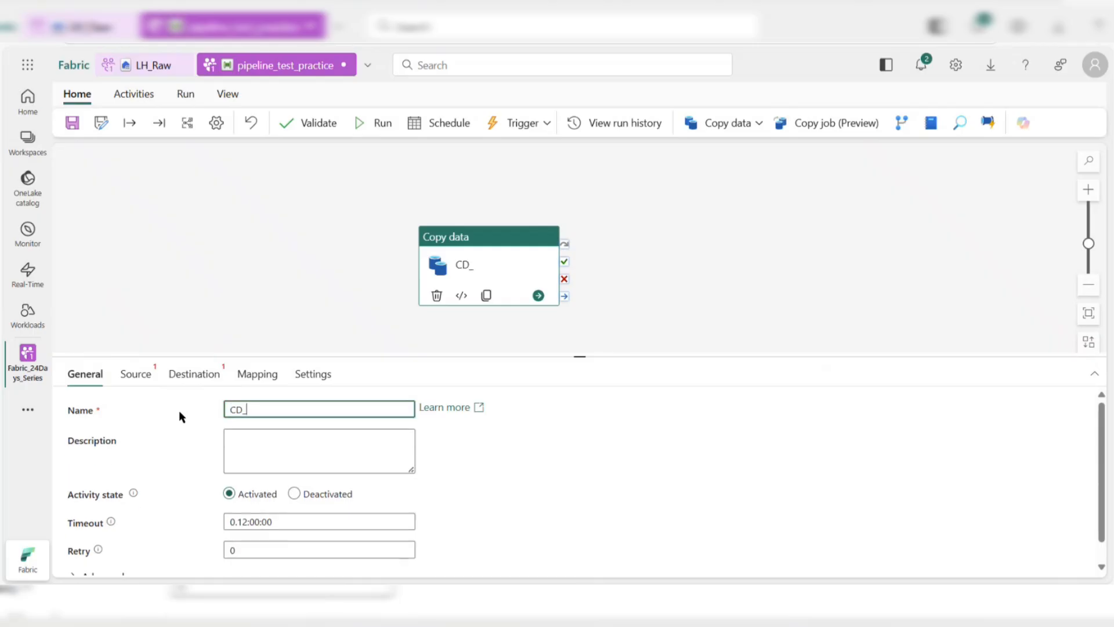
text(Copy)
Set the copy activity's source connection to Lakehouse and choose LH_Raw as the source lakehouse
click(152, 381)
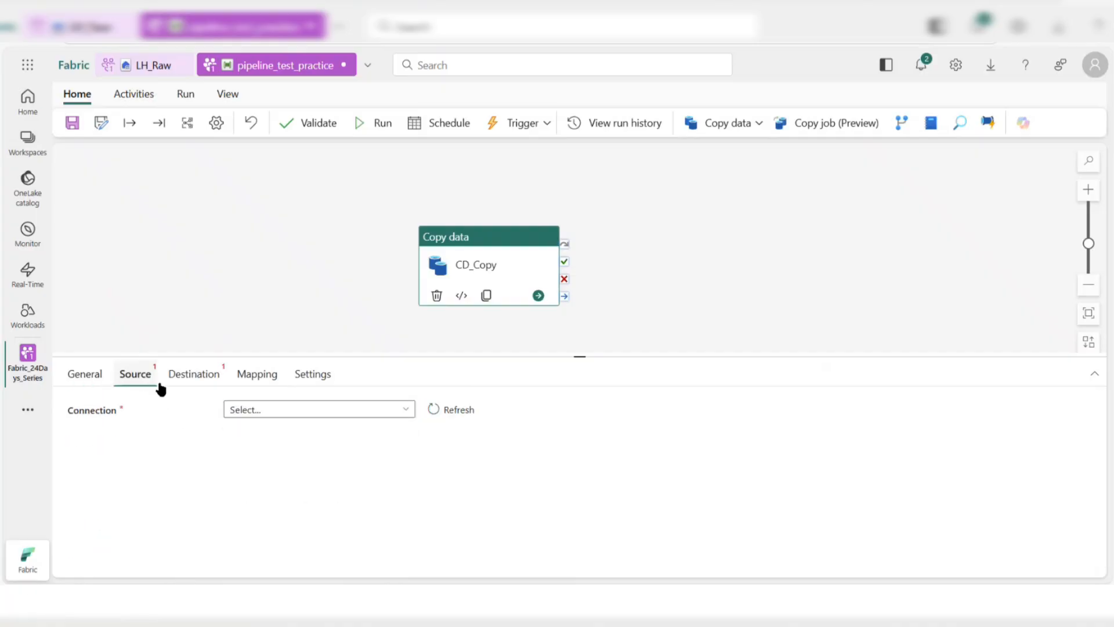
click(261, 415)
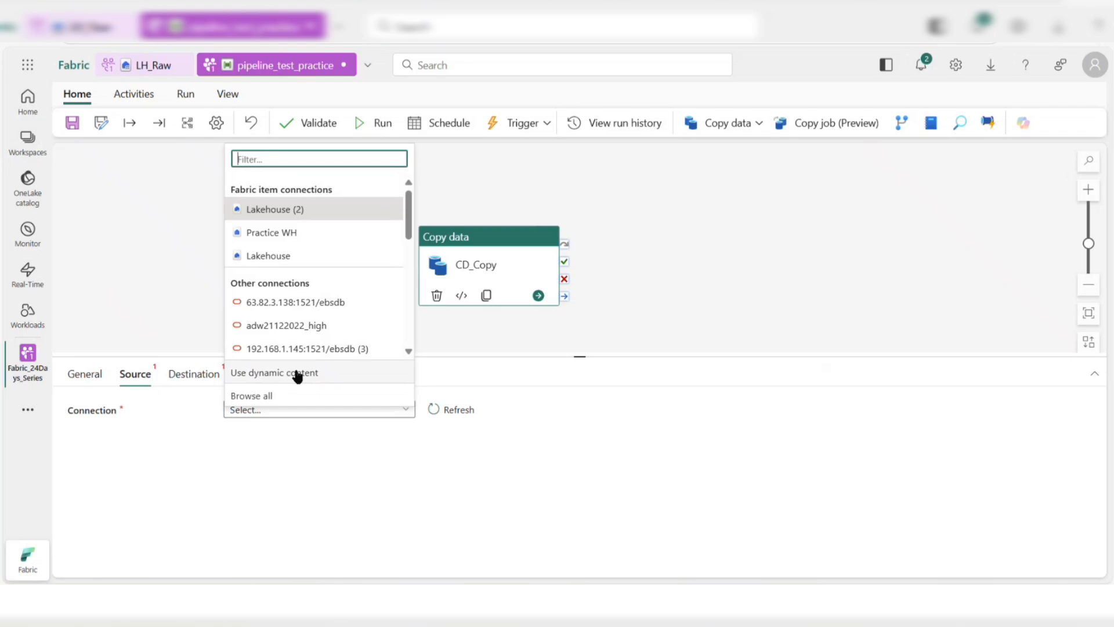
click(297, 256)
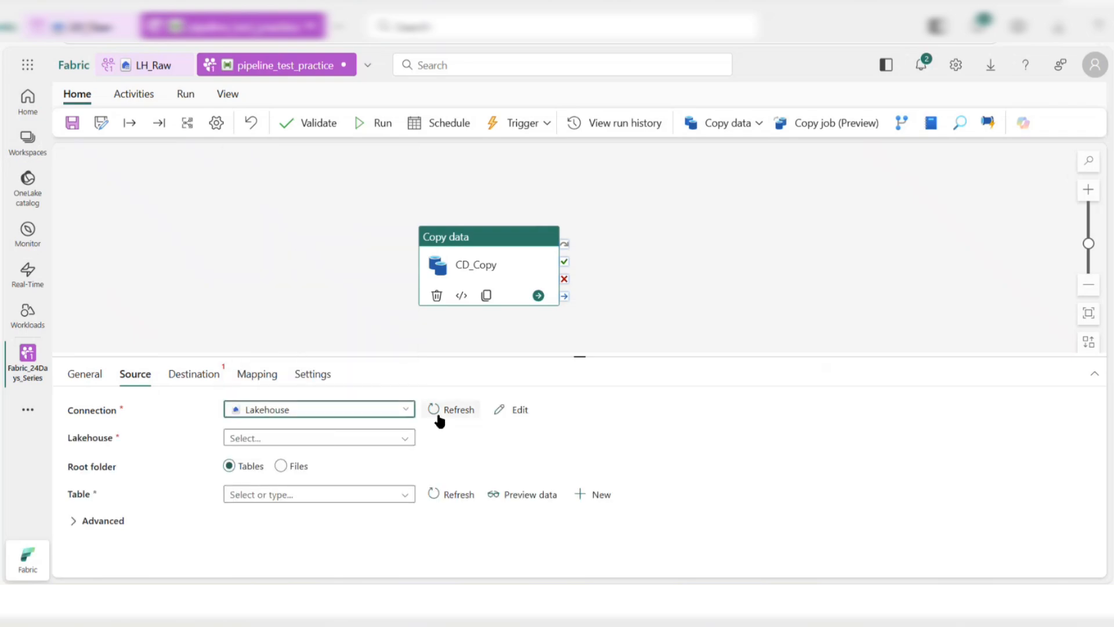
click(404, 439)
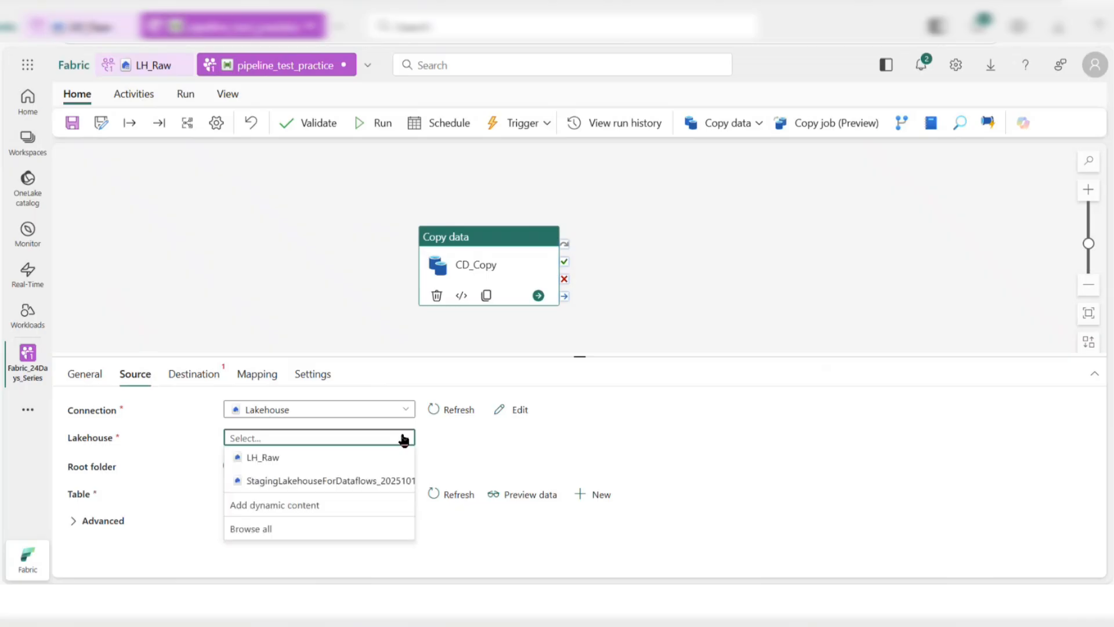
click(320, 459)
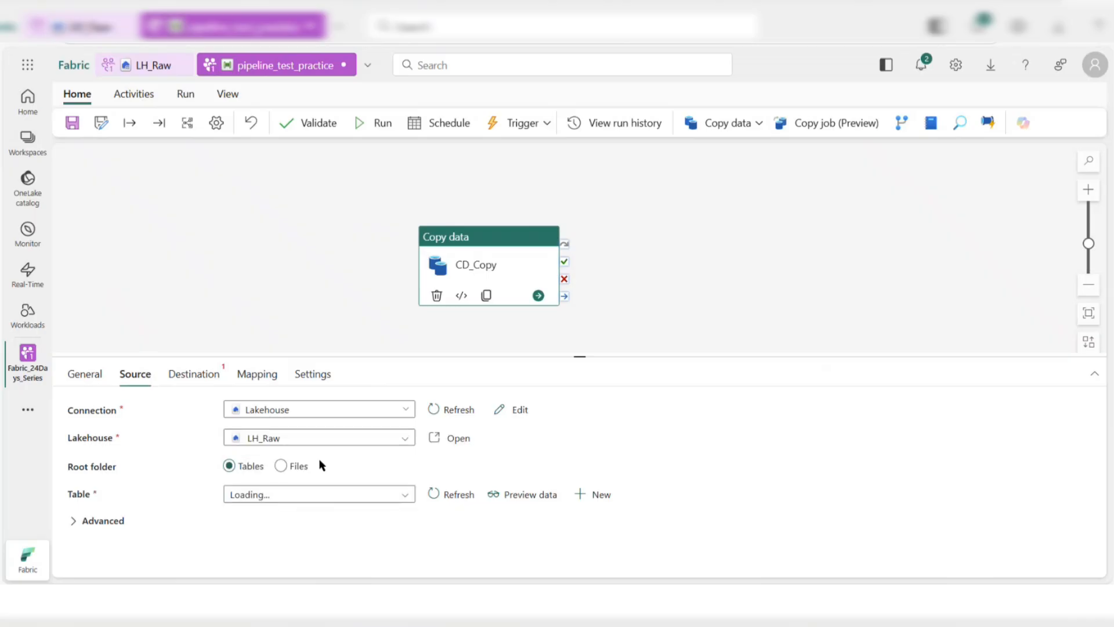
Set the source root folder to Files and choose financial_transactions_updated.csv as the source file
click(282, 467)
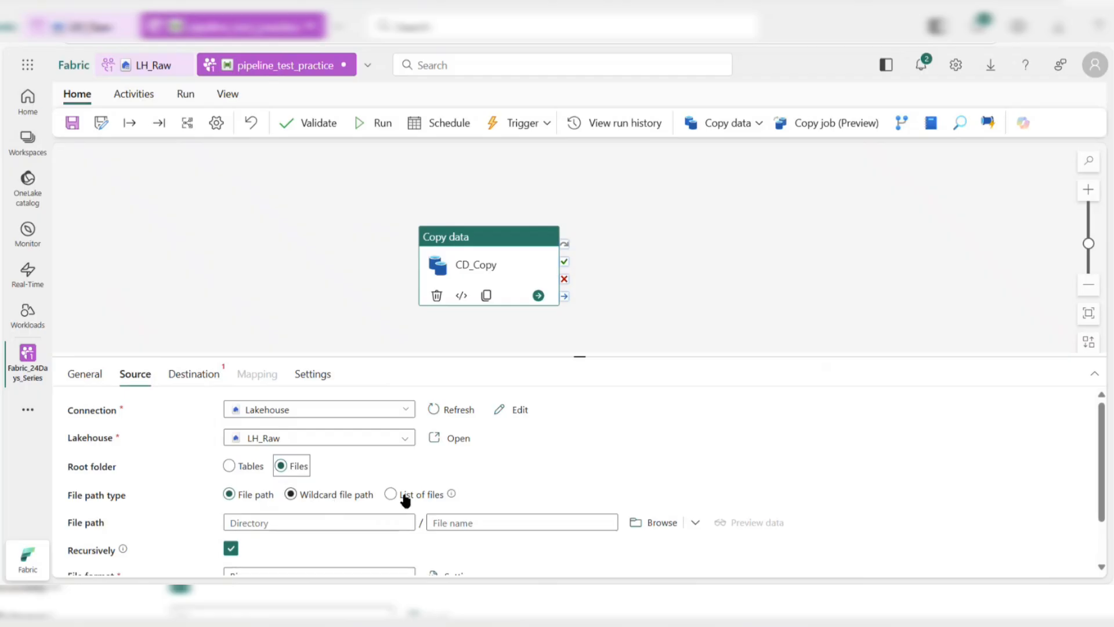
click(662, 523)
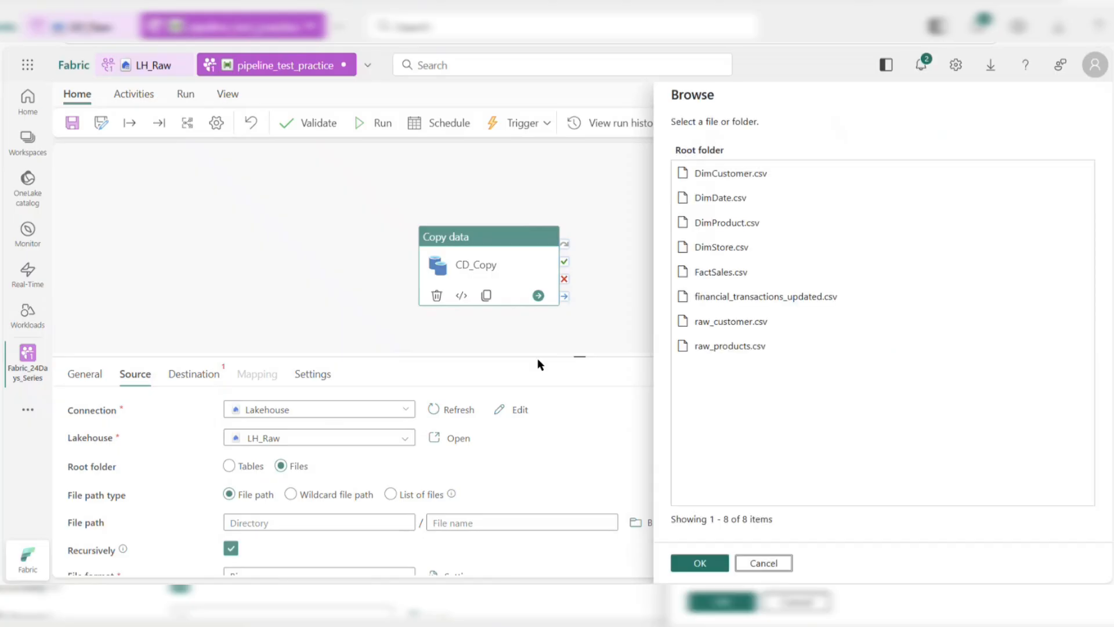
click(716, 303)
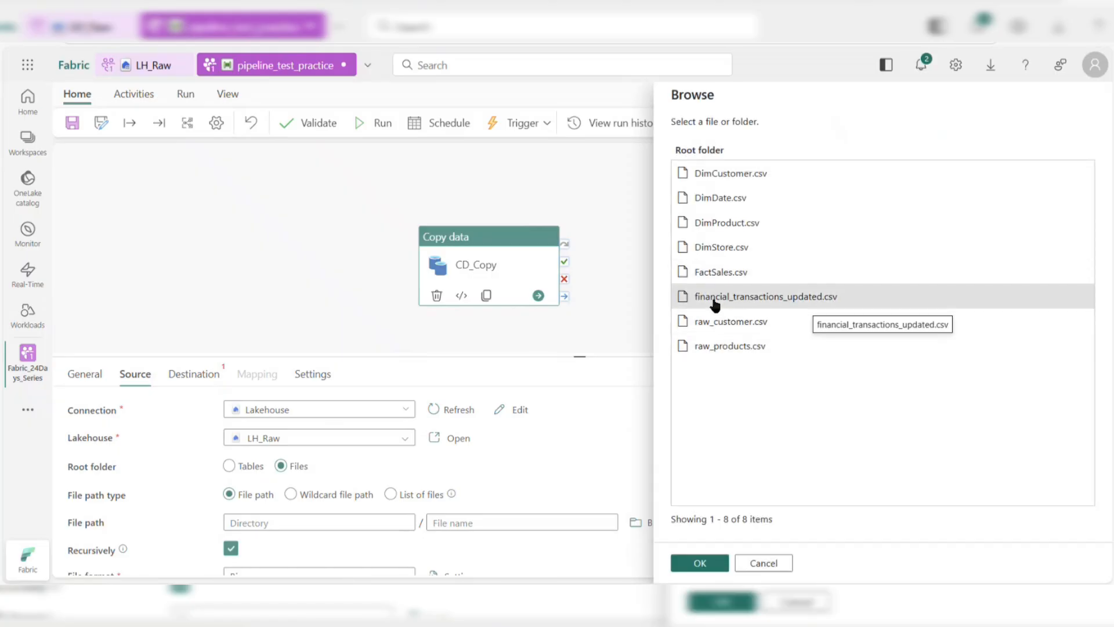
click(685, 565)
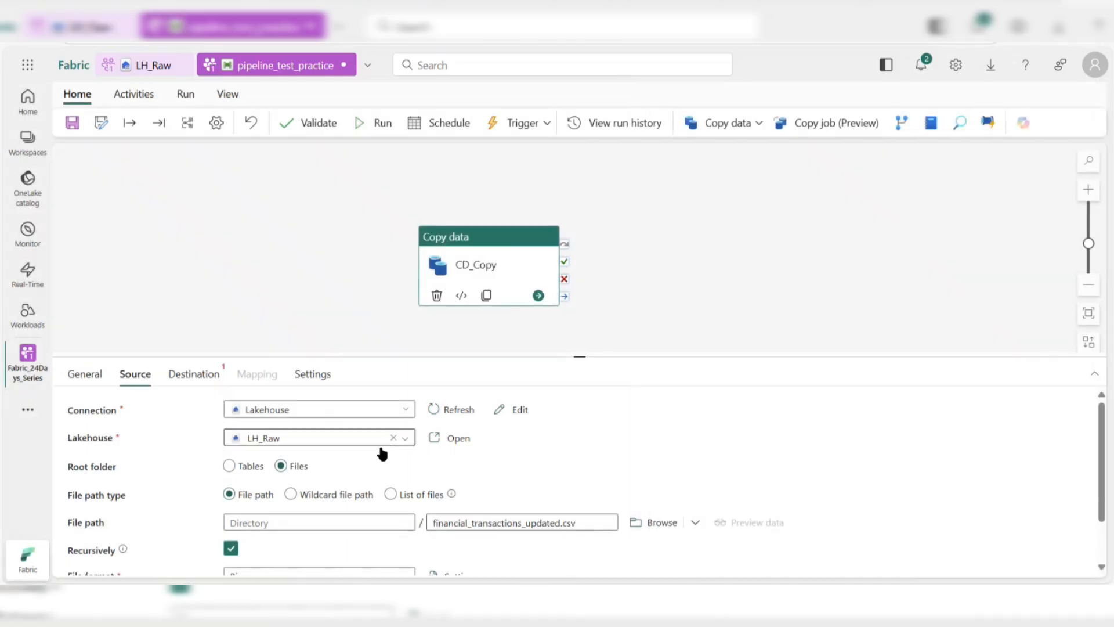
scroll(603, 493, down, 2)
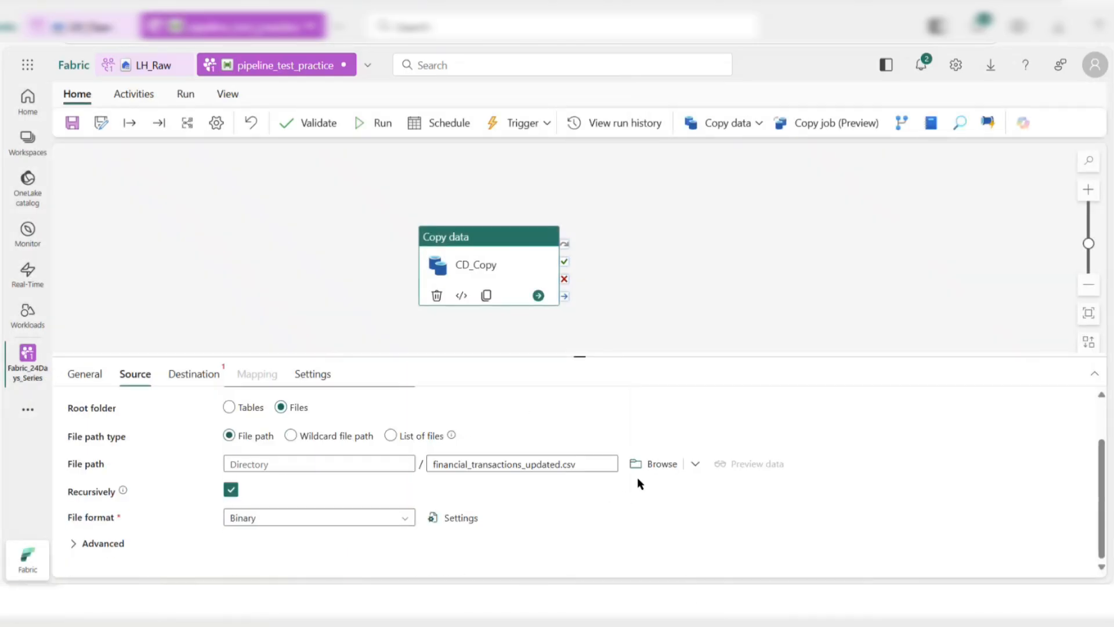
Set the source file format to DelimitedText and preview the source file's data
click(379, 516)
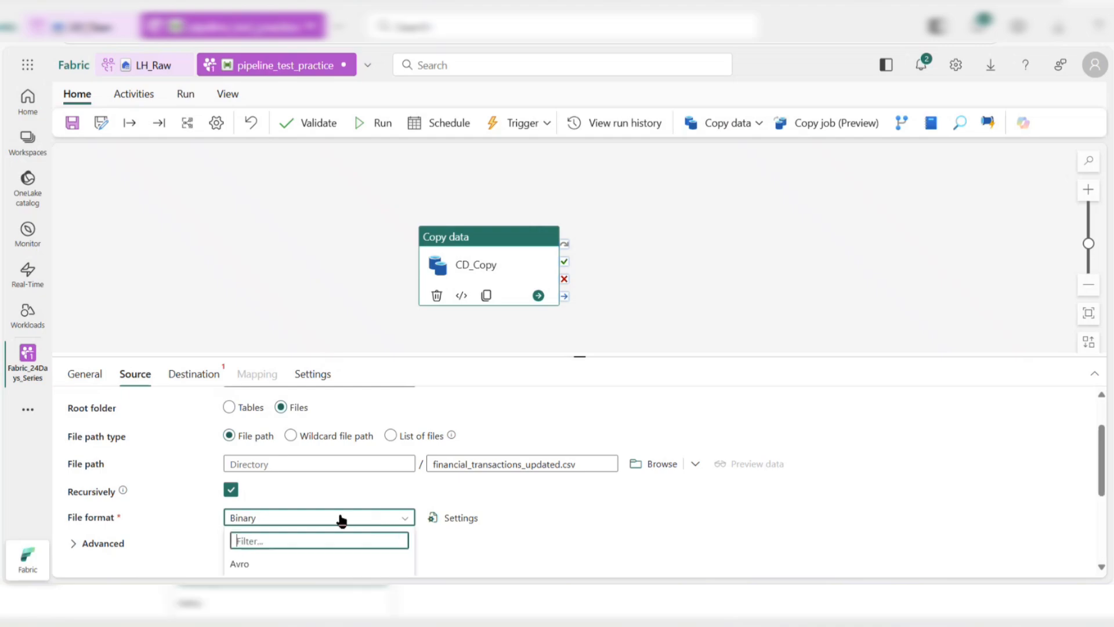
scroll(278, 562, down, 1)
scroll(273, 566, down, 2)
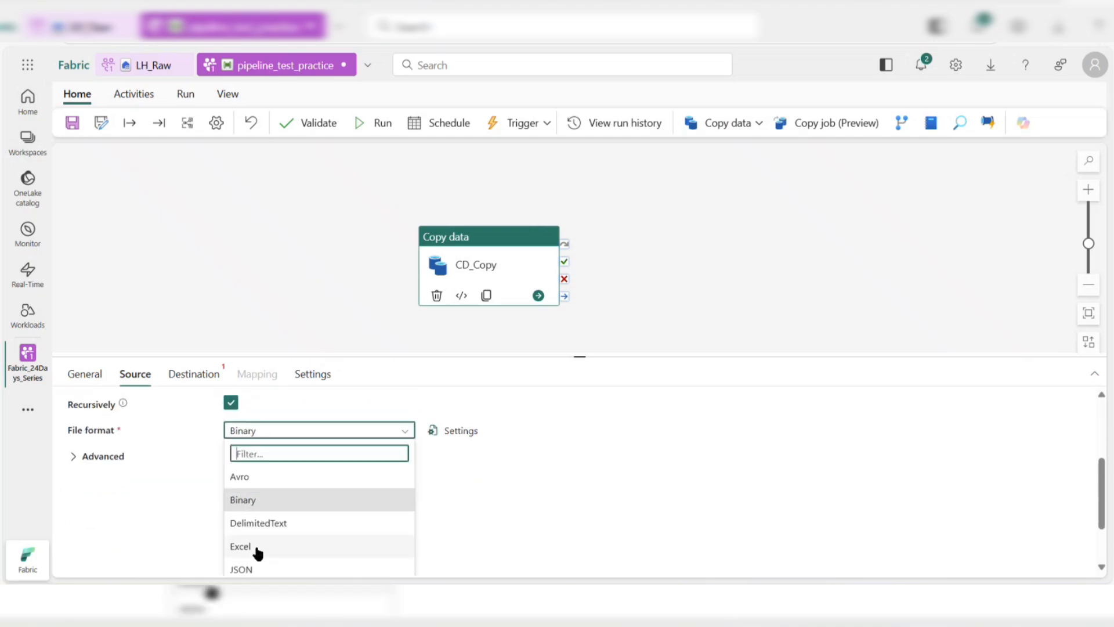
scroll(281, 493, down, 2)
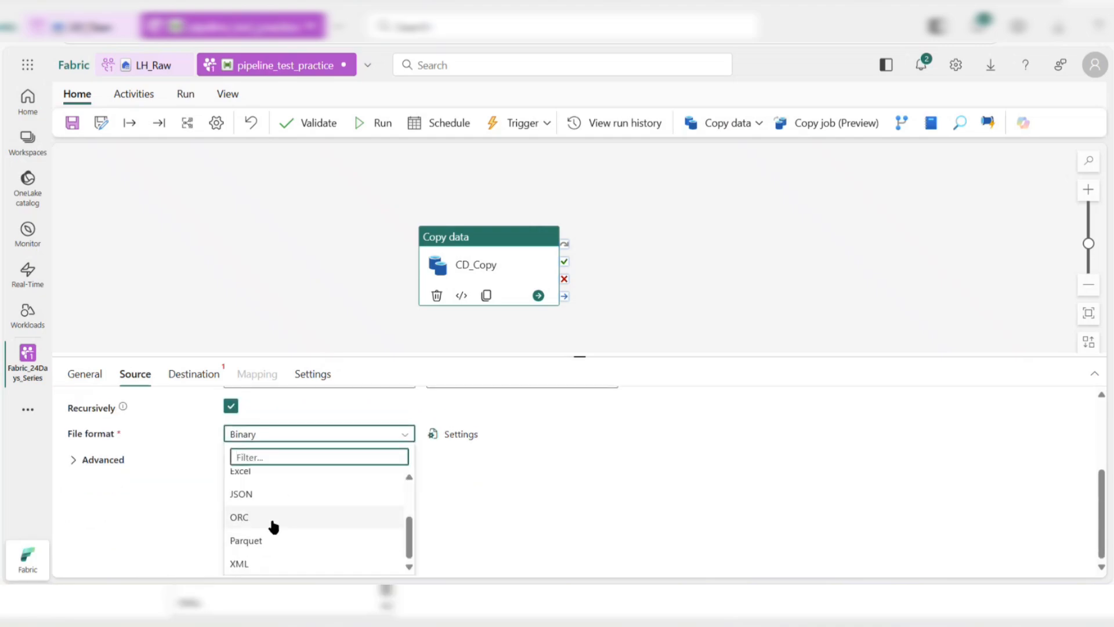
scroll(281, 500, up, 2)
click(281, 477)
scroll(387, 466, up, 1)
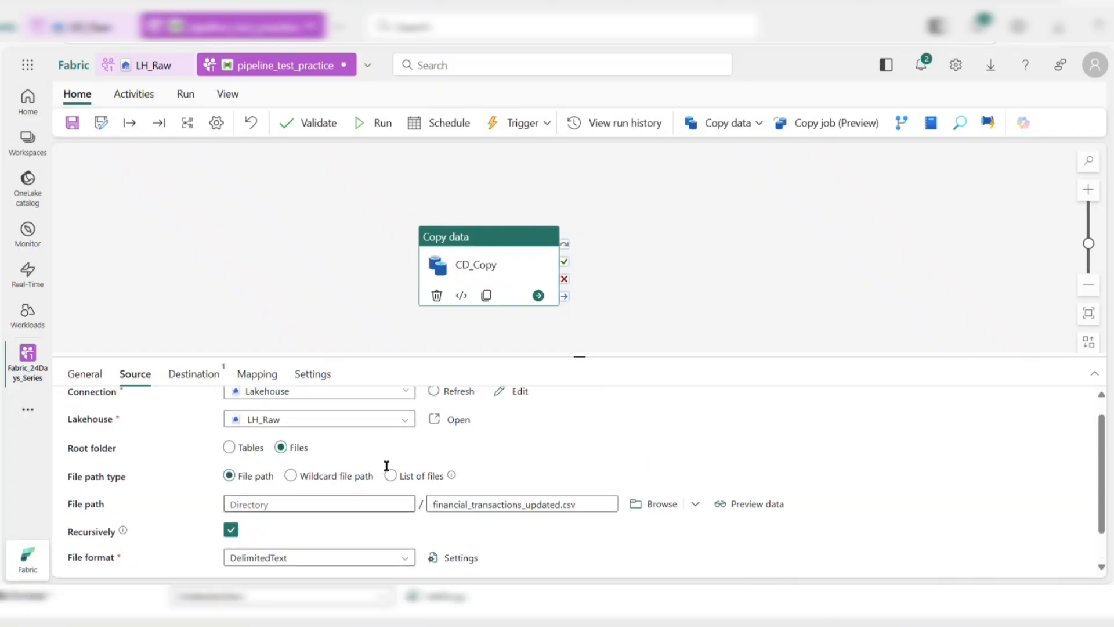
click(740, 505)
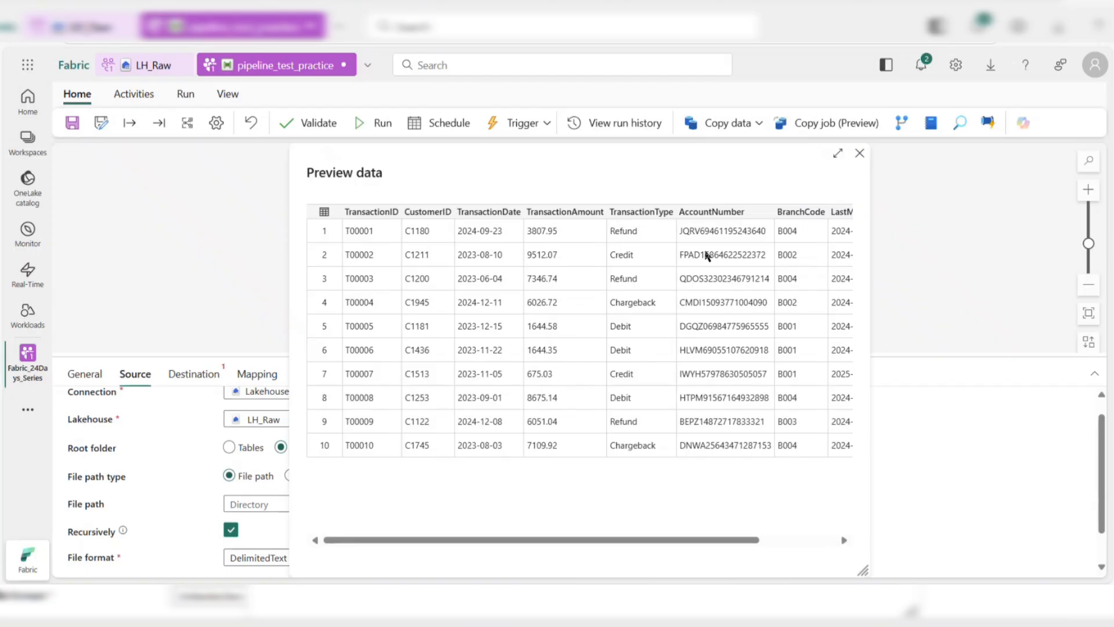
click(860, 154)
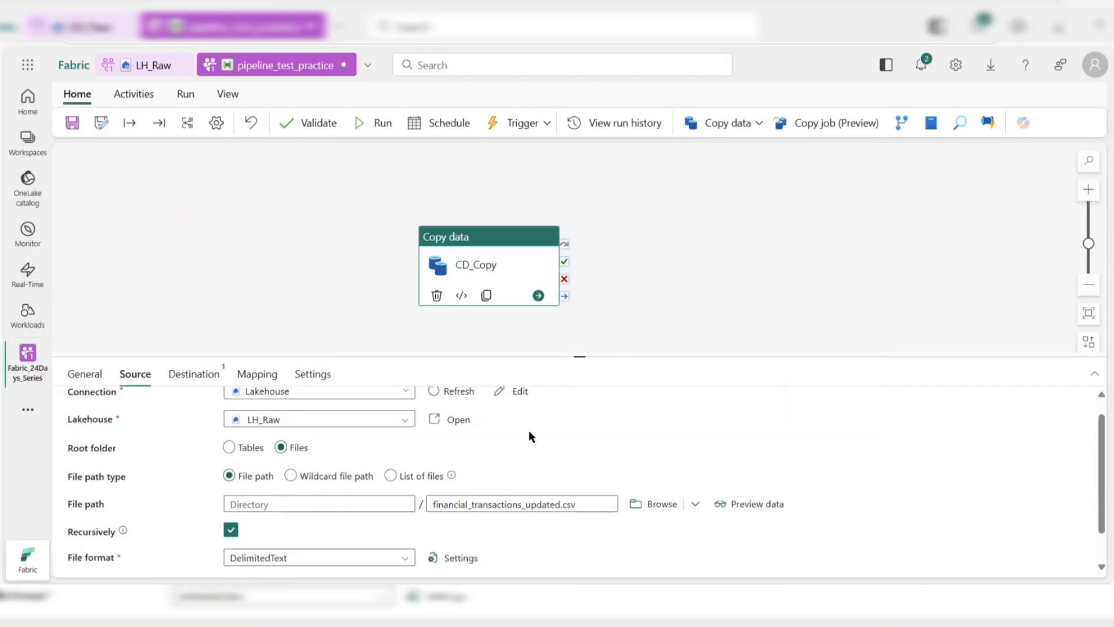
Set the copy activity's destination connection to Practice WH, choose the WH_Gold warehouse, and set the table option to Auto create table
scroll(450, 430, up, 1)
click(196, 376)
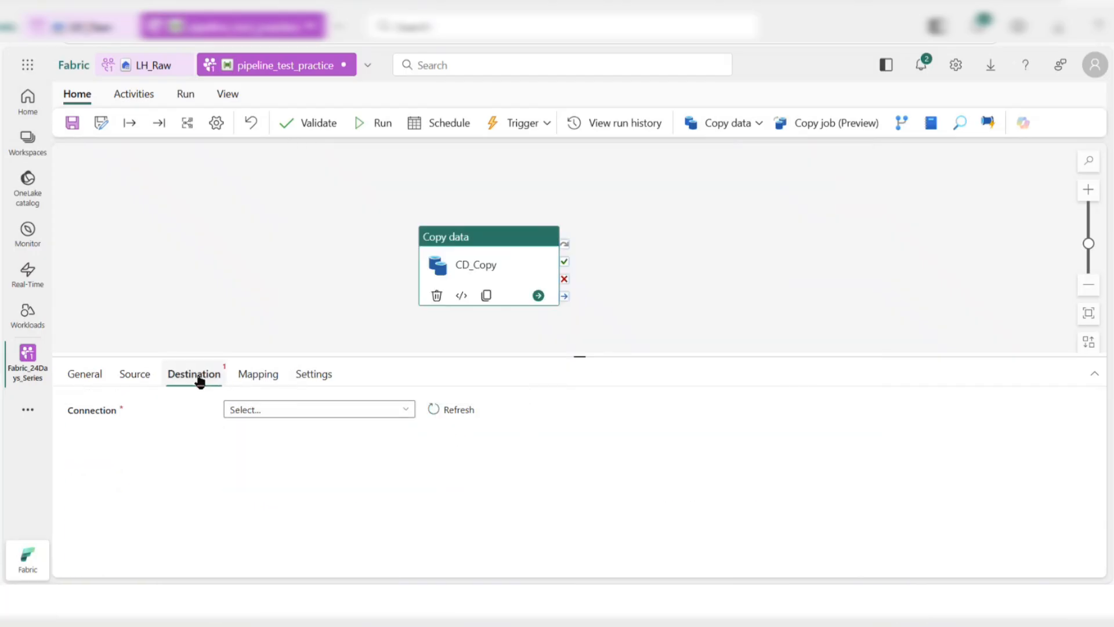
click(341, 412)
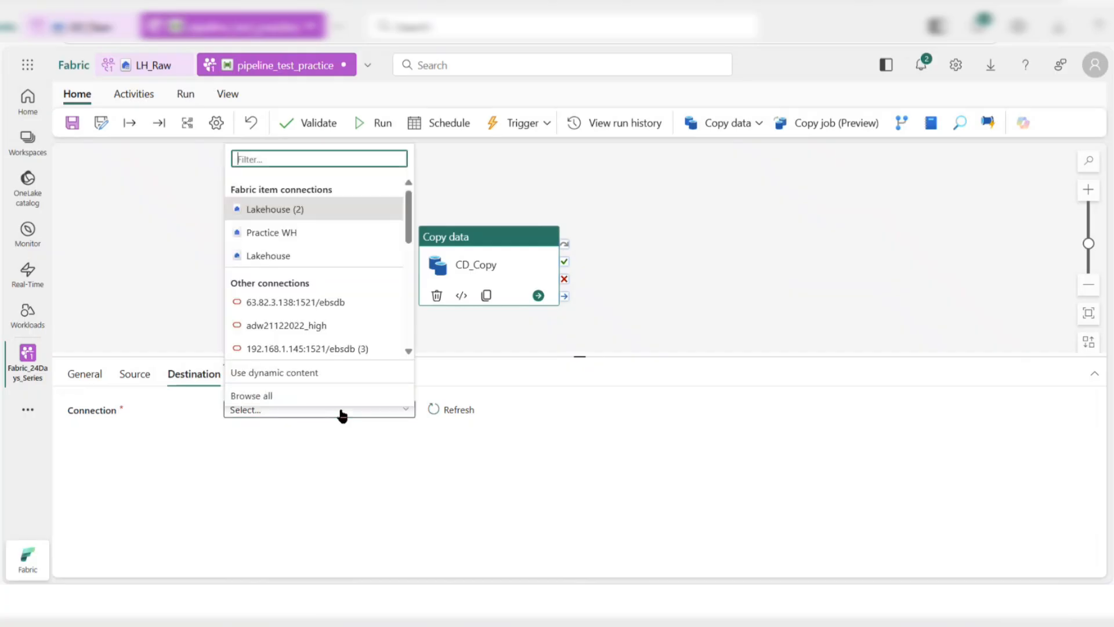
click(325, 235)
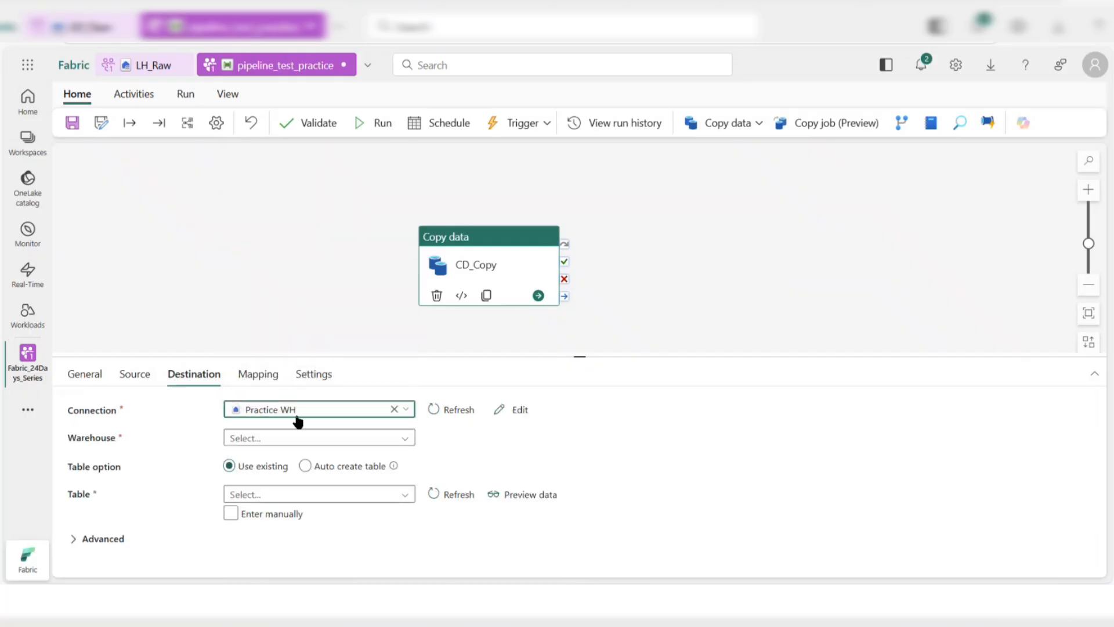
click(323, 440)
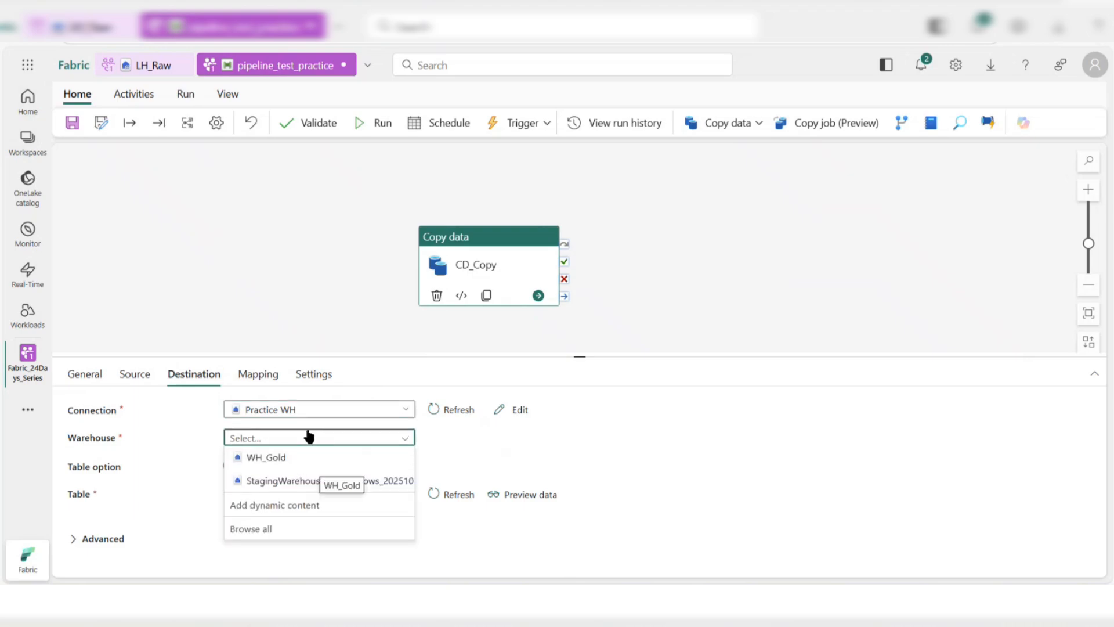
click(293, 456)
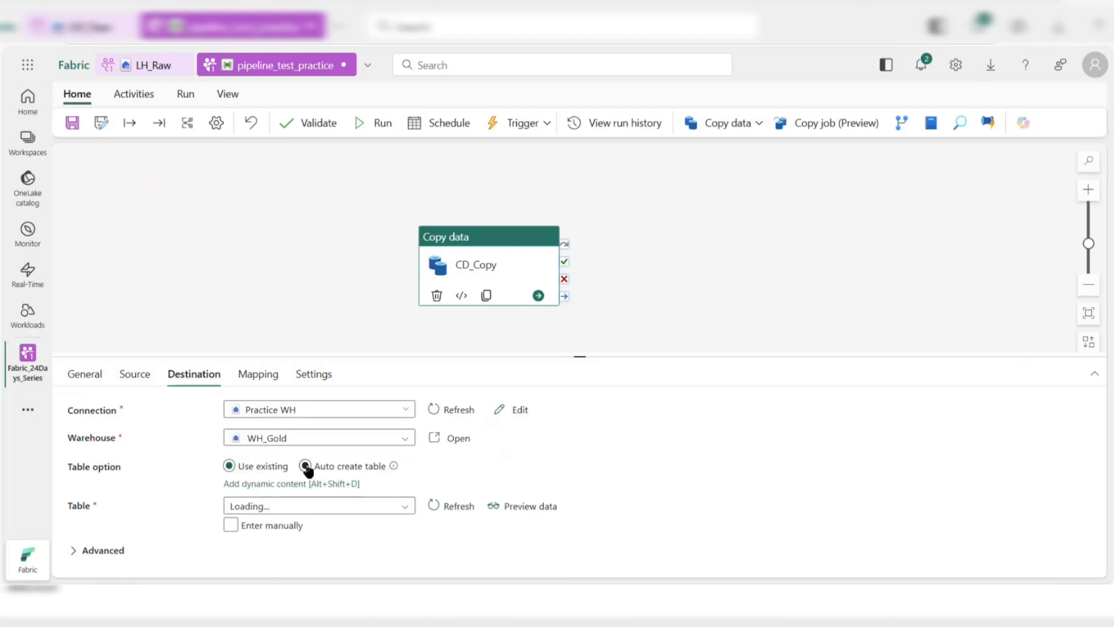
click(306, 466)
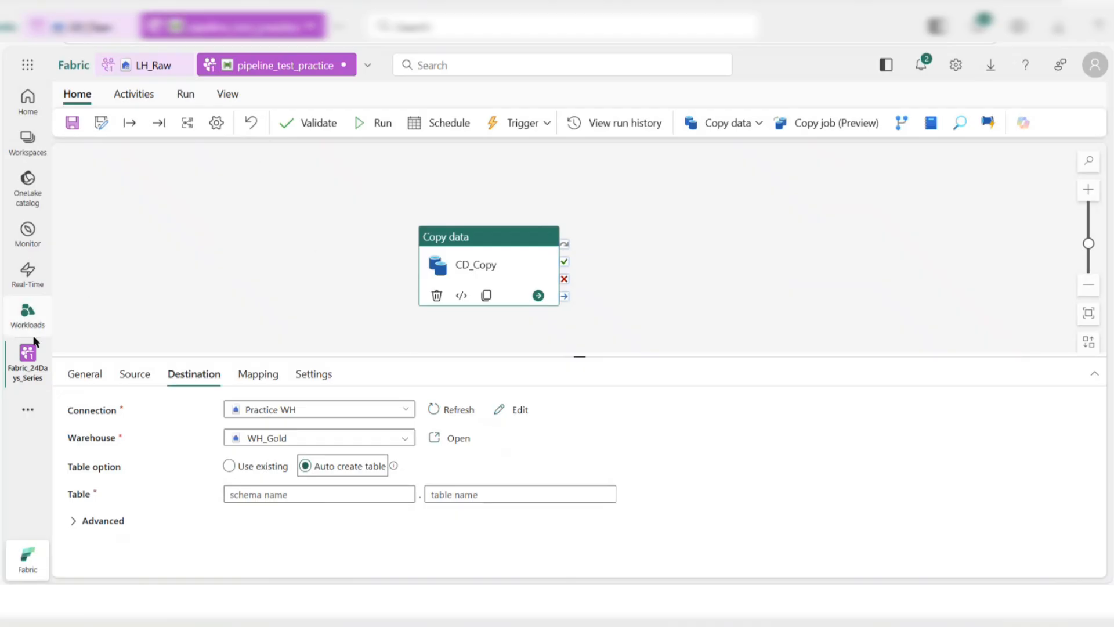
Open the WH_Gold warehouse from the workspace's Gold > Warehouse folder and examine its schemas
click(27, 352)
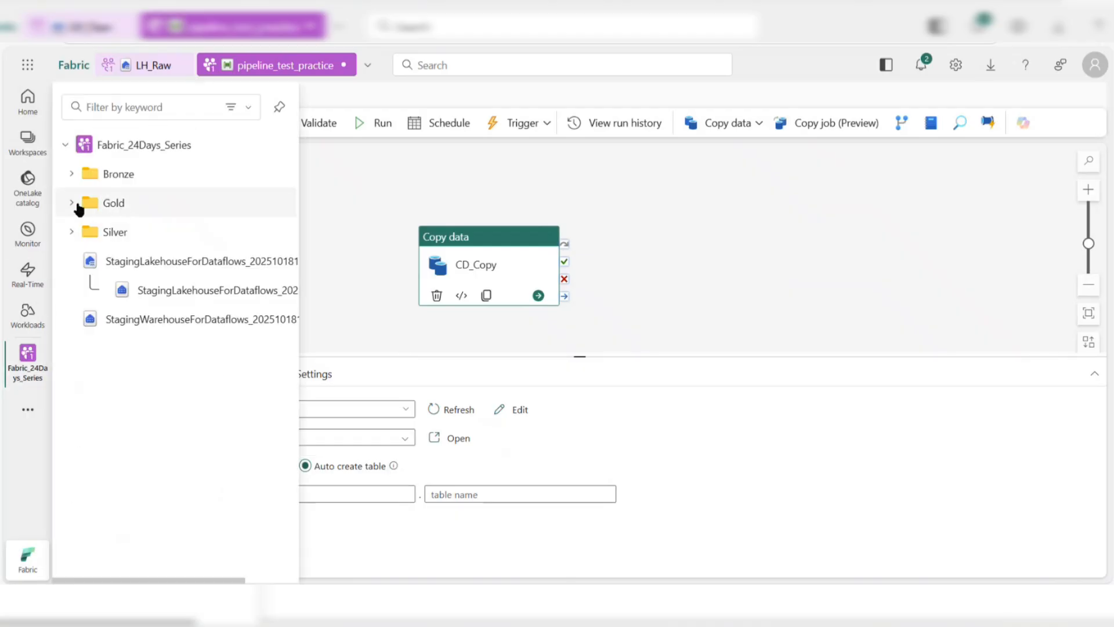
click(72, 203)
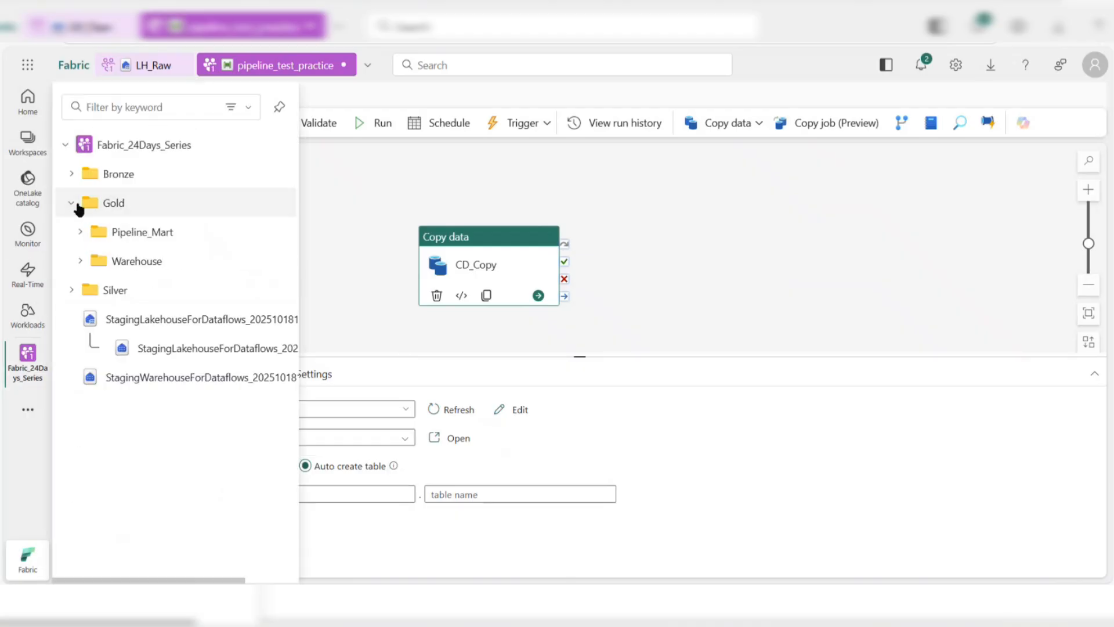
click(82, 261)
click(144, 290)
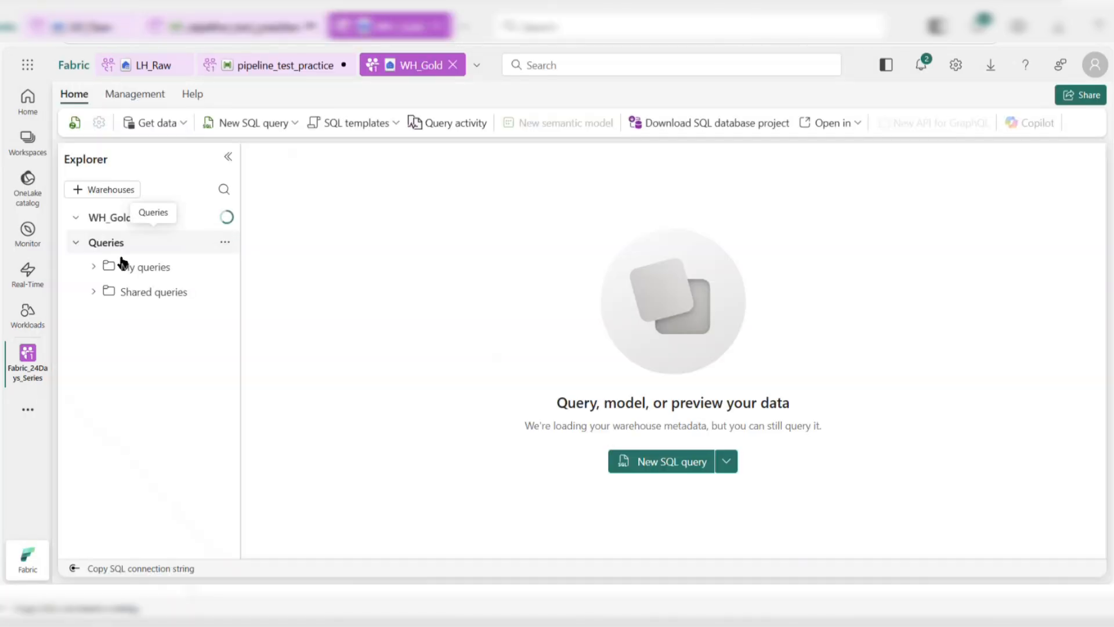
click(92, 243)
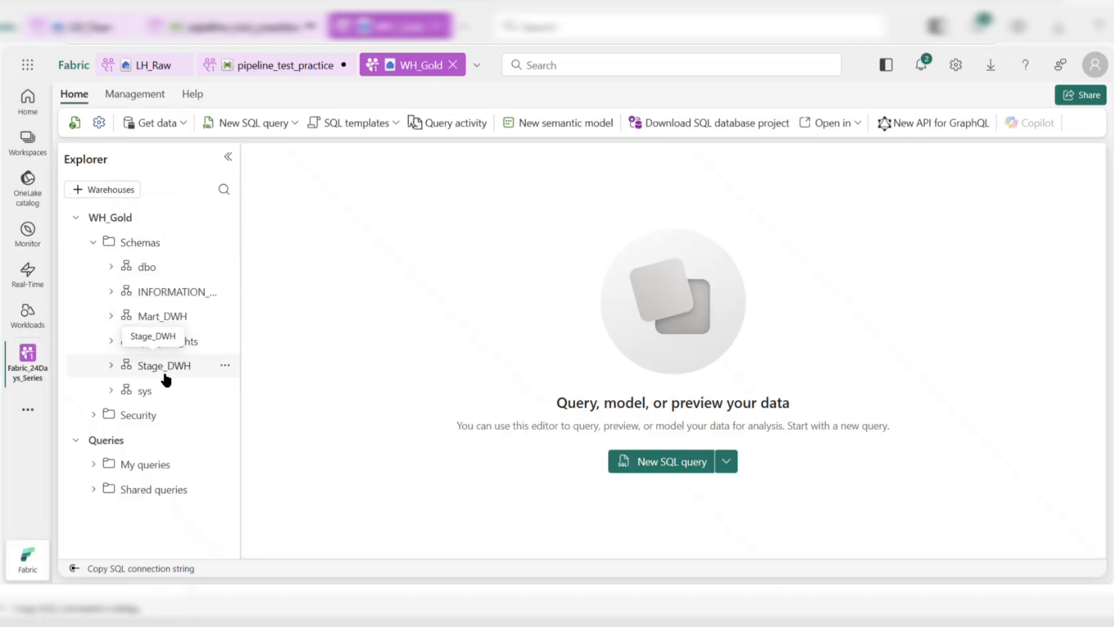
Return to pipeline_test_practice and enter Fin_Transaction as the destination table name without a schema name
click(220, 67)
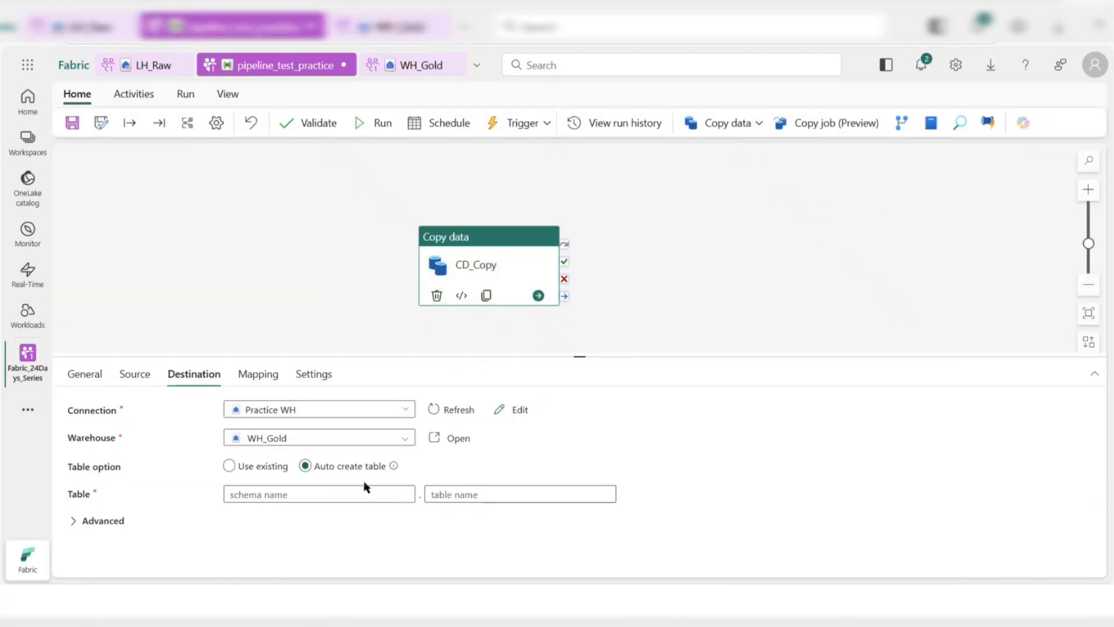
click(256, 499)
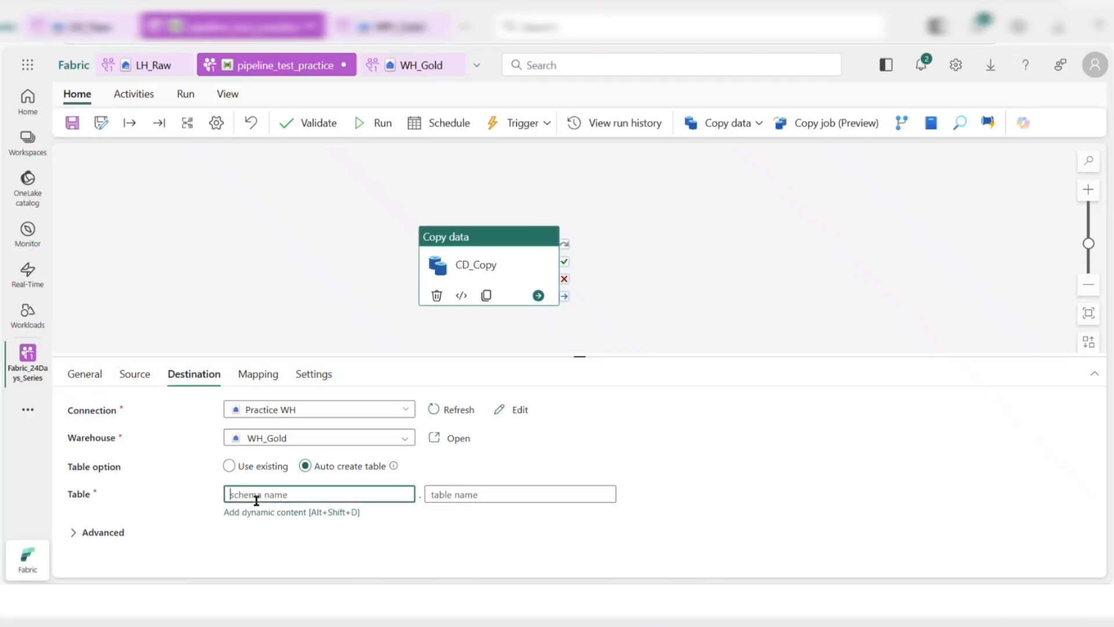
click(530, 495)
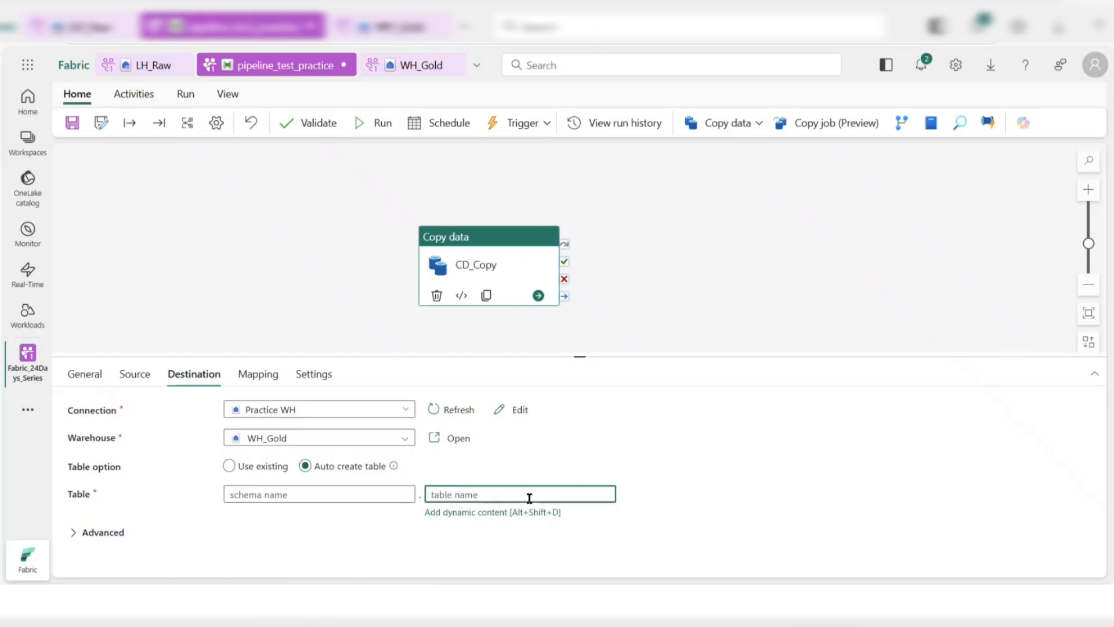
text(Fin_Transaction)
Review the copy activity's mapping options and its advanced destination settings
click(259, 378)
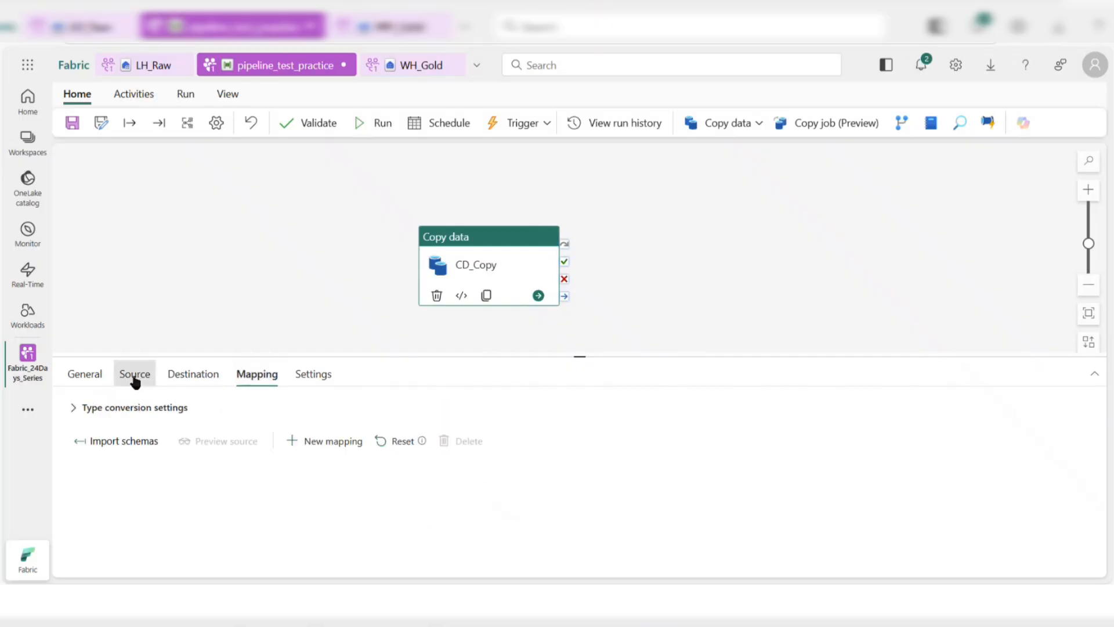
click(200, 376)
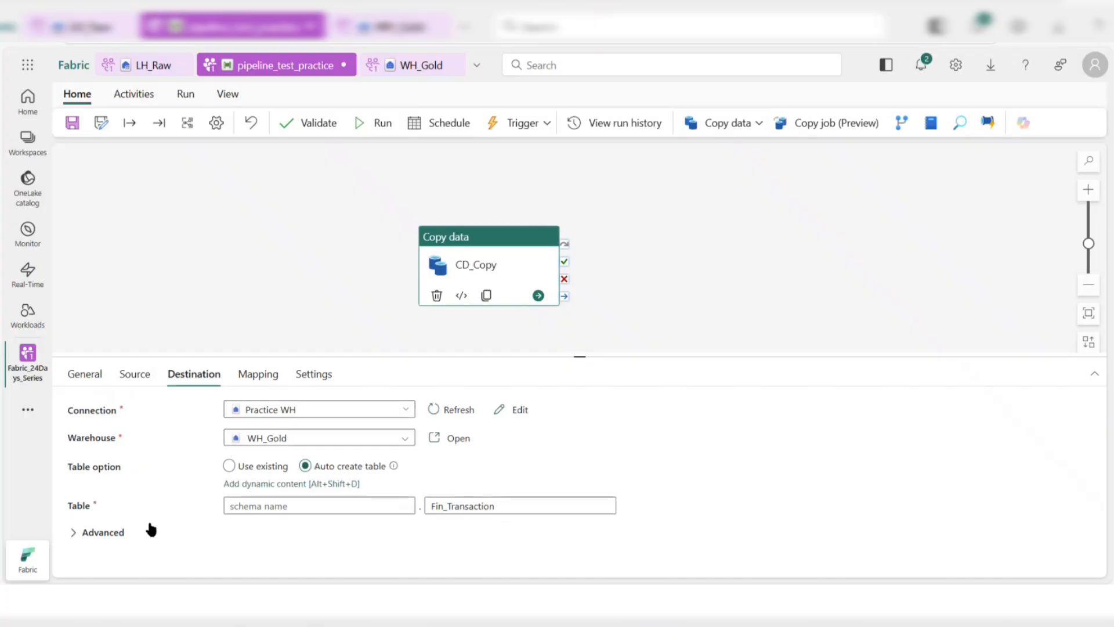
click(102, 521)
scroll(191, 527, down, 3)
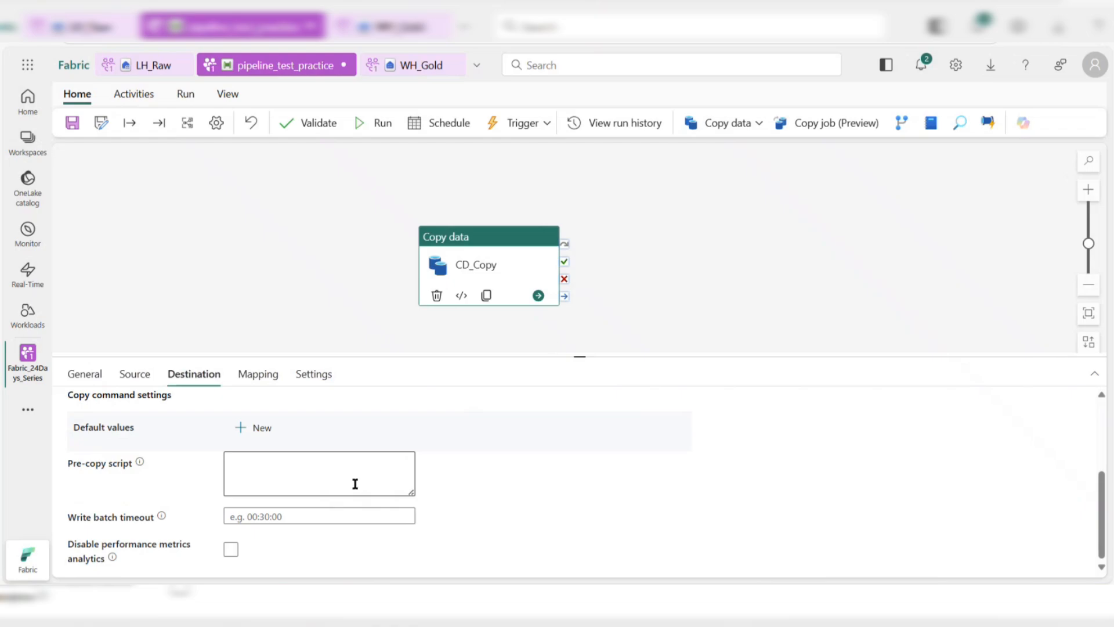
scroll(333, 496, up, 2)
scroll(315, 508, up, 3)
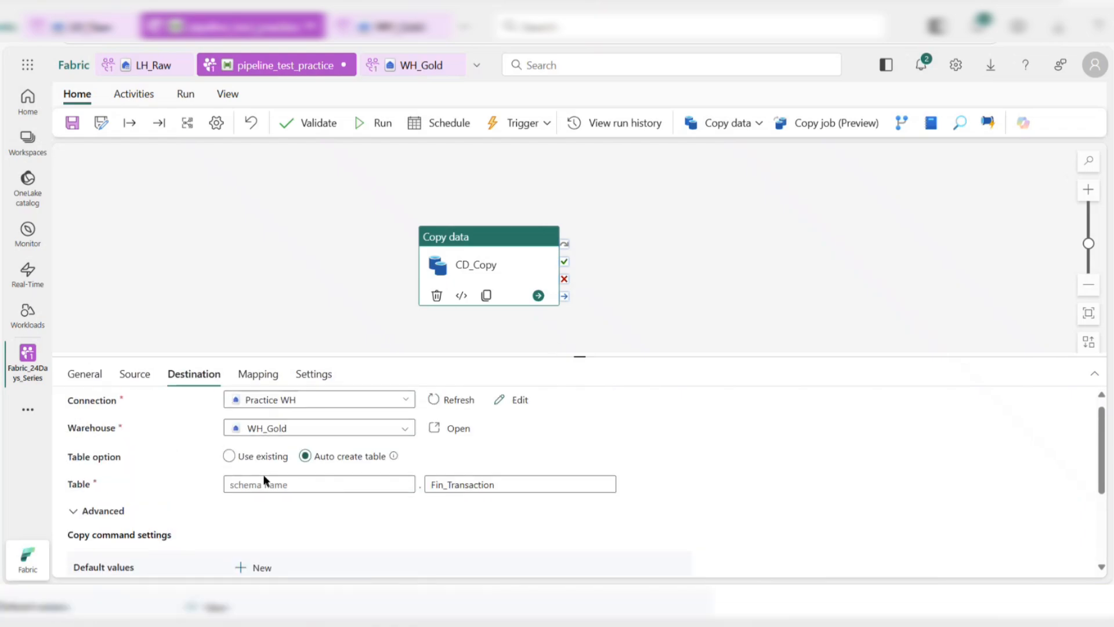
Save and run the pipeline
click(281, 281)
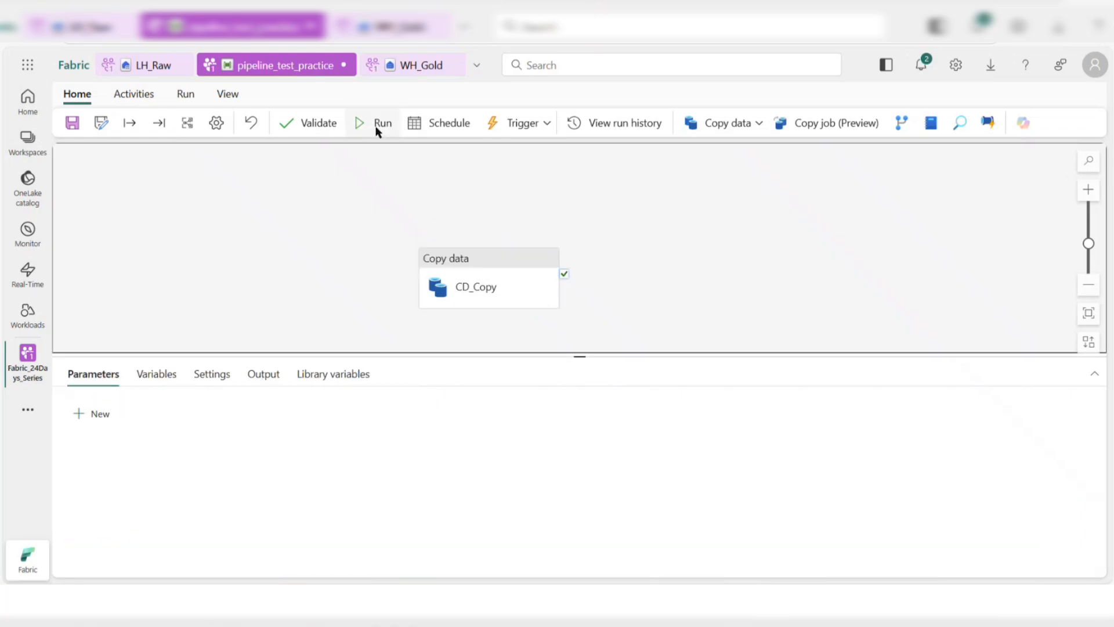
click(71, 122)
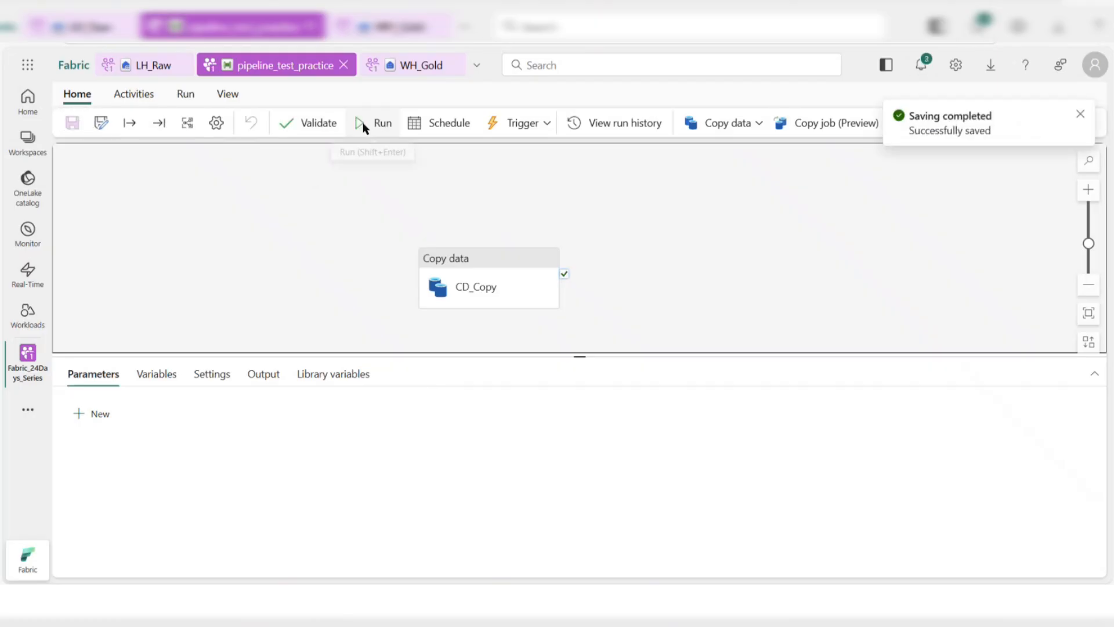
click(375, 122)
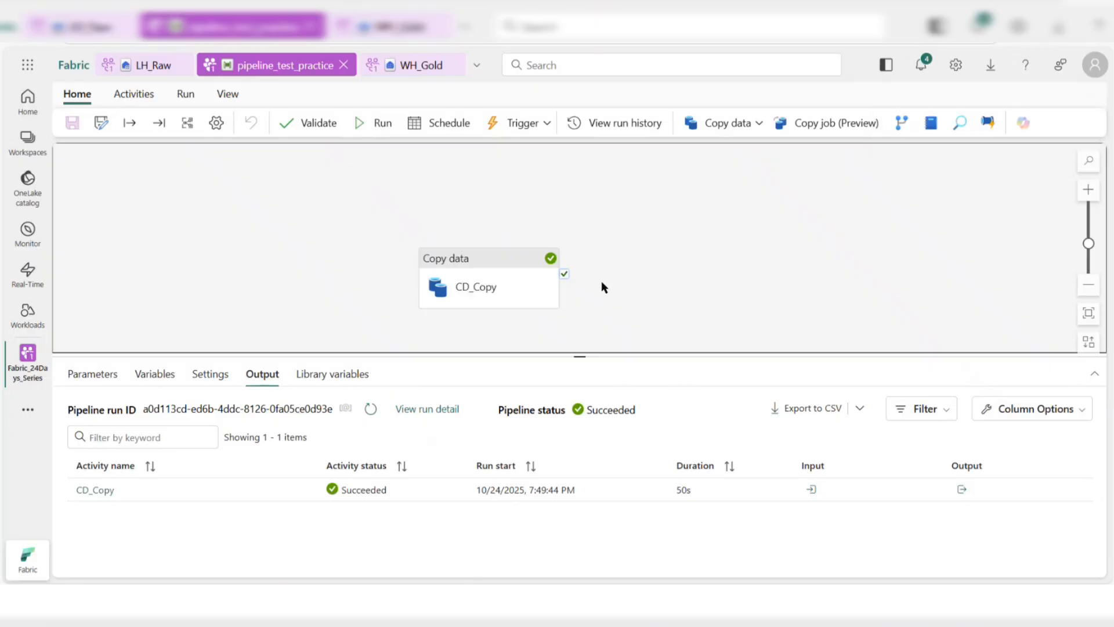
Preview the Fin_Transaction table under the dbo schema of the WH_Gold warehouse
click(427, 69)
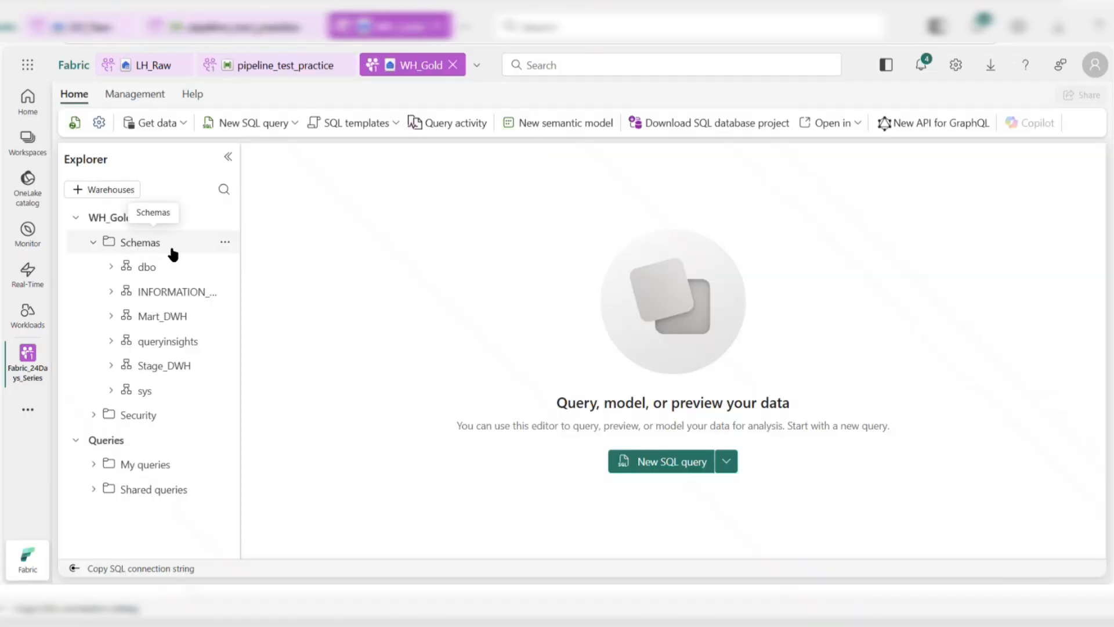
click(110, 267)
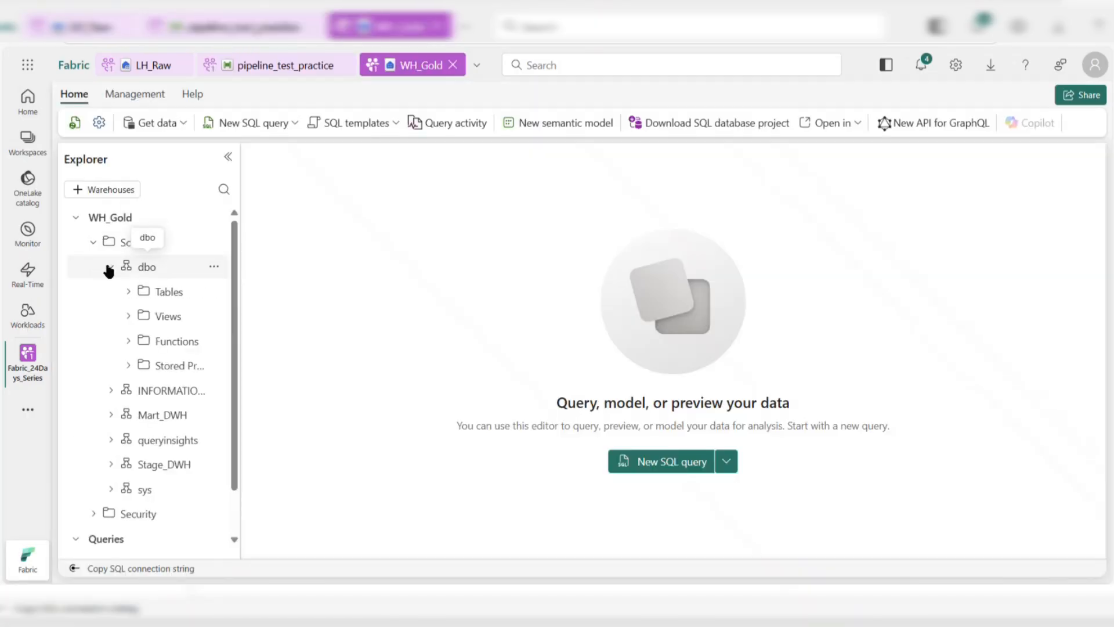
click(126, 293)
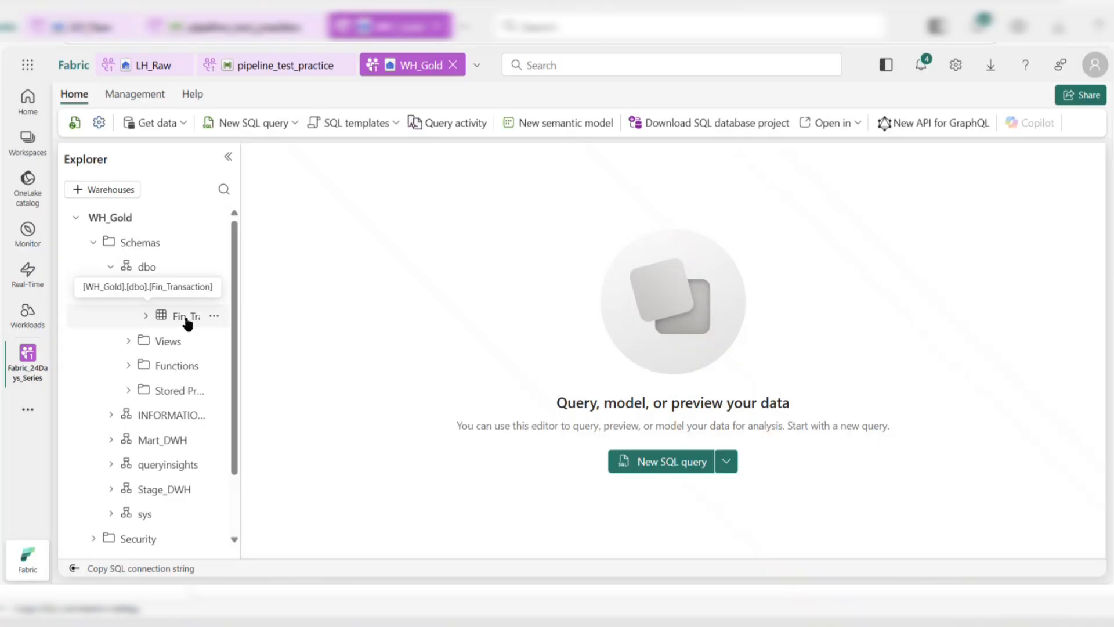
click(185, 318)
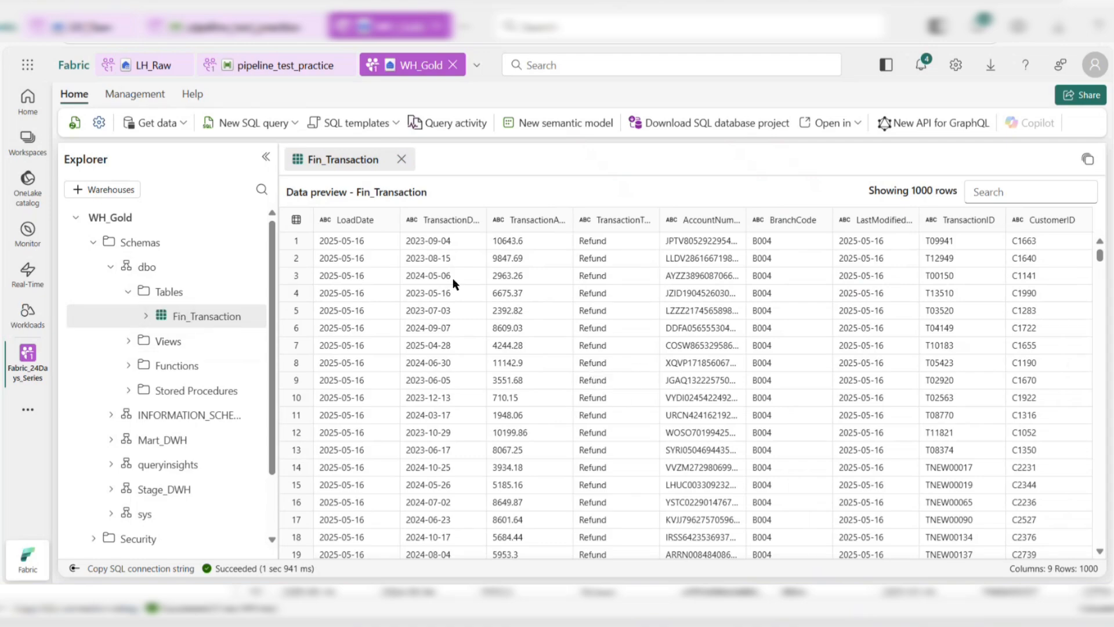
Return to pipeline_test_practice, deactivate the CD_Copy activity, and move it to the left side of the canvas
click(288, 67)
drag(520, 280, 424, 276)
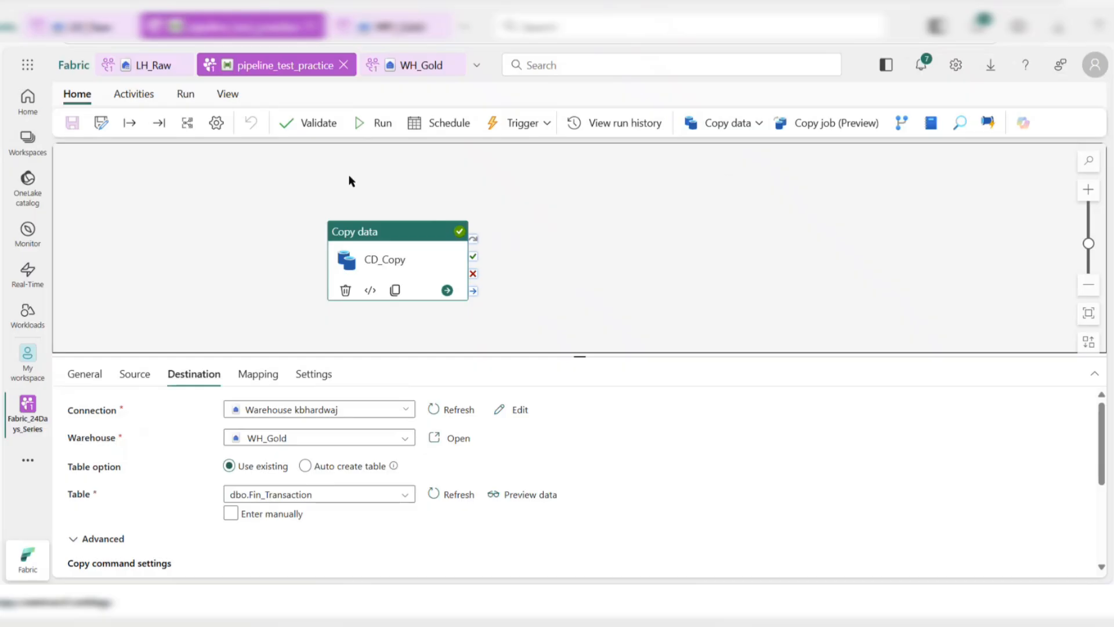
click(132, 95)
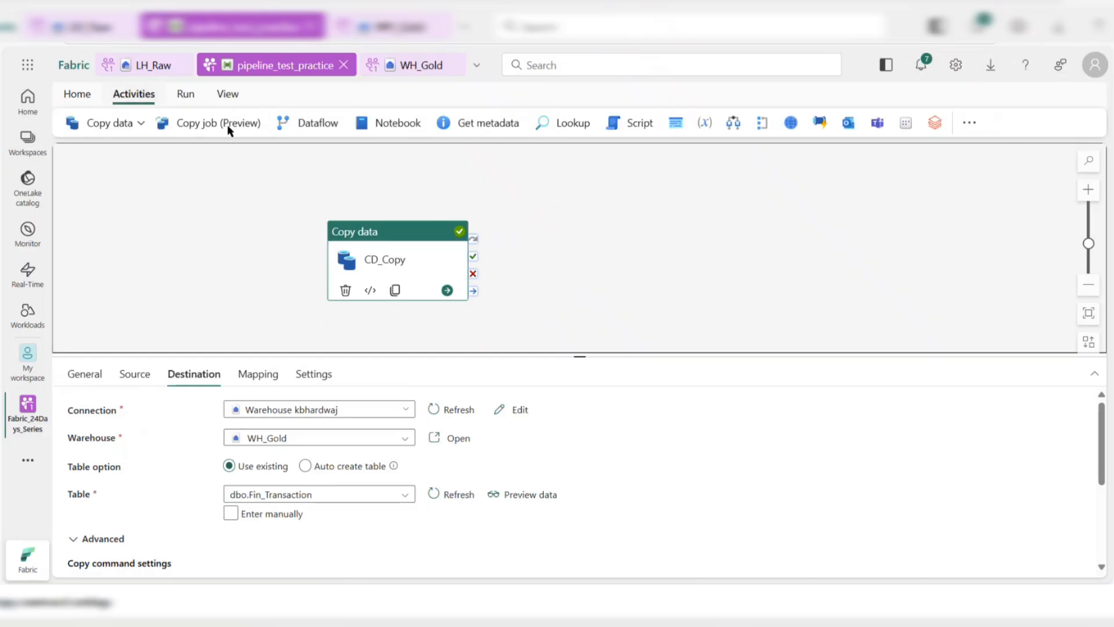
right_click(384, 249)
click(409, 292)
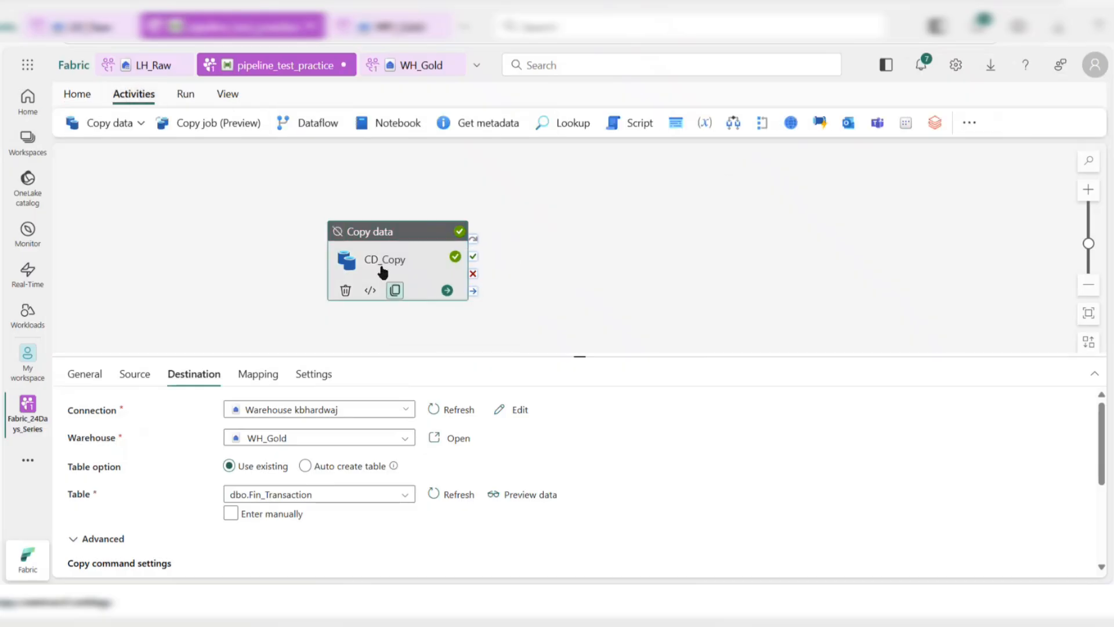
drag(338, 264, 140, 264)
Add a Script activity to the pipeline and place it to the right of CD_Copy with a gap between them
click(625, 131)
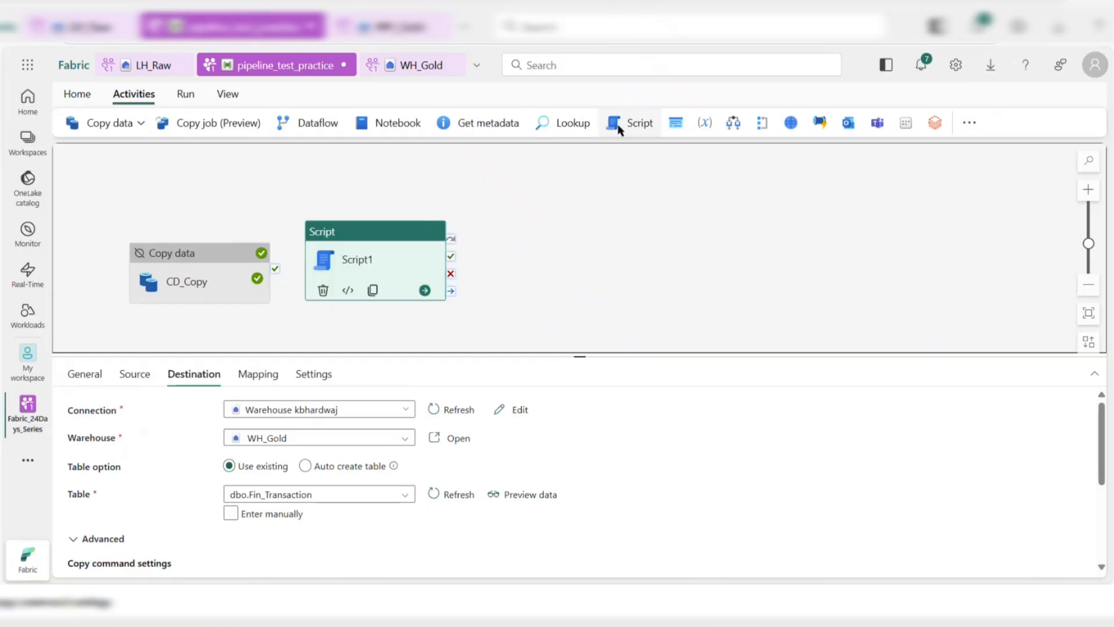
drag(361, 259, 486, 269)
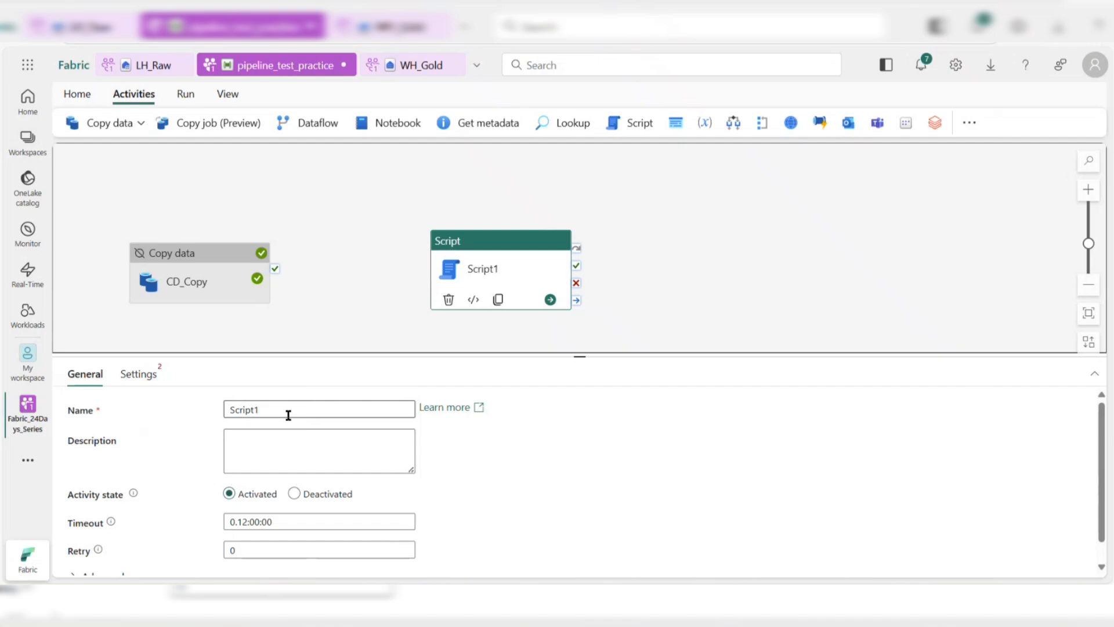
Set Script1's connection to the listed Fabric warehouse connection, not Practice WH, and choose WH_Gold as its warehouse
drag(287, 415, 195, 406)
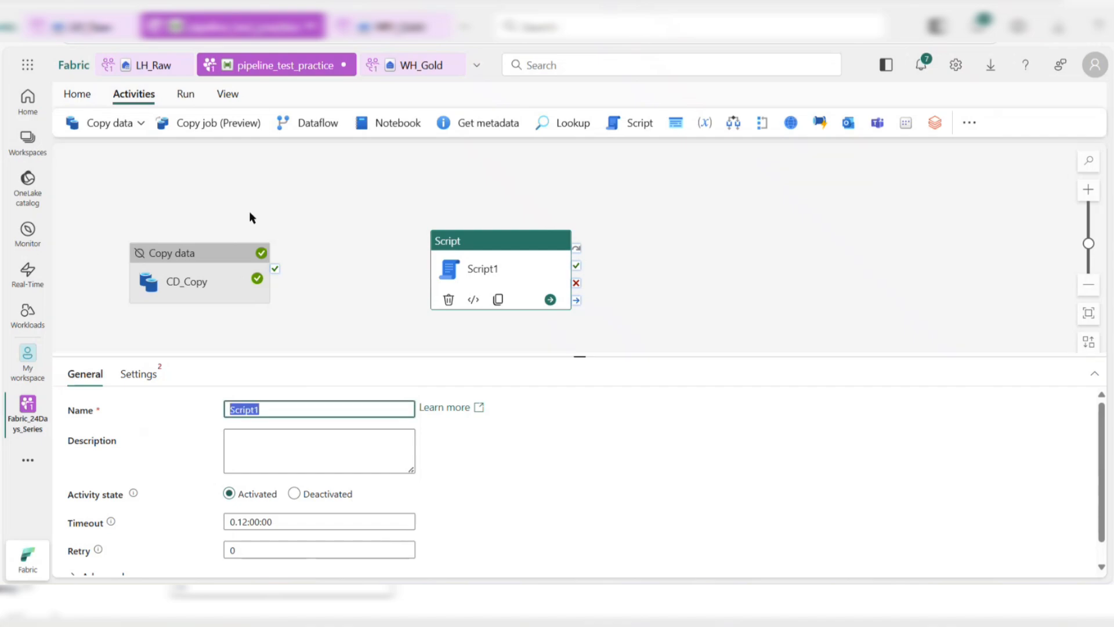
click(520, 250)
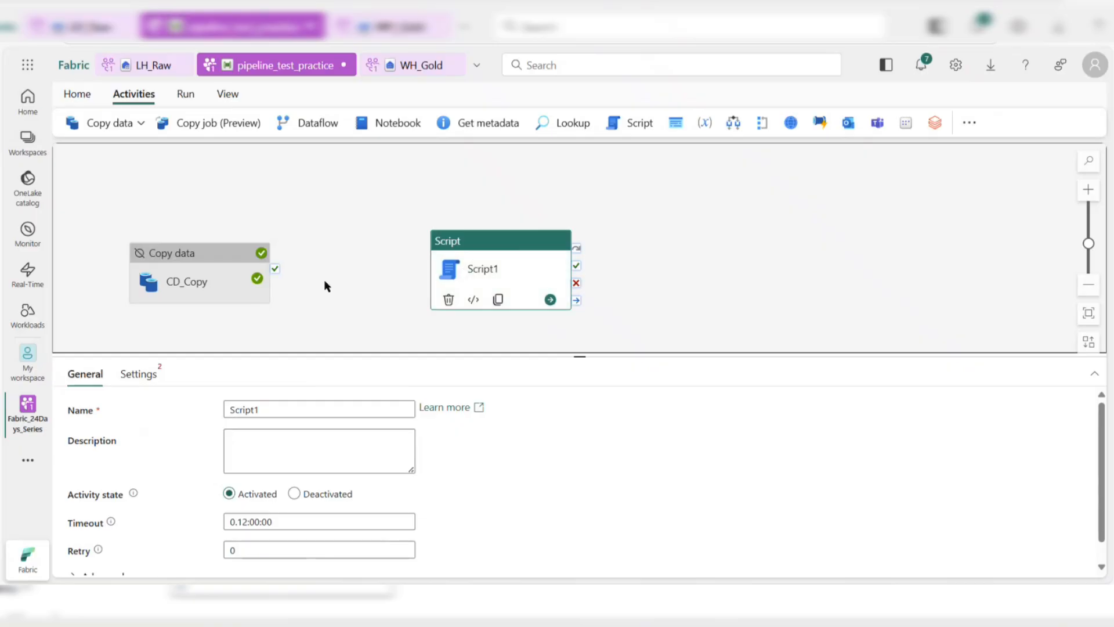
click(155, 373)
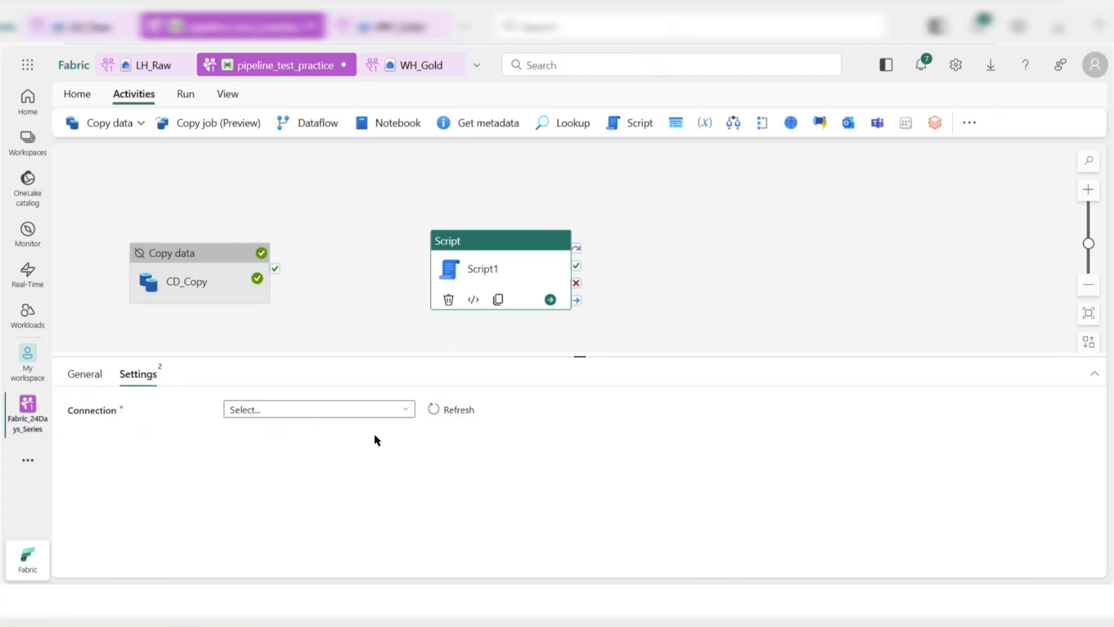
click(393, 410)
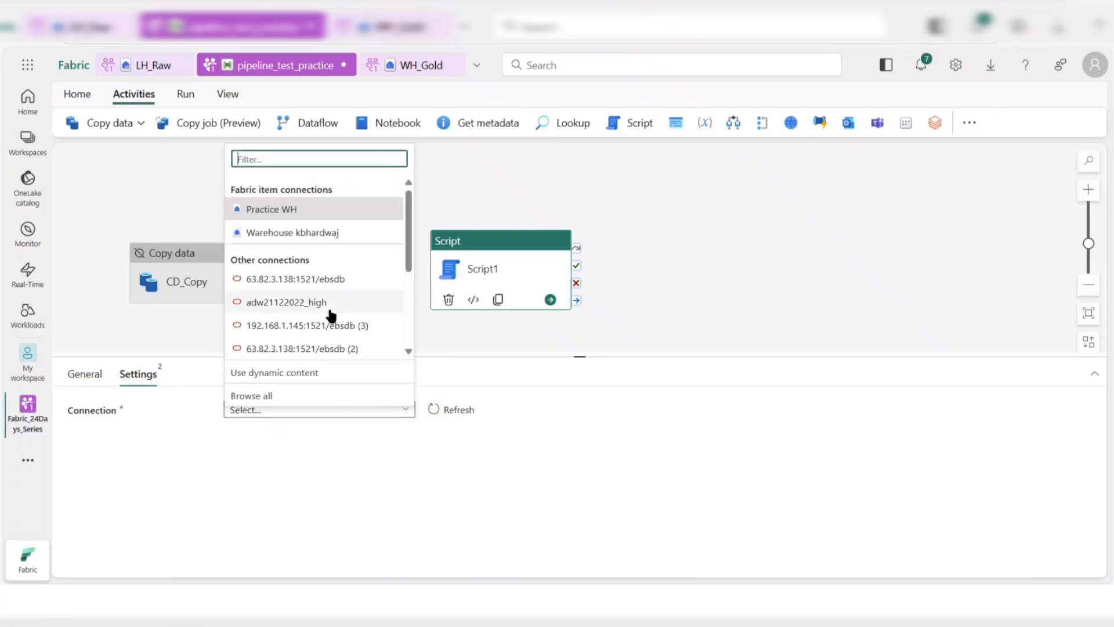
click(311, 233)
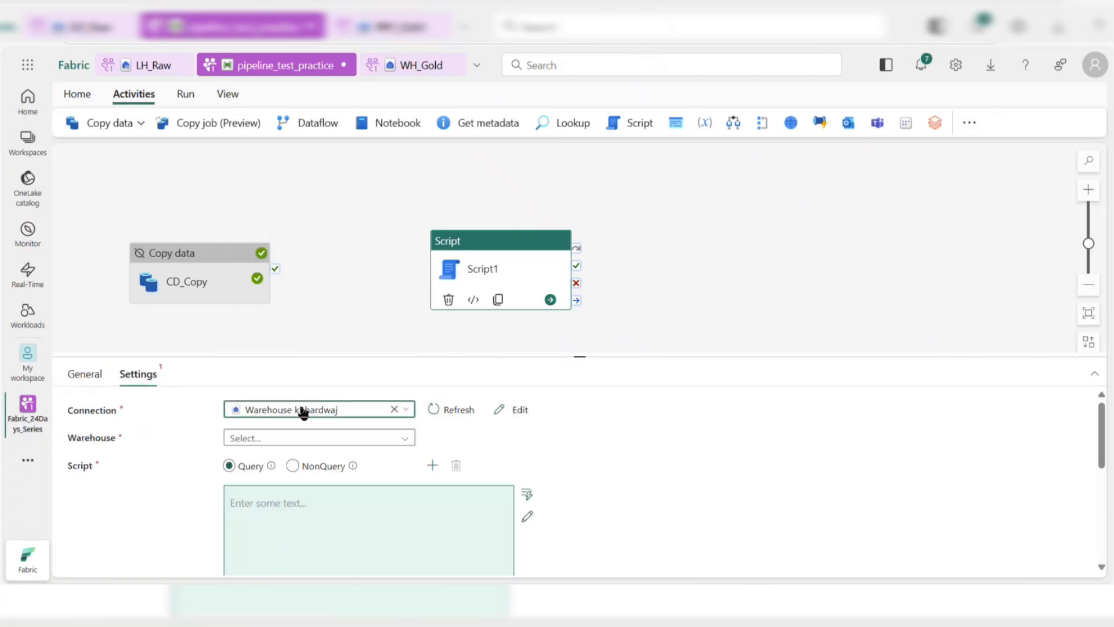
click(316, 439)
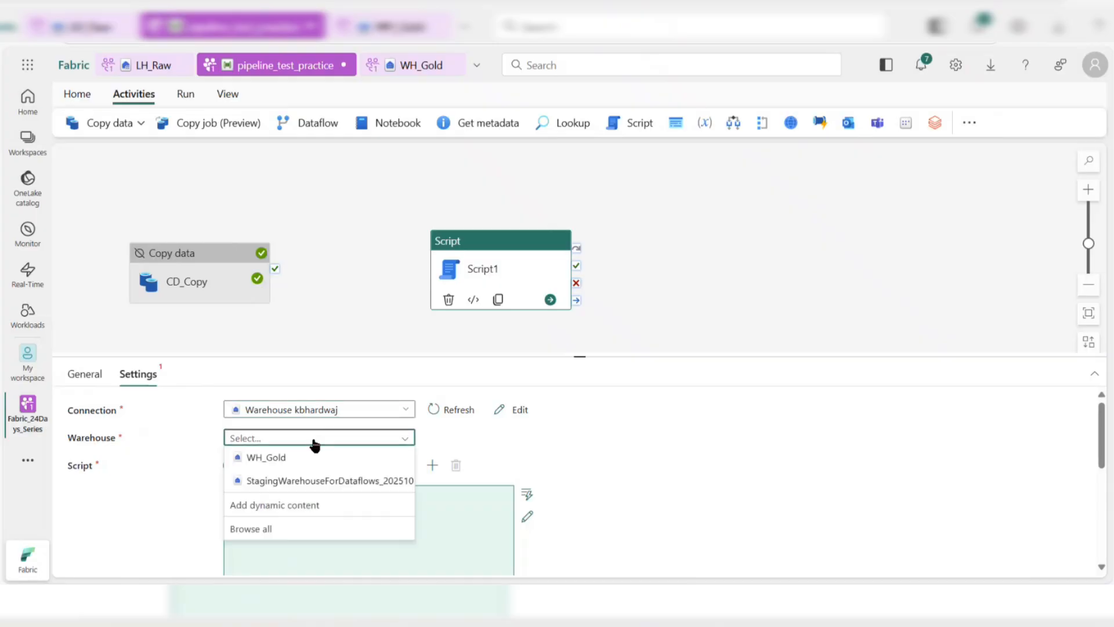
click(296, 464)
Begin Script1's query text with "Tr", keeping the script type as Query
scroll(350, 452, down, 1)
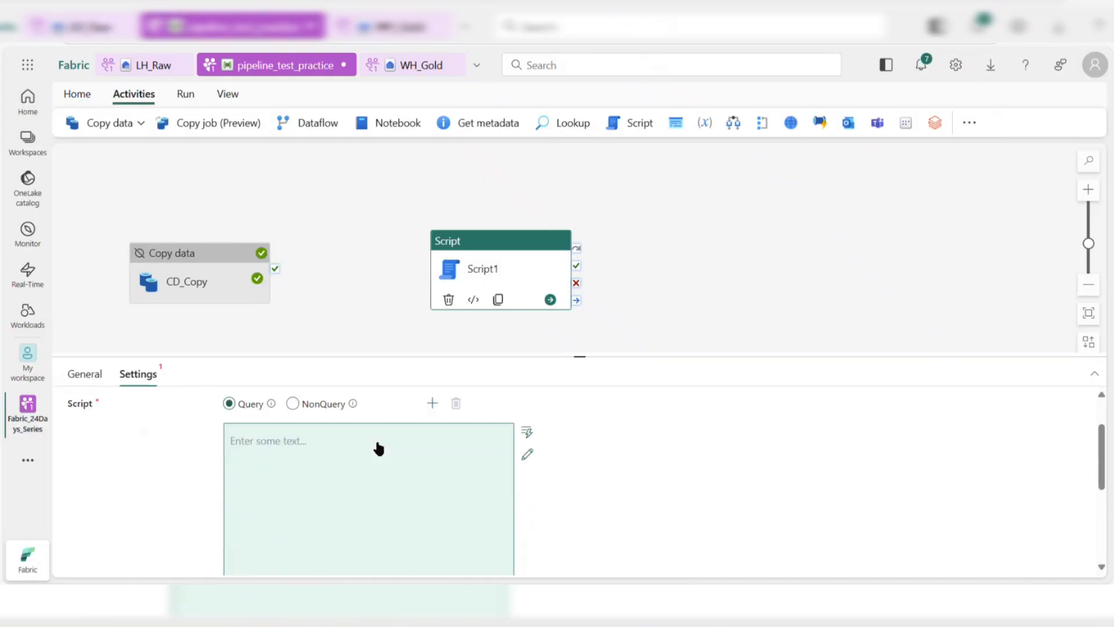
click(359, 462)
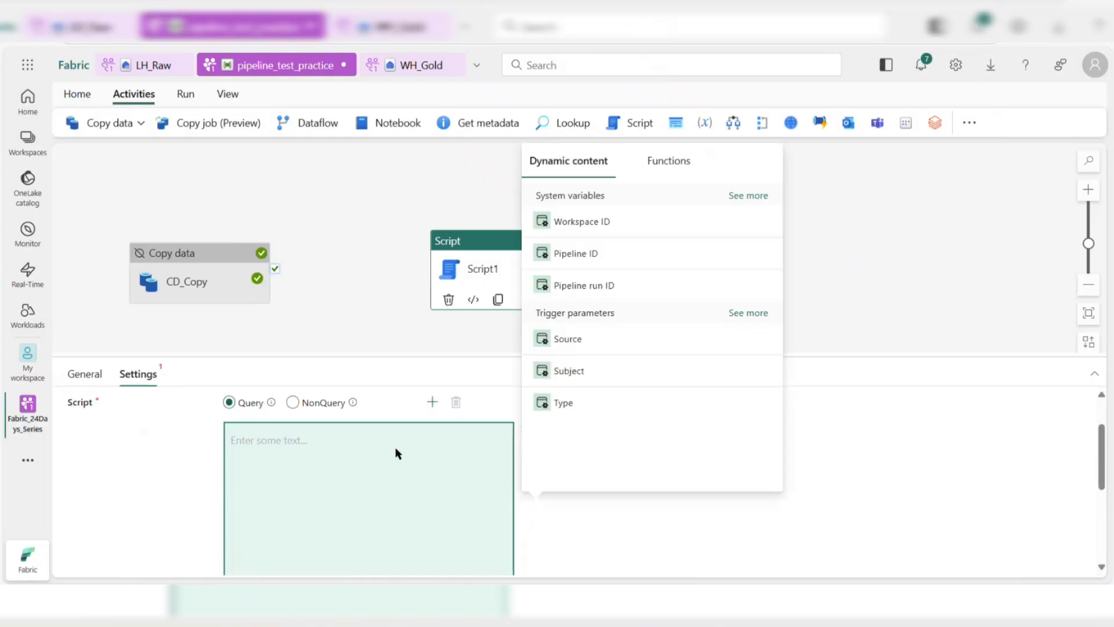
text(Tr)
click(554, 535)
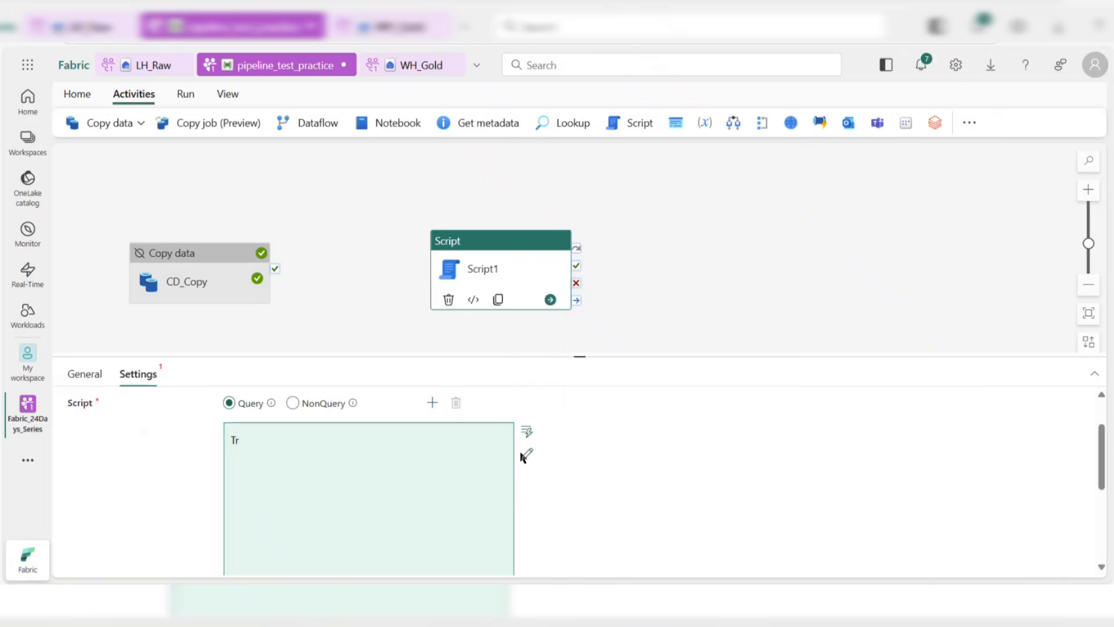
Try to write TRUNCATE TABLE dbo.FIN_TRANSACTION in the expanded editor for Script1's query
click(525, 455)
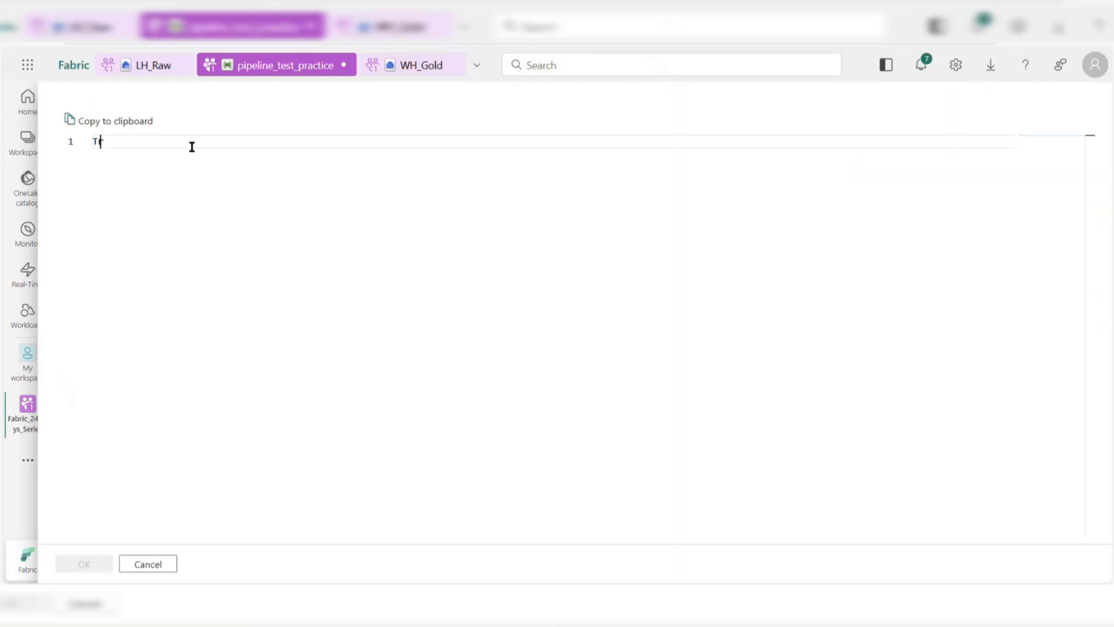
drag(192, 144, 71, 150)
text(TRUNCATR)
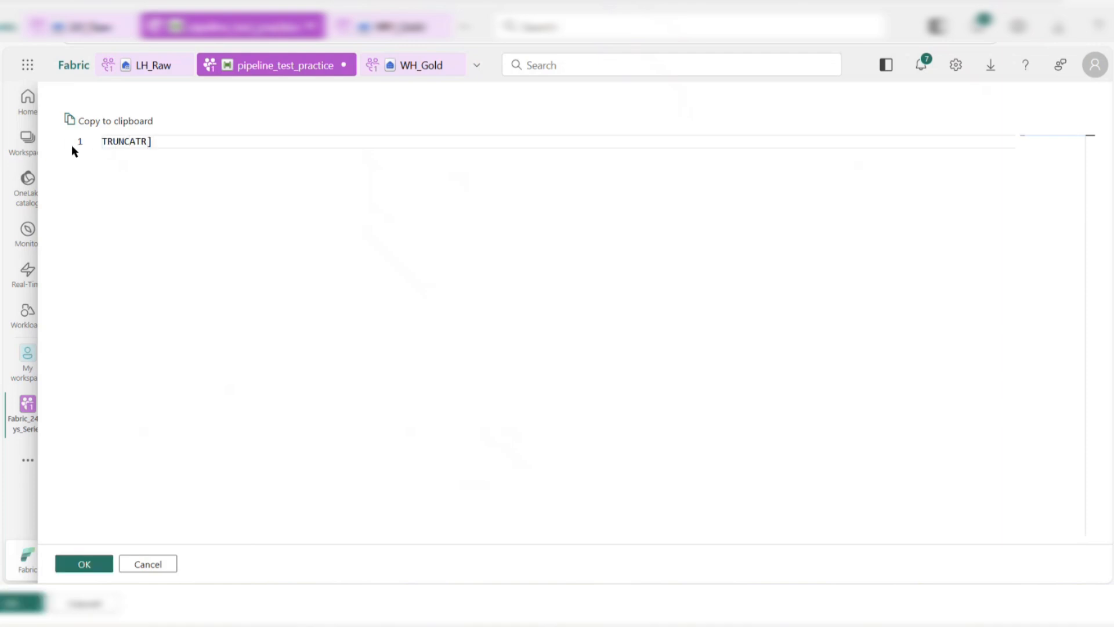
key(BackSpace)
text(E TABLE dbo.FIN_)
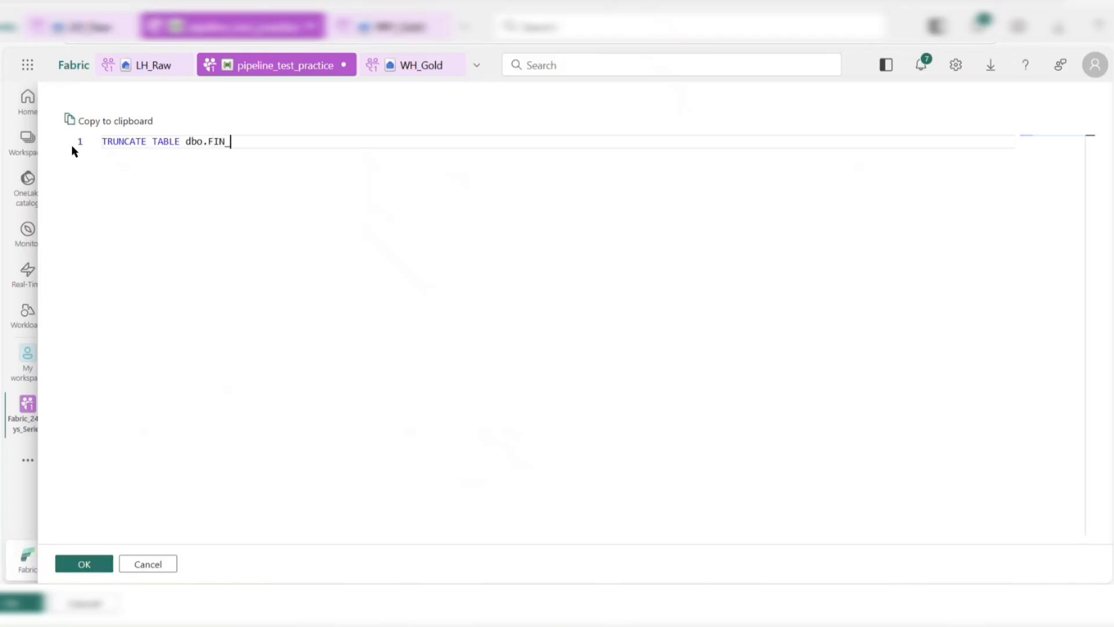
text(TRANSACTION)
Switch to WH_Gold, widen the explorer, and copy the full Fin_Transaction table name under the dbo schema
click(439, 75)
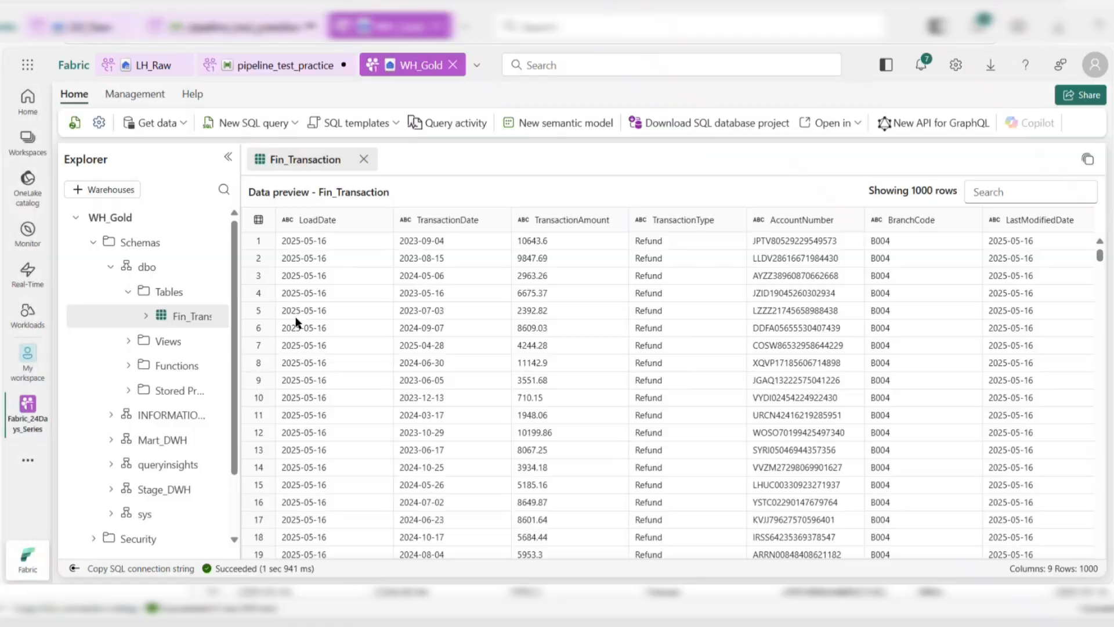
drag(238, 318, 285, 319)
double_click(224, 324)
key(ctrl+c)
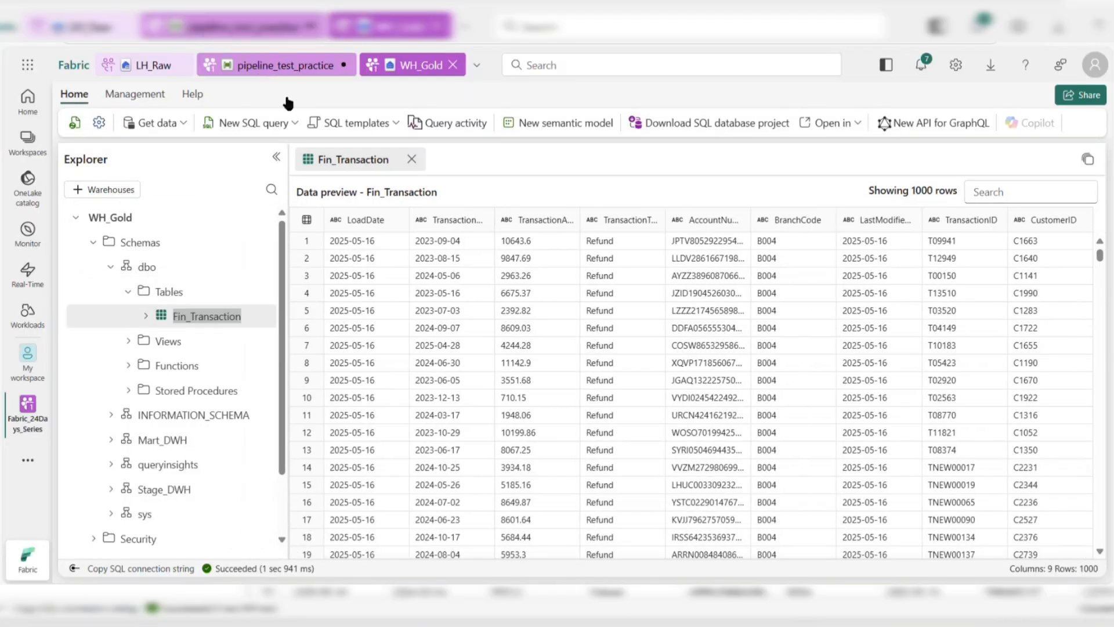
Return to pipeline_test_practice and complete Script1's query as Truncate Table dbo.Fin_Transaction, using the copied table name
click(273, 65)
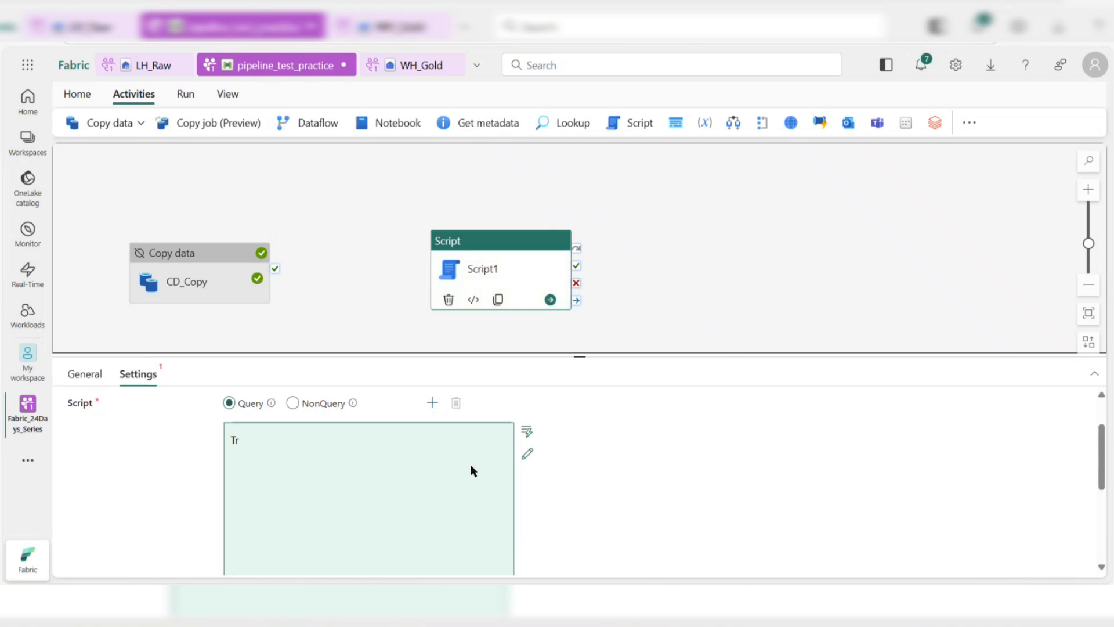
click(526, 458)
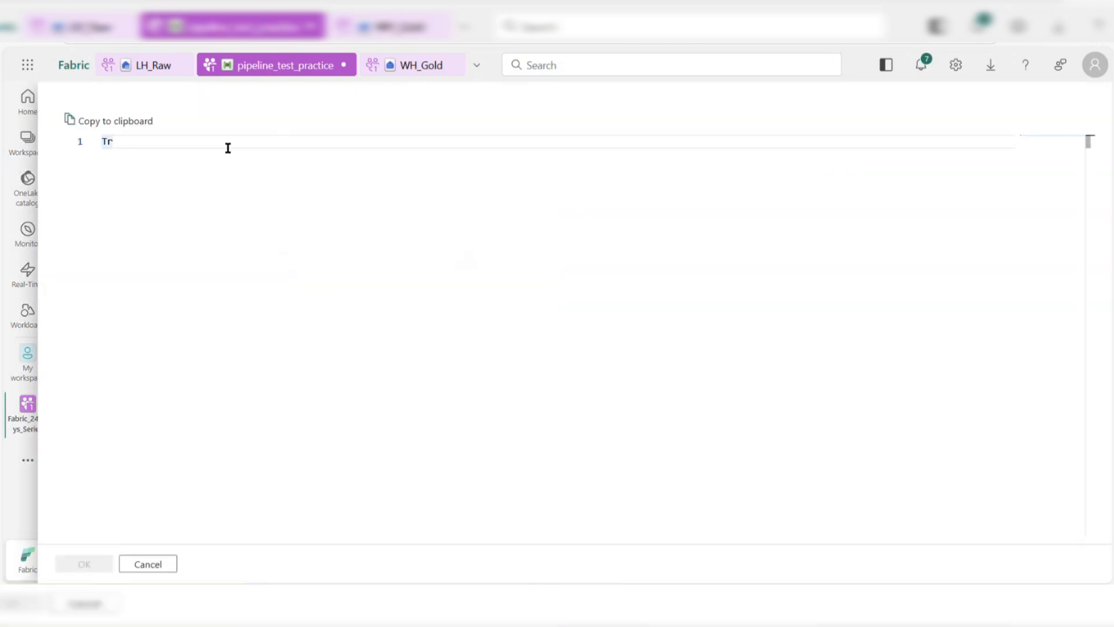
text(unca)
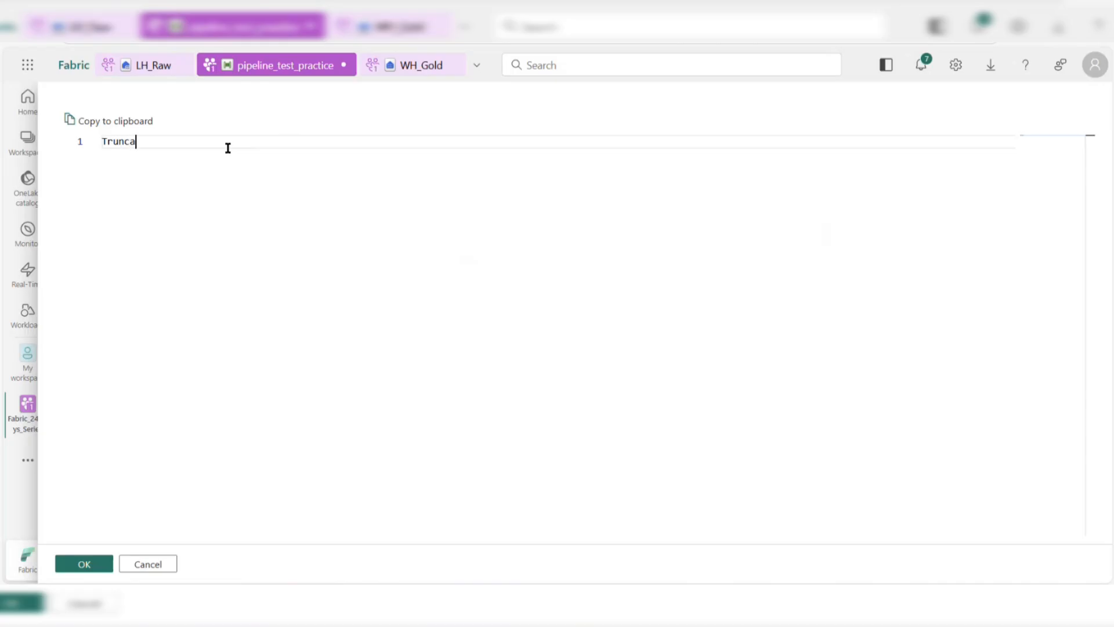
text(te Table dbo.)
key(ctrl+v)
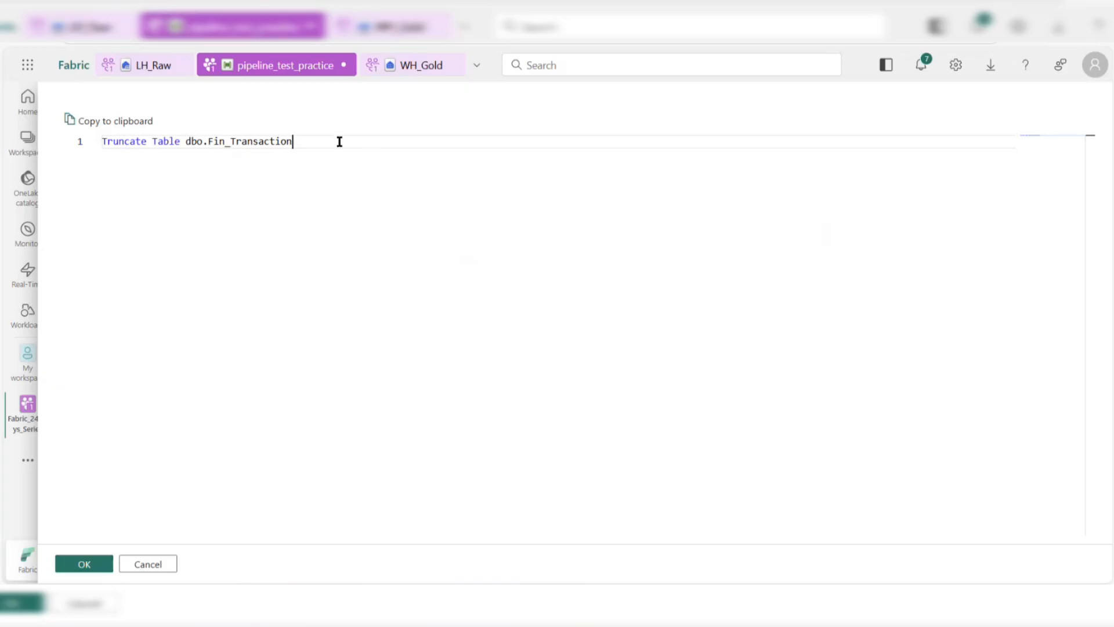
click(80, 565)
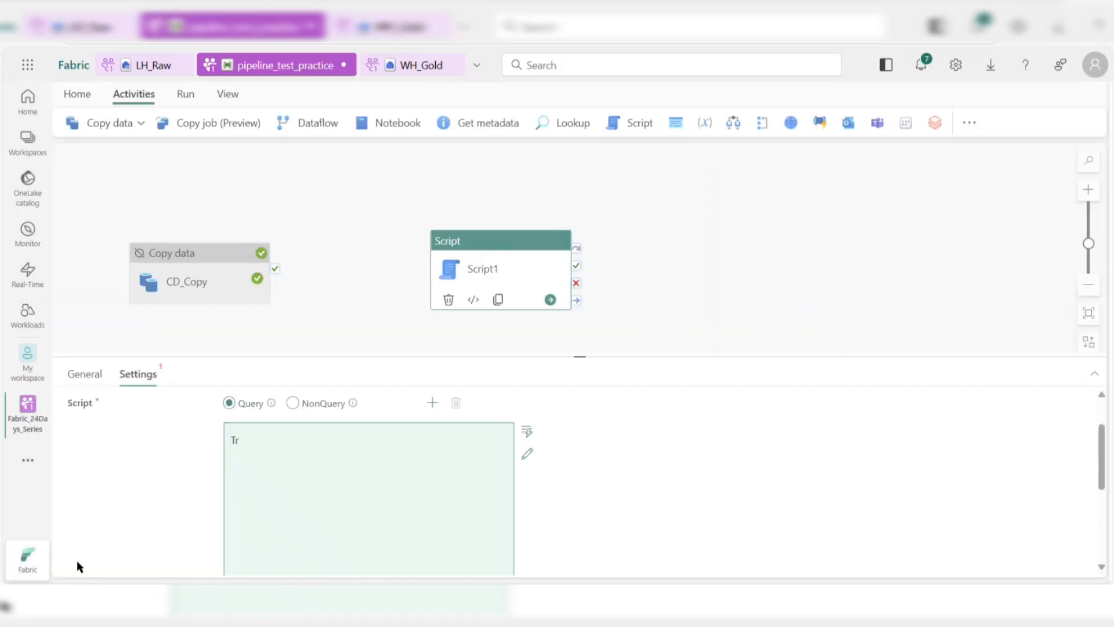
Save and run the pipeline with the Script1 activity, and check the run output
click(364, 287)
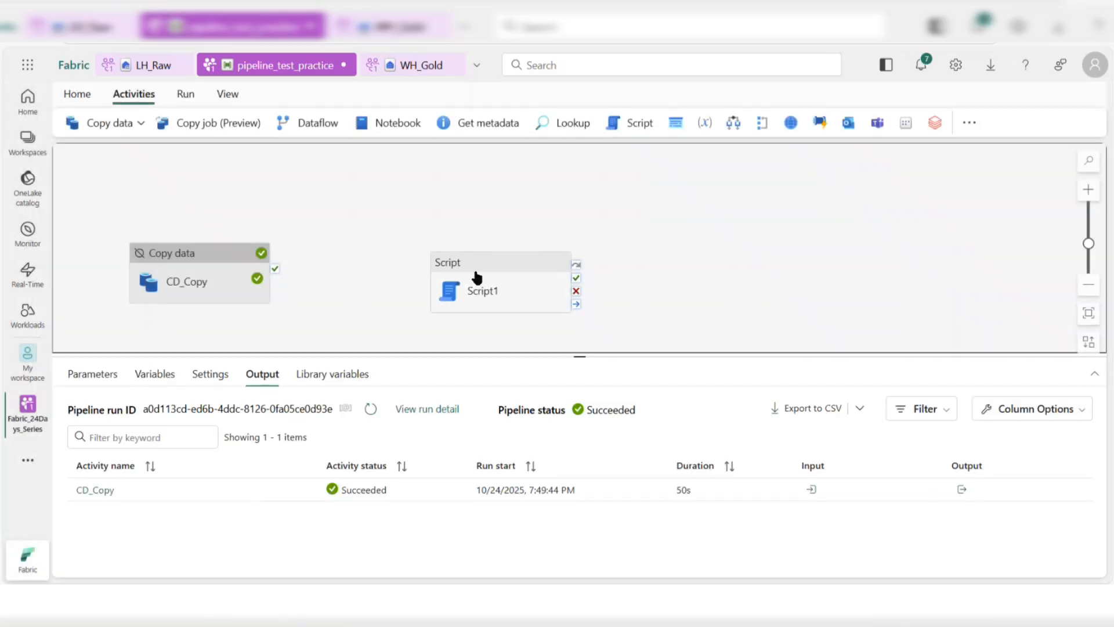
click(81, 97)
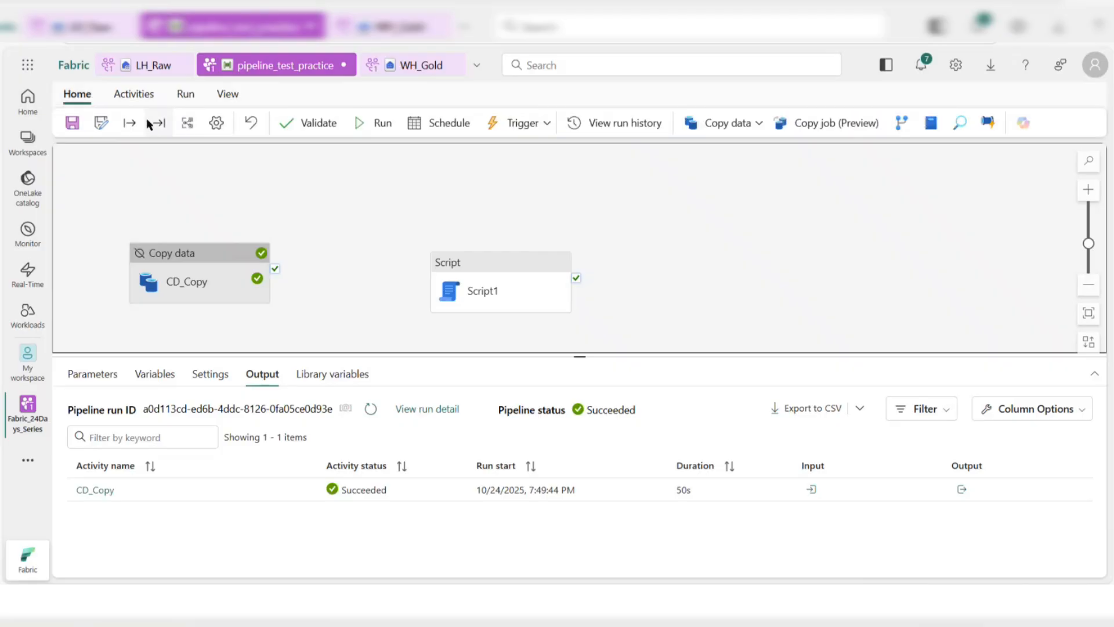
click(72, 123)
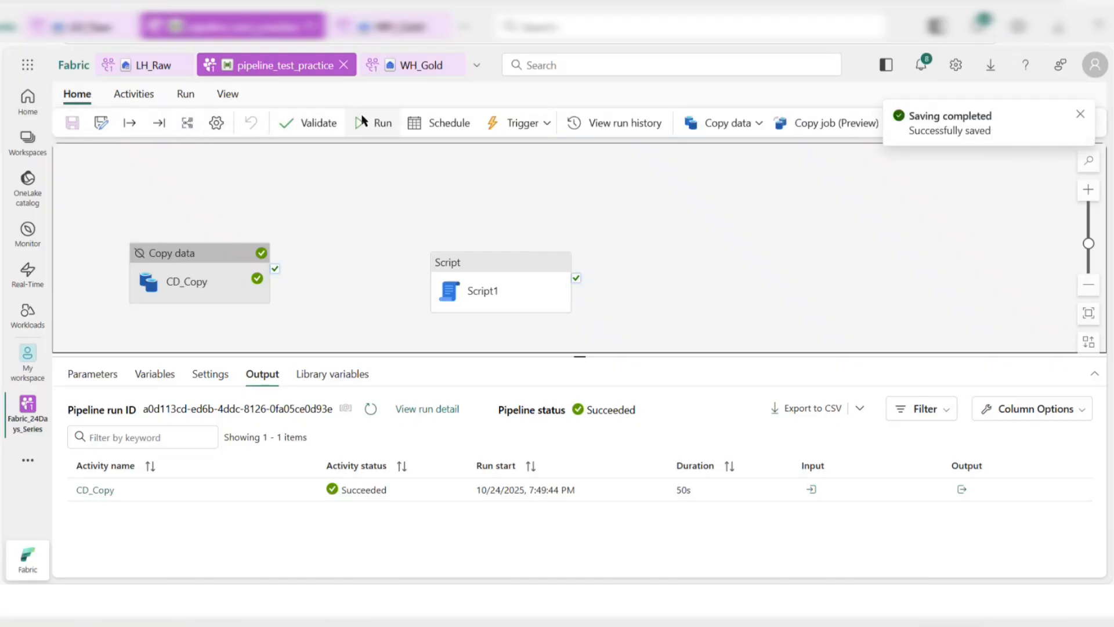
click(361, 122)
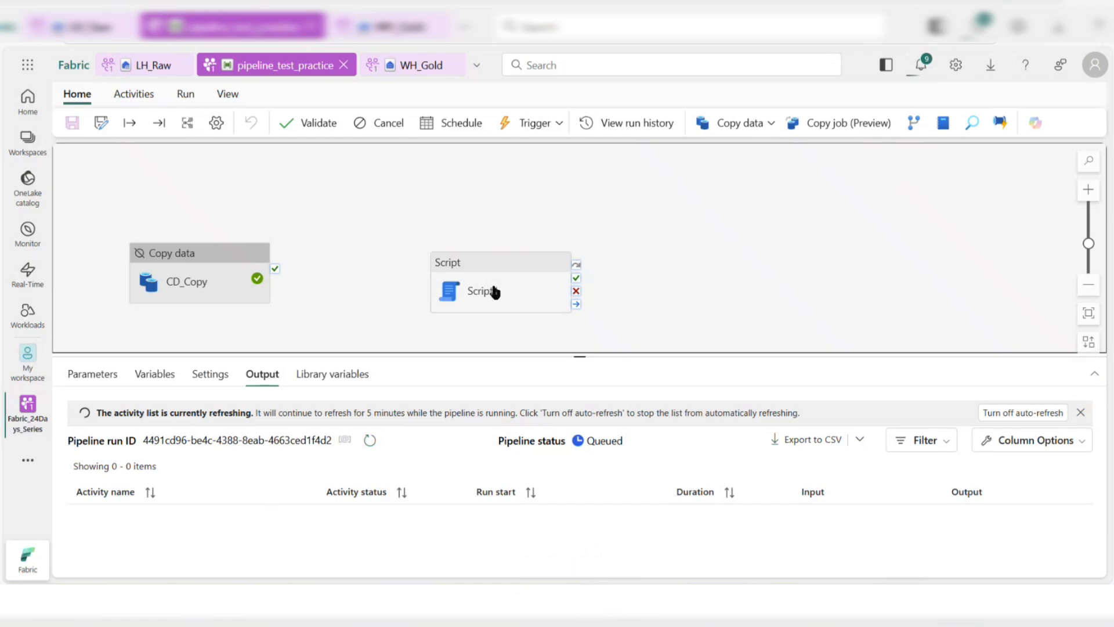
drag(494, 292, 470, 272)
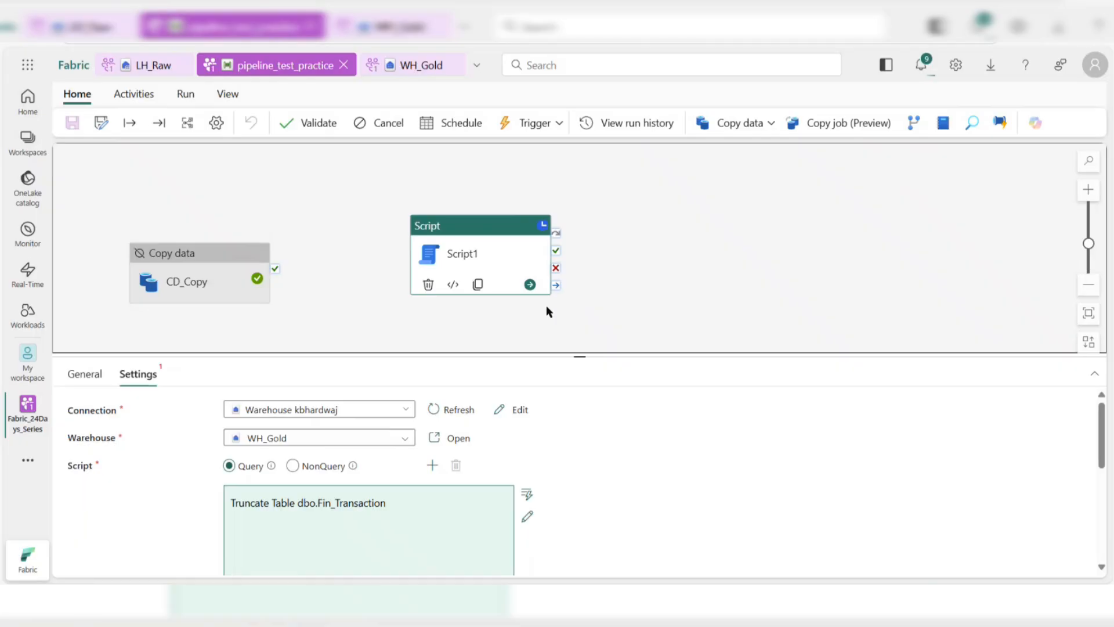
click(566, 321)
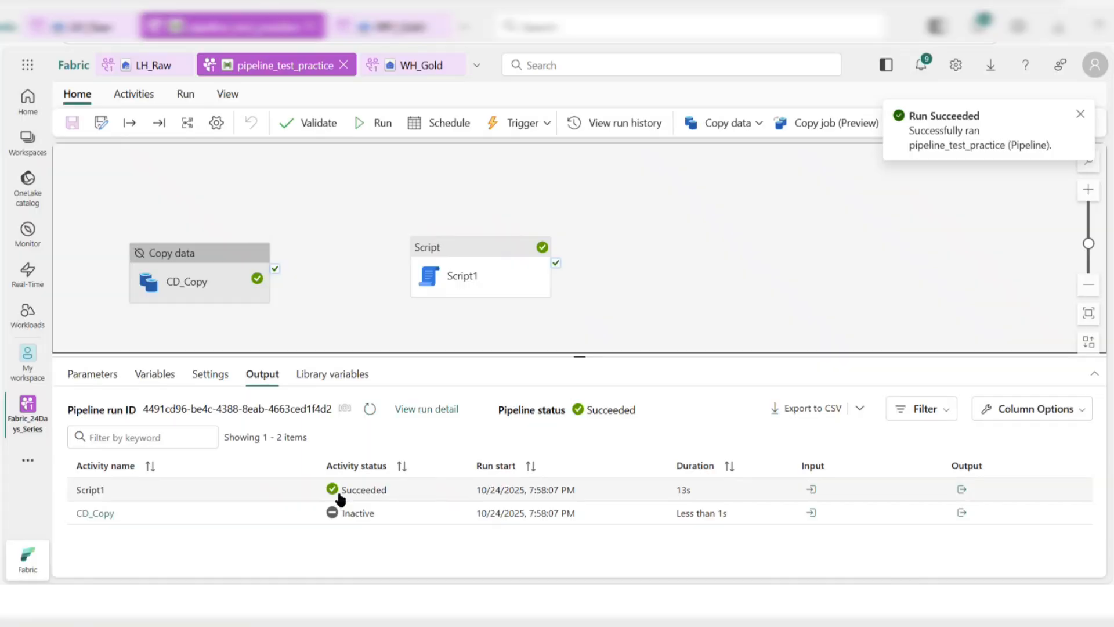
Close and reopen the Fin_Transaction preview in WH_Gold to check the table's rows after the truncate run
click(420, 69)
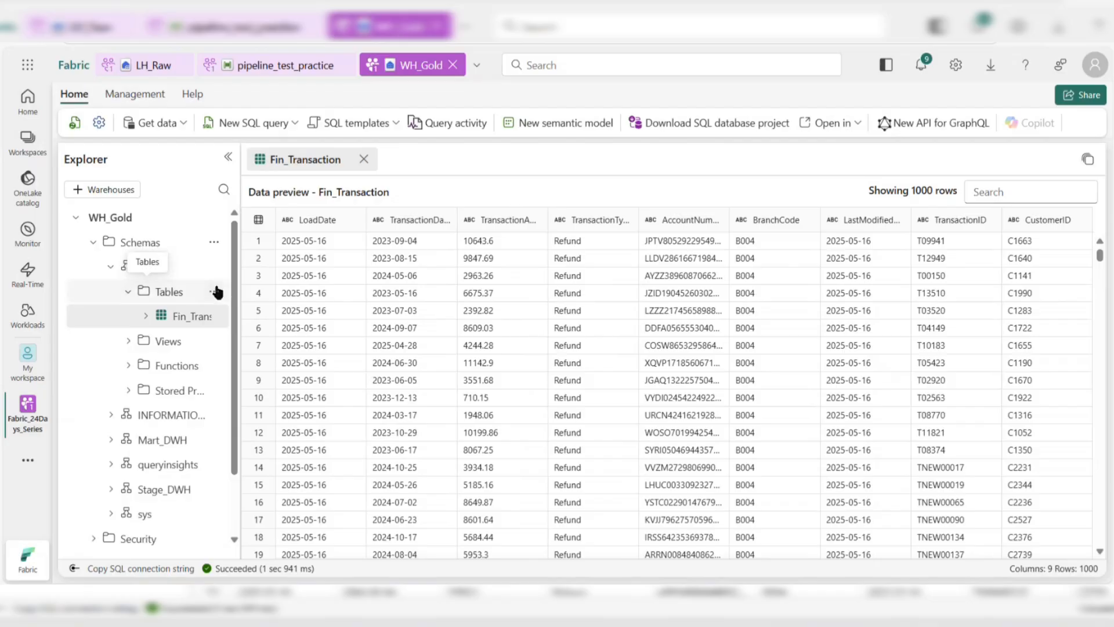
click(216, 291)
click(228, 368)
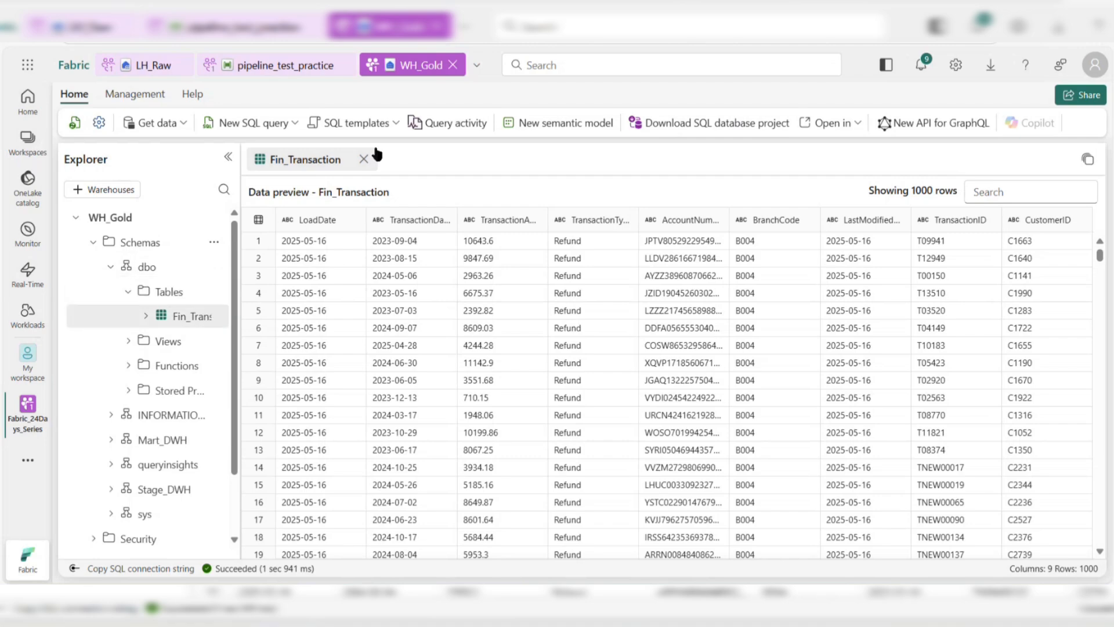
click(364, 159)
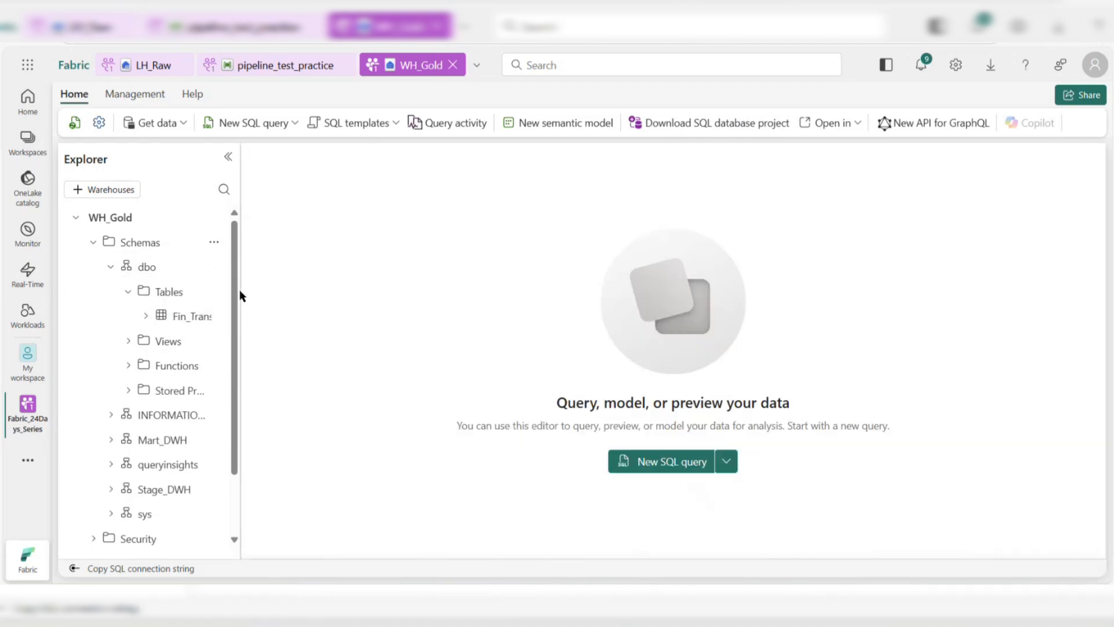
click(173, 321)
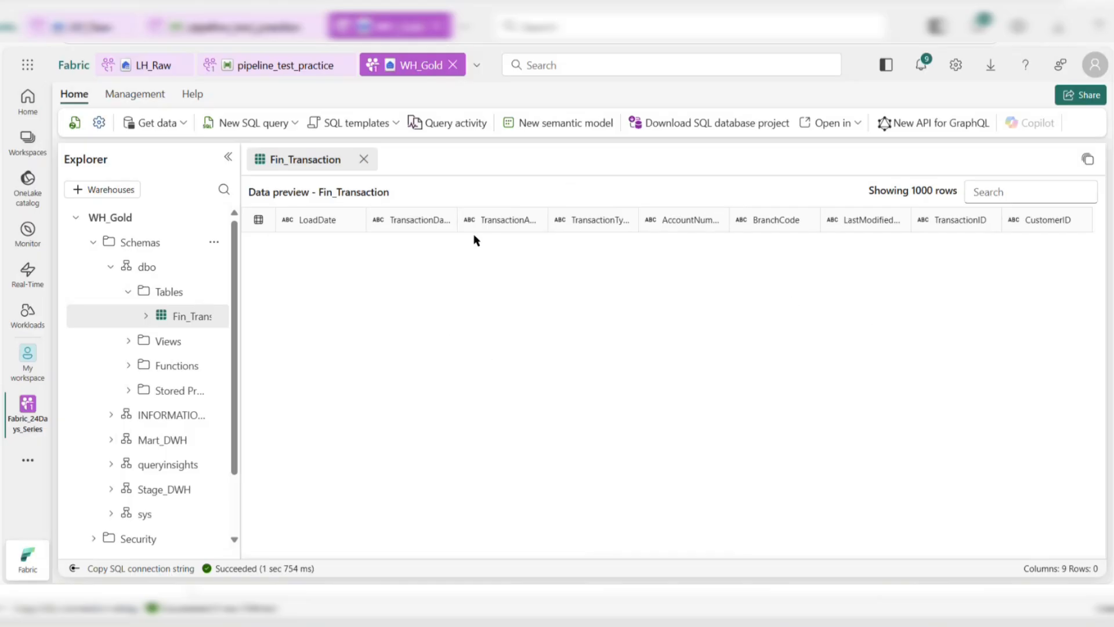
Return to pipeline_test_practice, move Script1 slightly closer to CD_Copy, and deactivate the Script1 activity
click(302, 68)
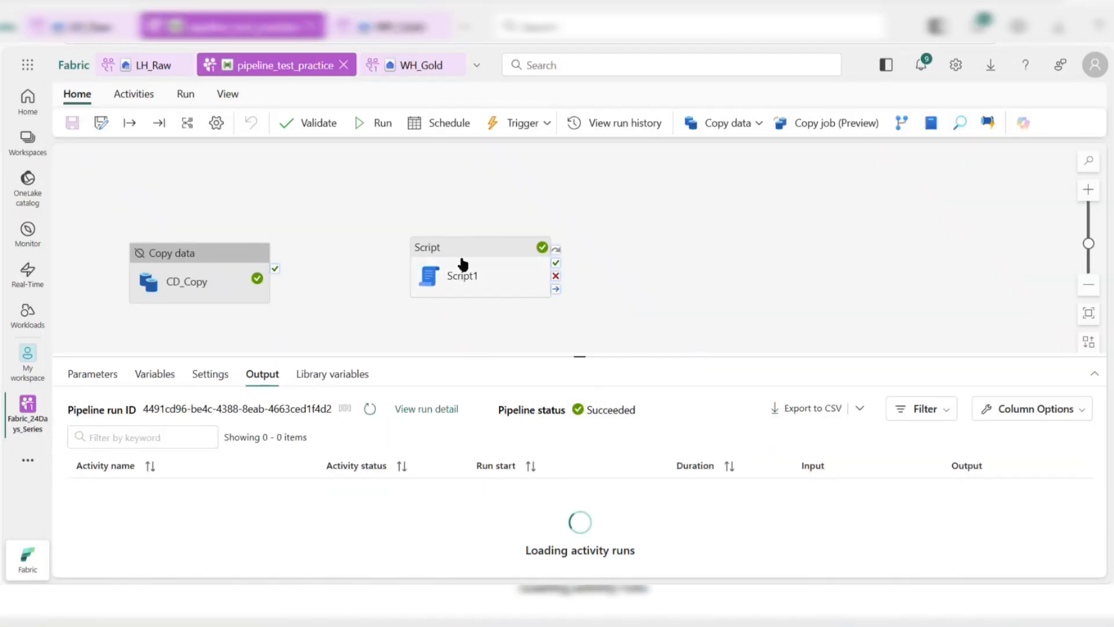
click(444, 235)
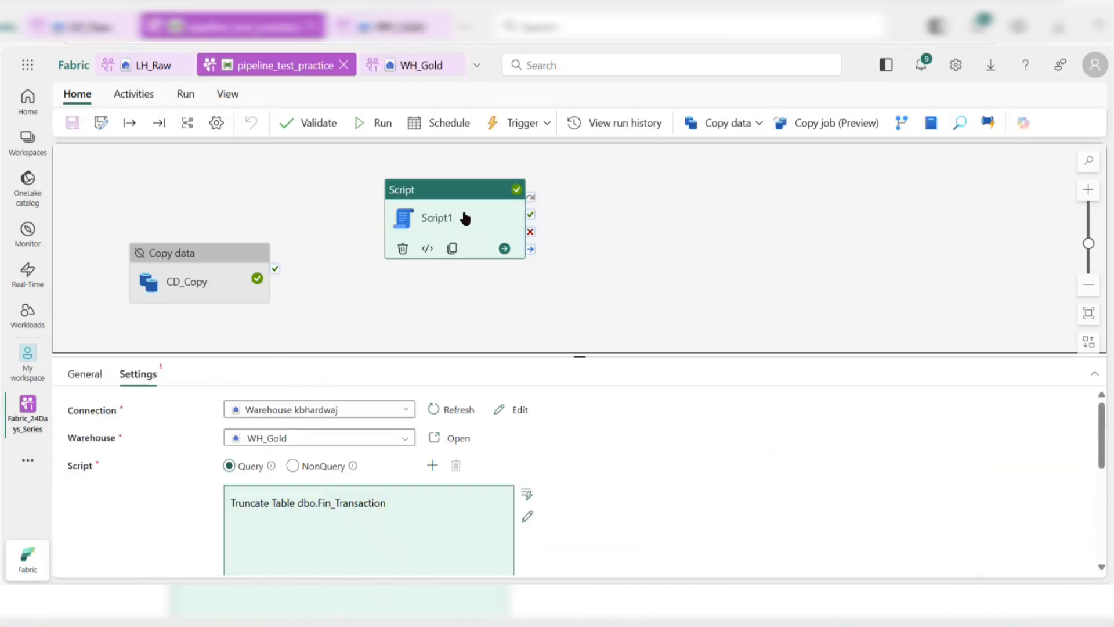
drag(465, 218, 474, 259)
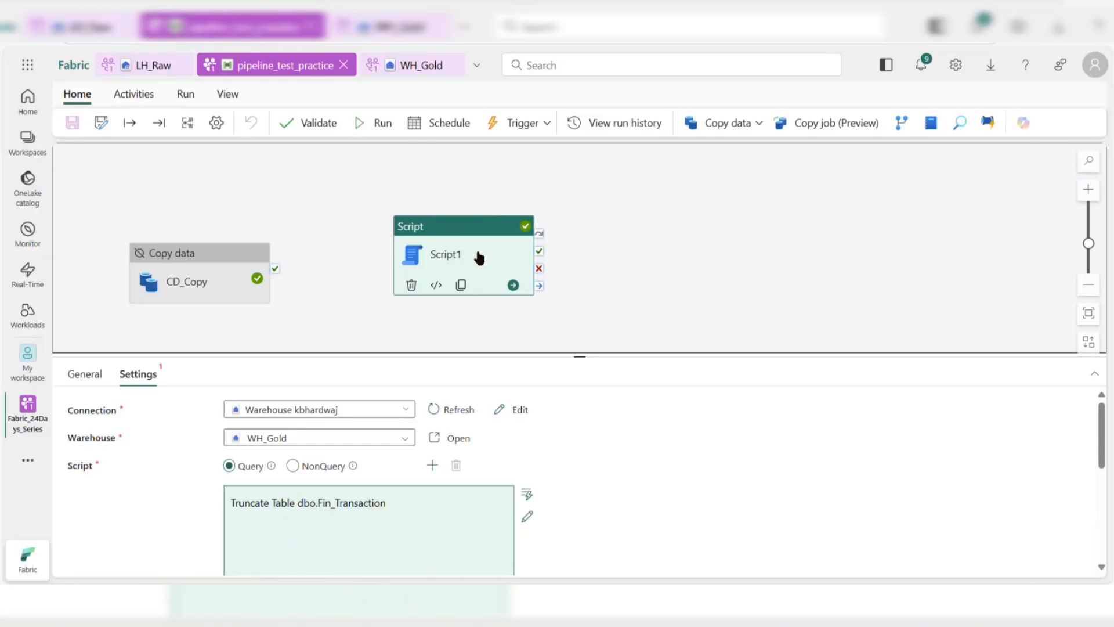
right_click(477, 251)
click(503, 297)
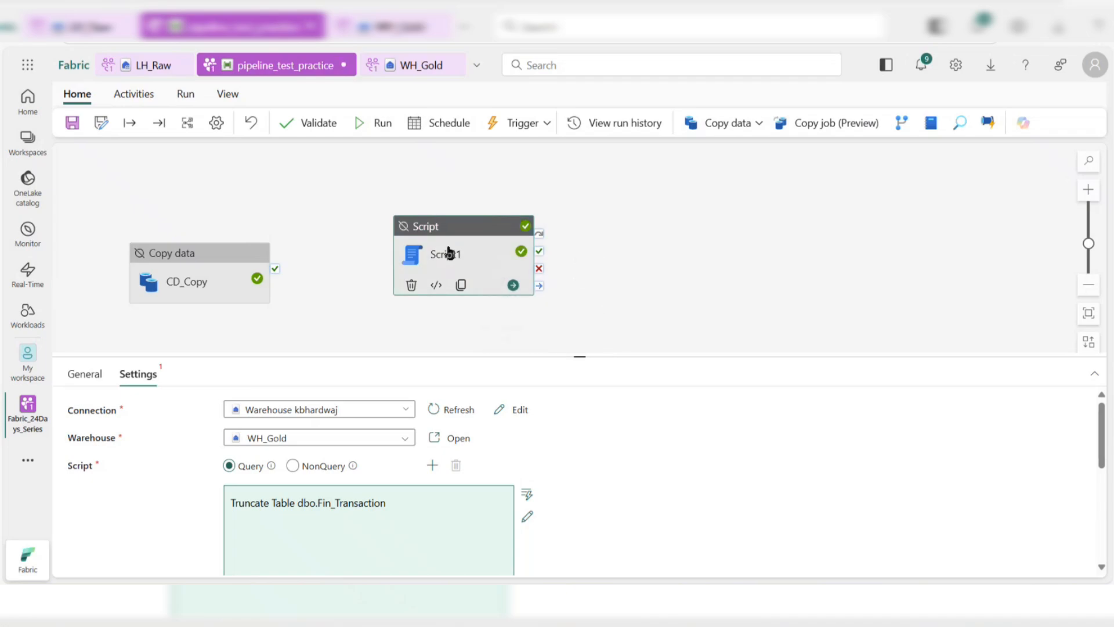
Add a Notebook activity to the pipeline and move Script1 closer to CD_Copy, leaving a gap before the notebook
click(140, 95)
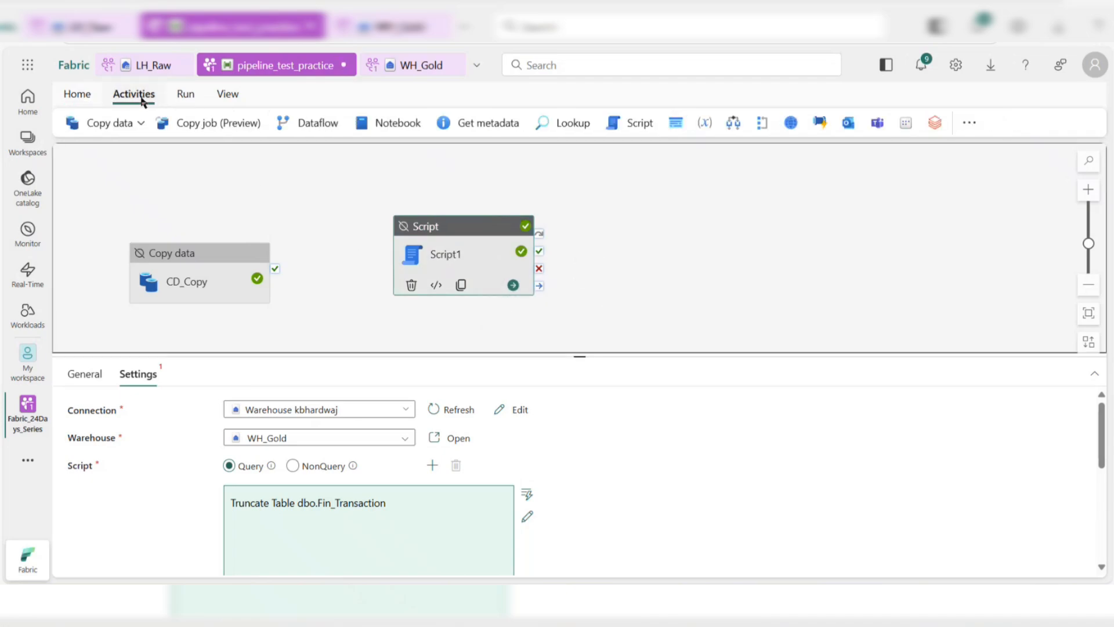
click(374, 124)
drag(480, 251, 394, 228)
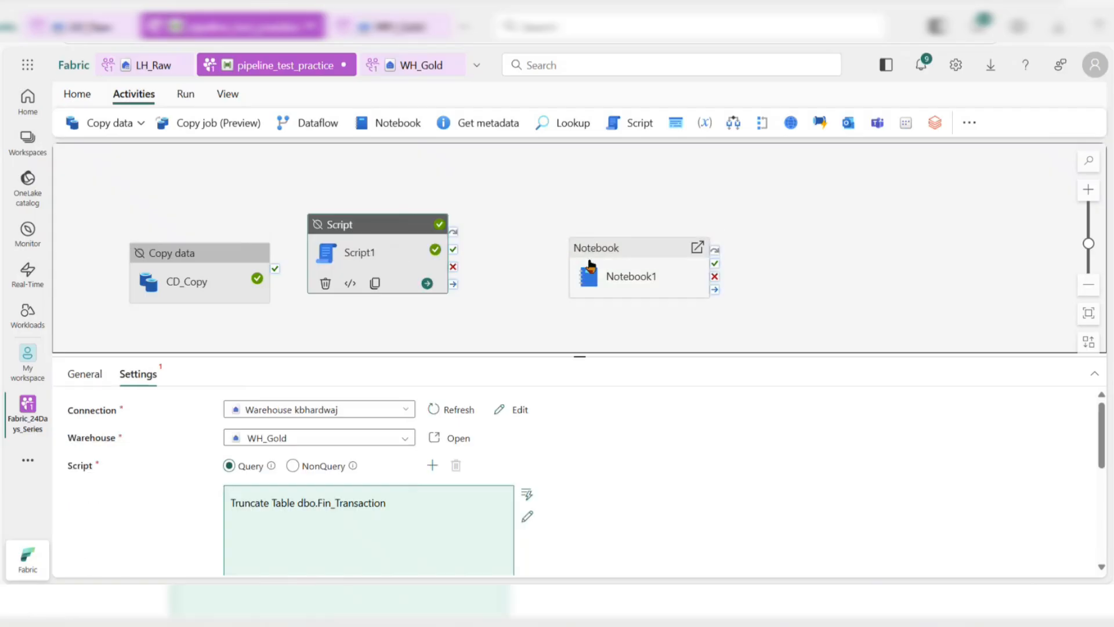
Move Notebook1 closer to Script1 and create a new notebook for it in the Fabric_24Days_Series workspace
drag(602, 270, 544, 254)
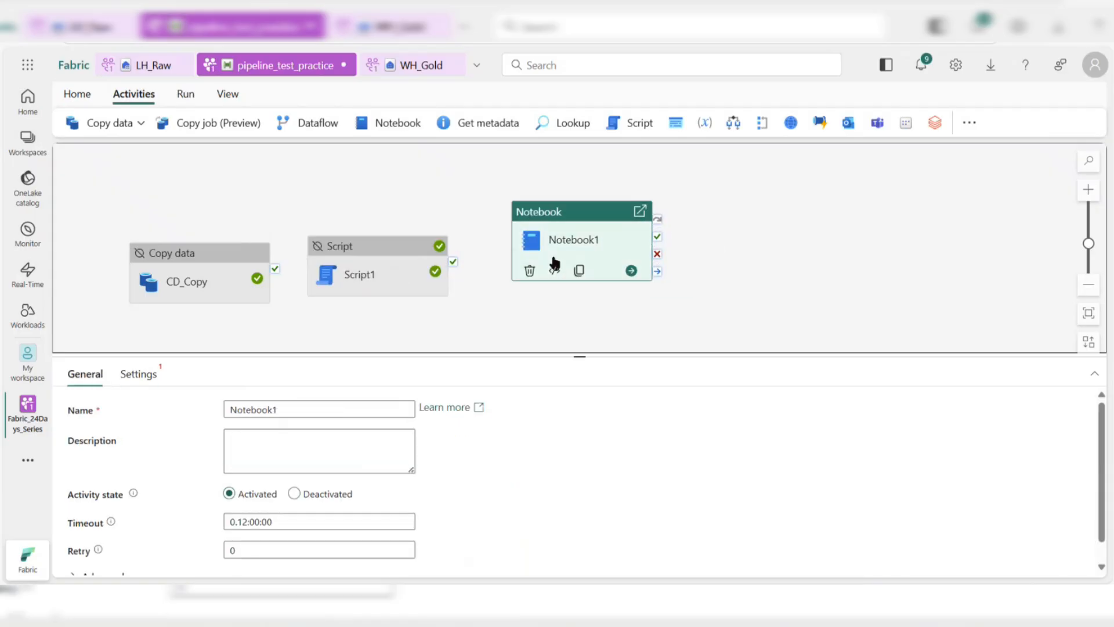
click(139, 381)
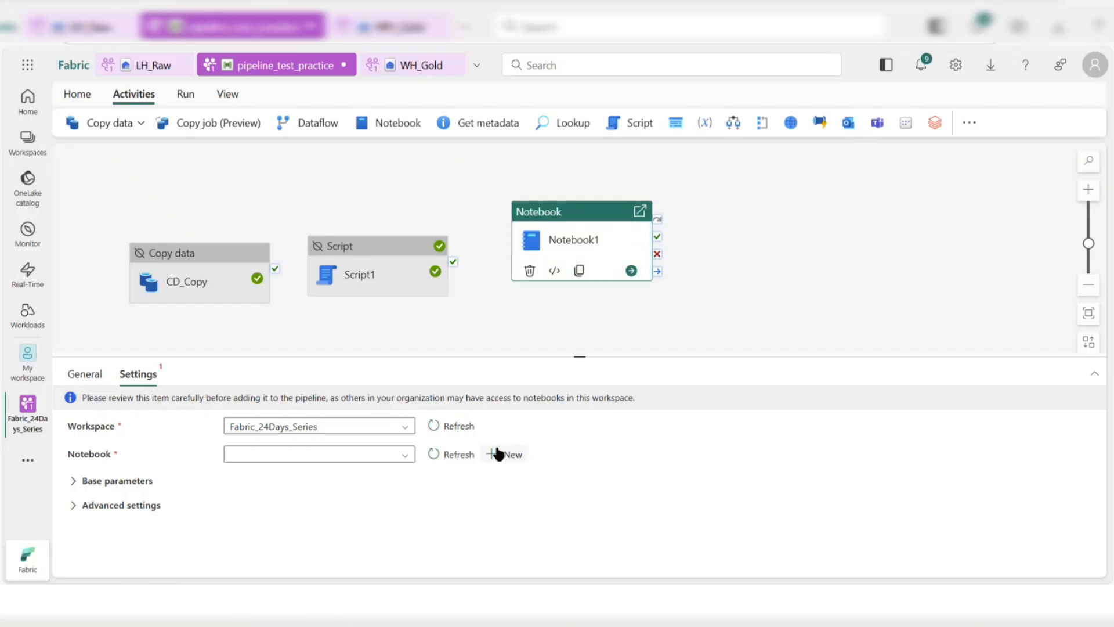
click(502, 454)
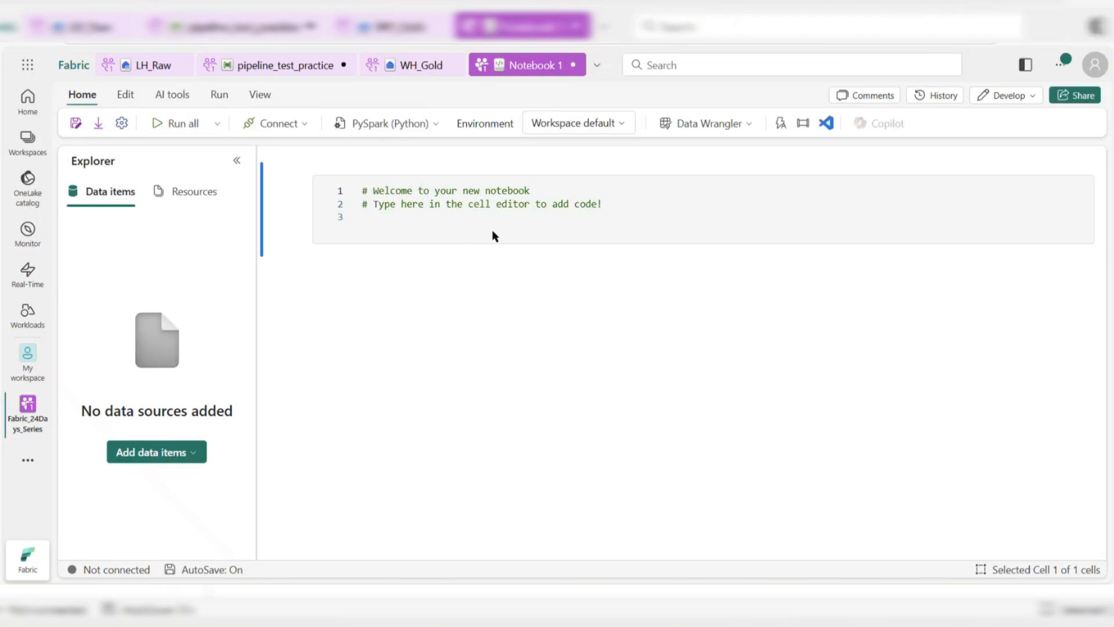
Connect the existing LH_Raw lakehouse to the new notebook as a data item
click(171, 456)
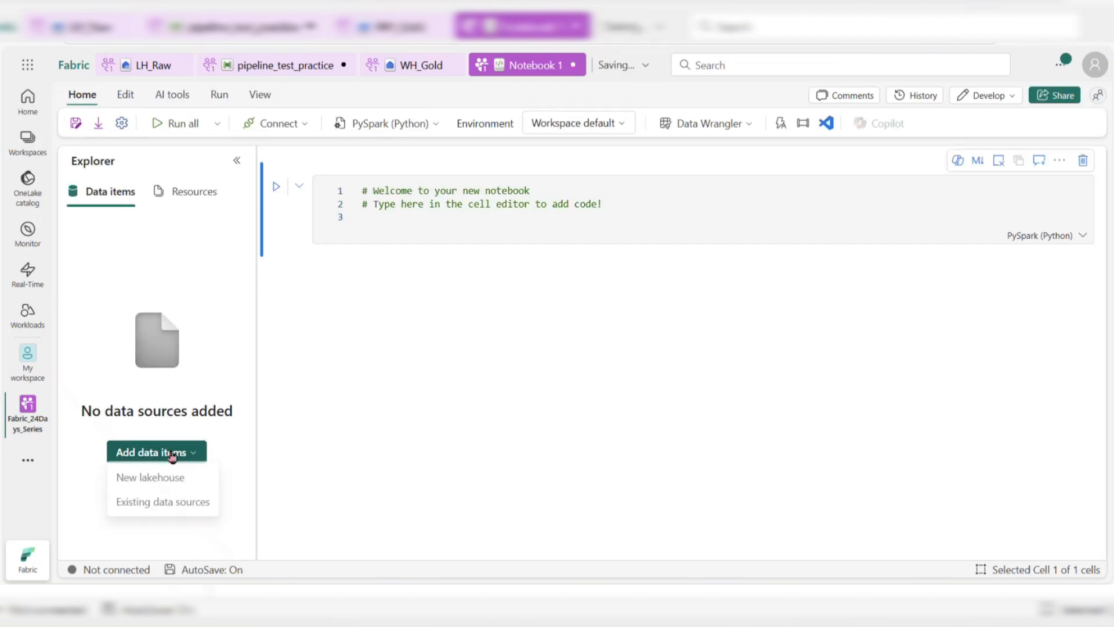
click(153, 504)
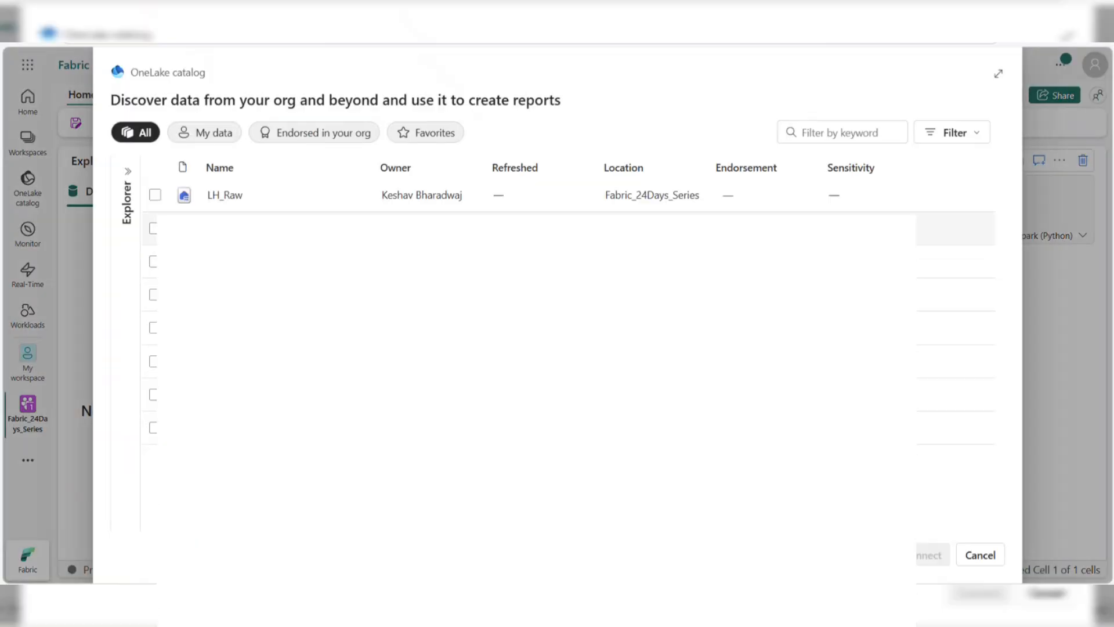
click(155, 195)
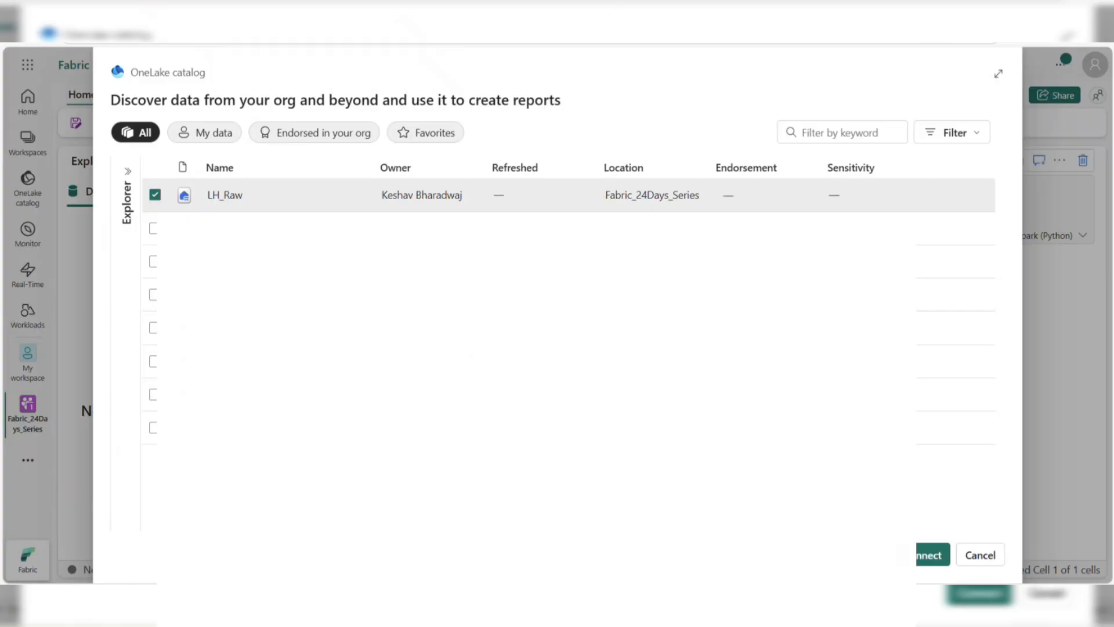
click(928, 556)
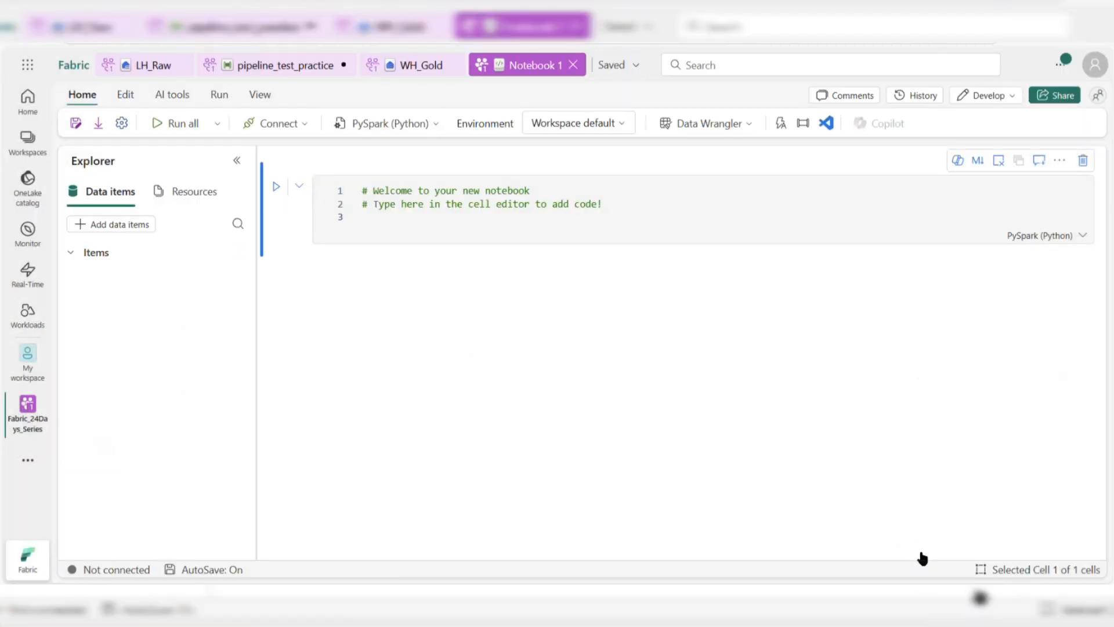
Write df = spark.read.csv() on line 3 of the notebook's first cell
click(377, 221)
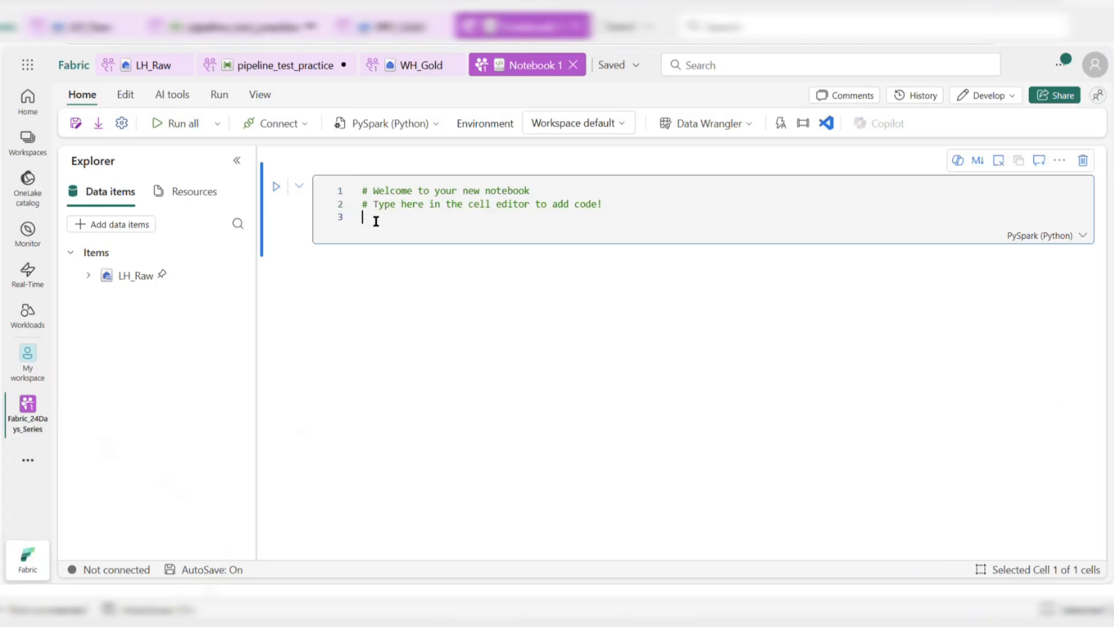
text(df)
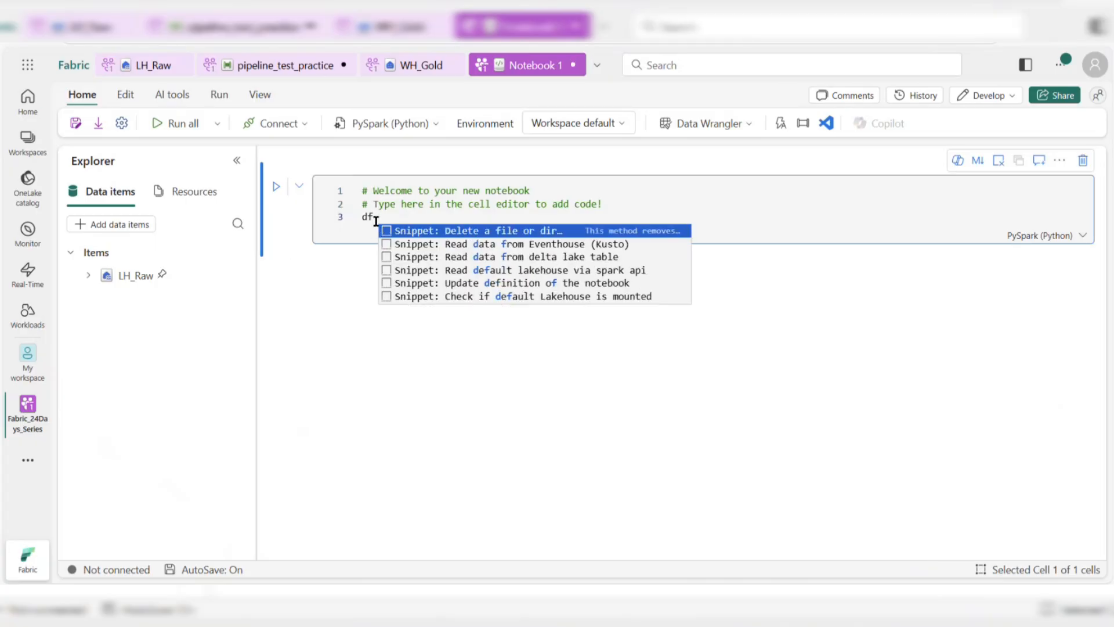
text( = spark)
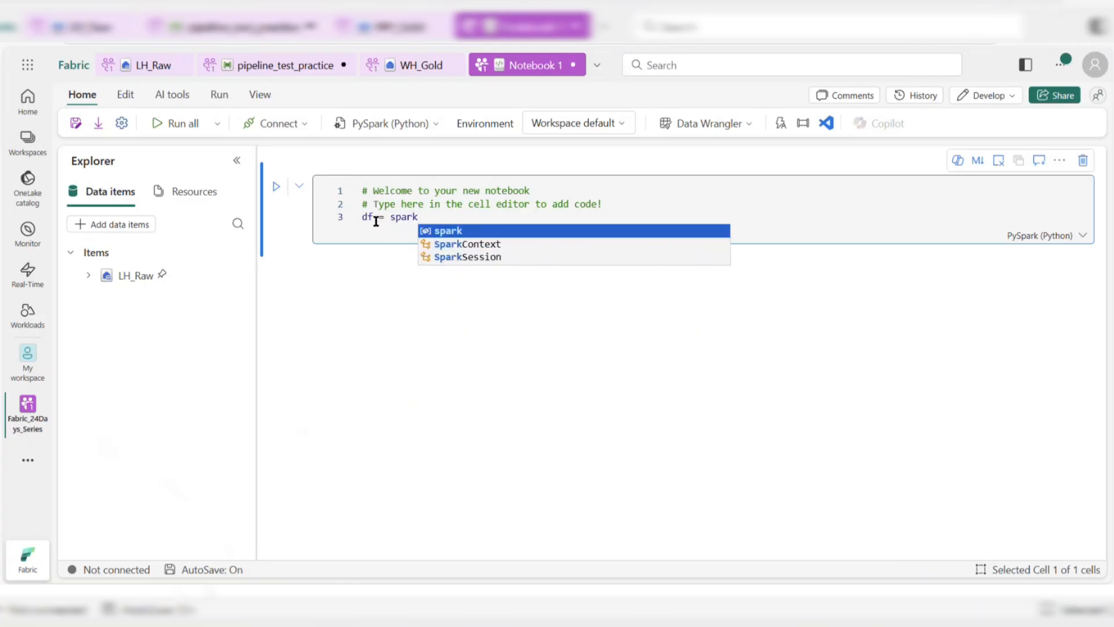
key(Escape)
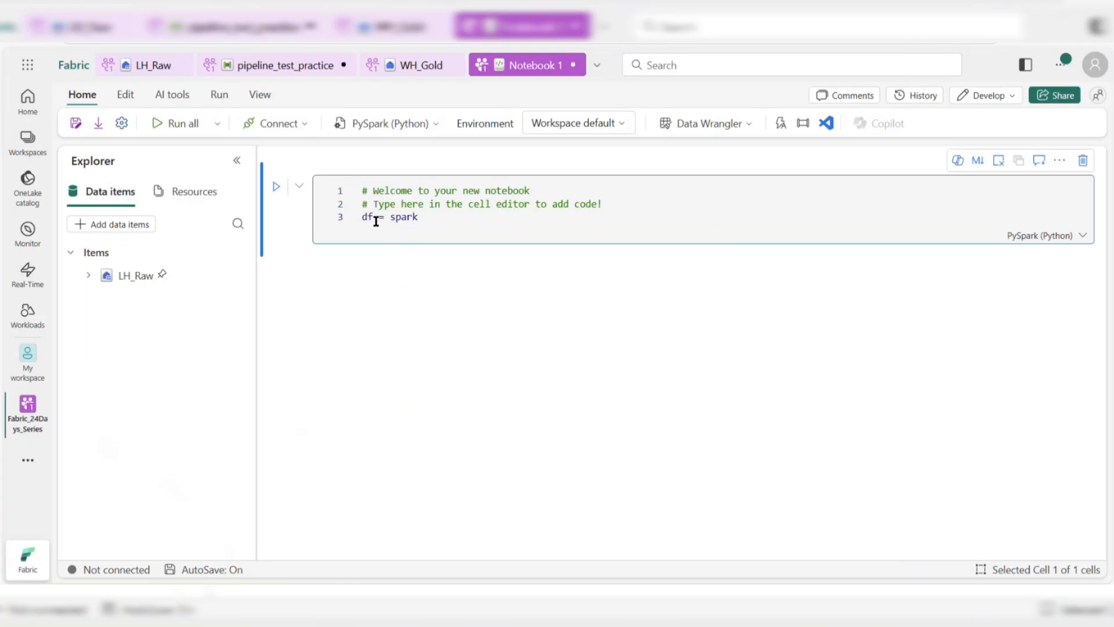
text(.read)
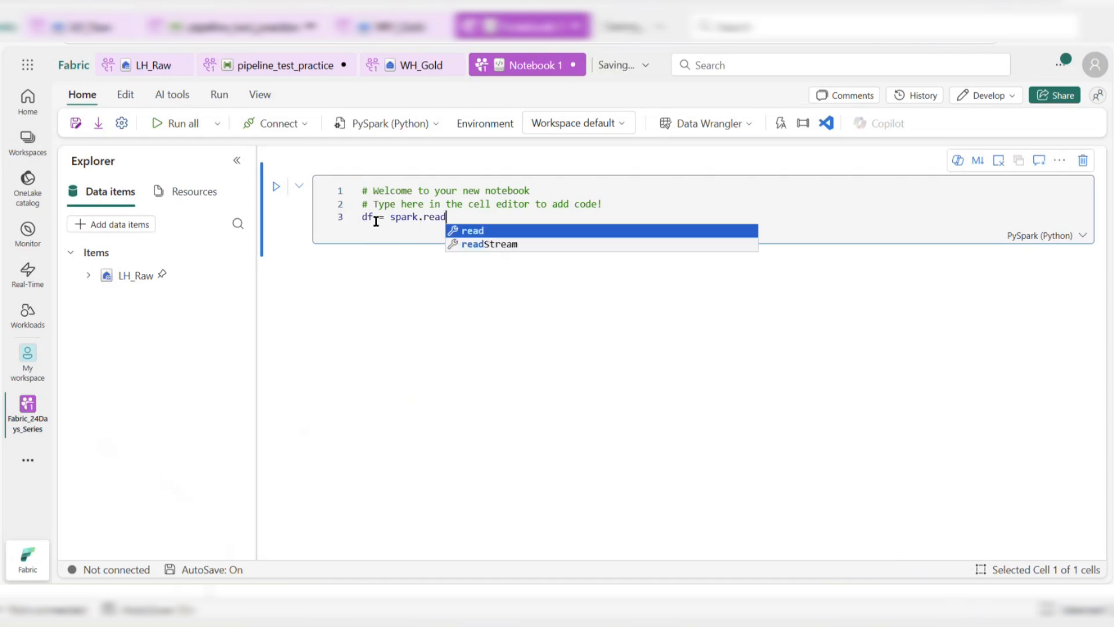
text(.csv)
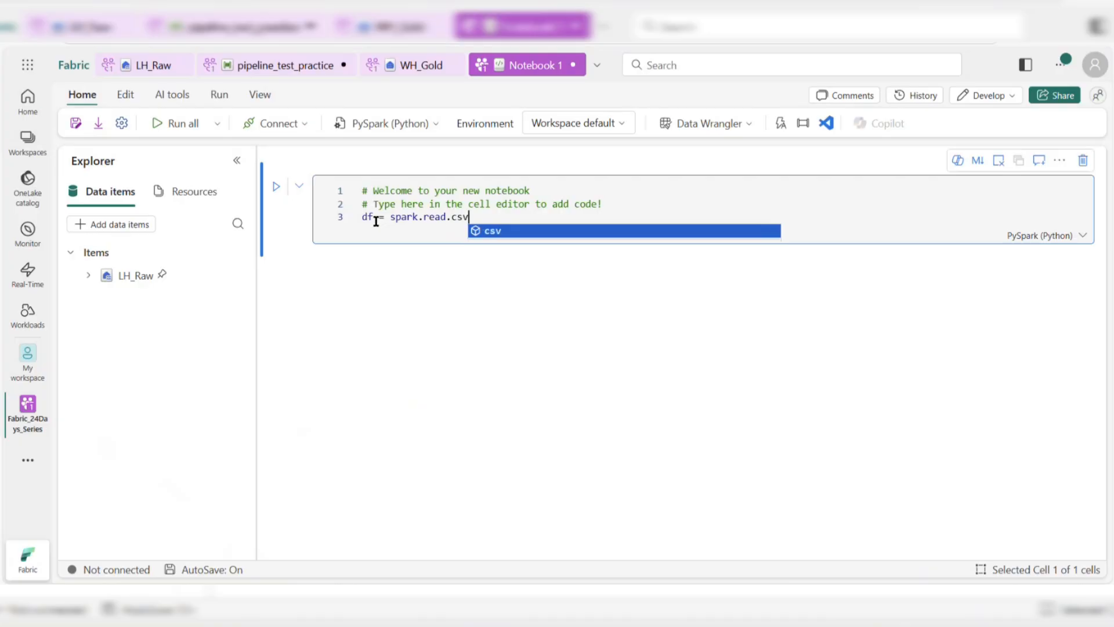
key(Return)
text(()
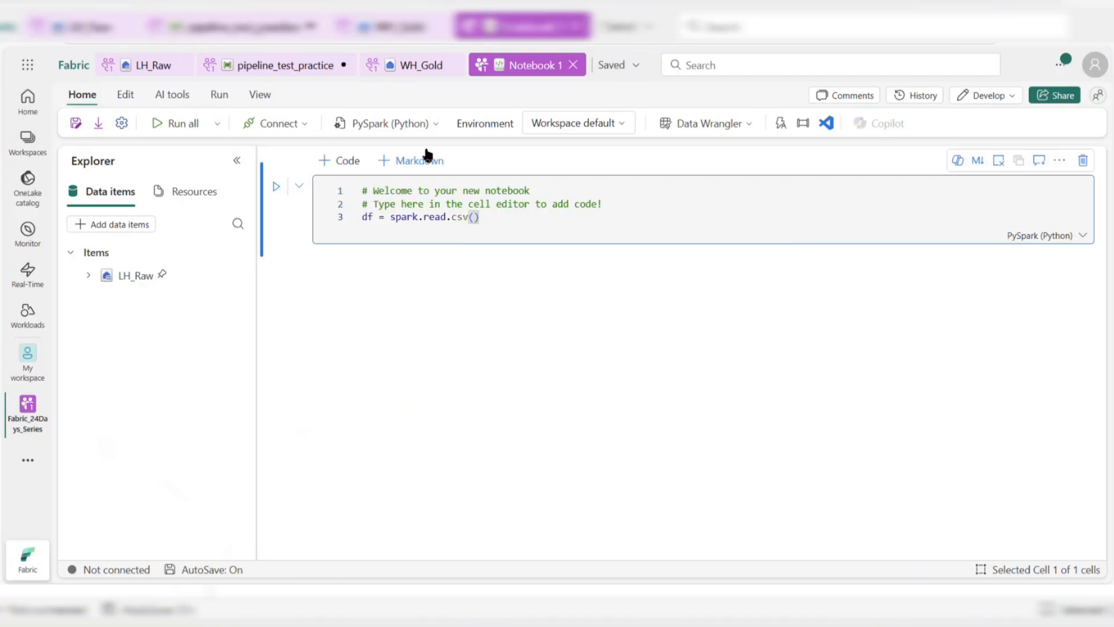
Copy the relative path of DimCustomer.csv from its file properties in the LH_Raw lakehouse
click(150, 66)
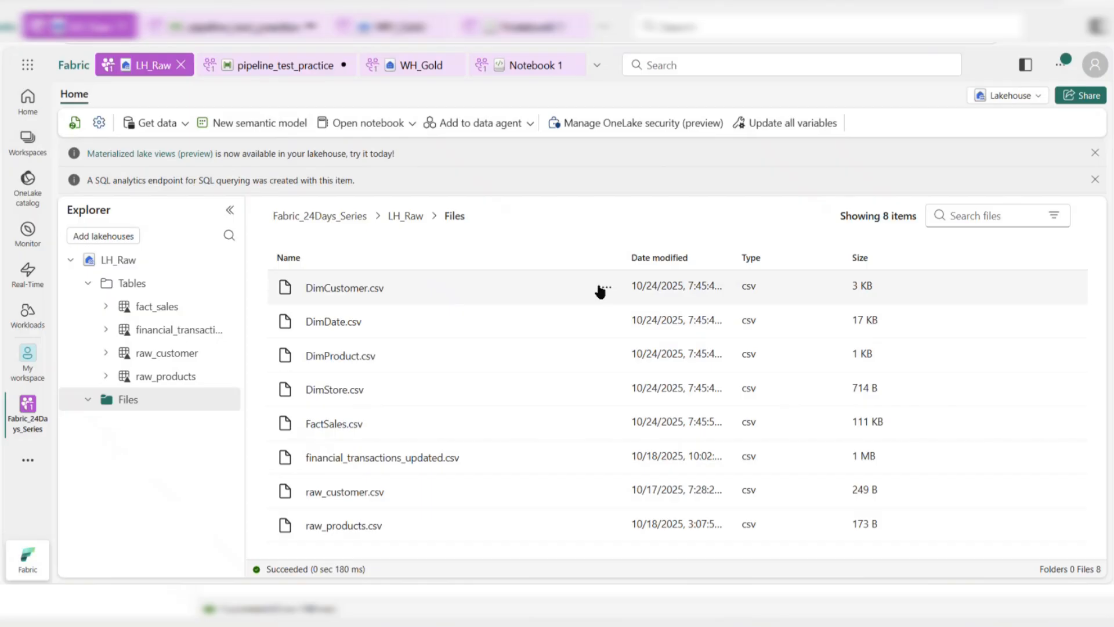
click(607, 288)
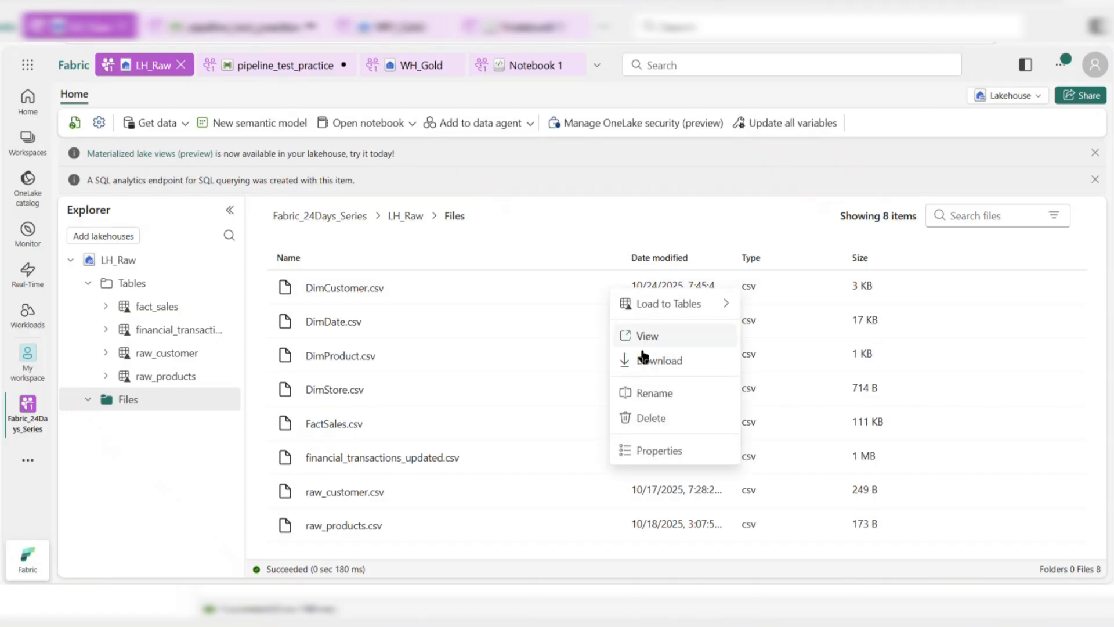
click(650, 451)
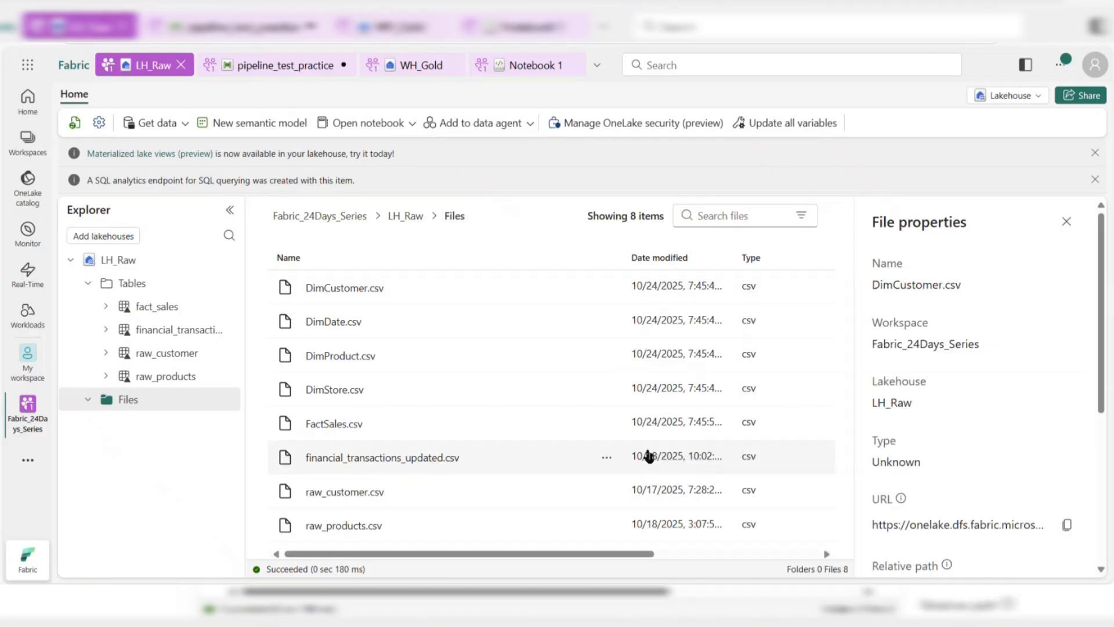
scroll(992, 466, down, 3)
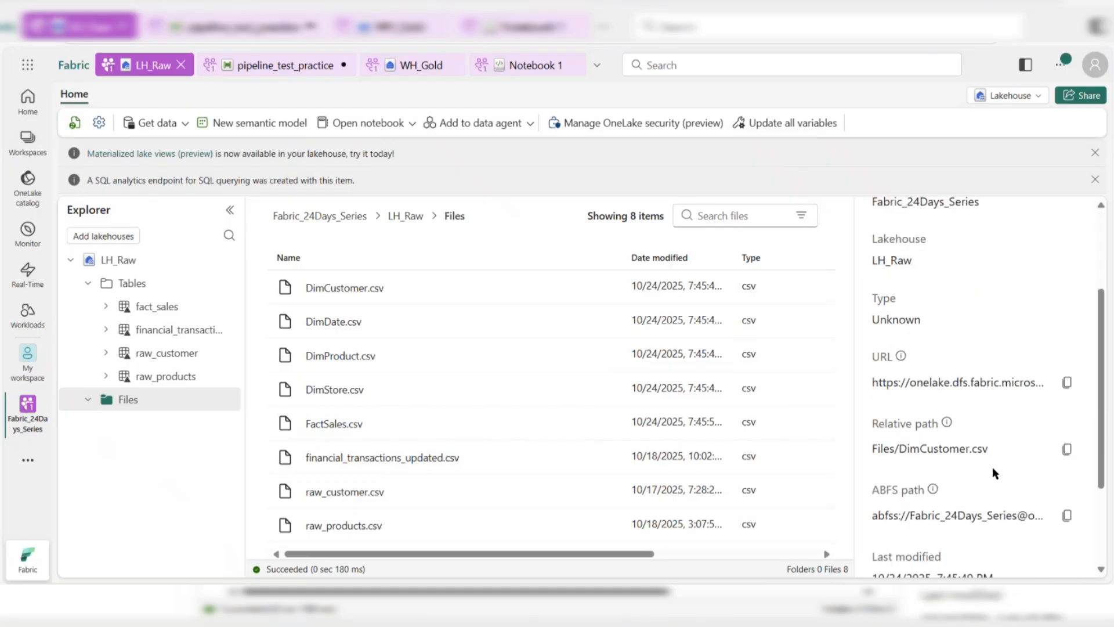
click(1067, 507)
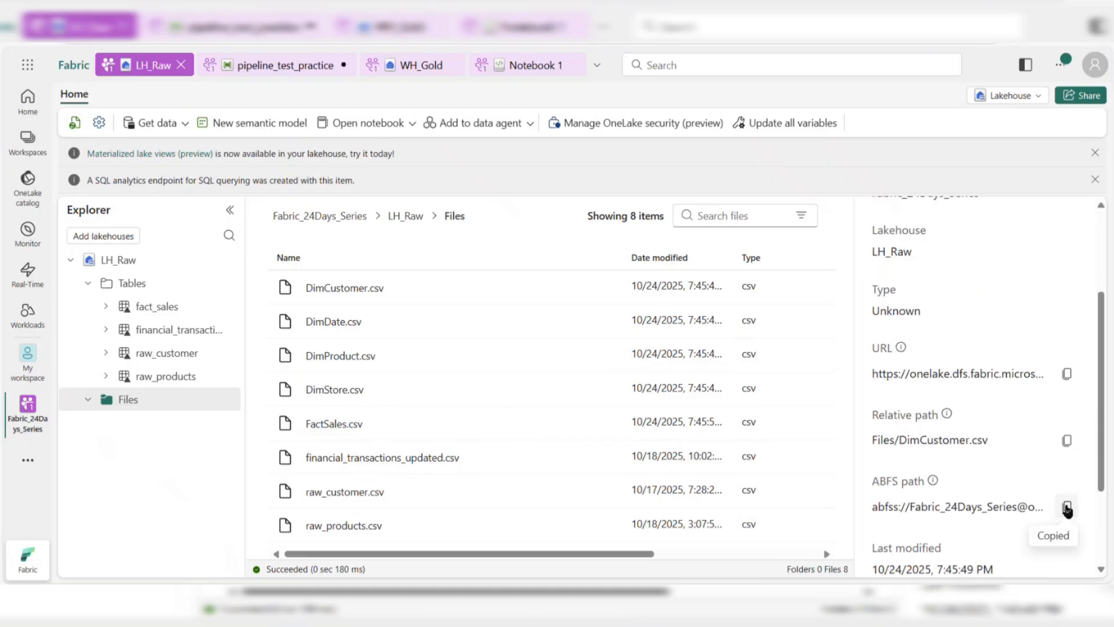
click(1067, 440)
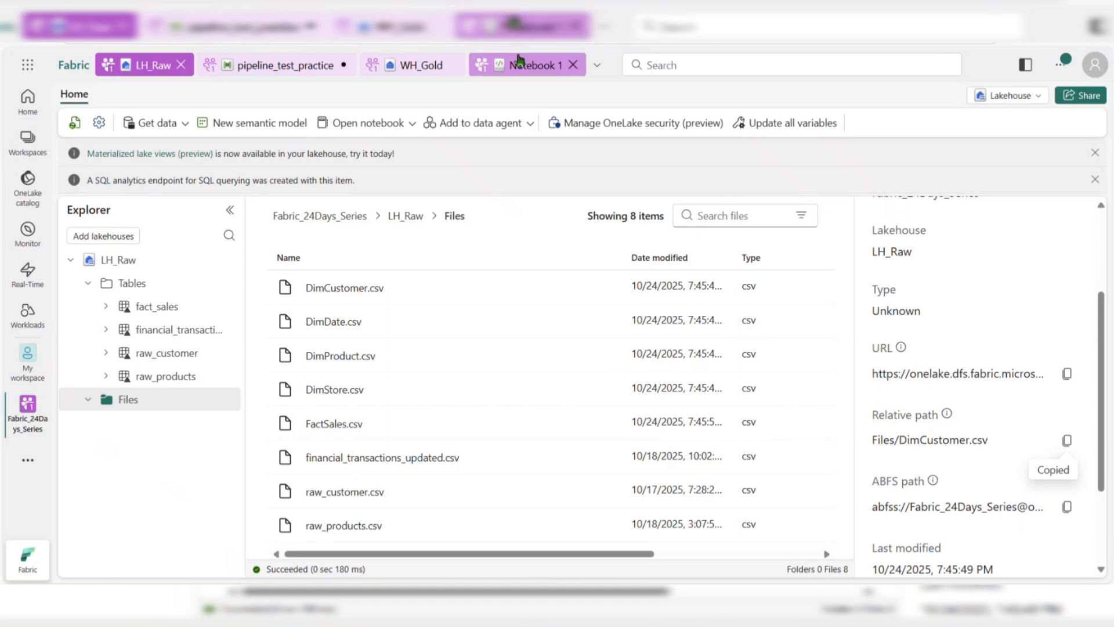
Back in Notebook 1, insert the copied path "Files/DimCustomer.csv" in quotes as the spark.read.csv argument, followed by a comma
click(518, 62)
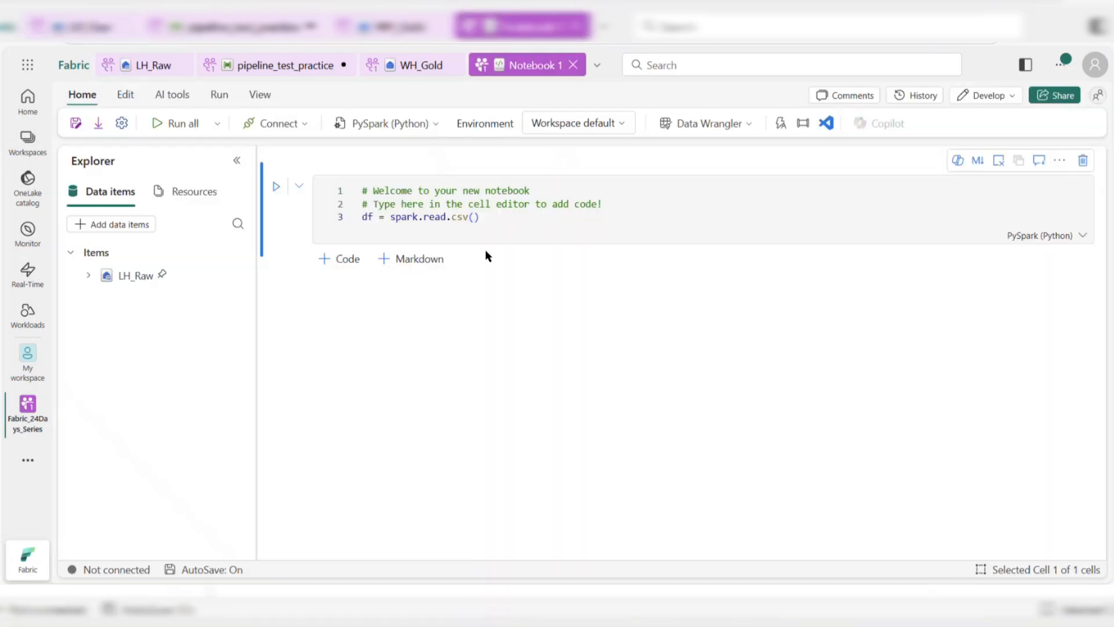
click(473, 217)
text("")
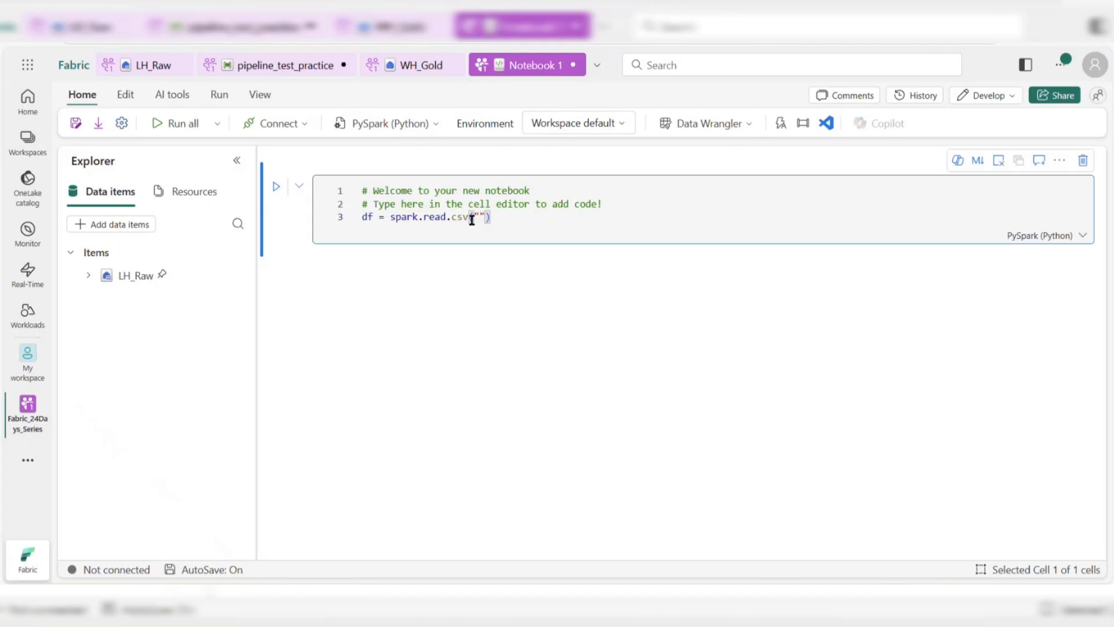
key(ctrl+v)
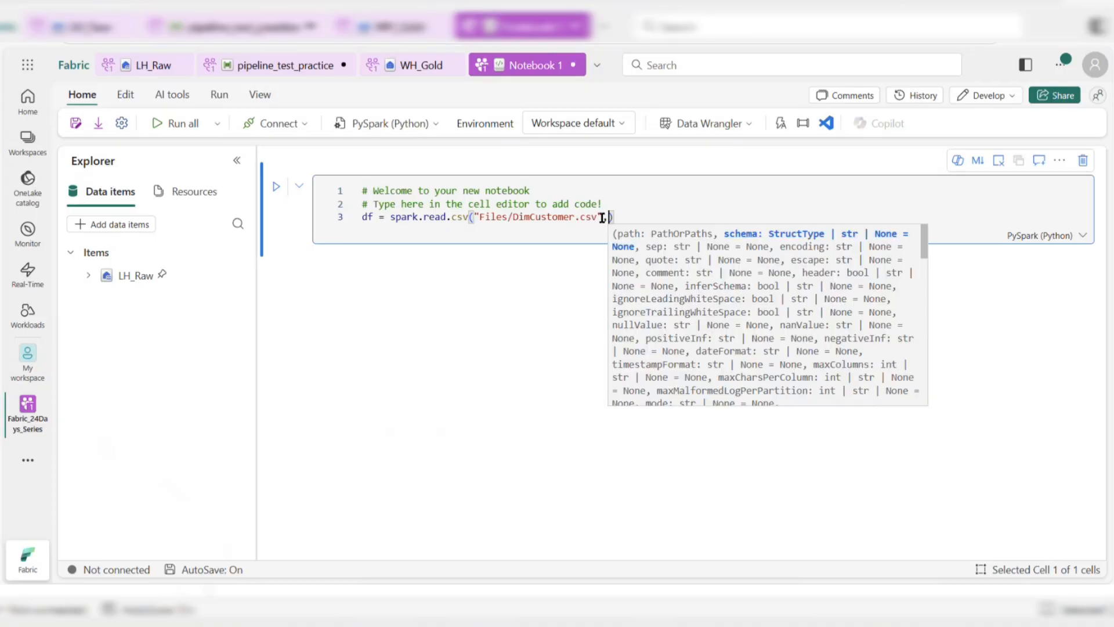
Complete the read call with inferSchema=True and header=True, and run the first cell
text(in)
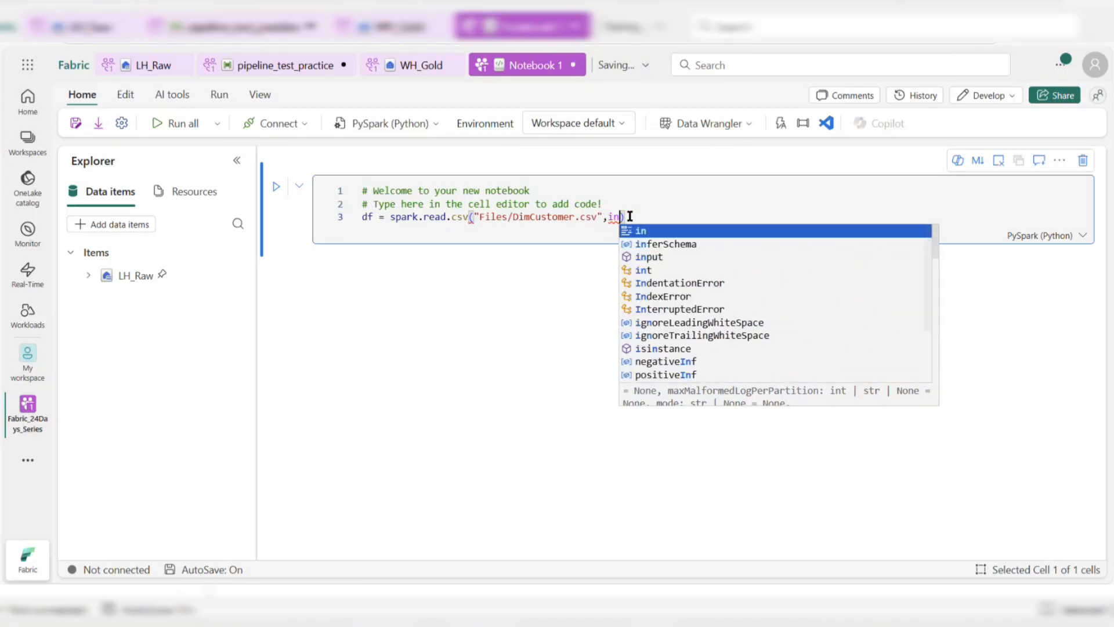
key(Down)
key(Tab)
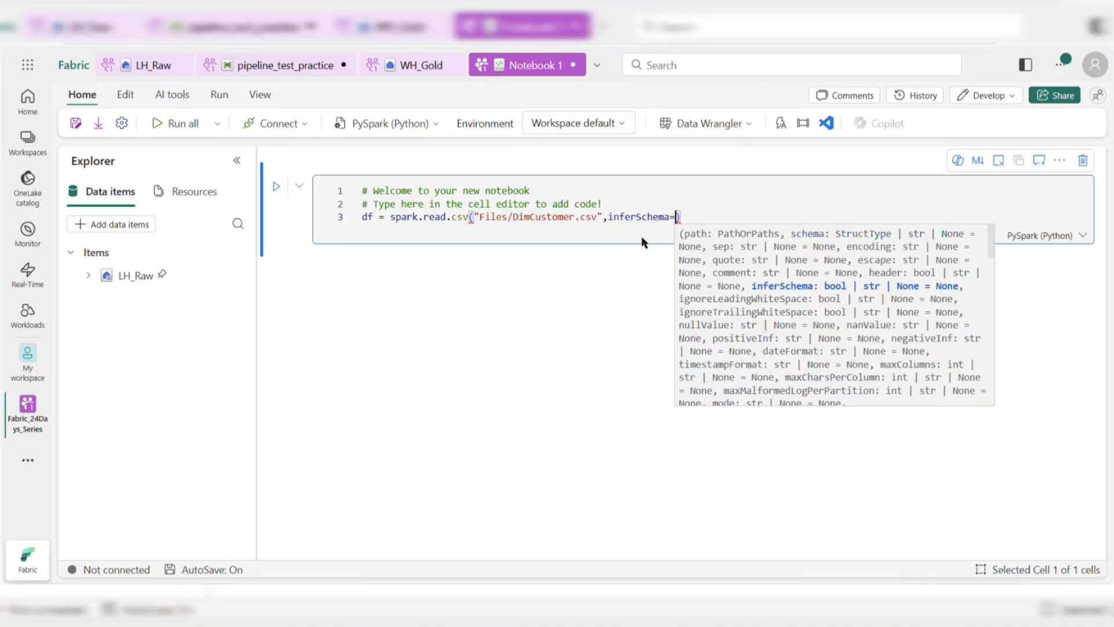
text(tr)
click(716, 244)
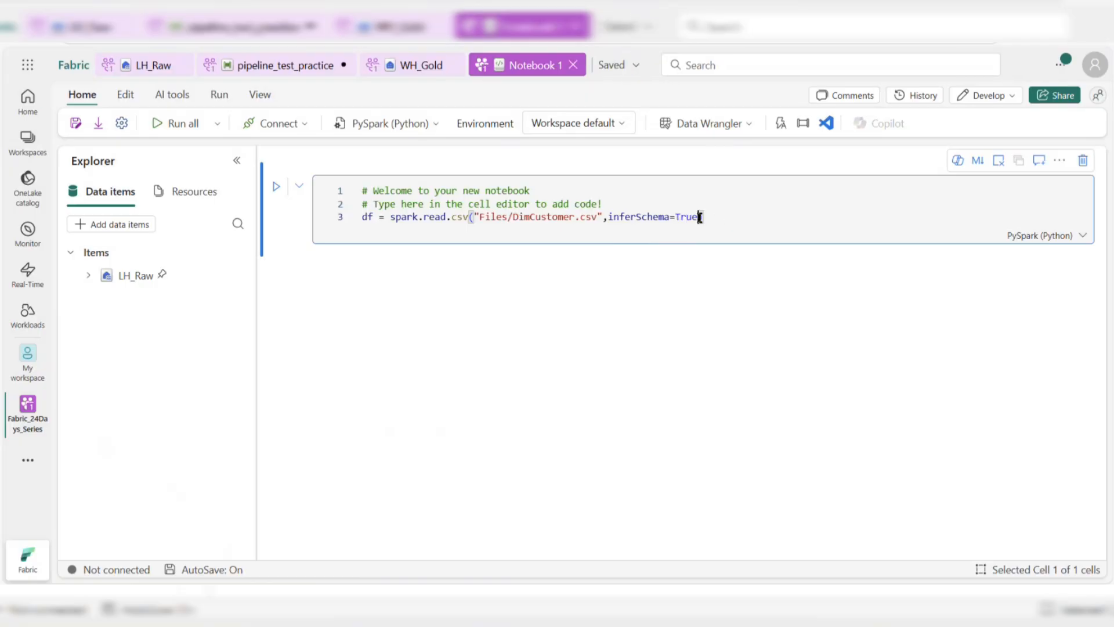
text(,hea)
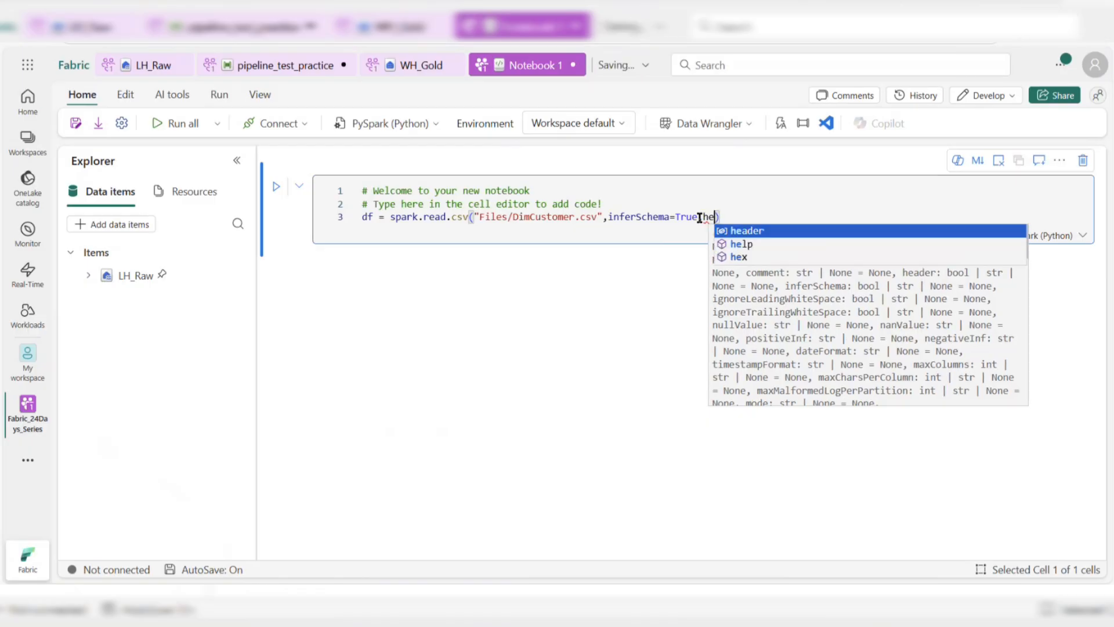
text(der=tr)
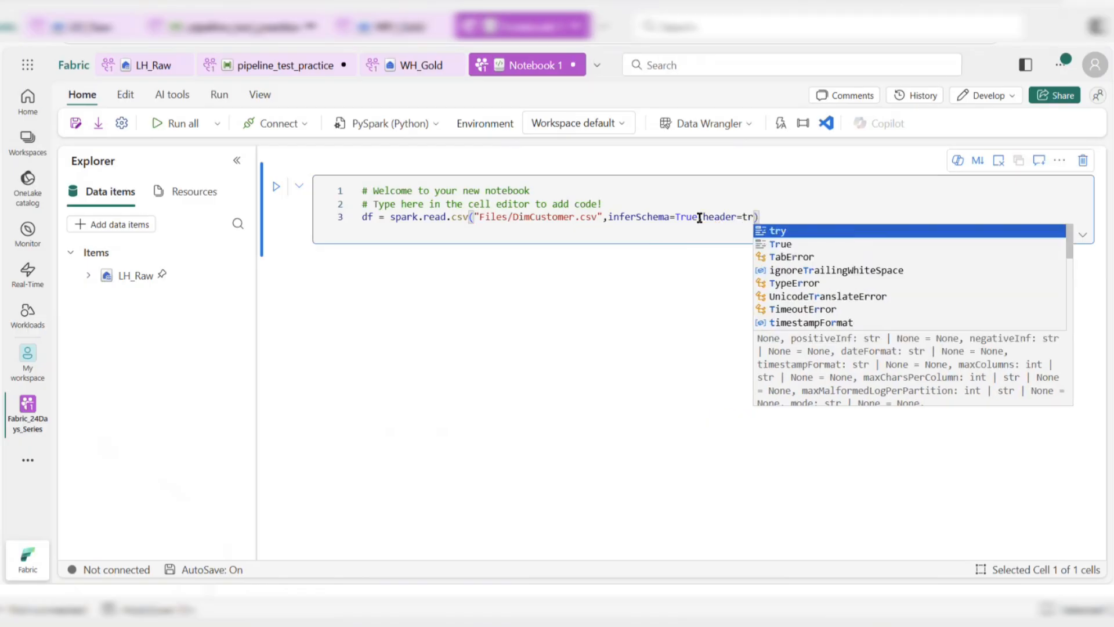
click(765, 244)
click(781, 216)
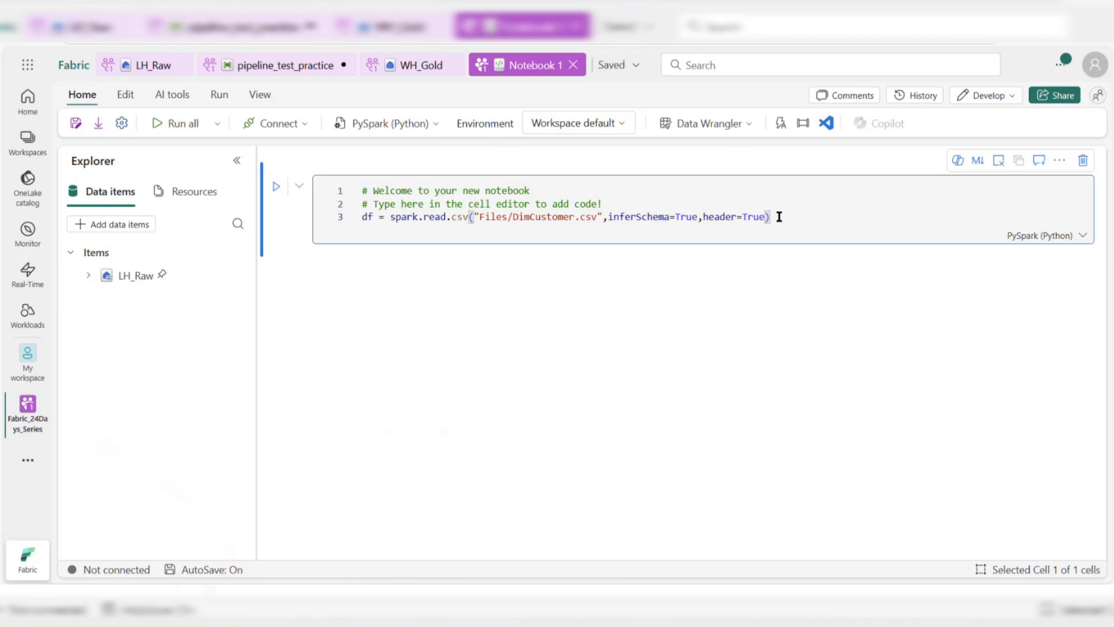
click(276, 186)
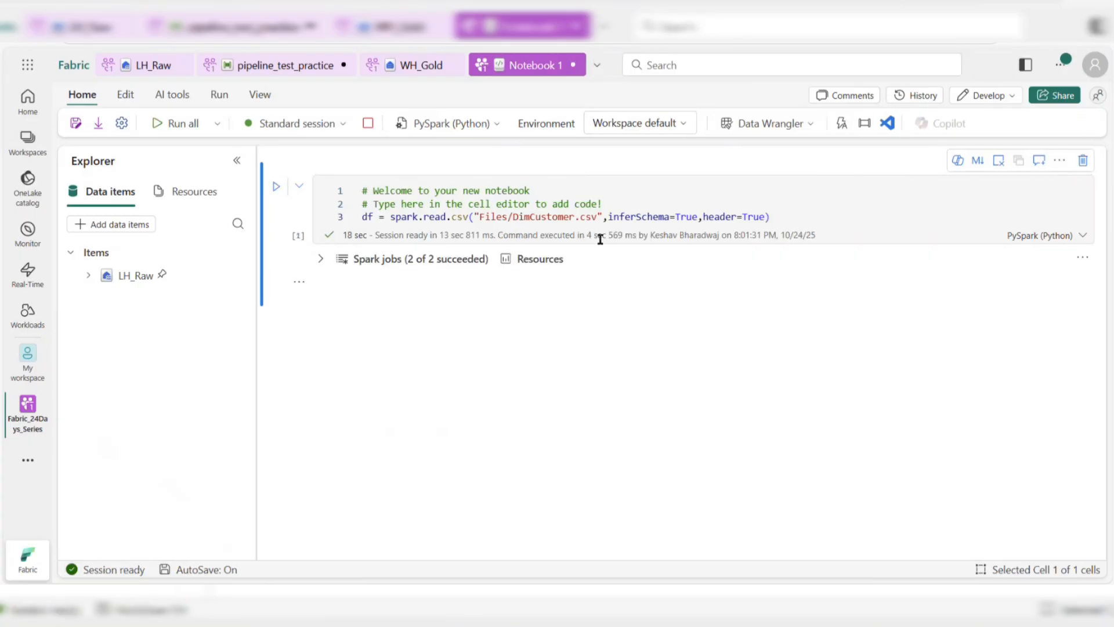
Add a second code cell containing df.show() and run it to display the DimCustomer rows
click(334, 305)
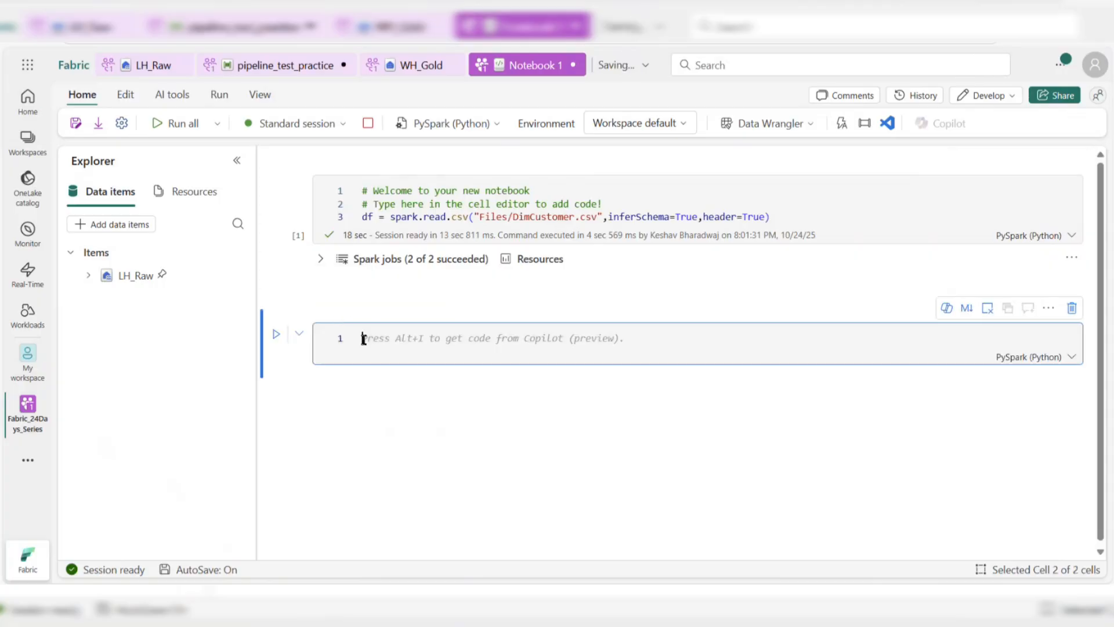
text(df)
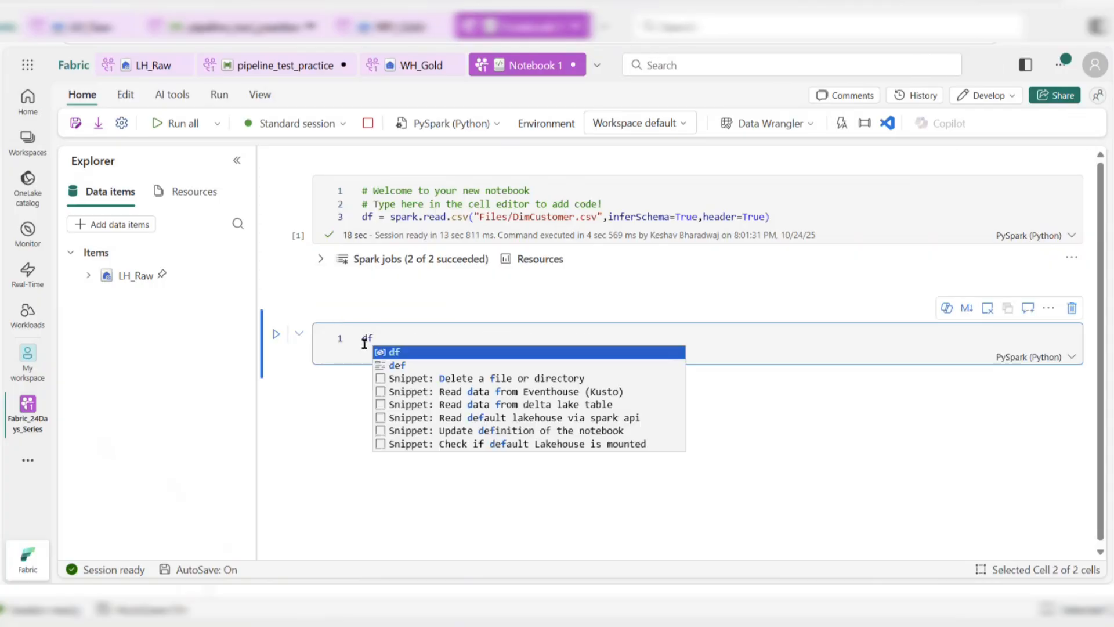
text(.show)
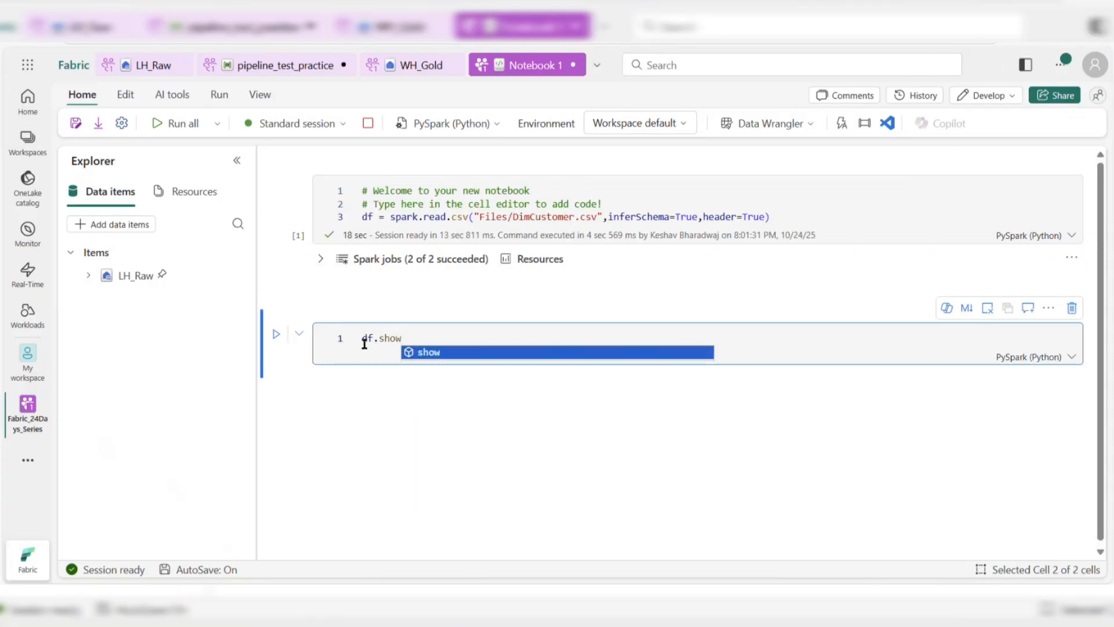
text(())
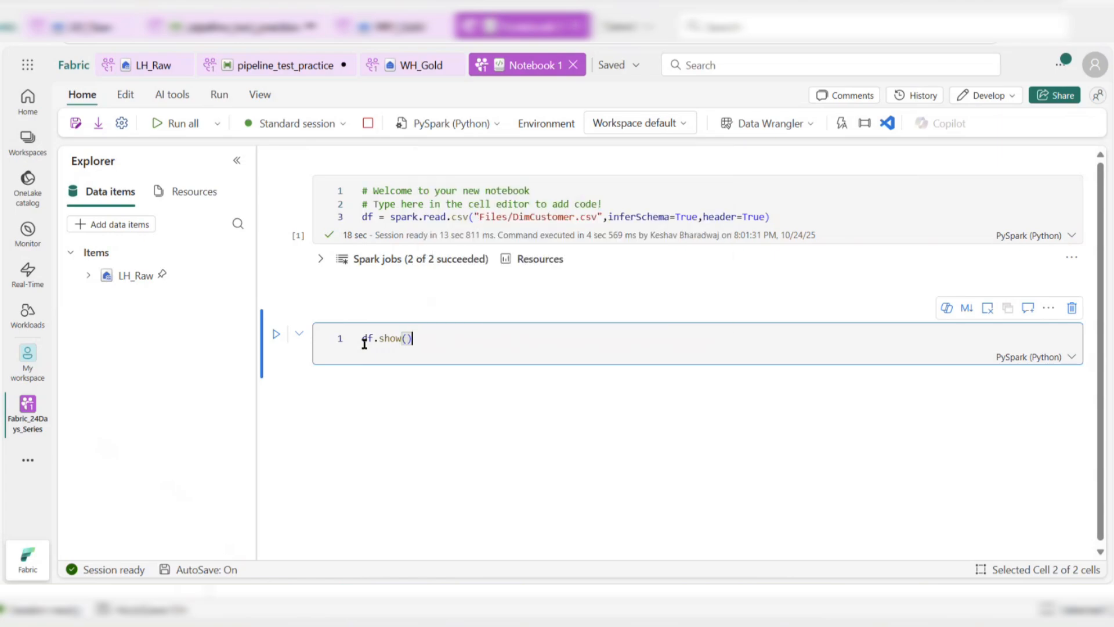
click(279, 335)
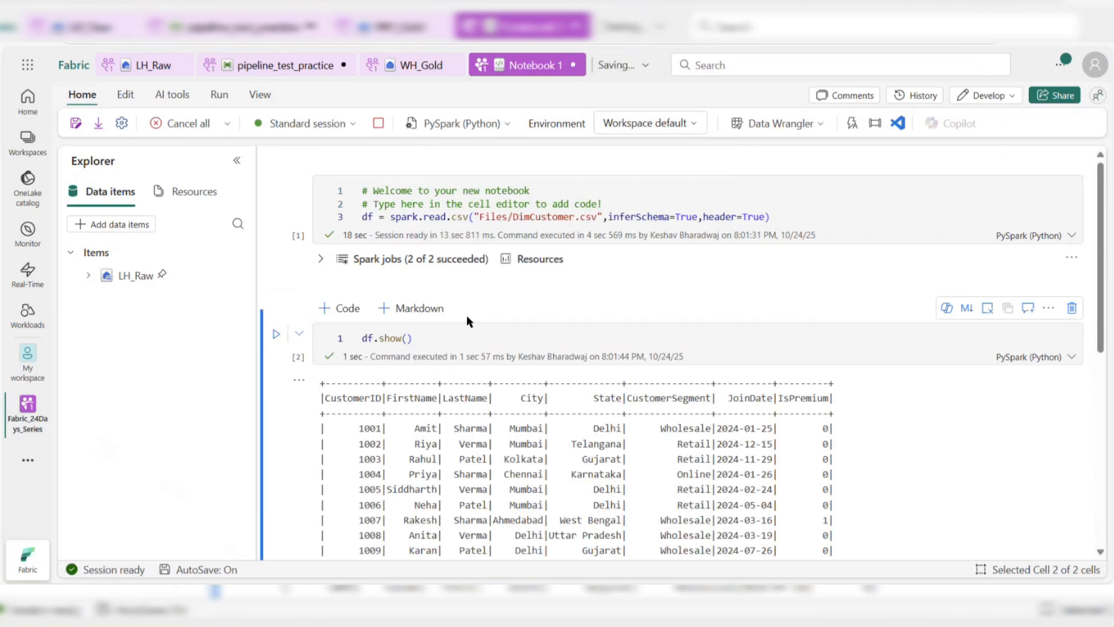
Examine the DimCustomer rows output by df.show() in Notebook 1
scroll(536, 434, down, 5)
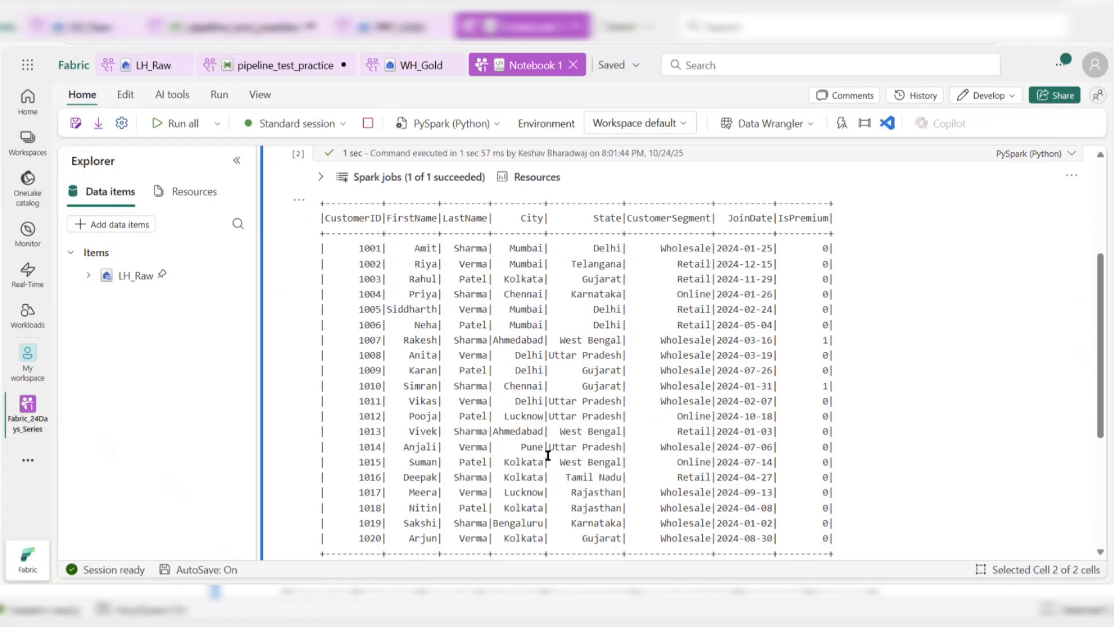
scroll(548, 456, up, 5)
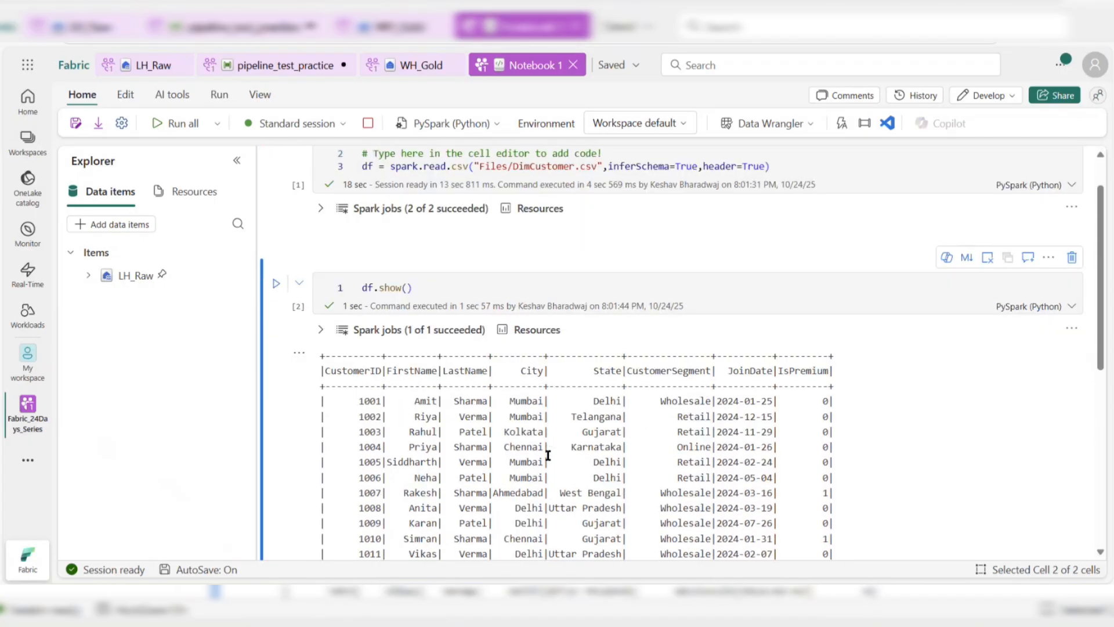
scroll(493, 446, down, 2)
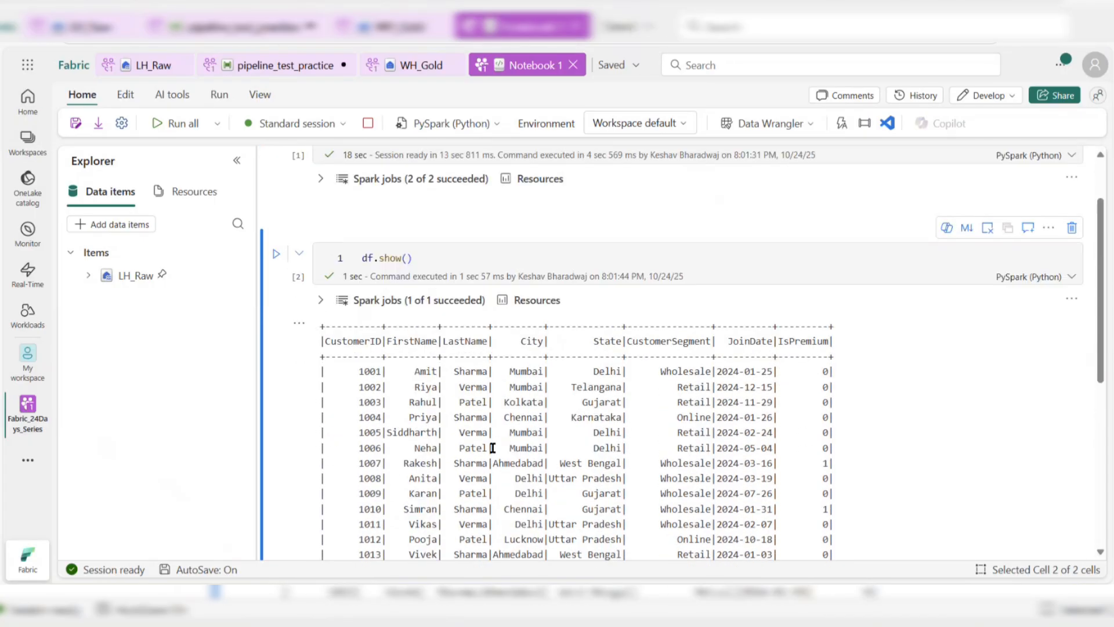
scroll(493, 448, up, 1)
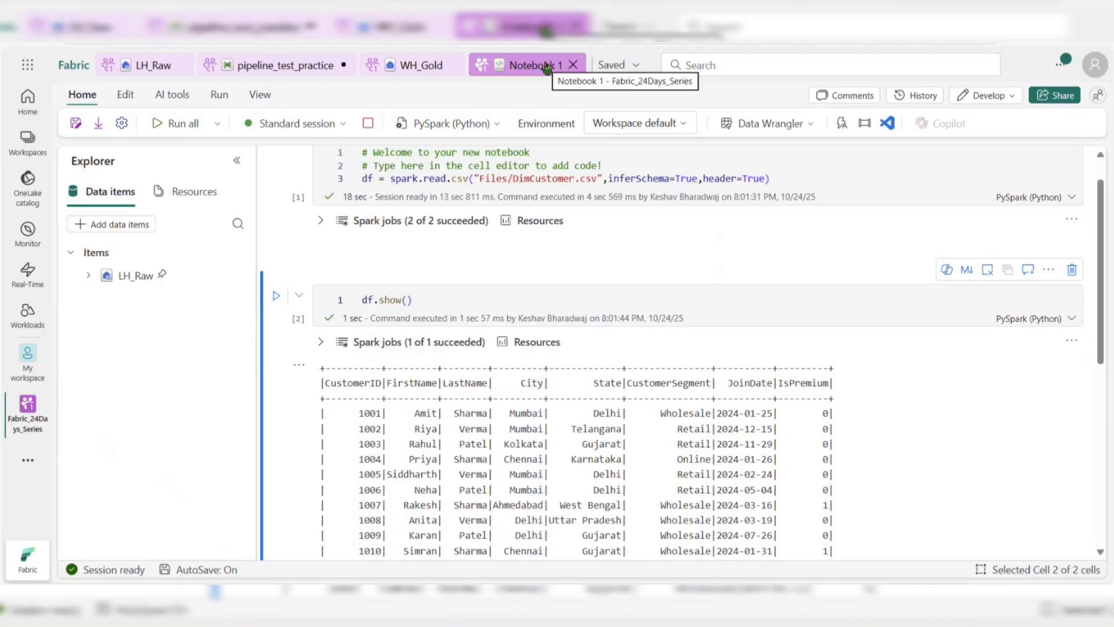
Return to pipeline_test_practice and refresh the list of notebooks available to the Notebook activity
click(307, 68)
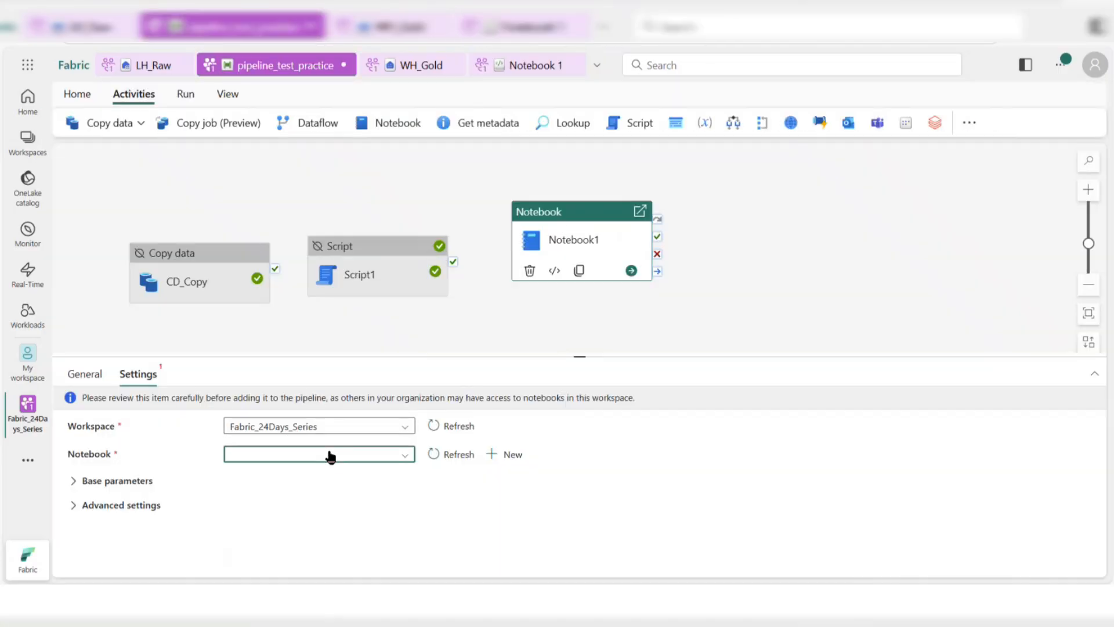
click(330, 457)
click(450, 452)
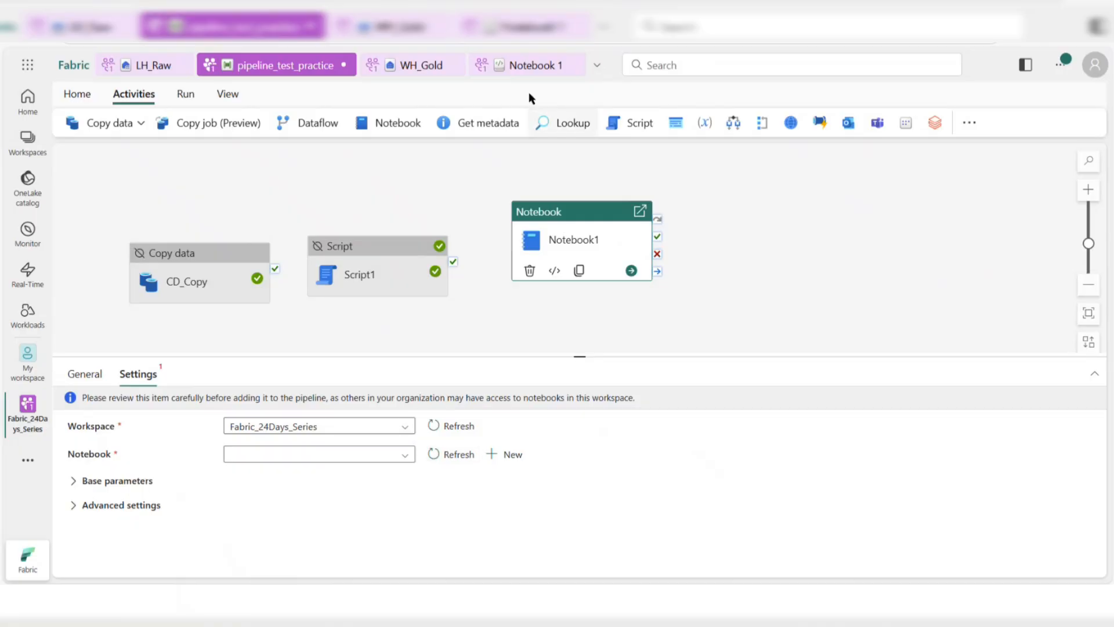
click(525, 67)
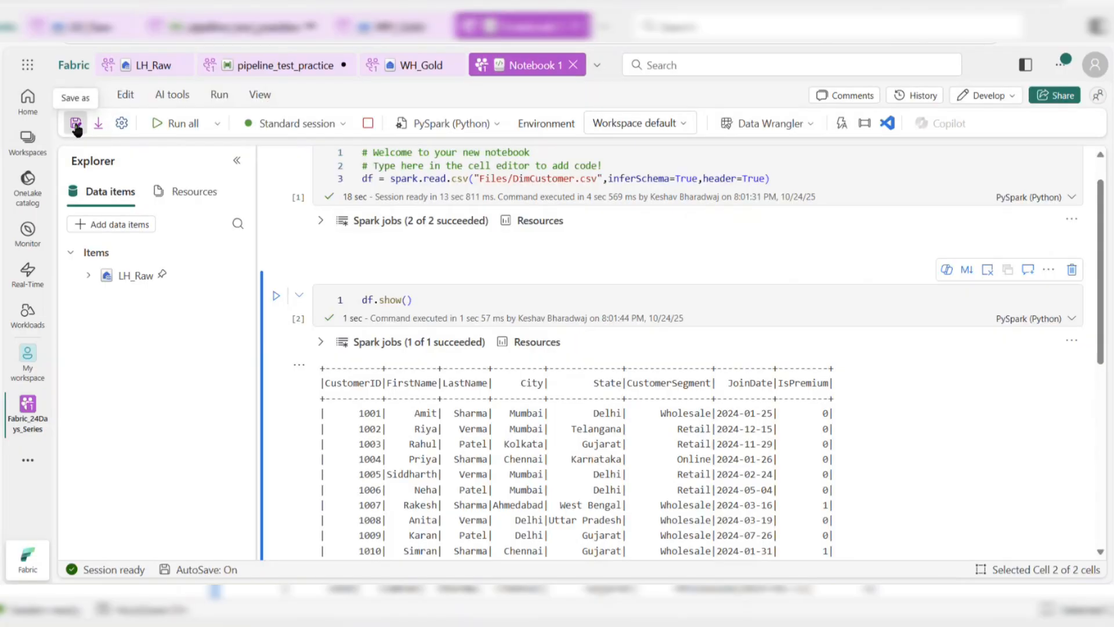
click(76, 125)
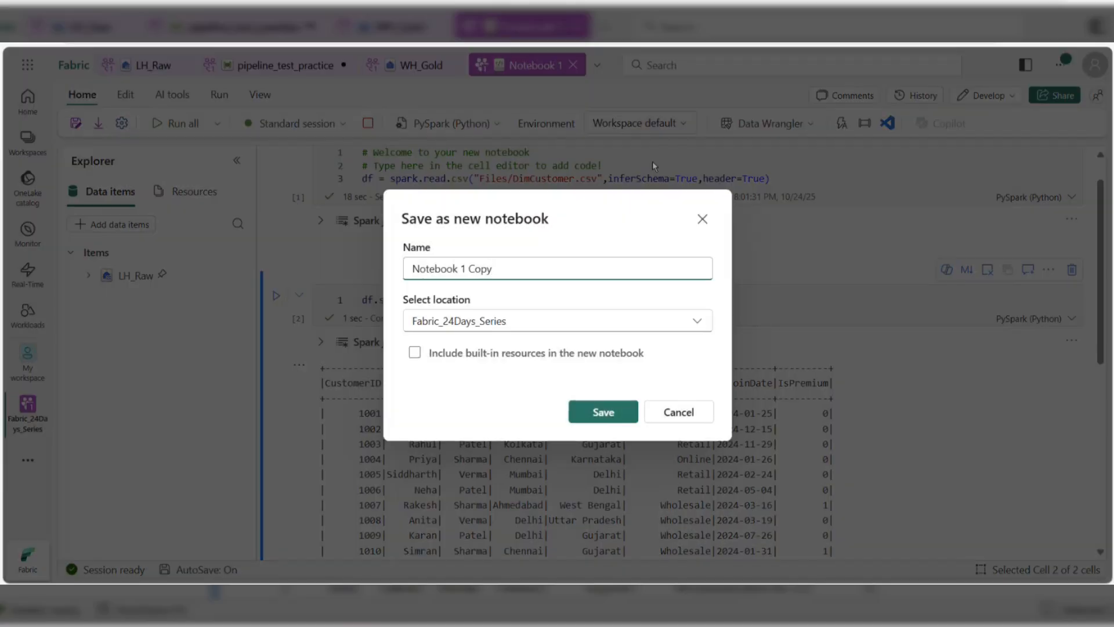
click(700, 220)
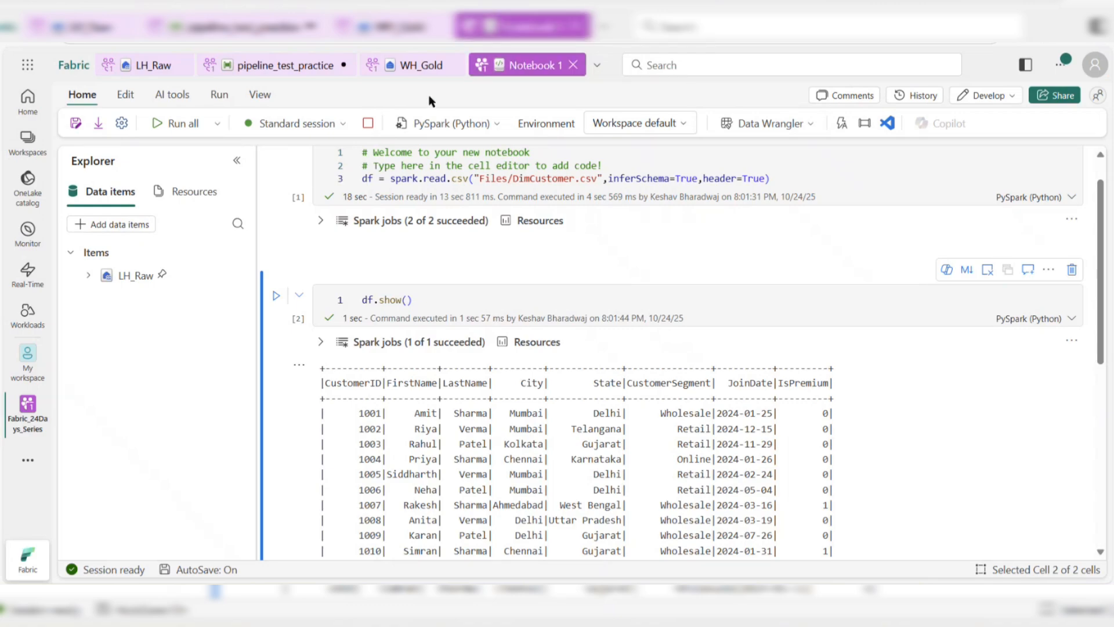
right_click(522, 71)
key(Escape)
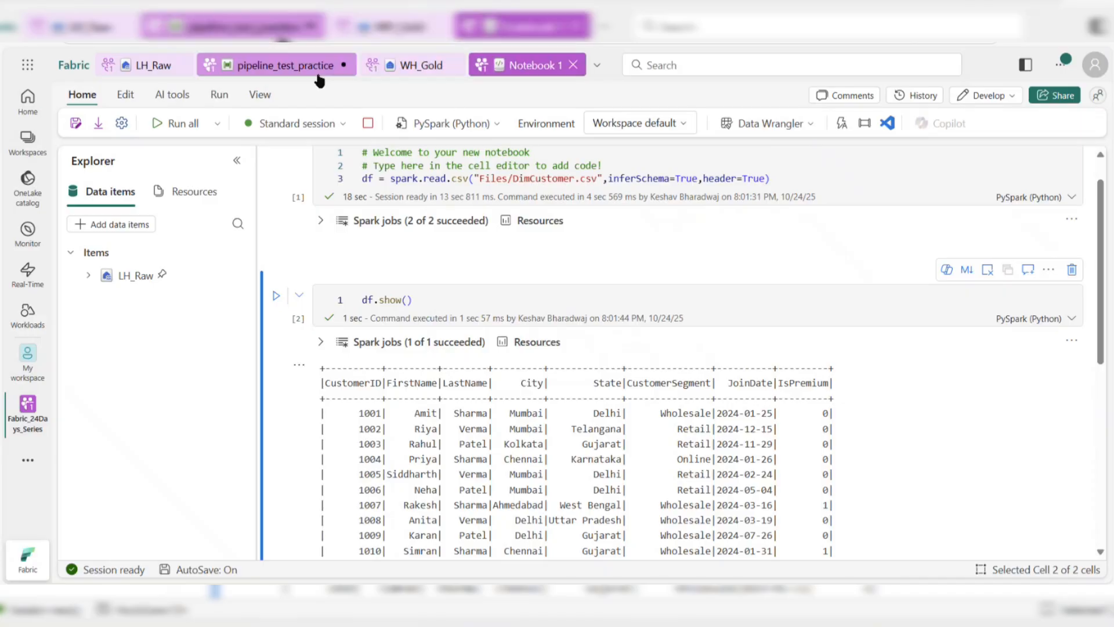
In pipeline_test_practice, assign Notebook 1 as the notebook for the Notebook activity
click(290, 70)
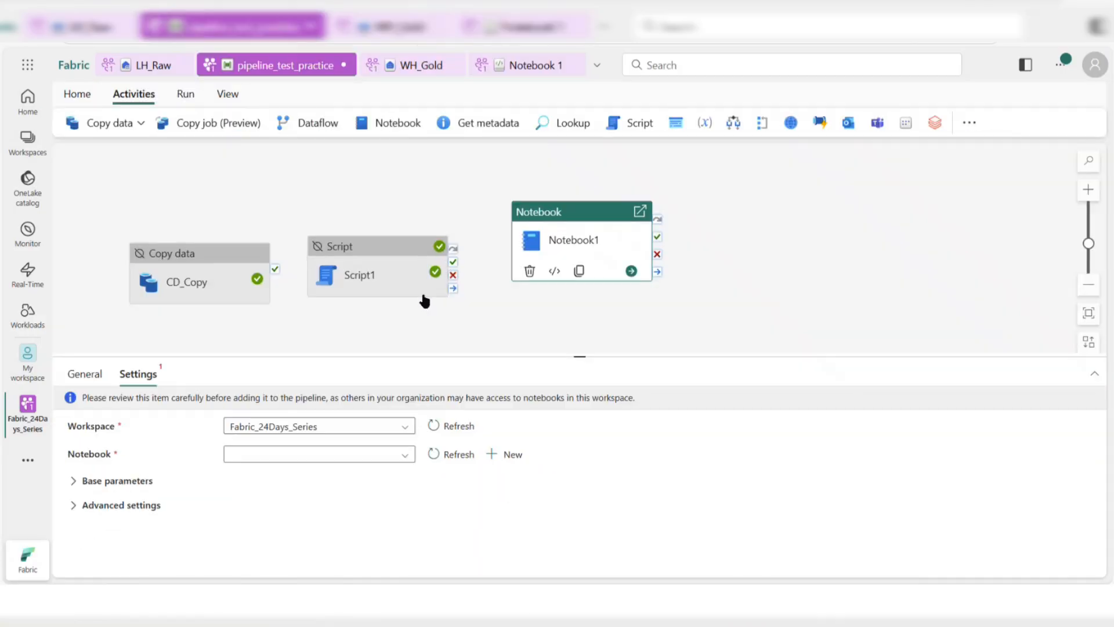
click(404, 452)
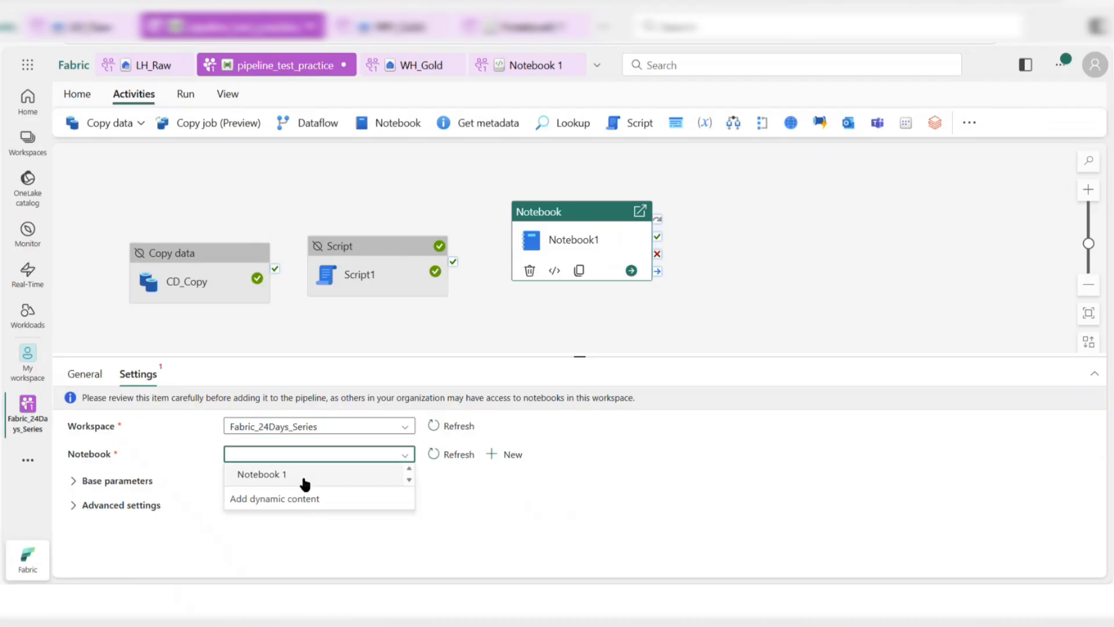
click(377, 476)
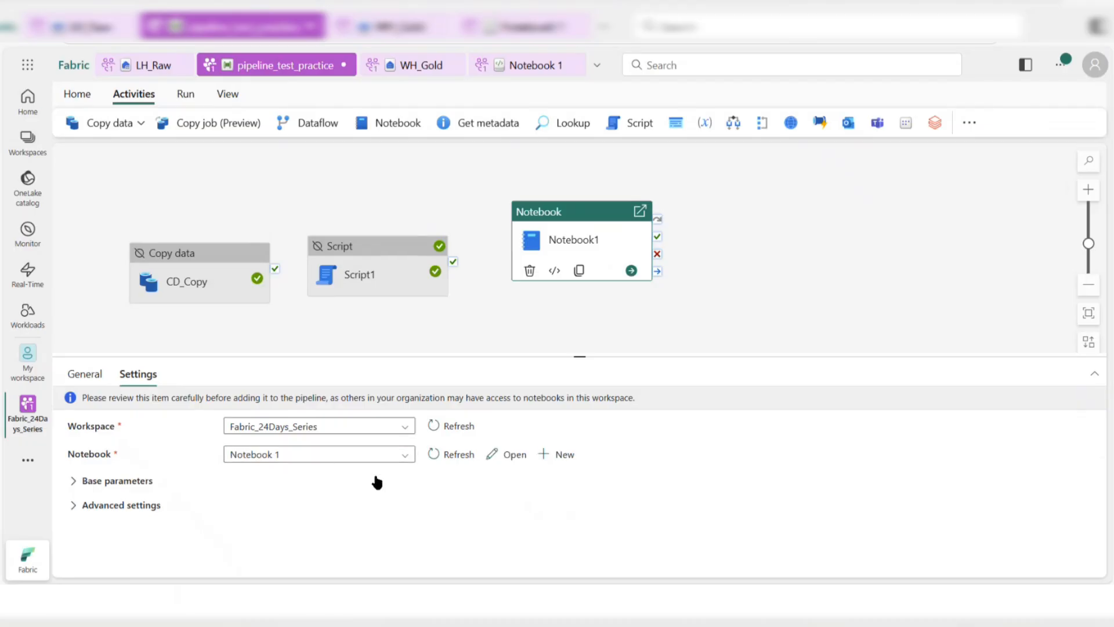
Save and run pipeline_test_practice with its Notebook activity
click(480, 301)
click(480, 298)
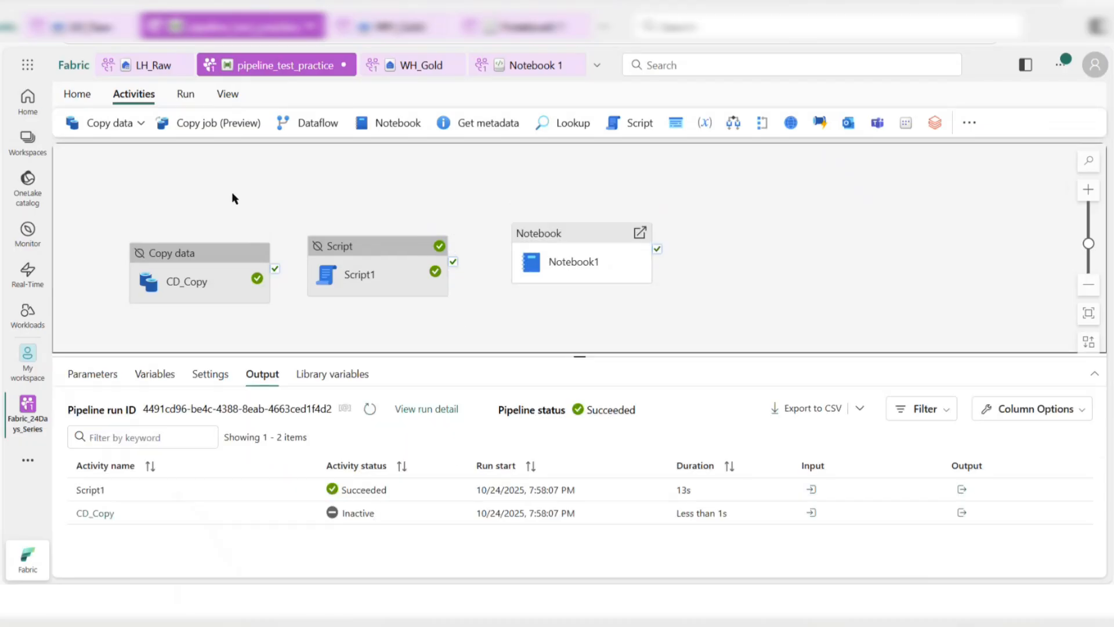
click(185, 95)
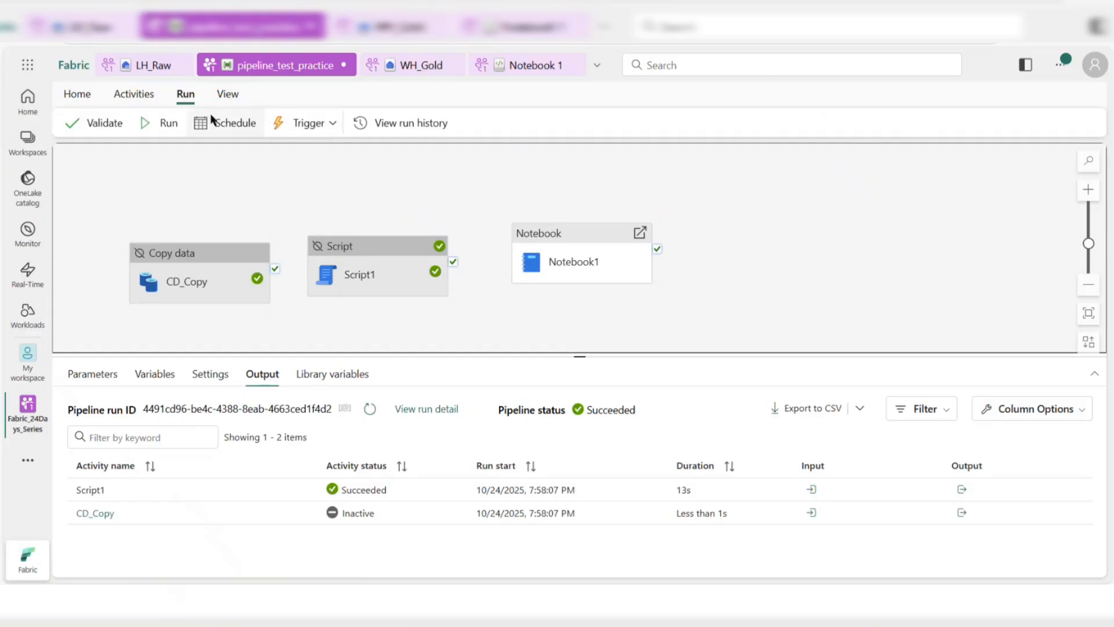
click(166, 122)
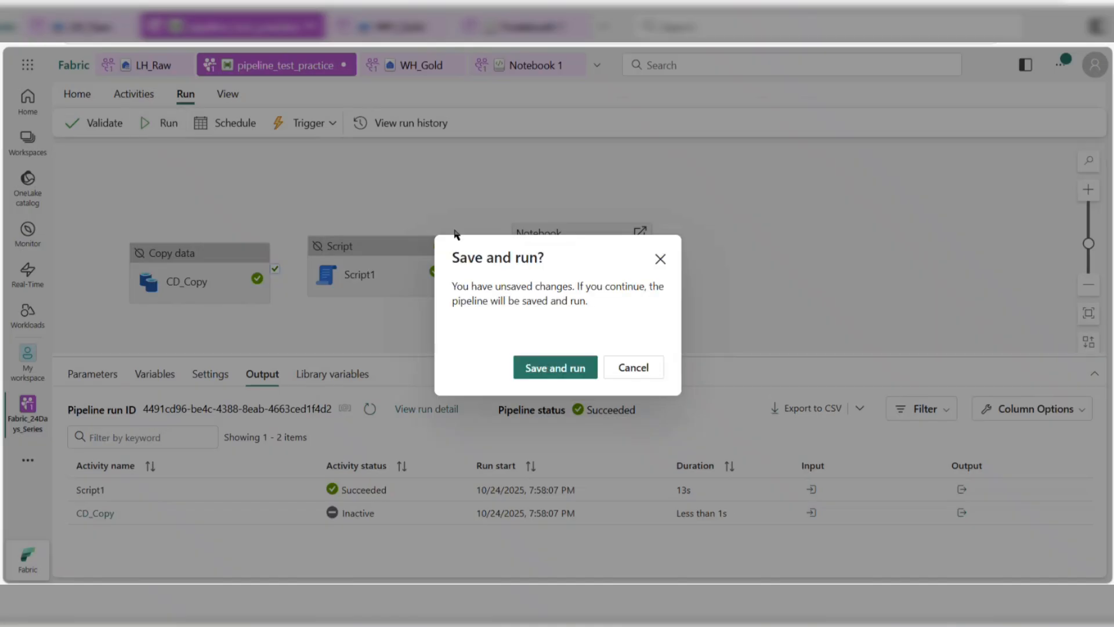
click(550, 363)
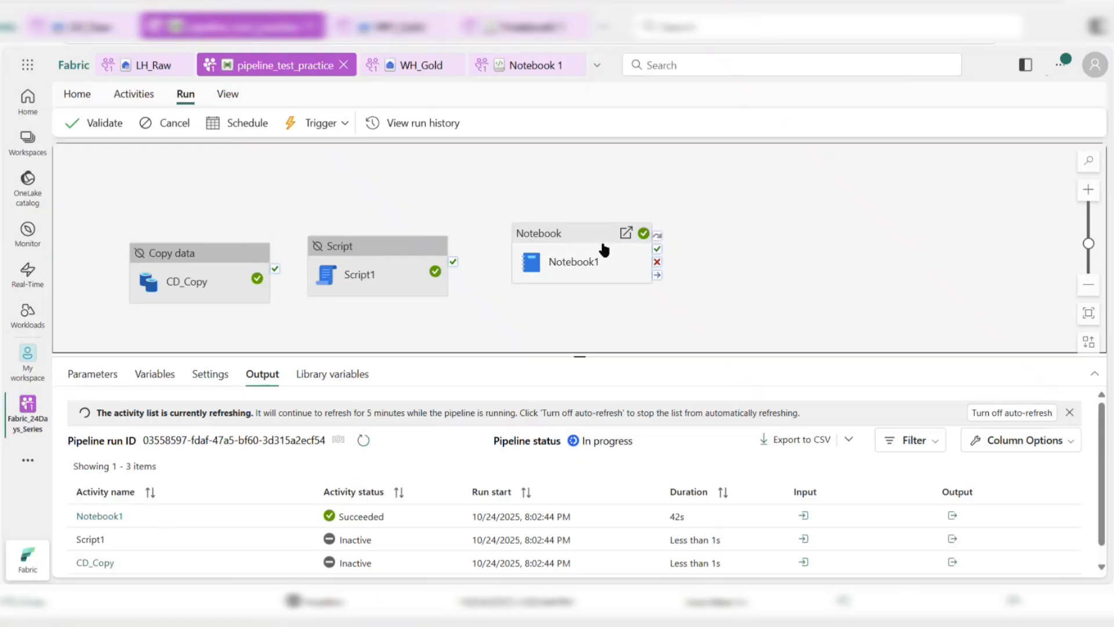
Select the Notebook activity in the pipeline, and review the code and displayed rows in Notebook 1
click(557, 272)
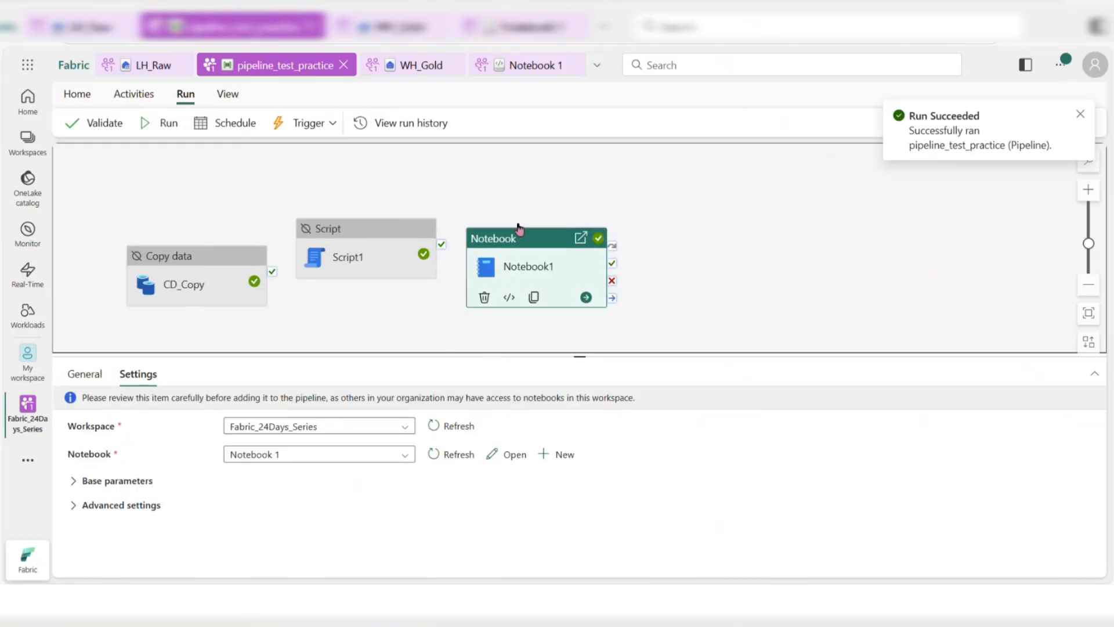
click(511, 70)
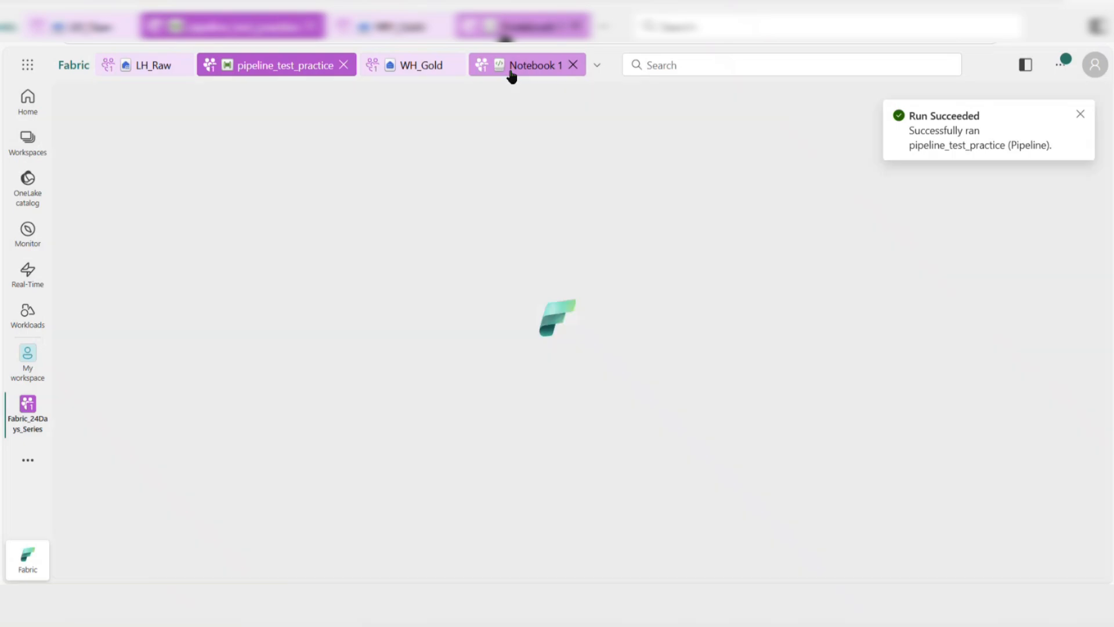
scroll(434, 311, down, 5)
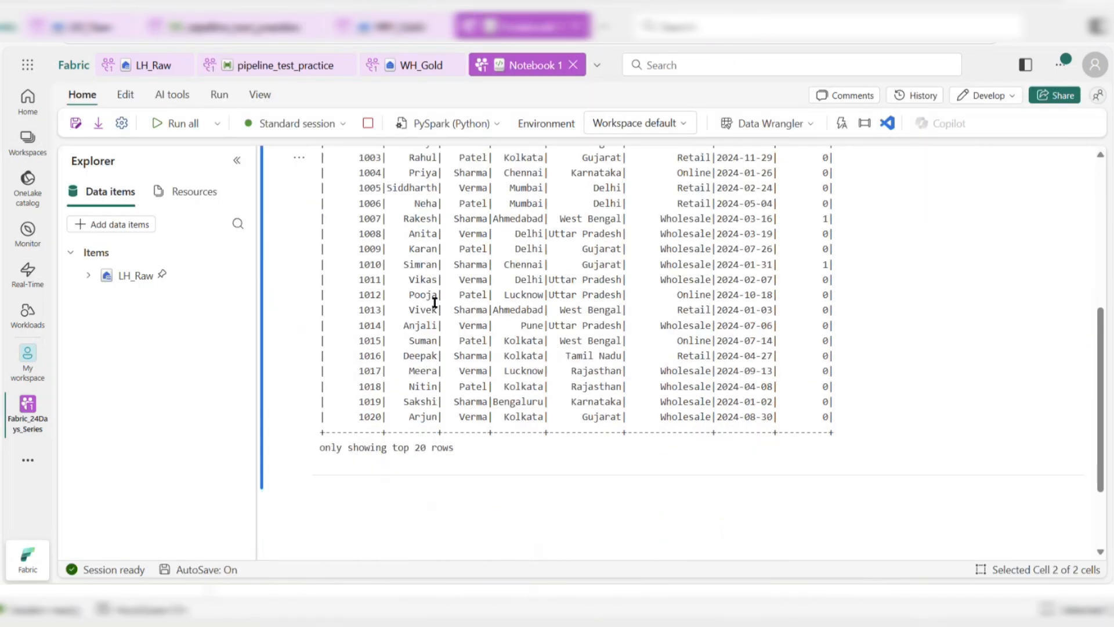
scroll(434, 301, up, 6)
scroll(434, 299, down, 2)
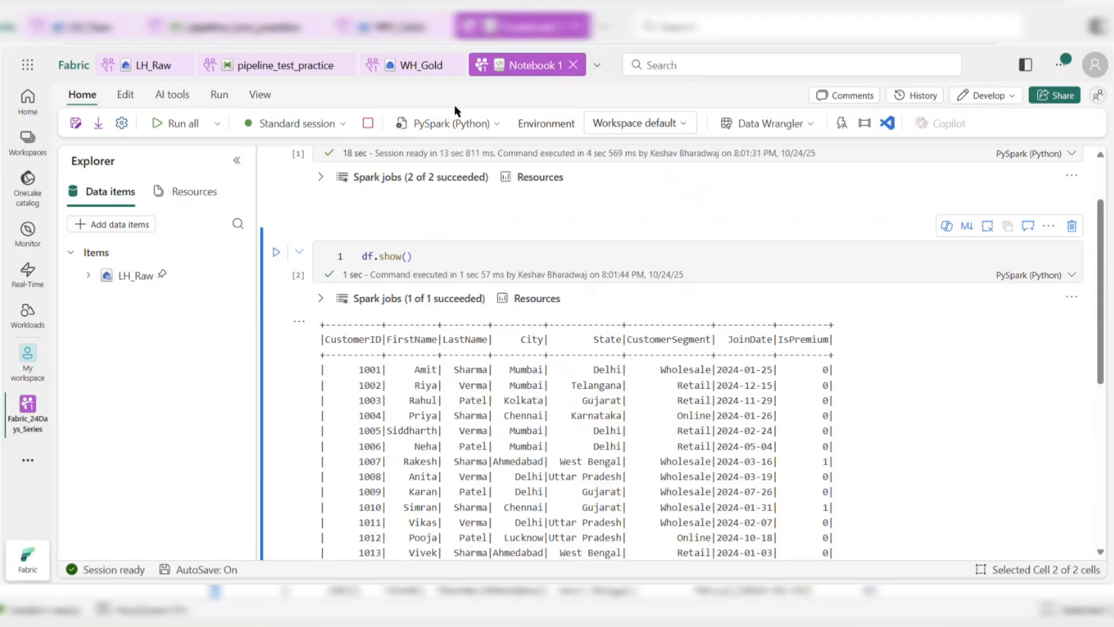
Back in pipeline_test_practice, deactivate the Notebook activity
click(295, 72)
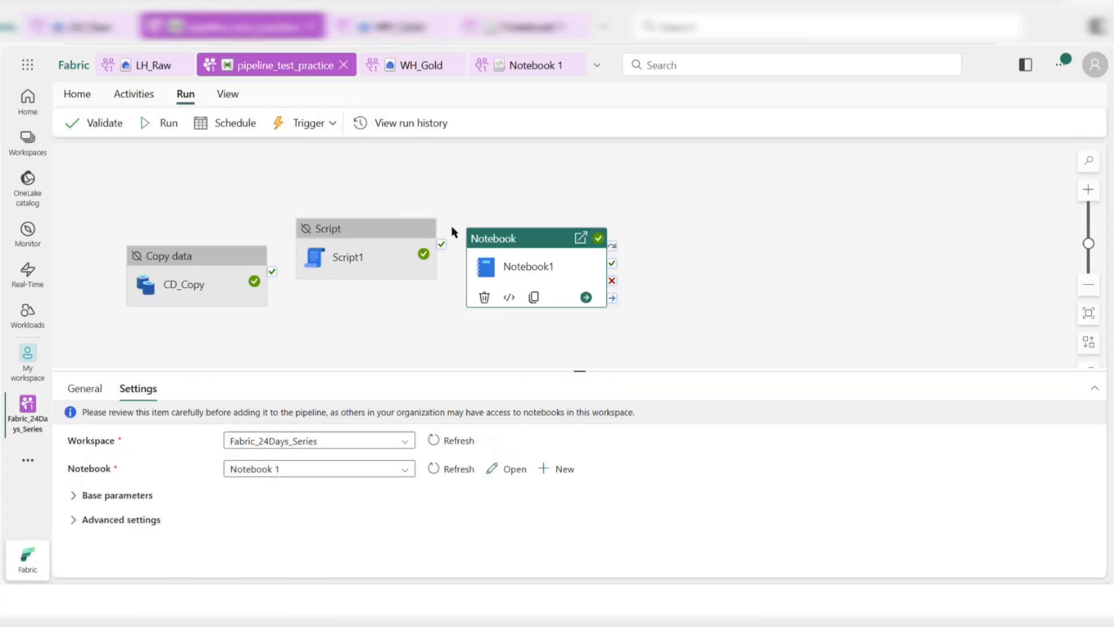
right_click(535, 236)
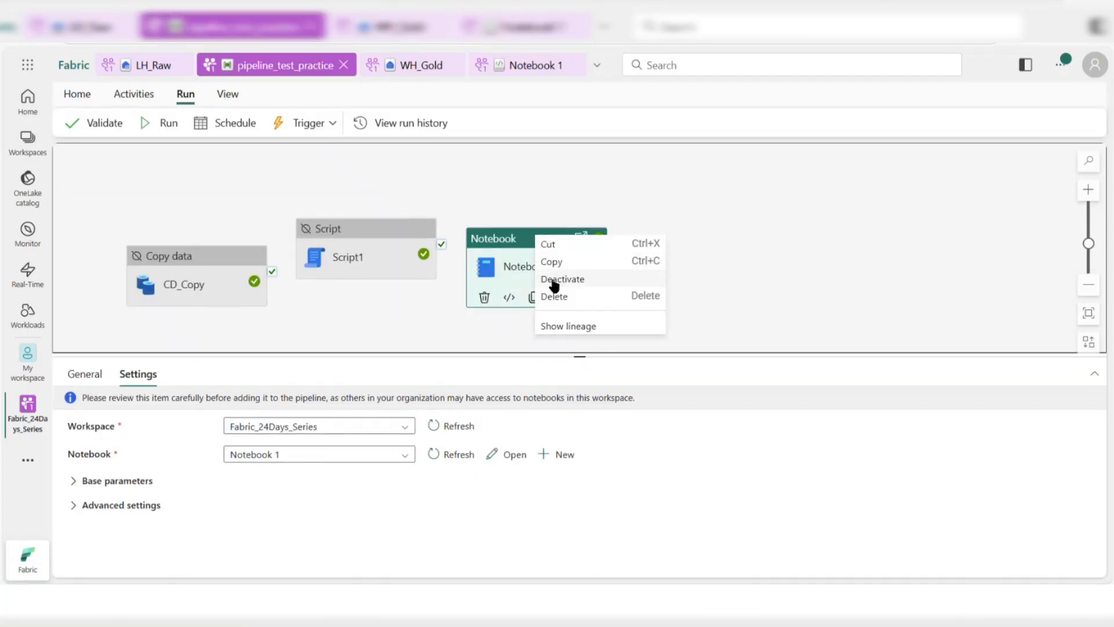
click(553, 279)
Add a Lookup activity to the pipeline canvas and select it
click(146, 98)
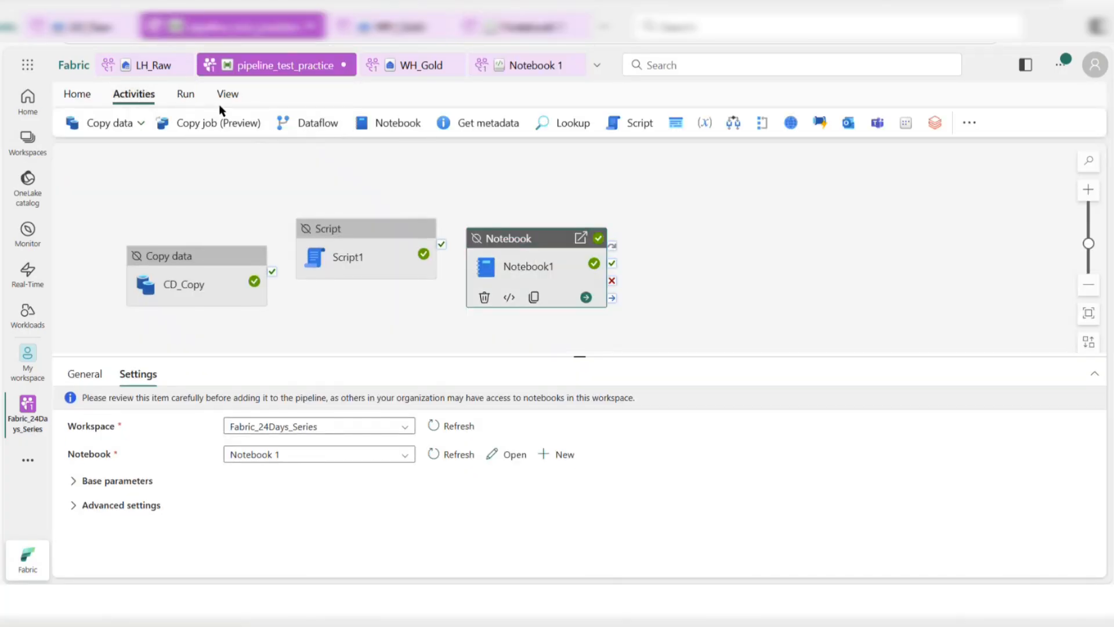
click(570, 124)
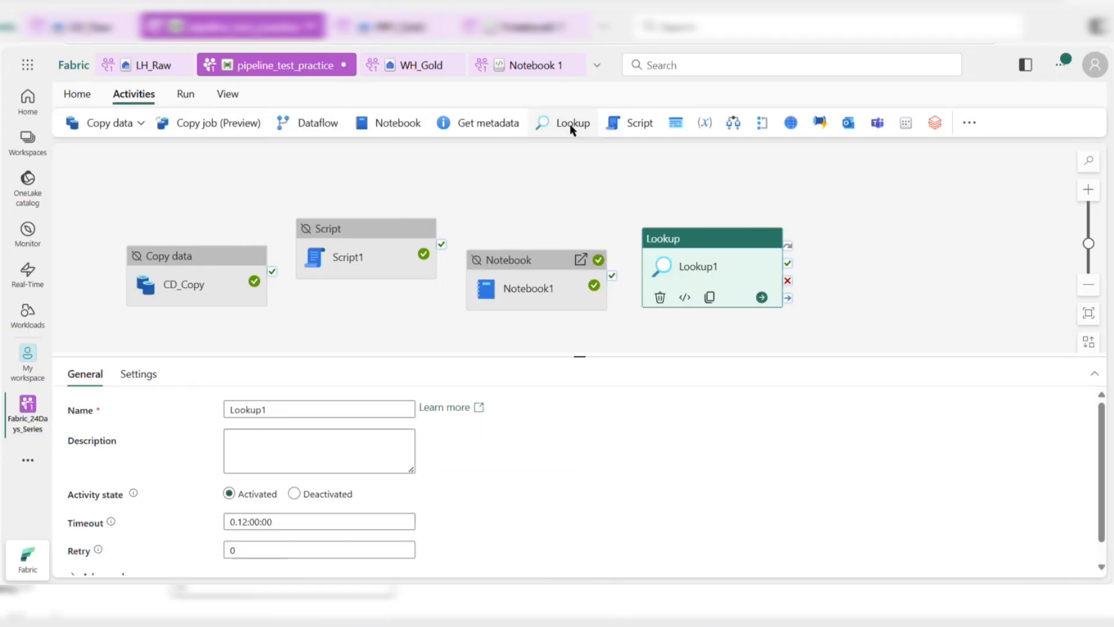
click(729, 267)
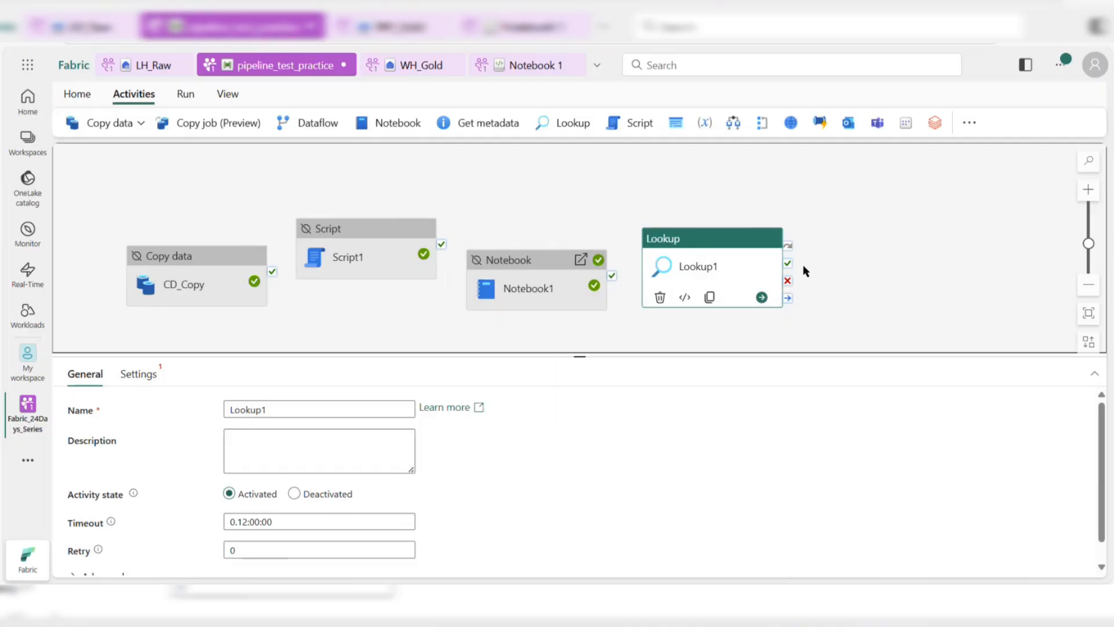
Configure the Lookup activity with the existing personal Warehouse connection and the WH_Gold warehouse, using Query as the source type
click(138, 375)
click(278, 411)
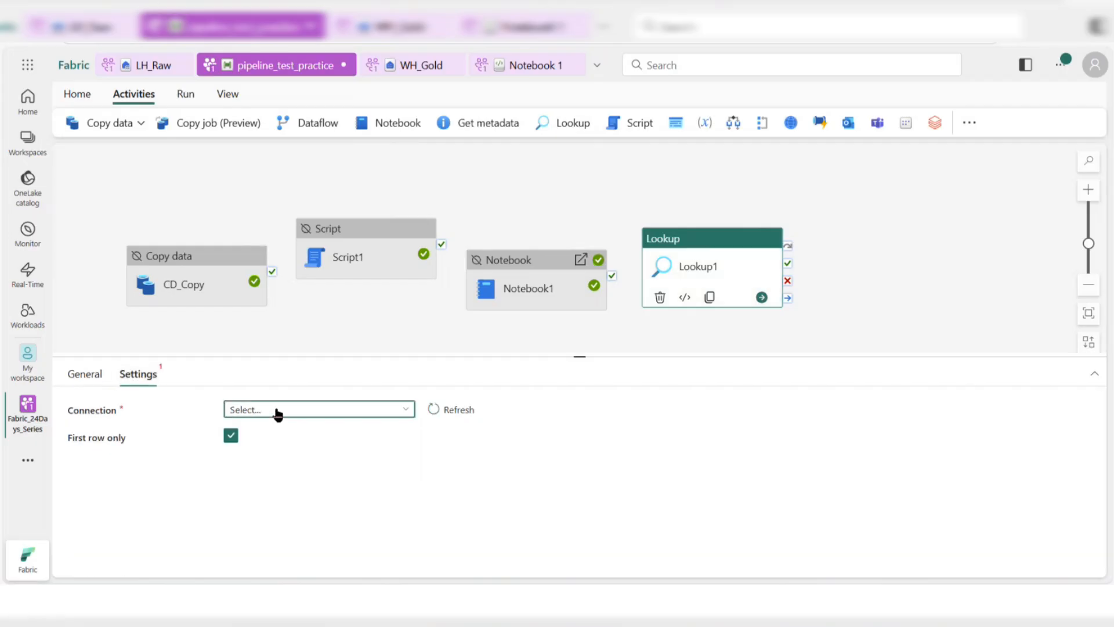
click(292, 280)
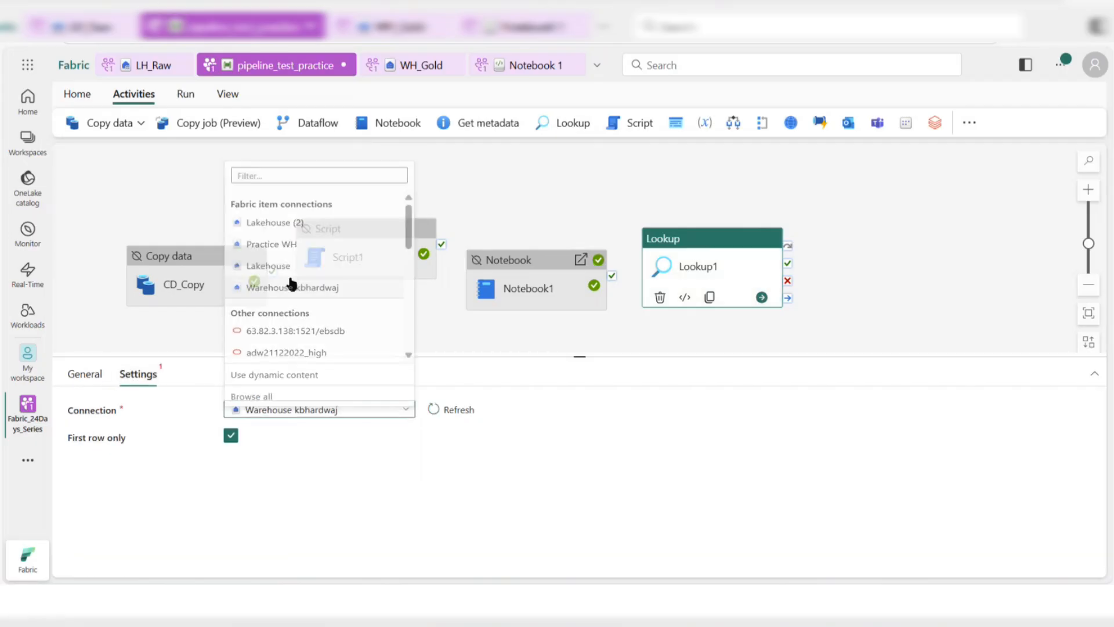
click(274, 444)
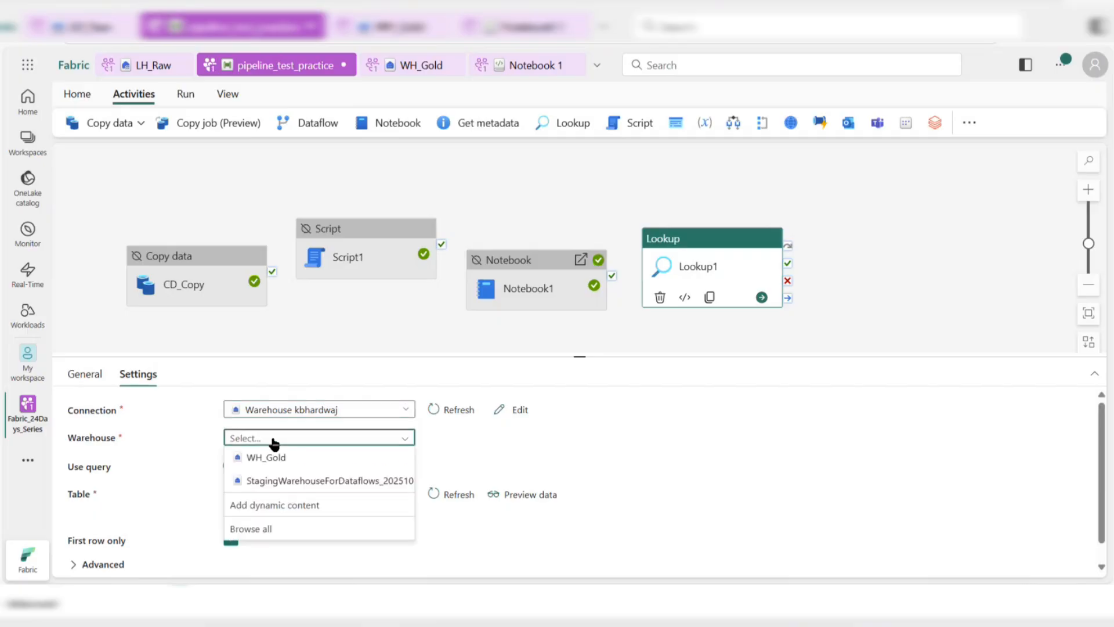
click(247, 456)
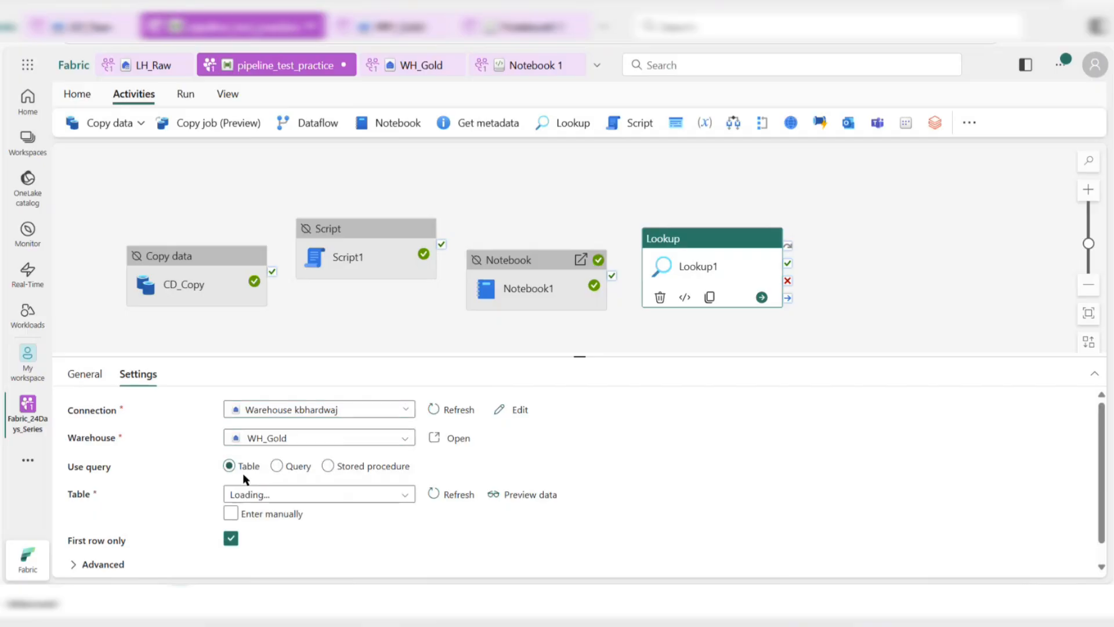
click(296, 466)
Set the Lookup activity's query to SELECT SCHEMA_NAME FROM INFORMATION_SCHEMA.SCHEMATA
click(285, 500)
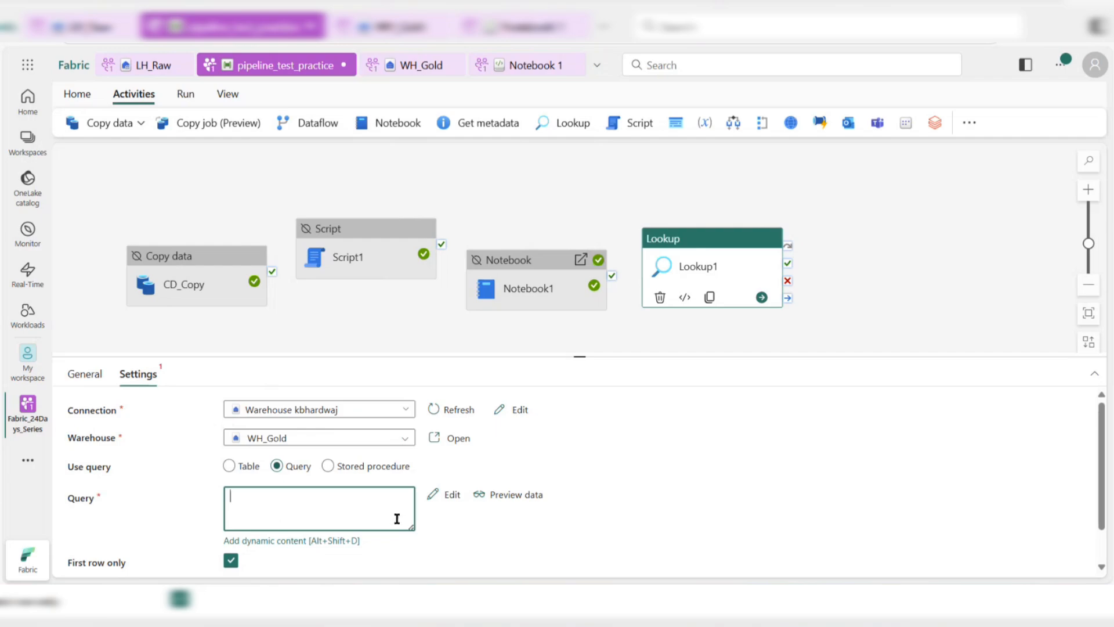
click(451, 495)
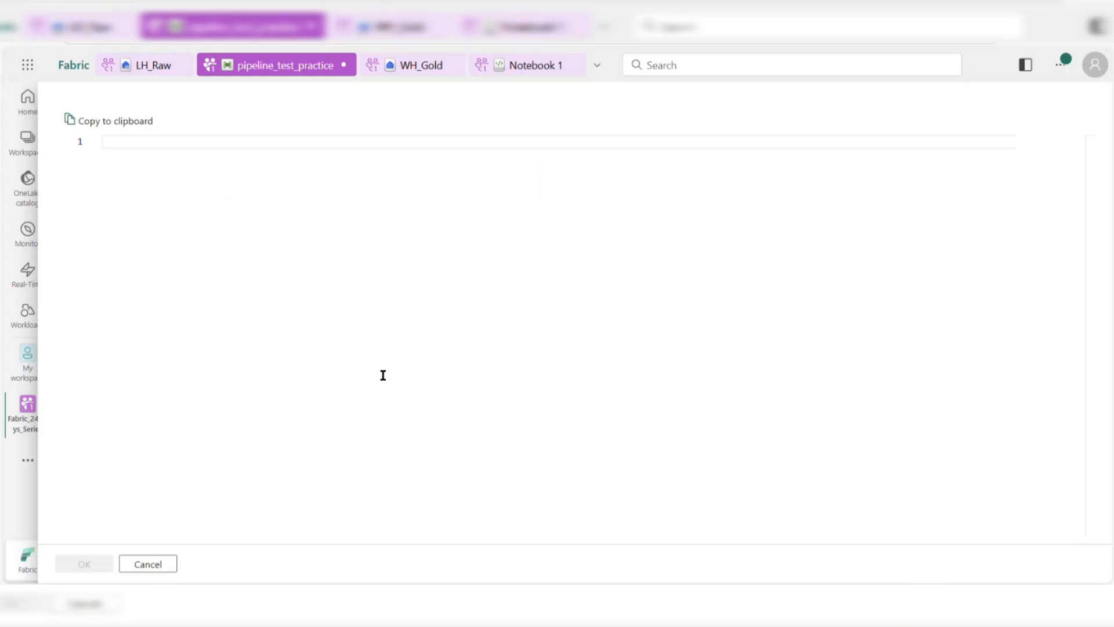
click(370, 303)
text(S)
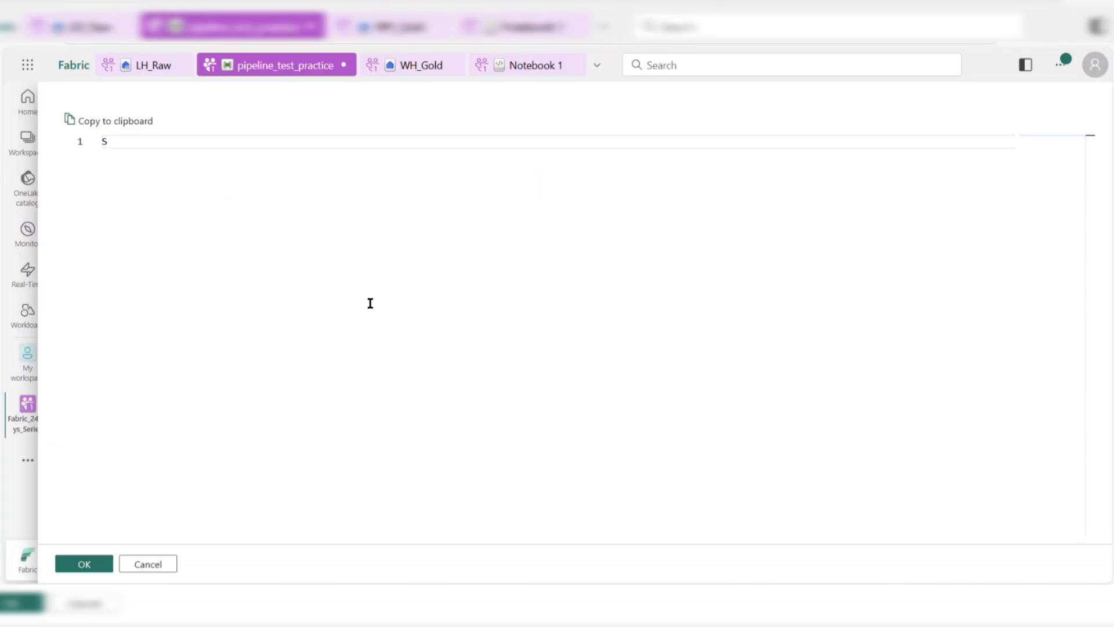
text(ELECT SCHEMA_NAMR==)
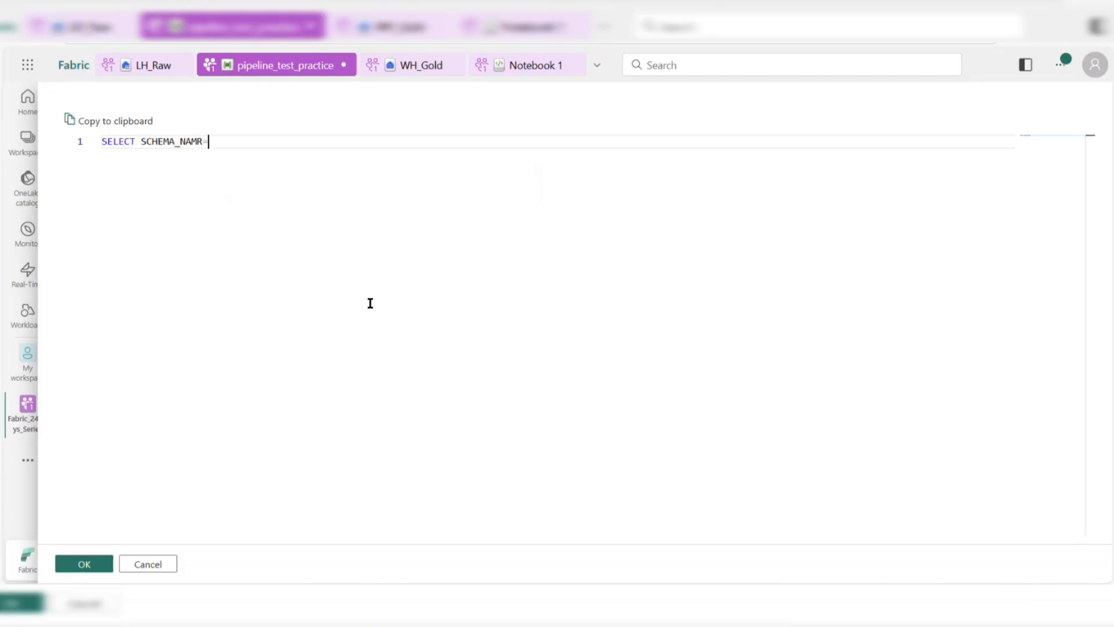
key(BackSpace)
key(BackSpace)
key(BackSpace)
text(E,)
key(BackSpace)
key(BackSpace)
text(FROM INFO)
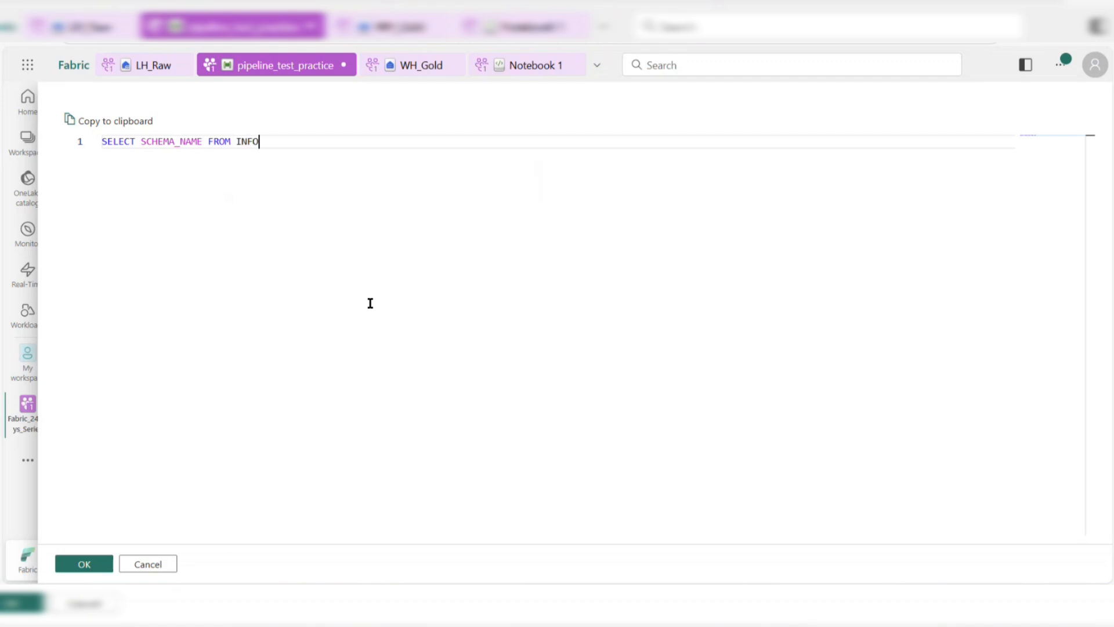
text(RMATION_SCHEMA.SCHE)
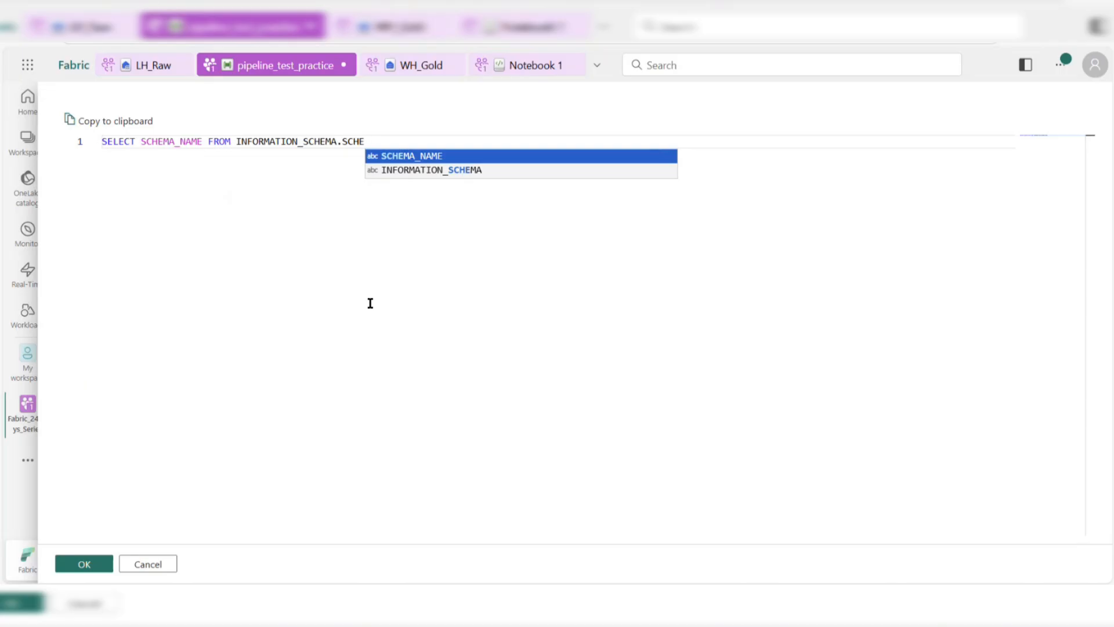
text(MATA)
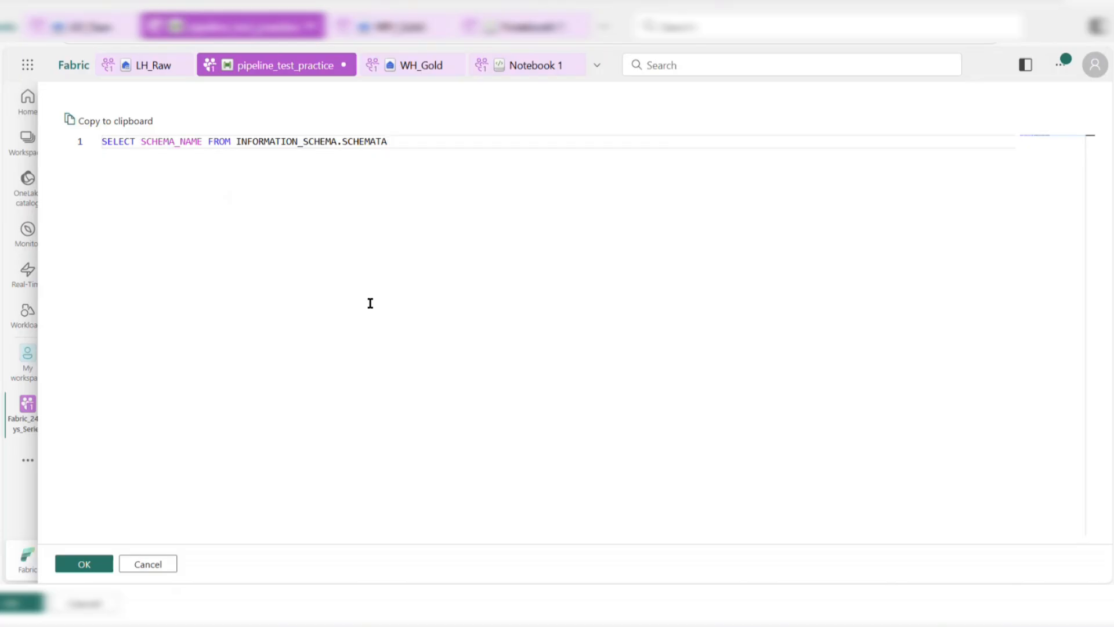
click(85, 563)
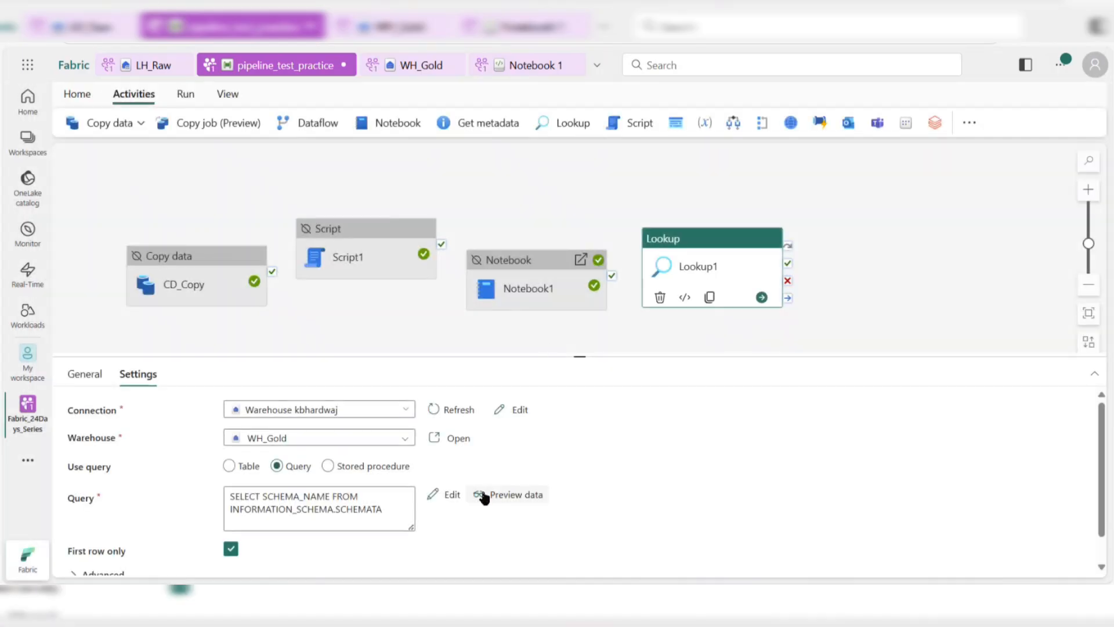
Preview the Lookup query's data and turn off First row only
click(492, 495)
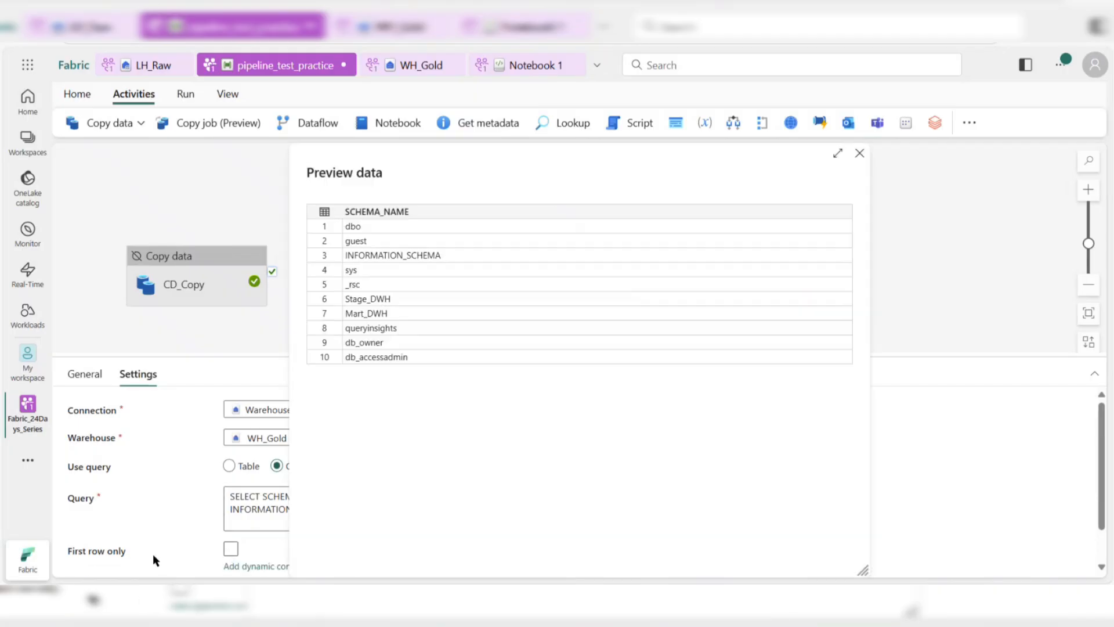
scroll(152, 554, down, 1)
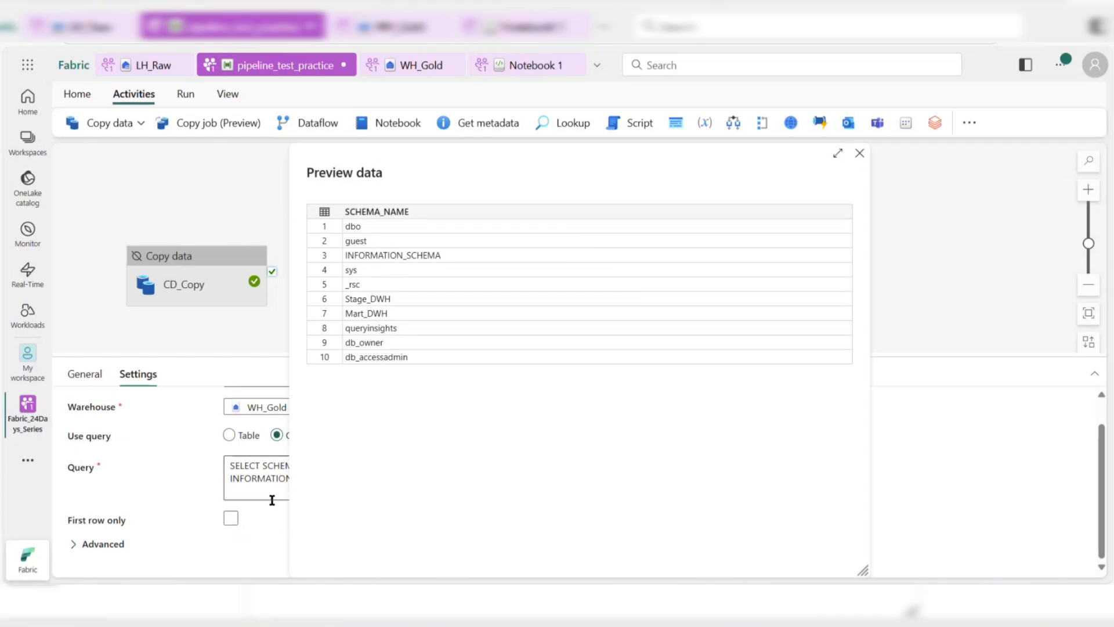
click(859, 153)
click(499, 474)
click(860, 154)
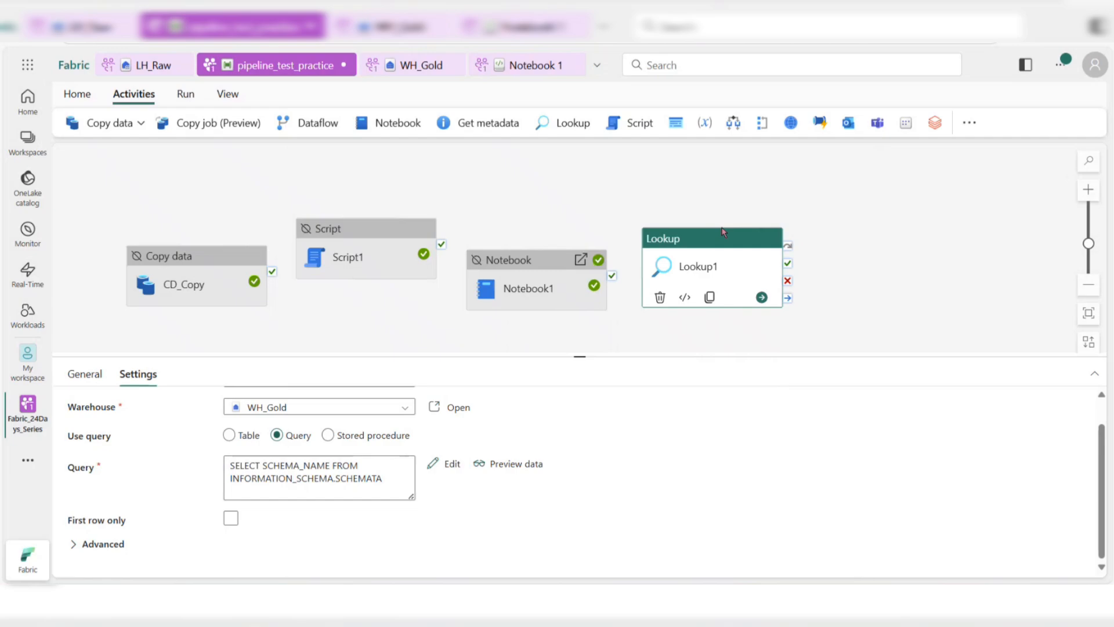
Add a ForEach activity, connect it to Lookup1's success output, and select it
click(759, 123)
drag(786, 275, 858, 281)
click(862, 278)
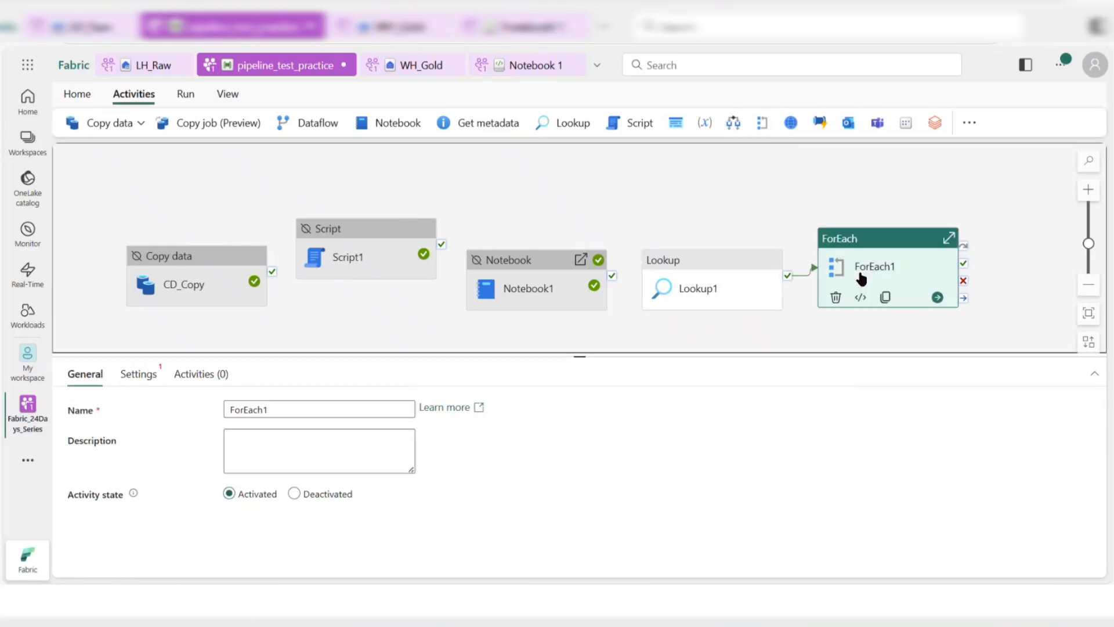
Enable the Sequential option in ForEach1's settings
click(123, 373)
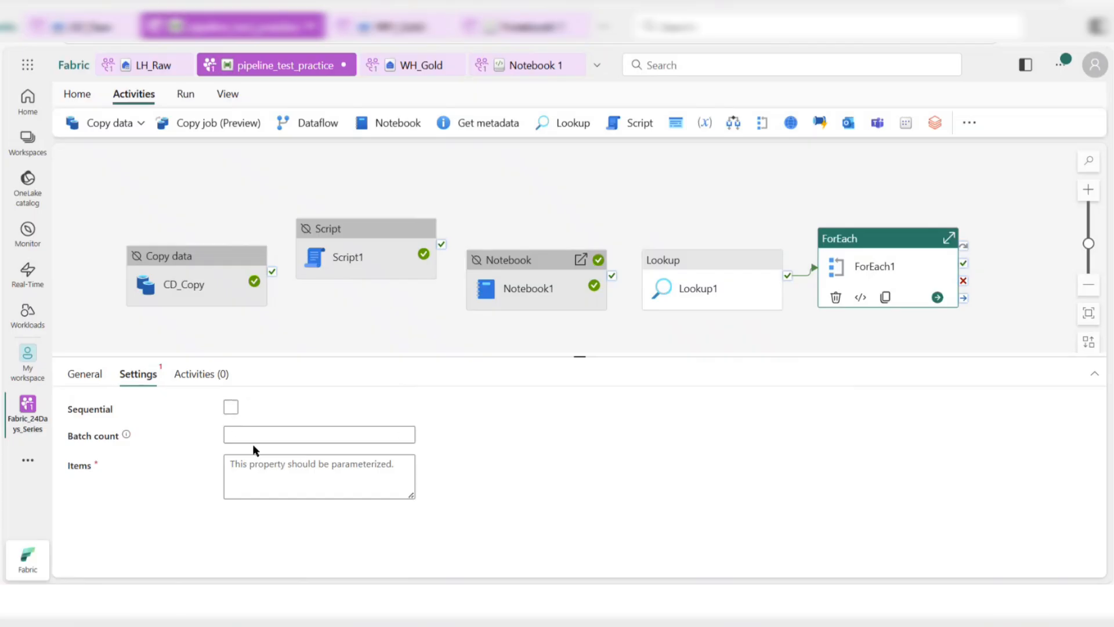
click(230, 407)
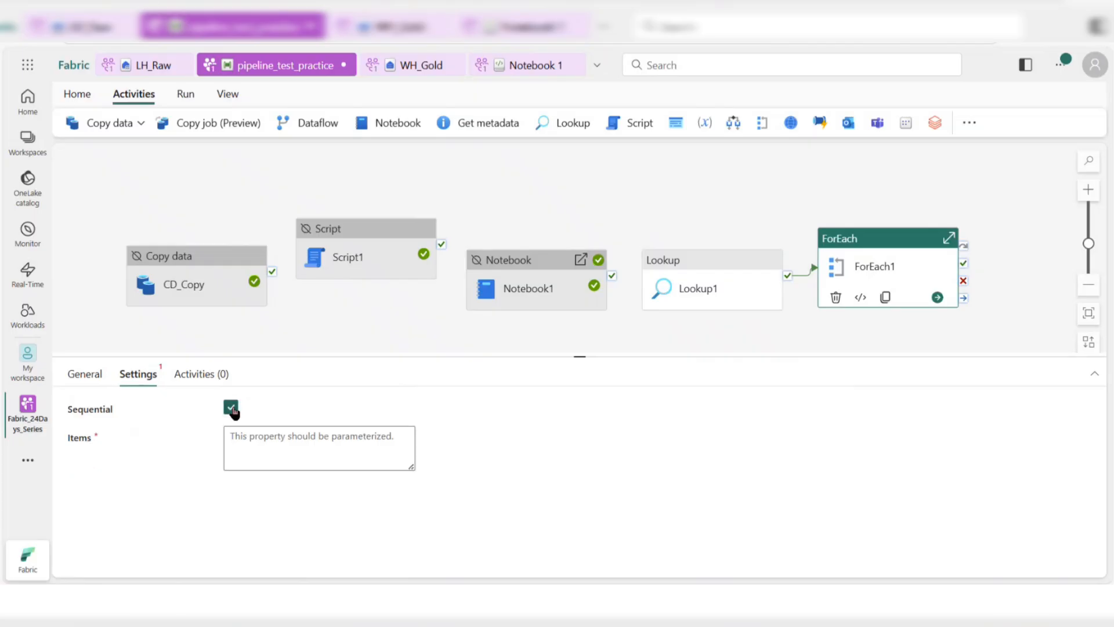
click(231, 408)
click(231, 408)
click(255, 434)
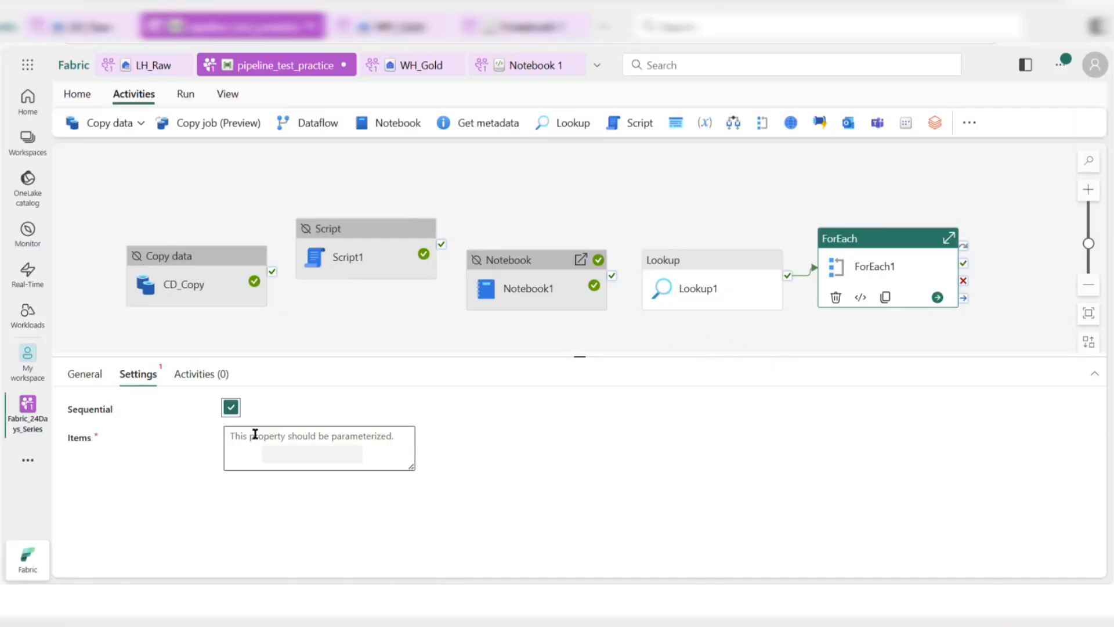
click(256, 434)
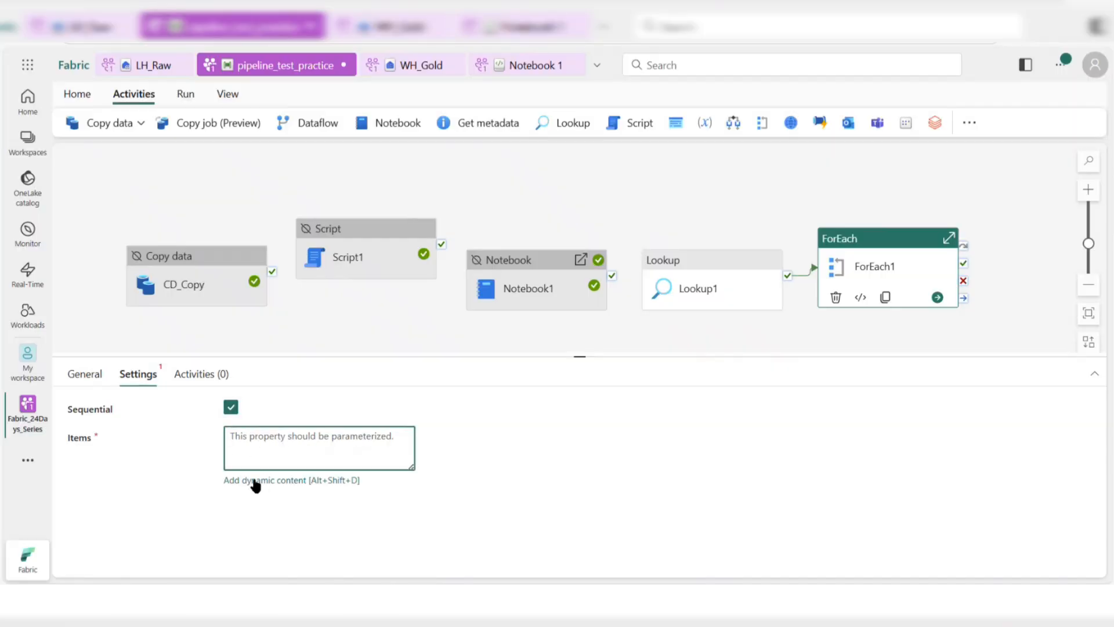
click(258, 486)
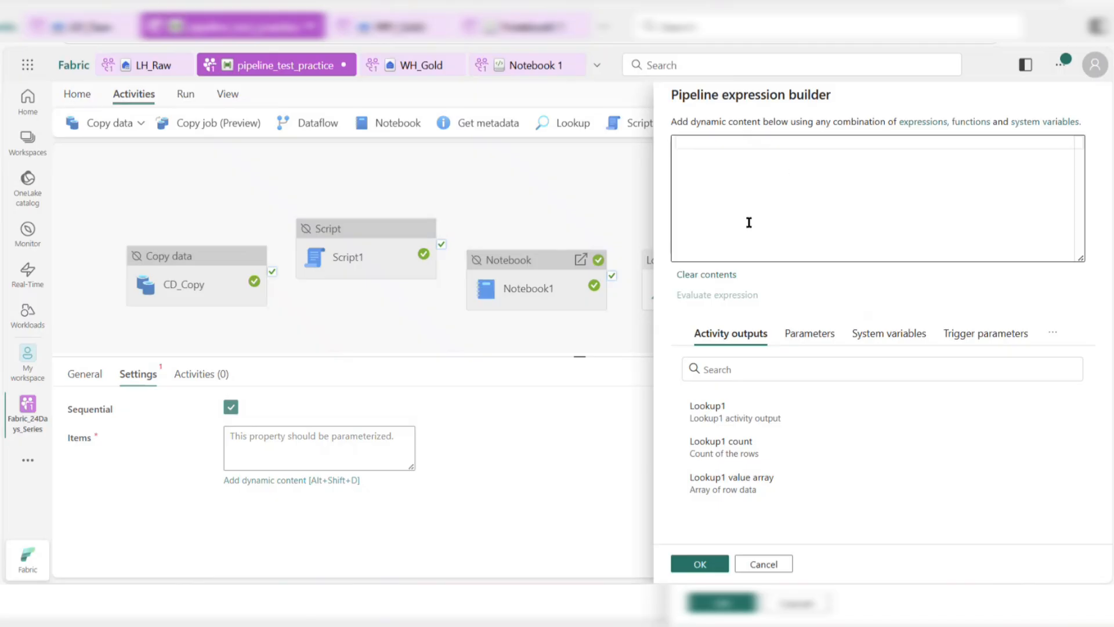
click(722, 407)
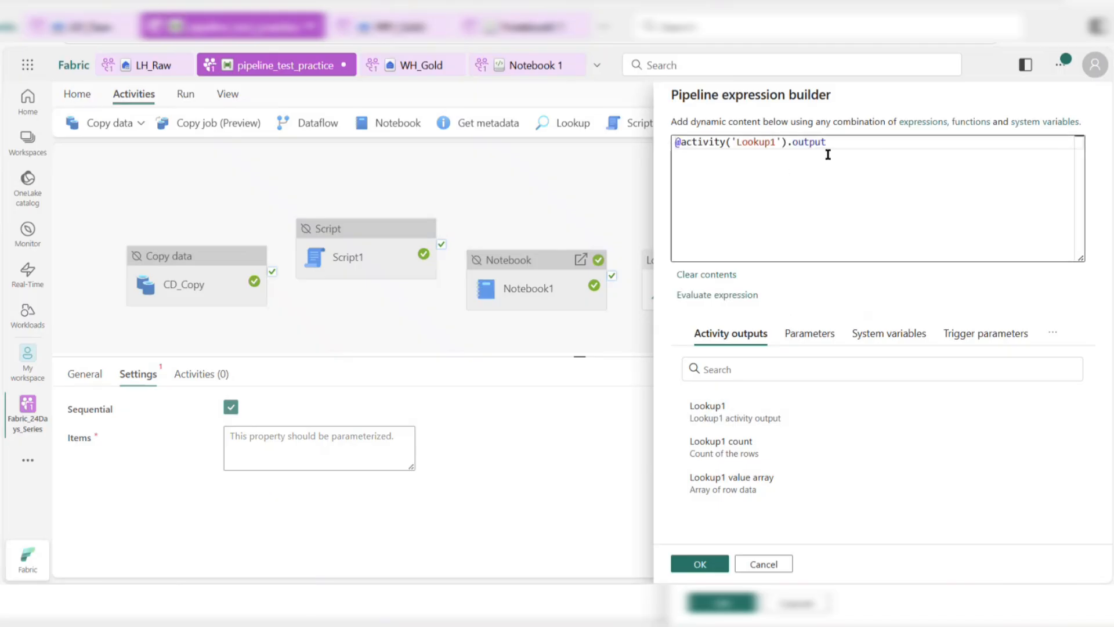
click(832, 145)
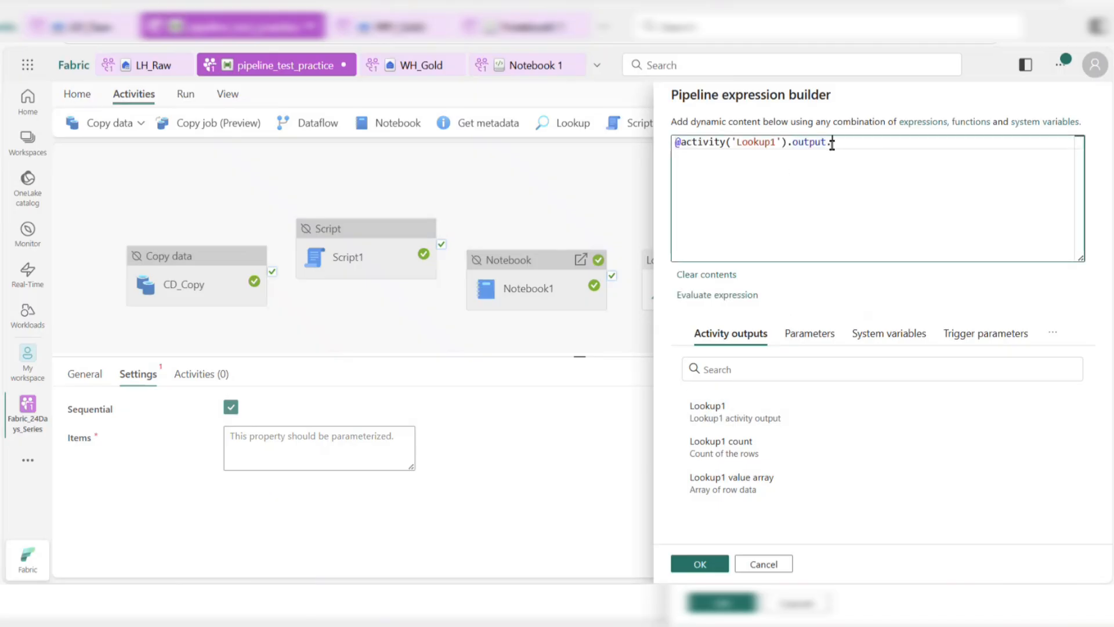
text(.va)
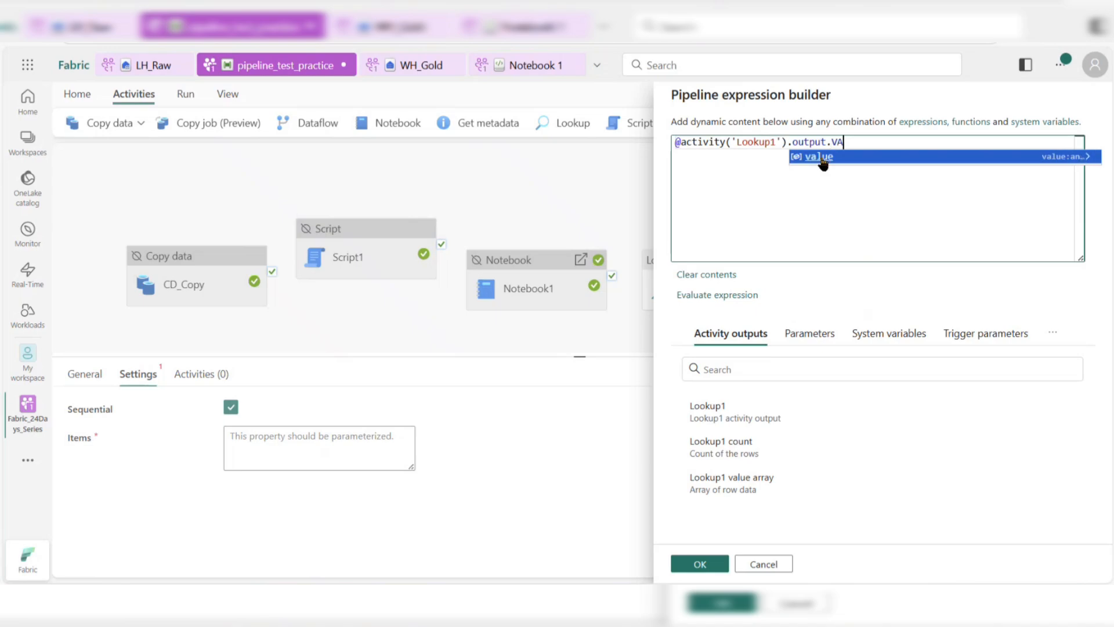
click(821, 157)
text(())
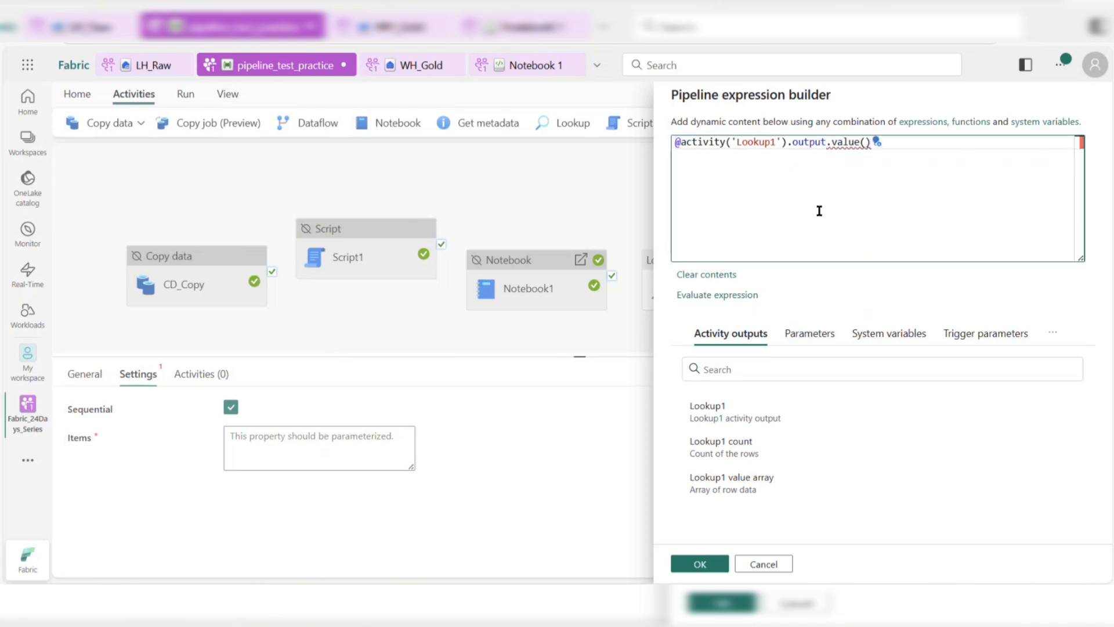
key(BackSpace)
key(BackSpace)
click(699, 564)
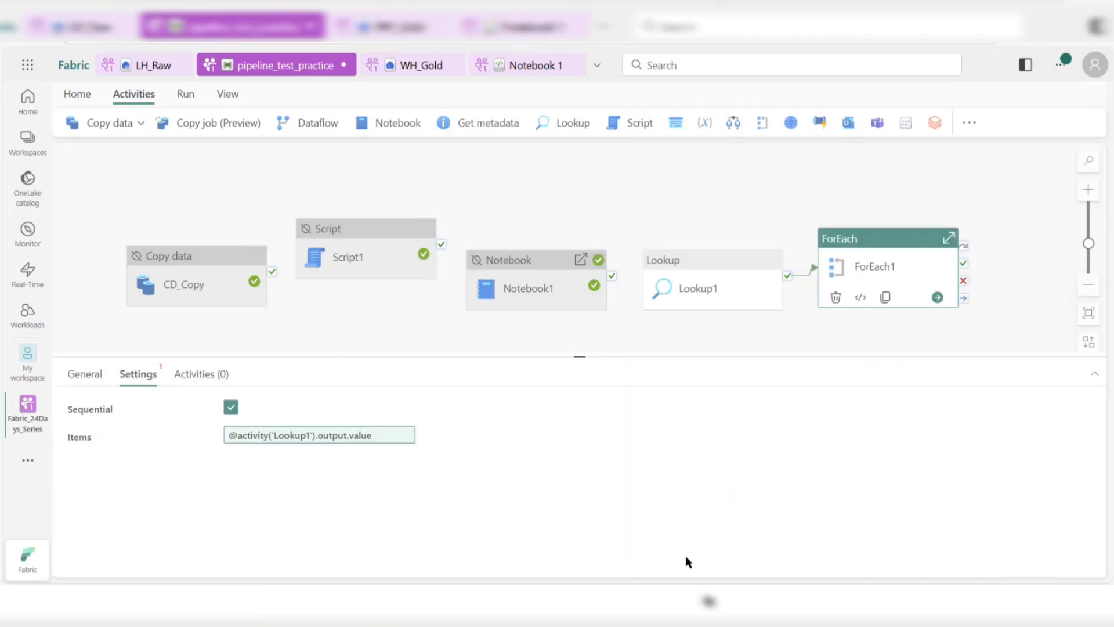
Open ForEach1's inner canvas and add a Copy data activity to it
click(905, 284)
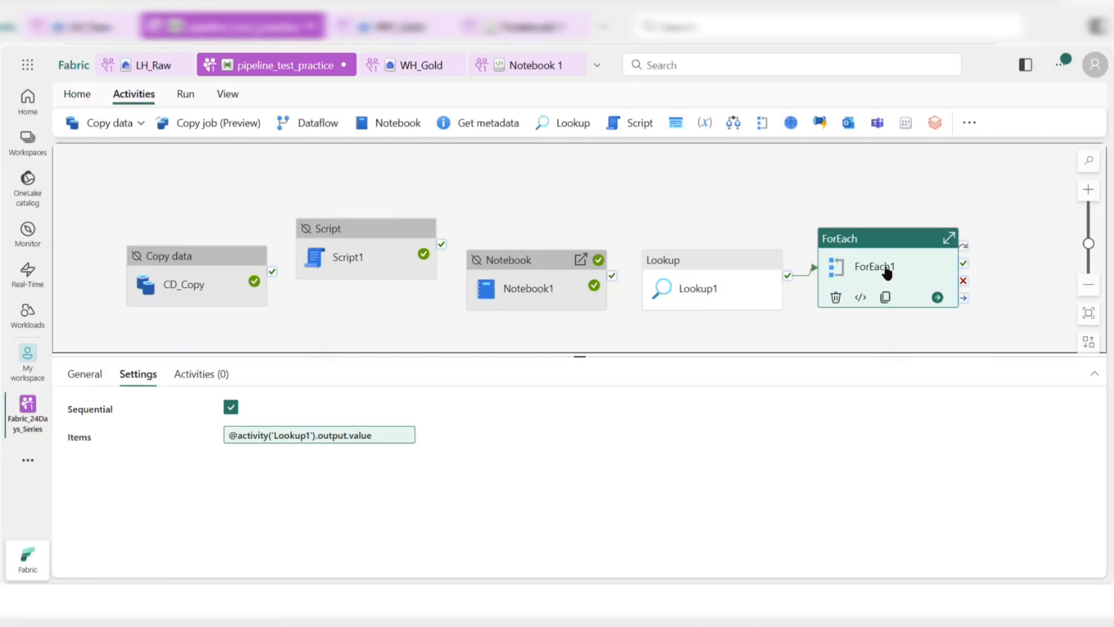
double_click(885, 268)
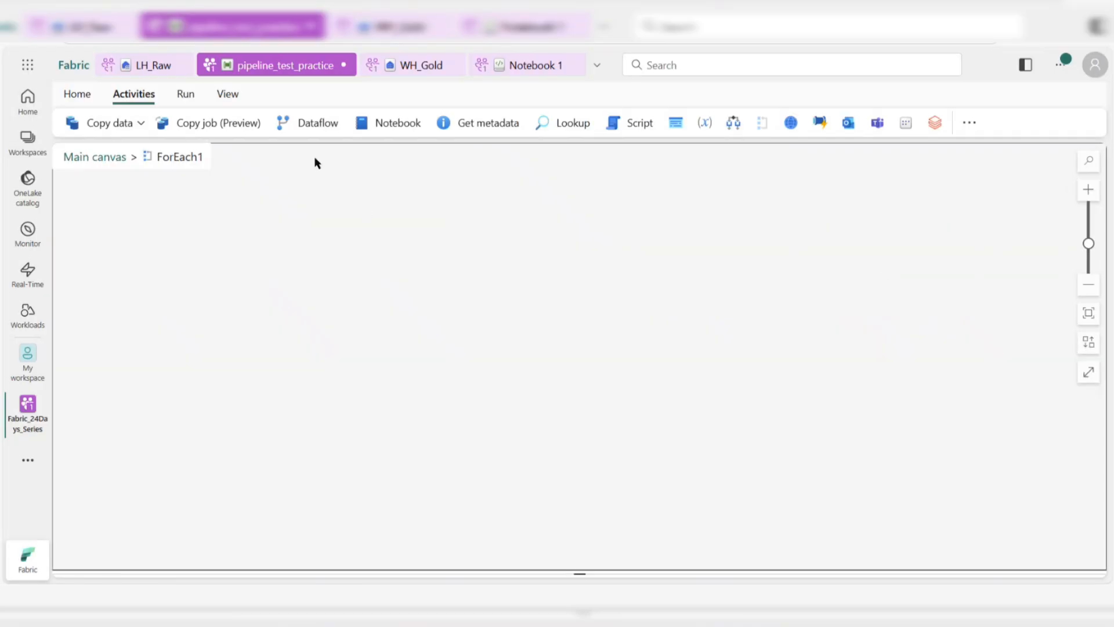
click(117, 122)
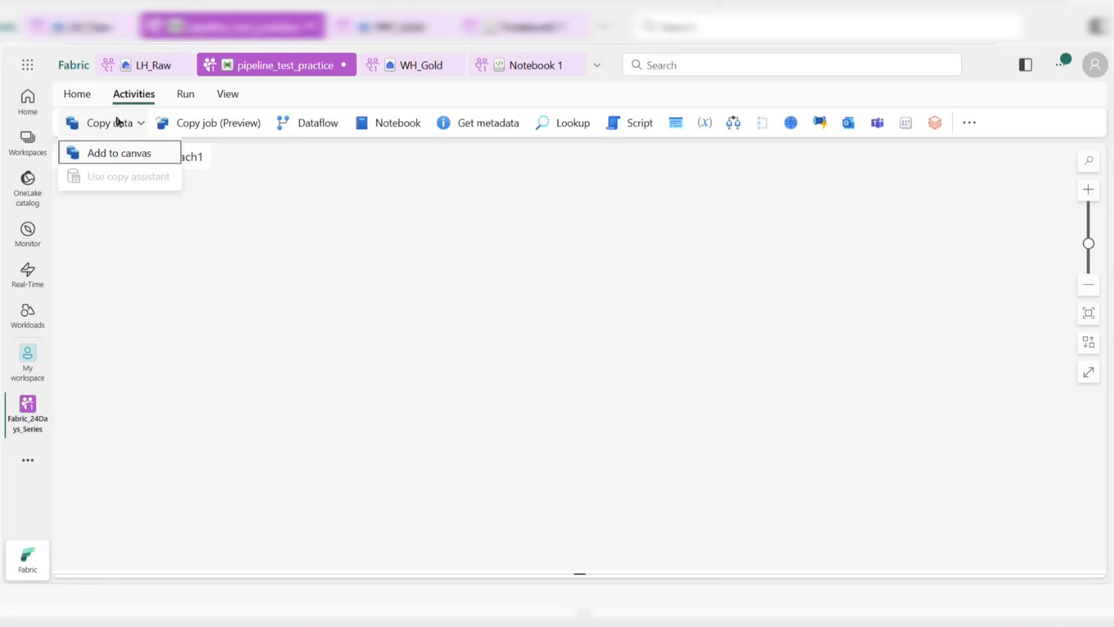
click(110, 152)
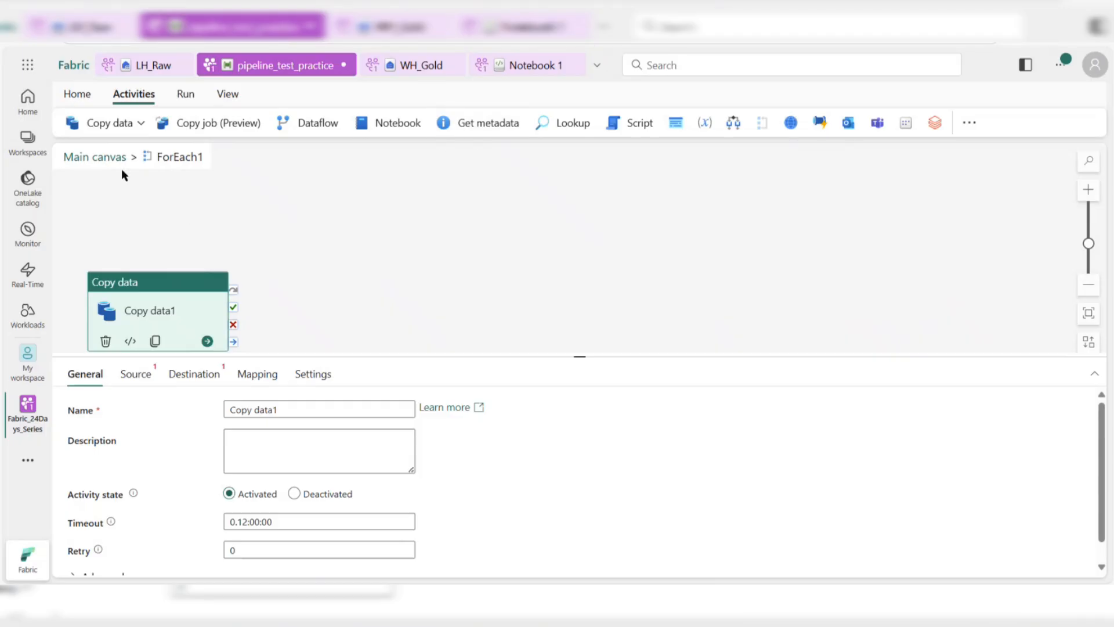
Return to the main canvas and add TABLE_NAME to the columns selected by Lookup1's query
click(107, 158)
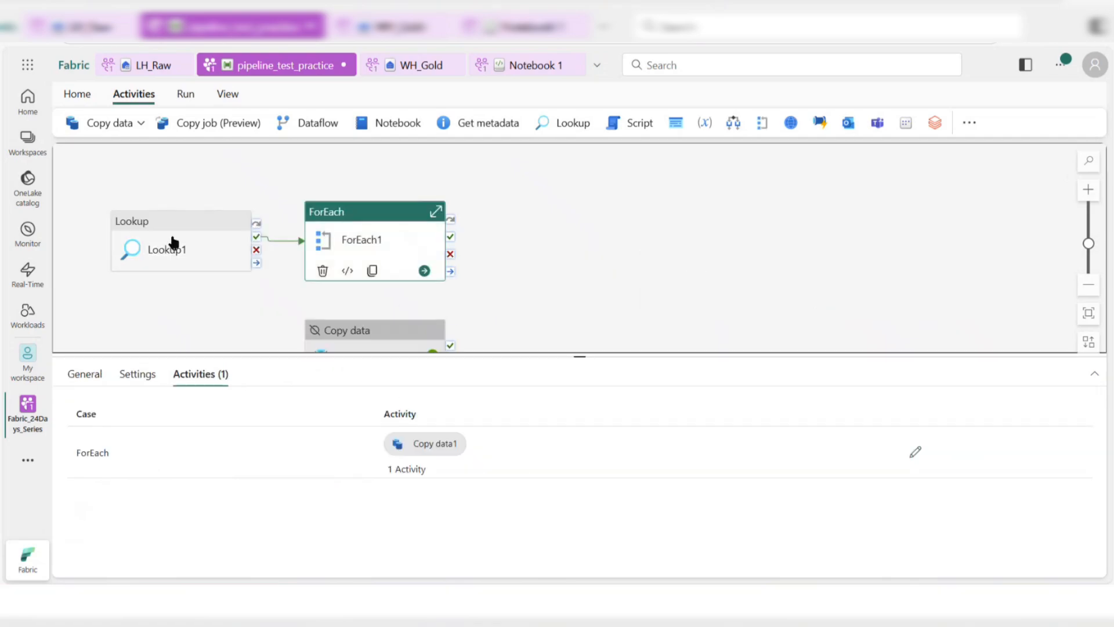
click(173, 242)
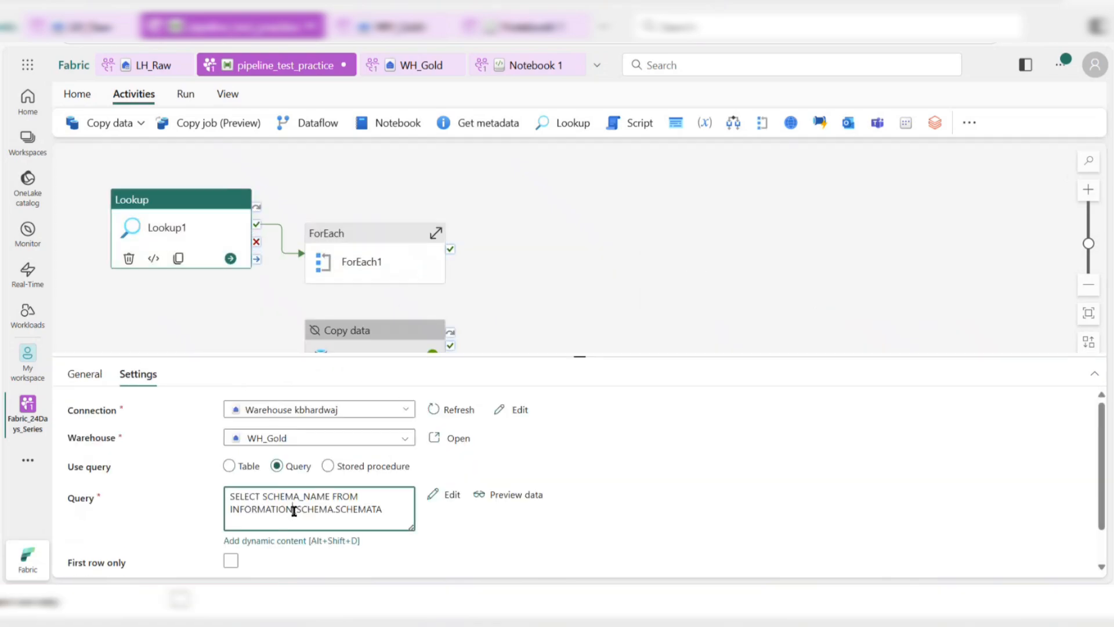
click(451, 495)
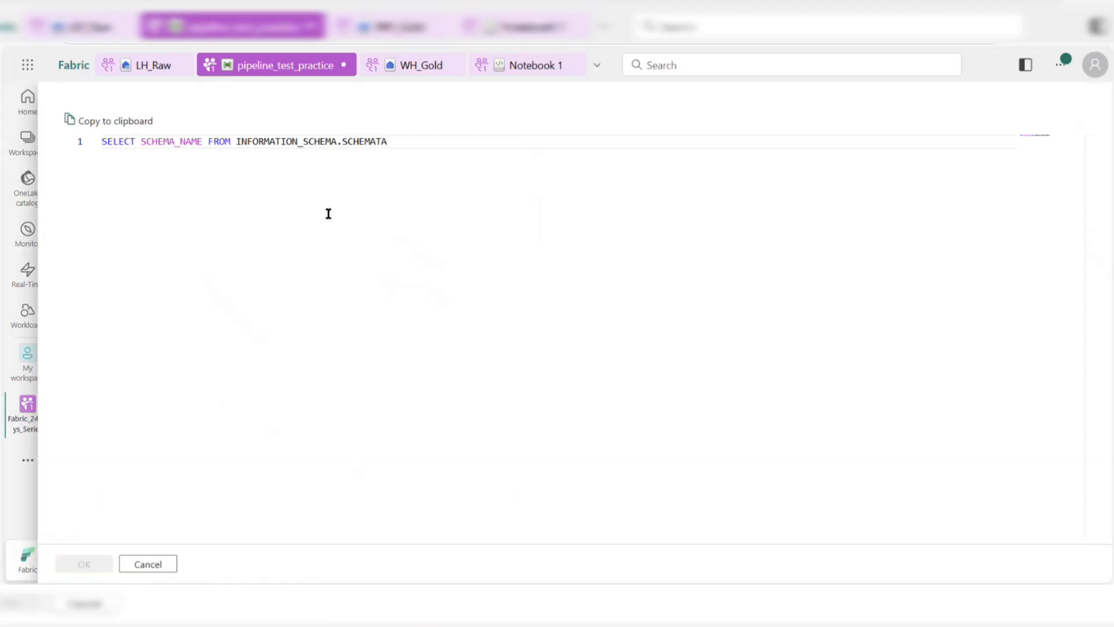
click(204, 142)
text(,TABLE)
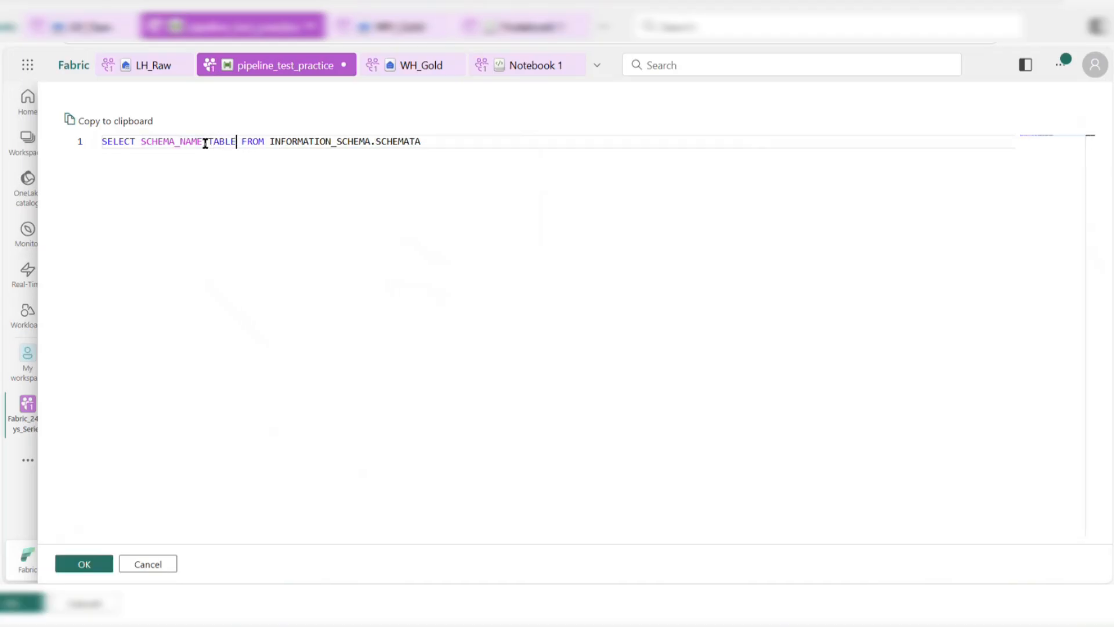
text(_NAME)
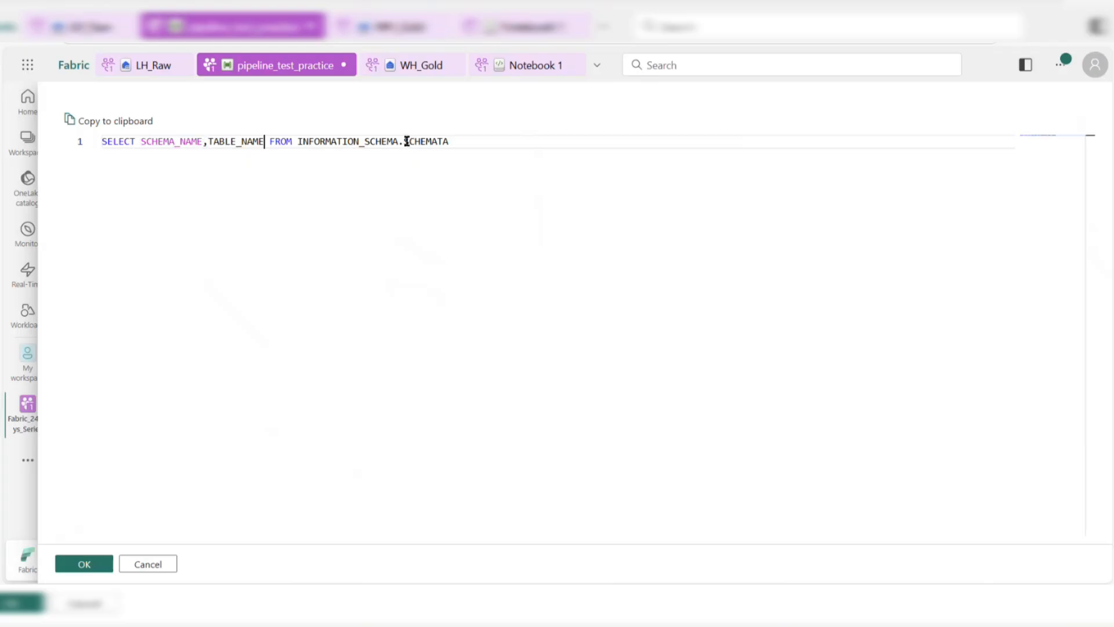
Make Lookup1's query read from INFORMATION_SCHEMA.TABLES and filter it with WHERE TABLE_TYPE = 'BASE TABLE'
drag(406, 141, 462, 143)
text(TABLES WHERE TABLR)
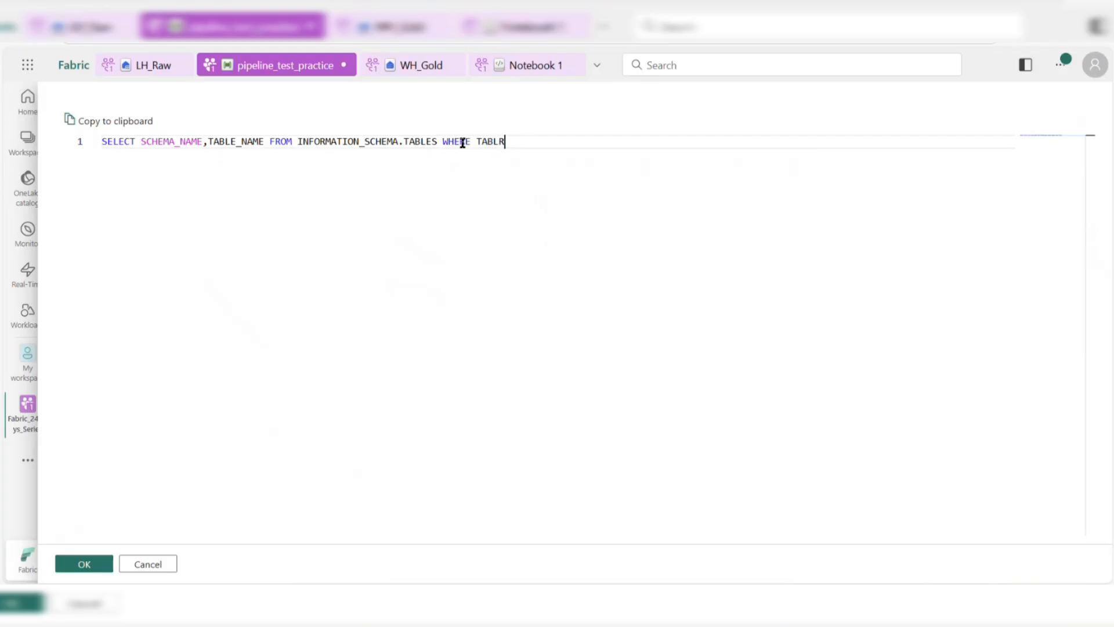
key(BackSpace)
text(E)
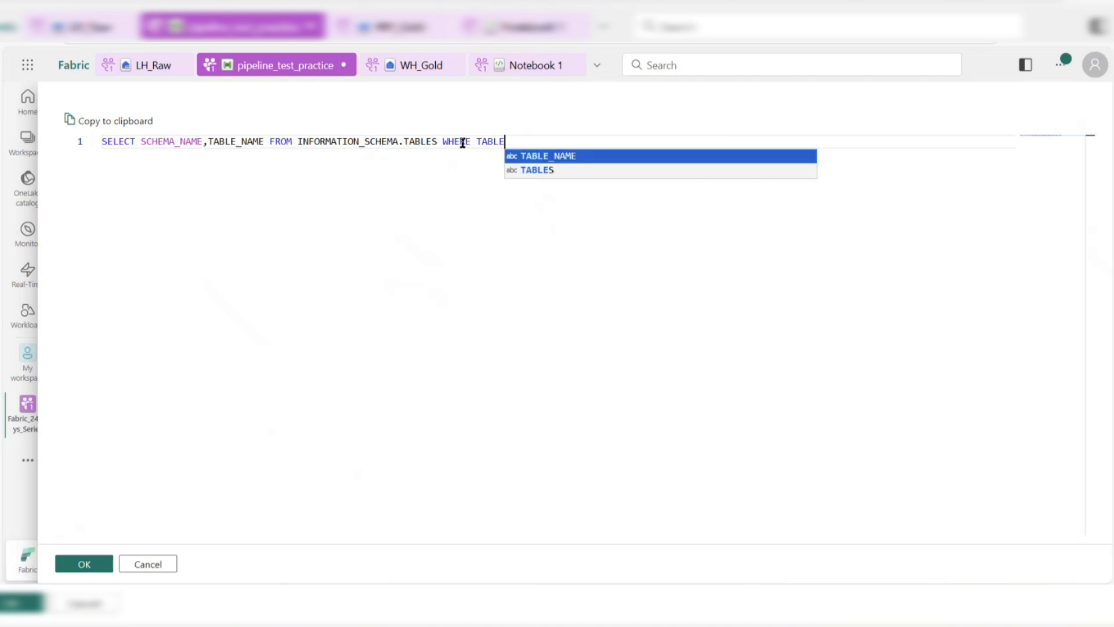
text(_TY)
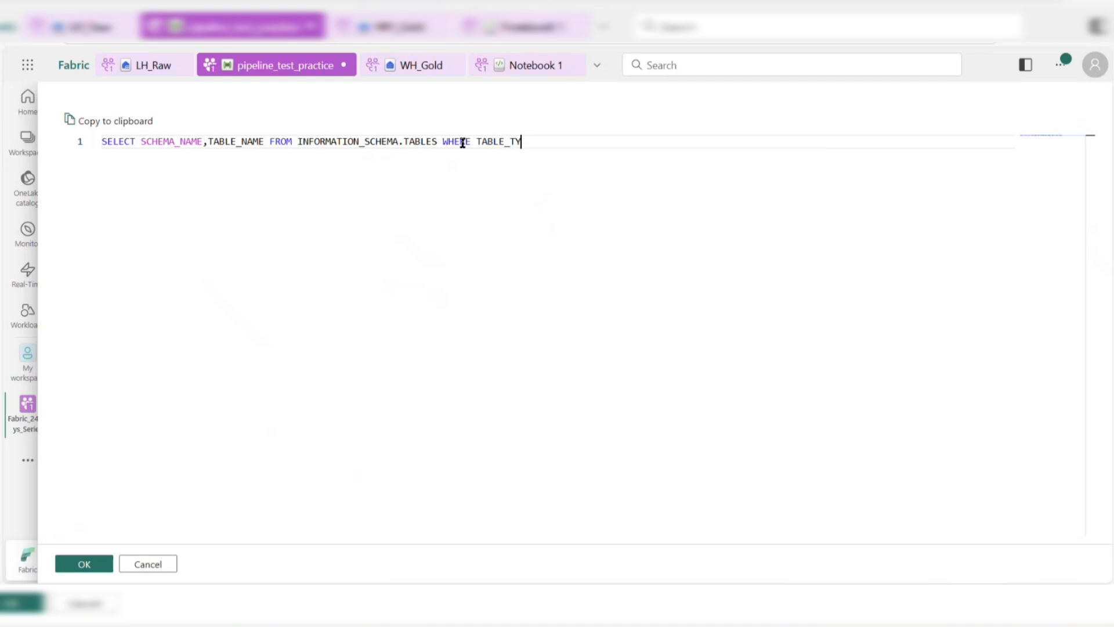
text(PE = ''')
key(BackSpace)
text(BASE TABLE)
key(BackSpace)
Append an ORDER BY TABLE_NAME clause to Lookup1's query
text(ORDER BY )
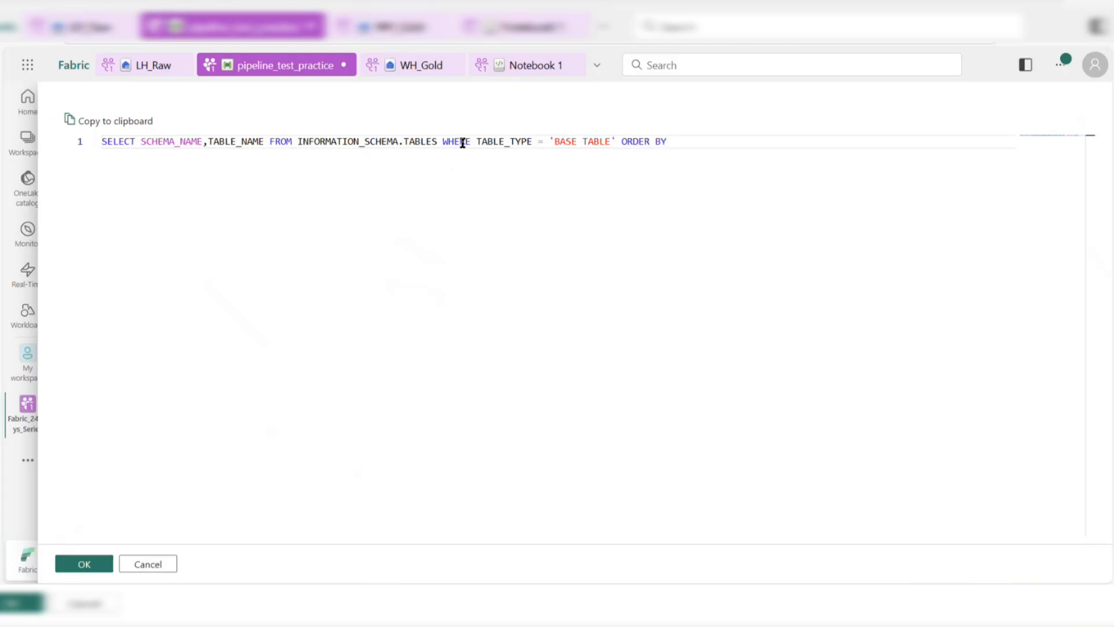
text(TAB)
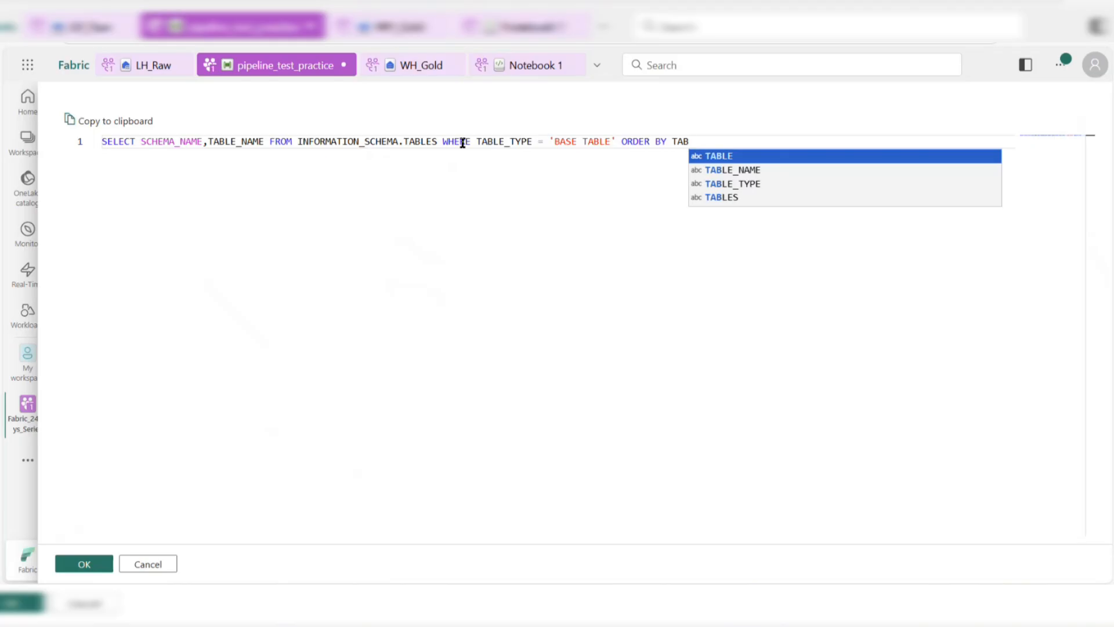
click(741, 170)
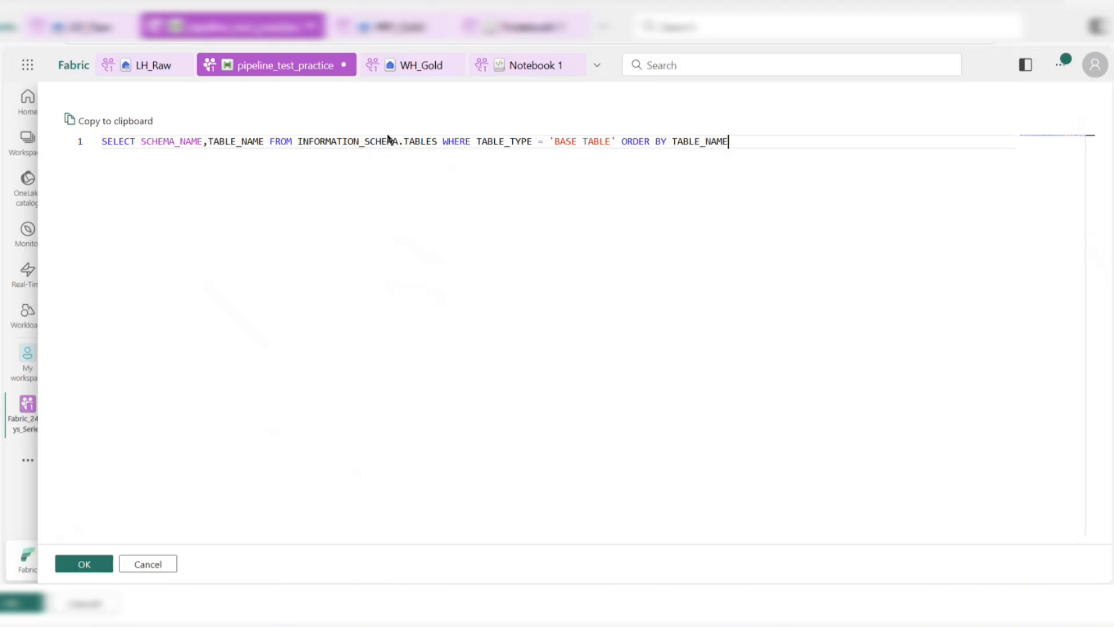
Replace the SCHEMA_NAME column in the query's SELECT list with TABLE_SCHEMA
double_click(176, 142)
text(TABLE)
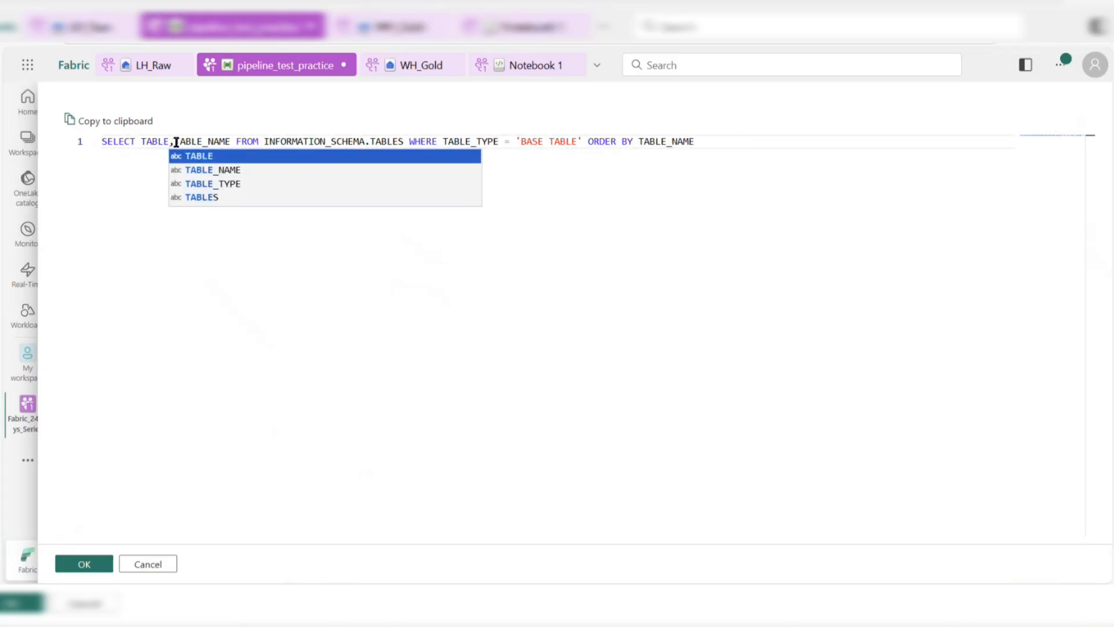
text(_SCHEMA)
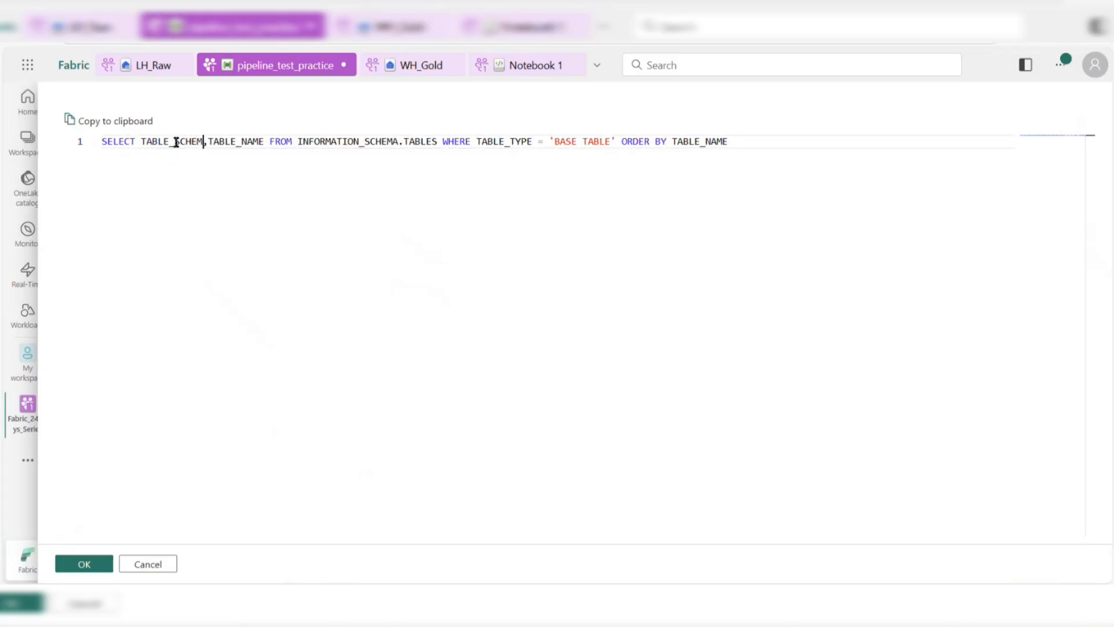
Add TABLE_SCHEMA as the second ORDER BY column, save Lookup1's query and preview its data
click(757, 142)
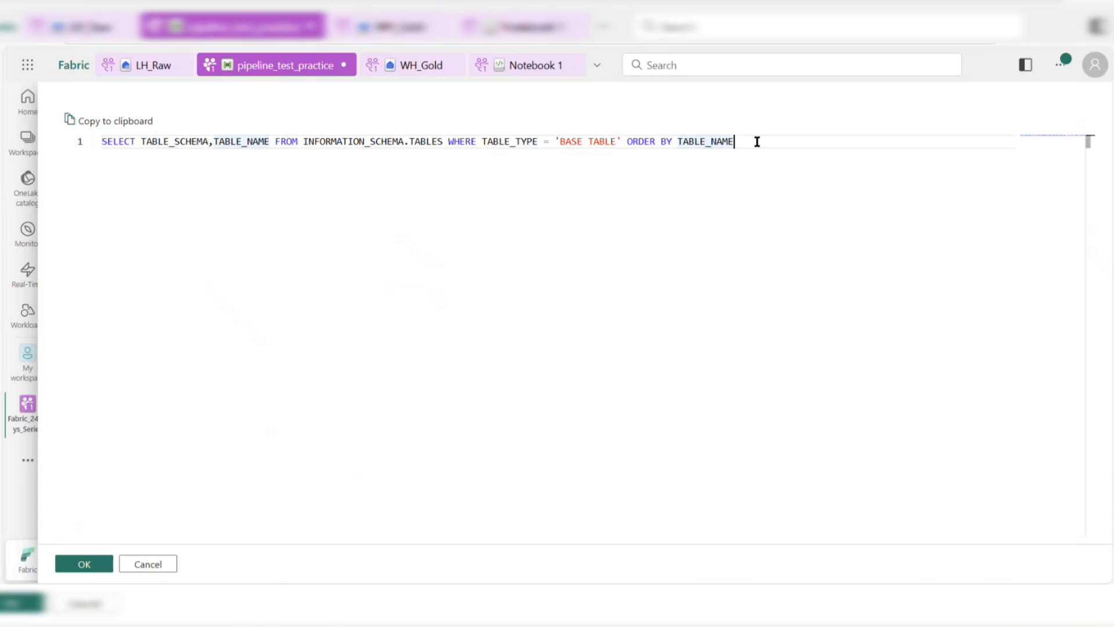
text(,TA)
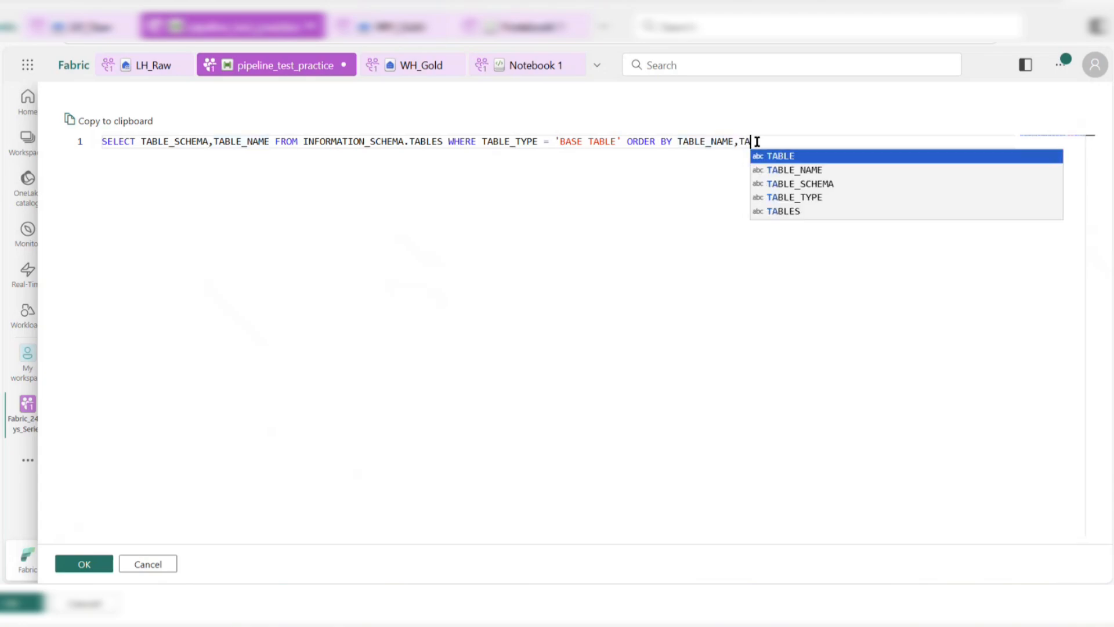
click(818, 181)
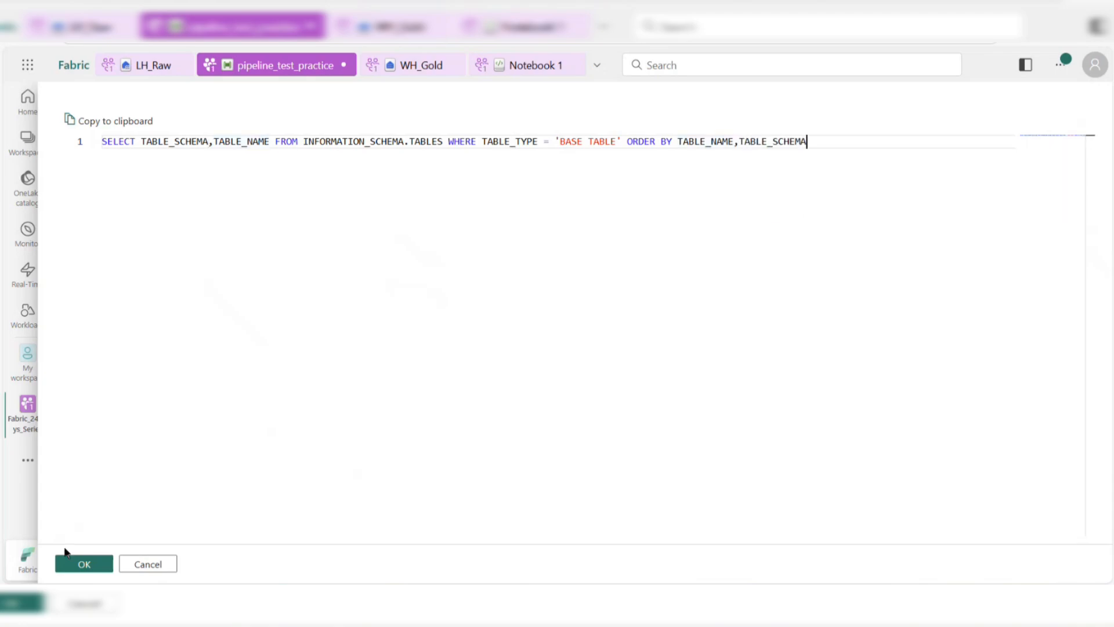
click(82, 563)
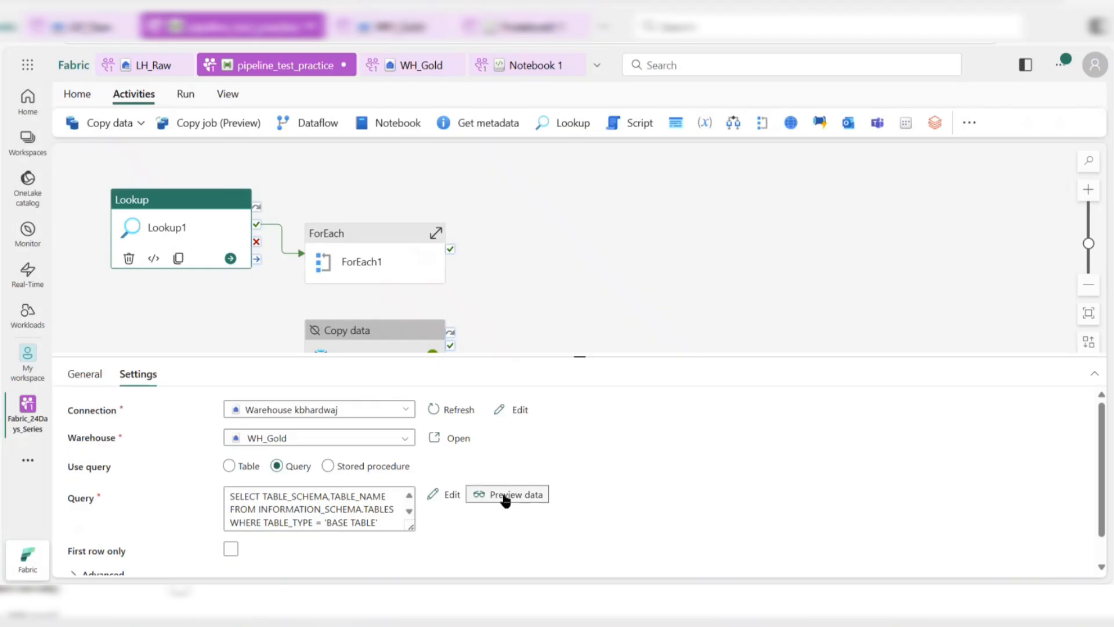
click(504, 494)
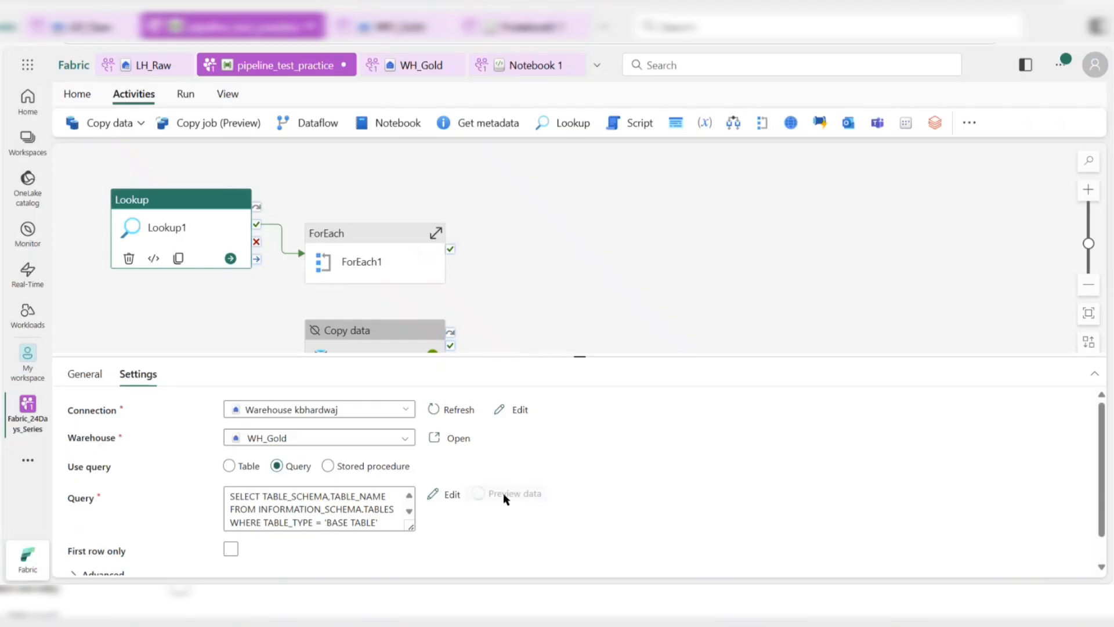
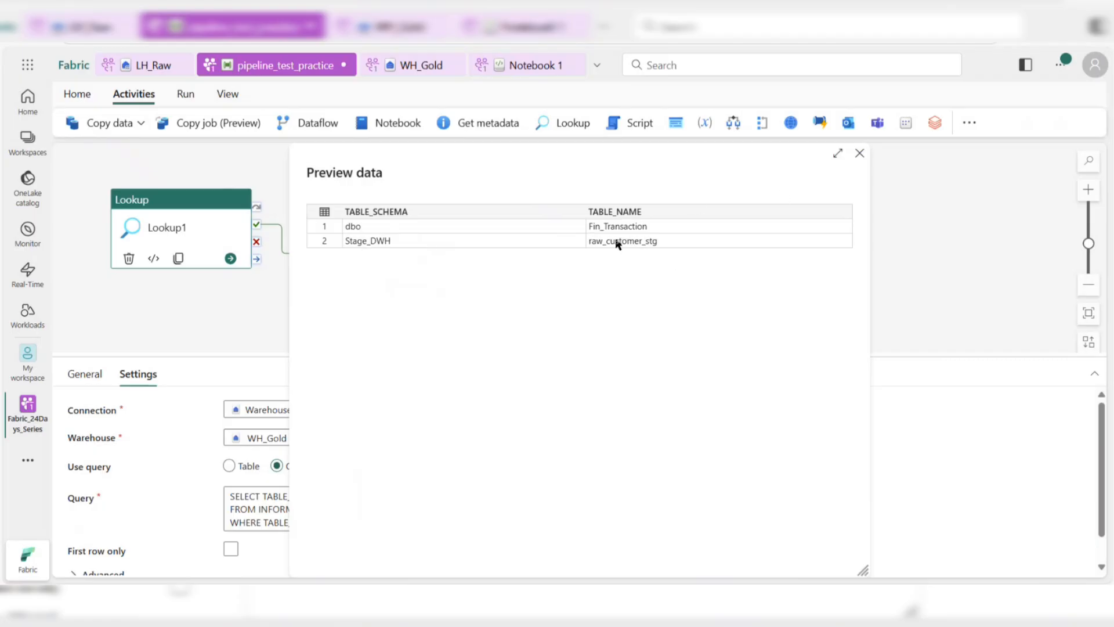
click(860, 155)
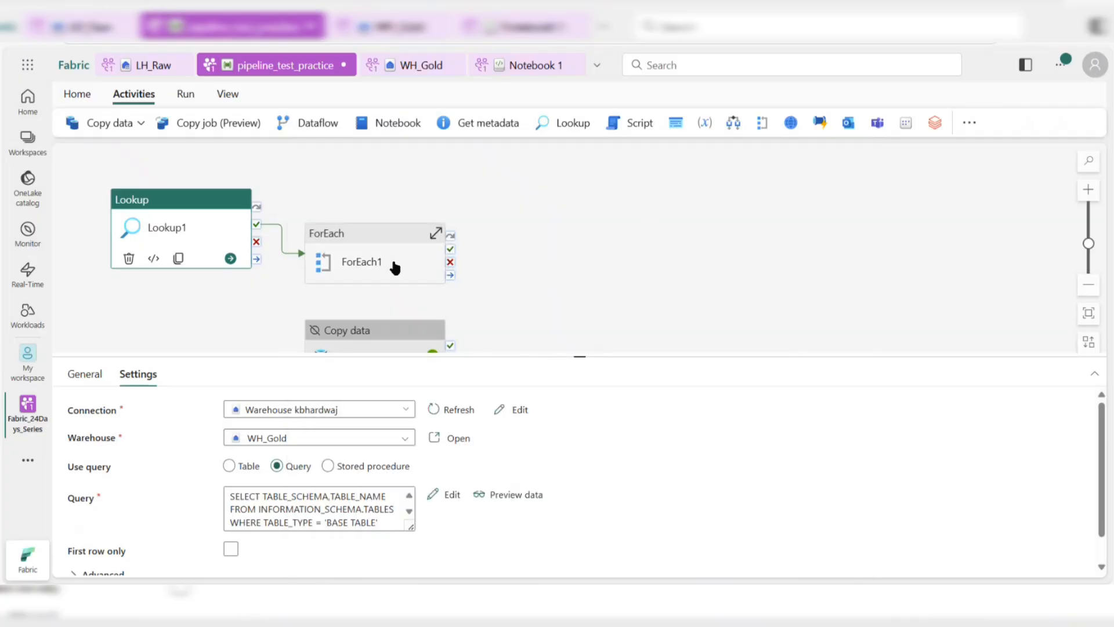
Inside ForEach1's inner canvas, set Copy data1's source connection to the user-named Warehouse connection that Lookup1 uses
click(368, 274)
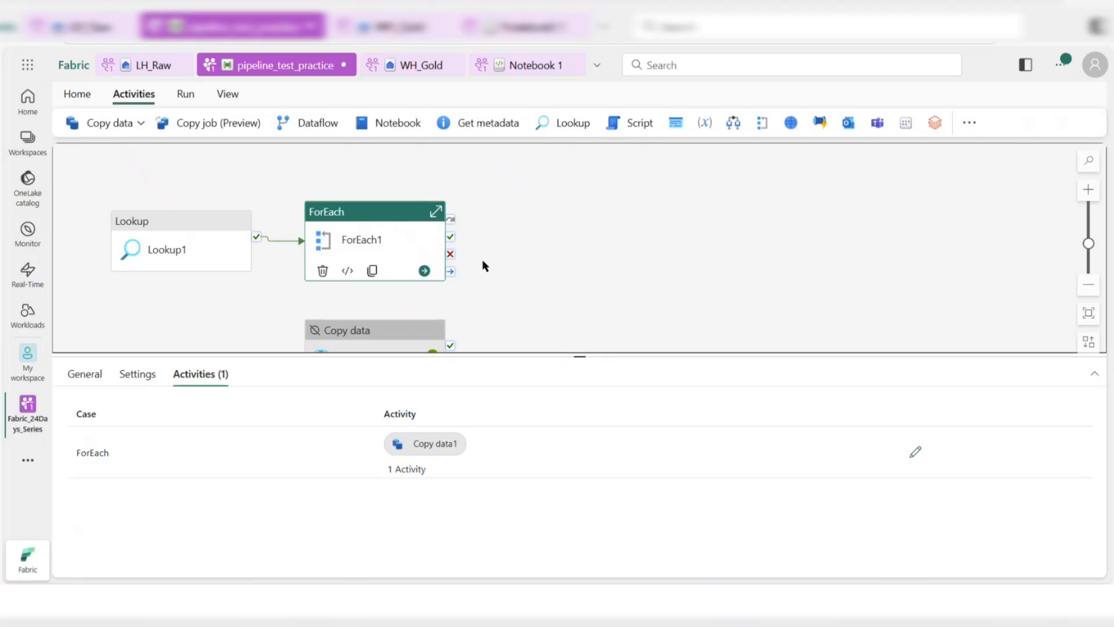
double_click(409, 238)
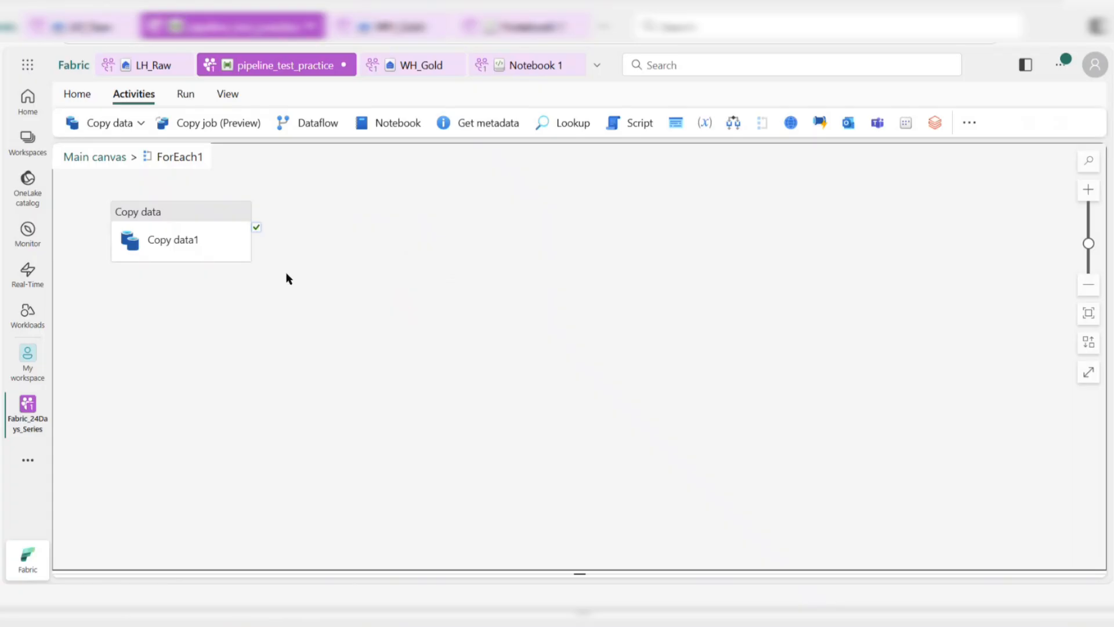
click(215, 243)
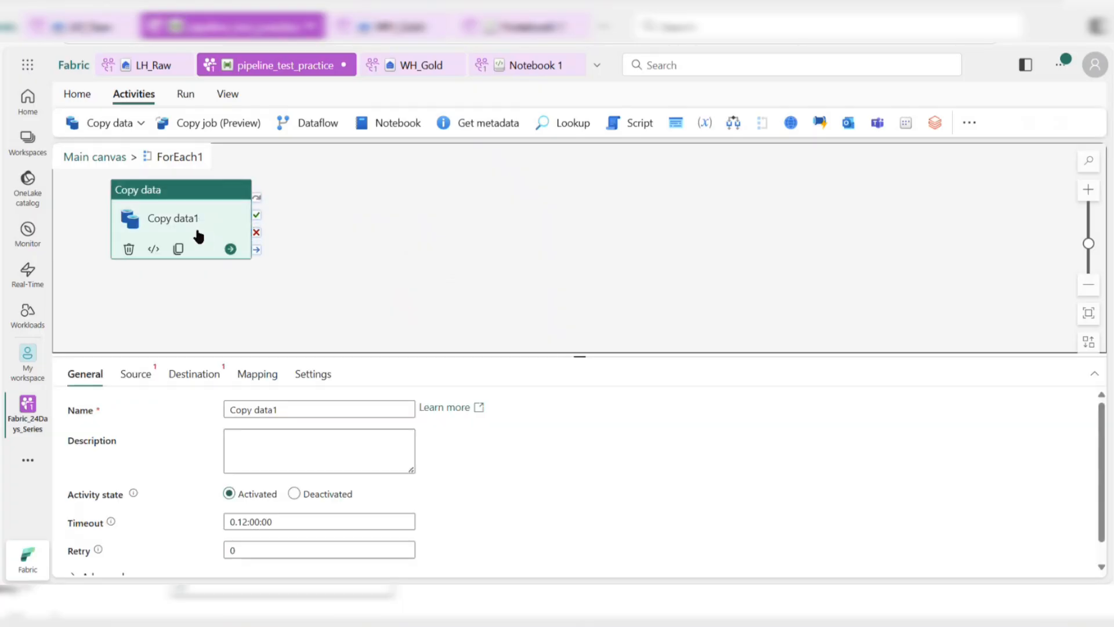
click(124, 376)
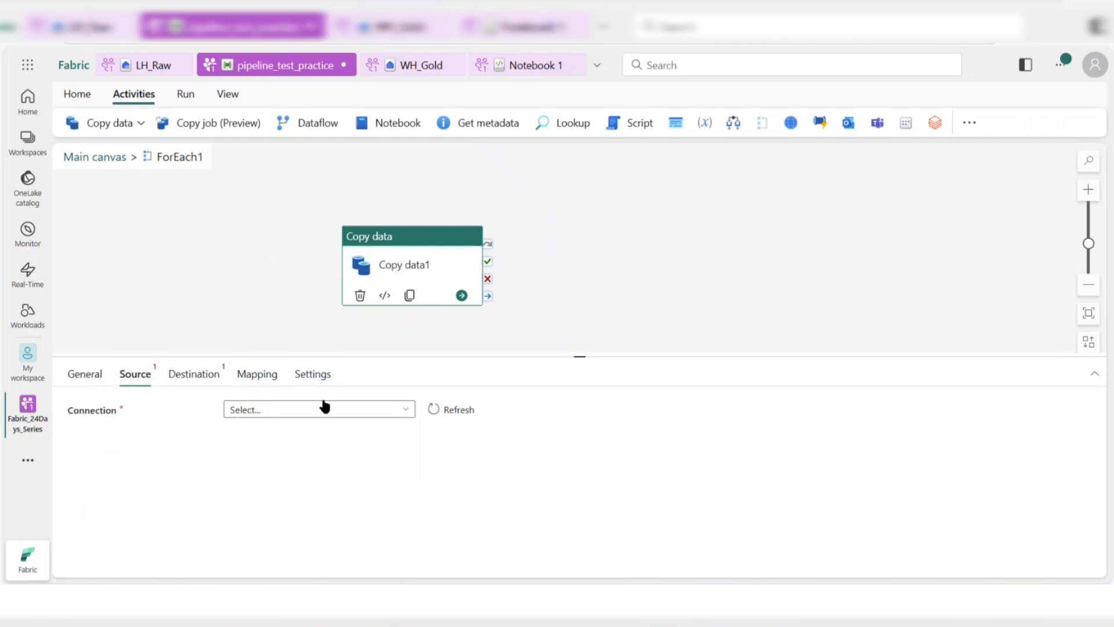
click(312, 409)
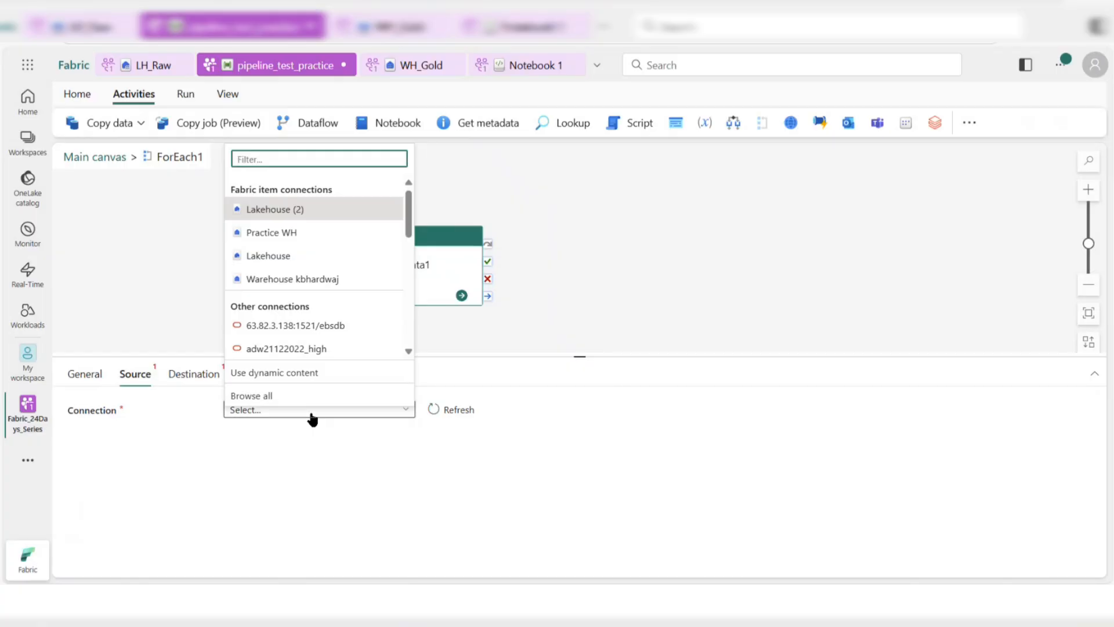
click(302, 239)
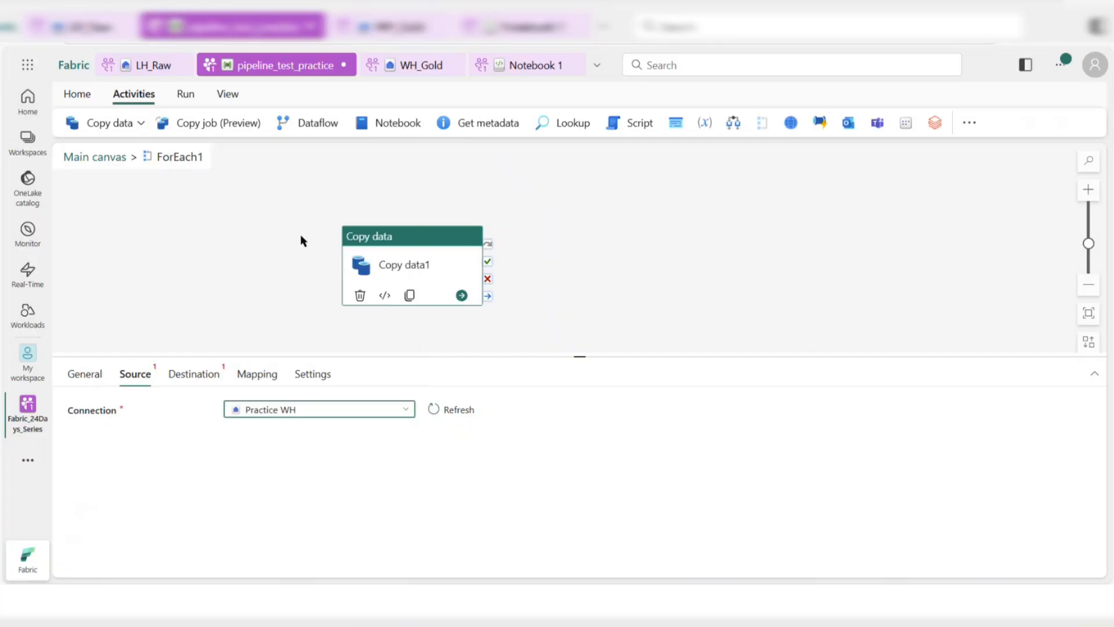
click(395, 412)
click(375, 413)
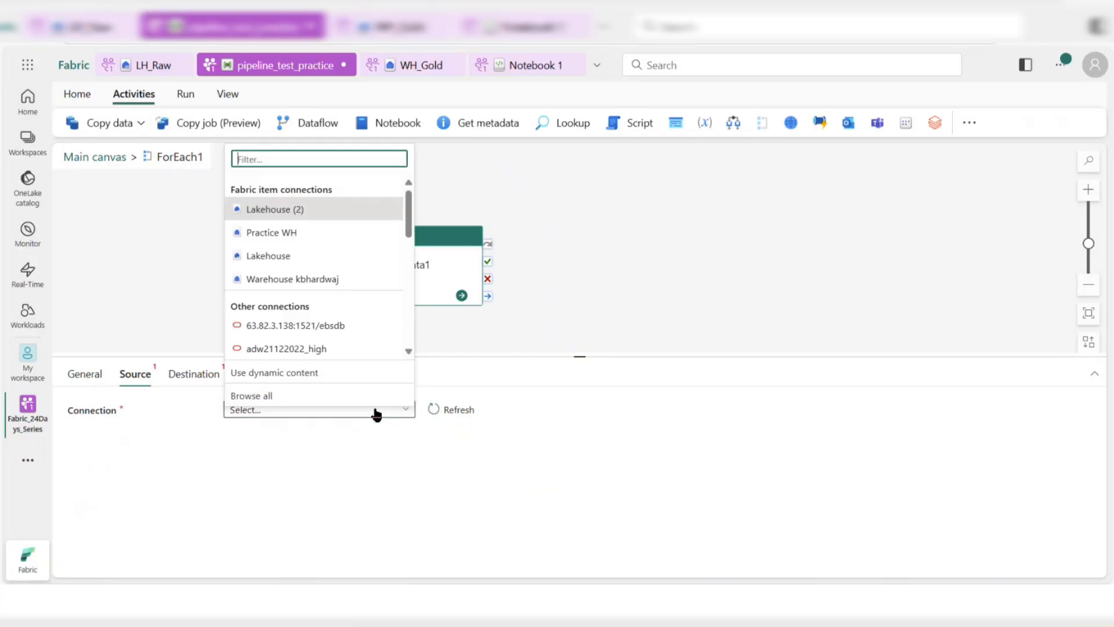
click(301, 281)
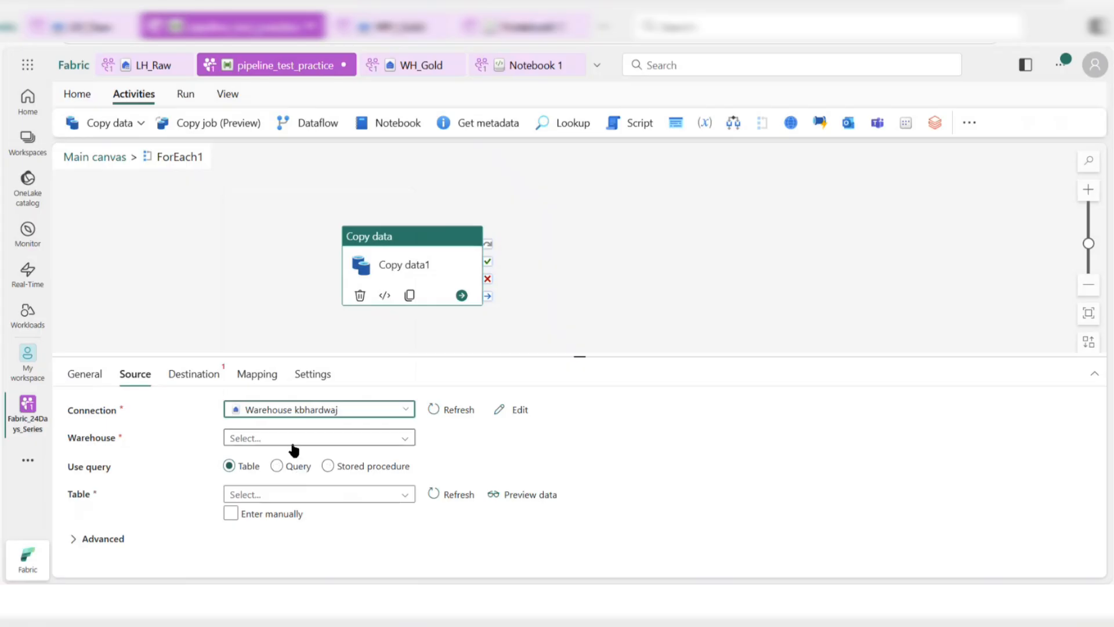
Set Copy data1's source warehouse to WH_Gold and have it read from a query
click(276, 466)
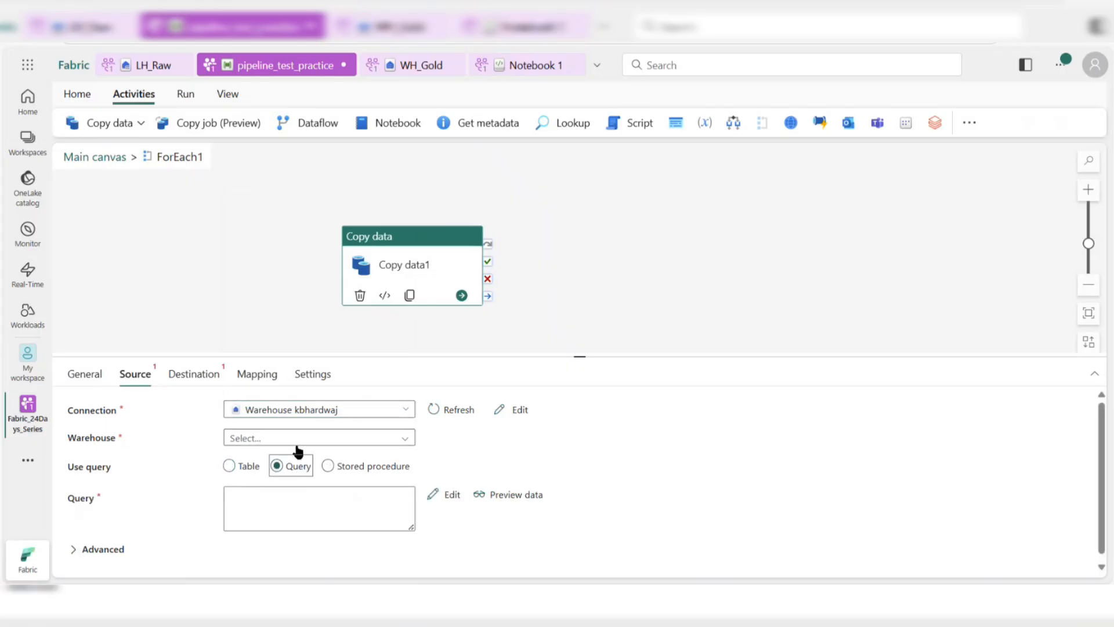
click(300, 443)
click(276, 458)
click(272, 503)
text(SE)
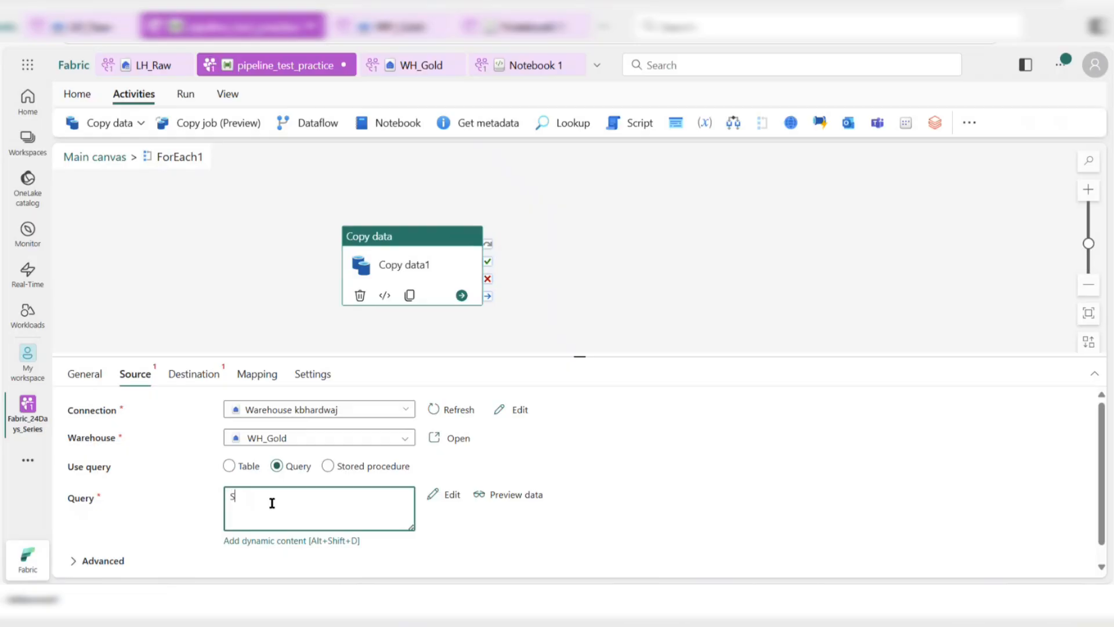
key(BackSpace)
key(BackSpace)
click(268, 542)
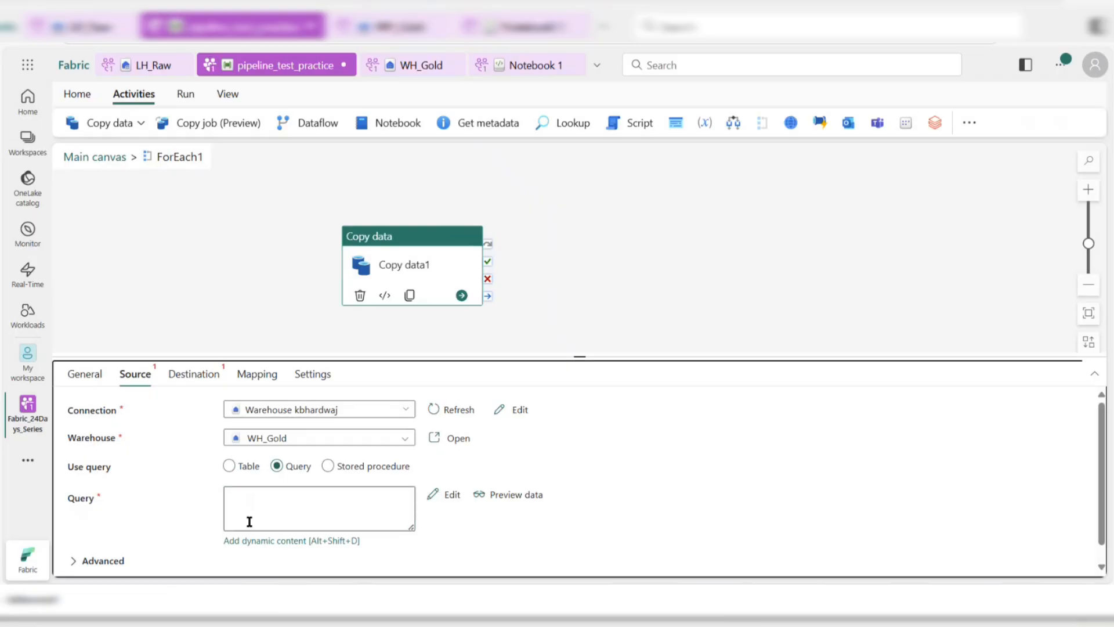
click(294, 524)
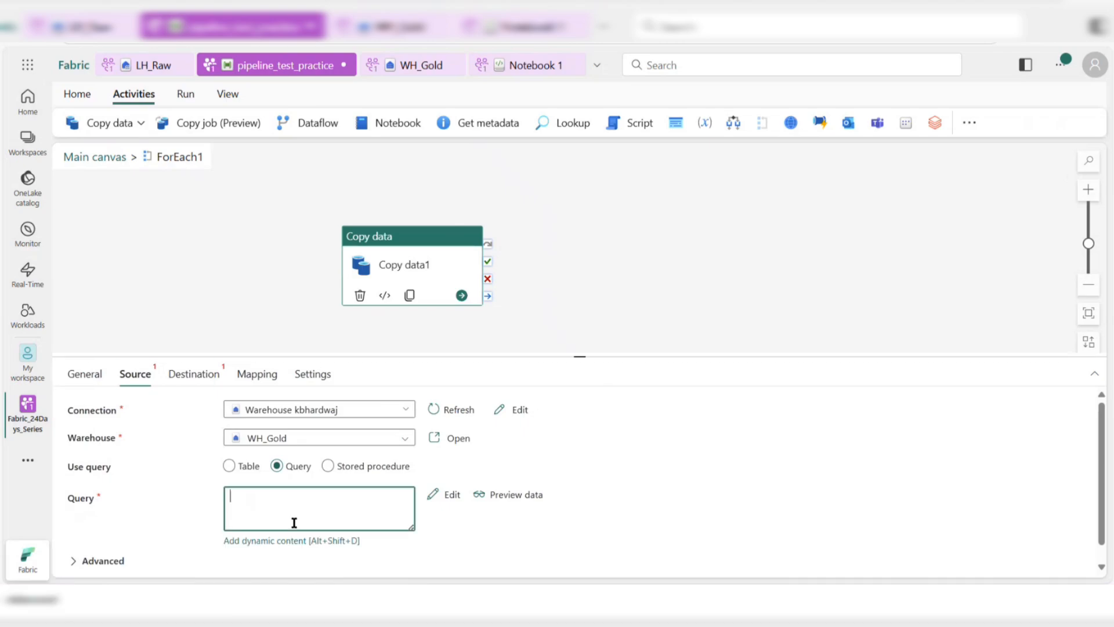
click(287, 539)
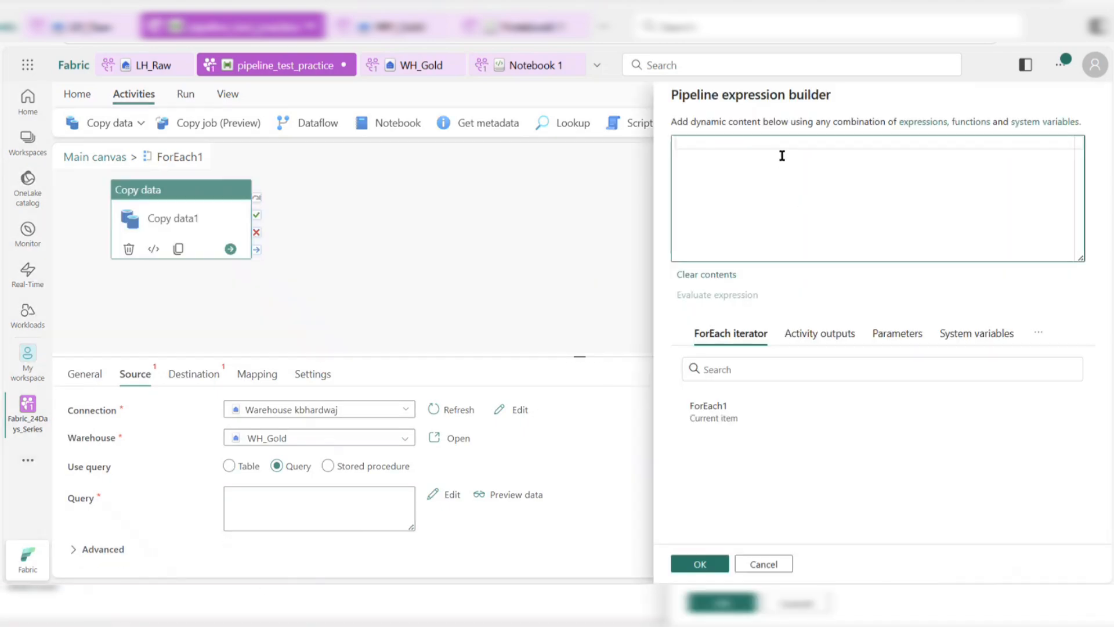
text(@c)
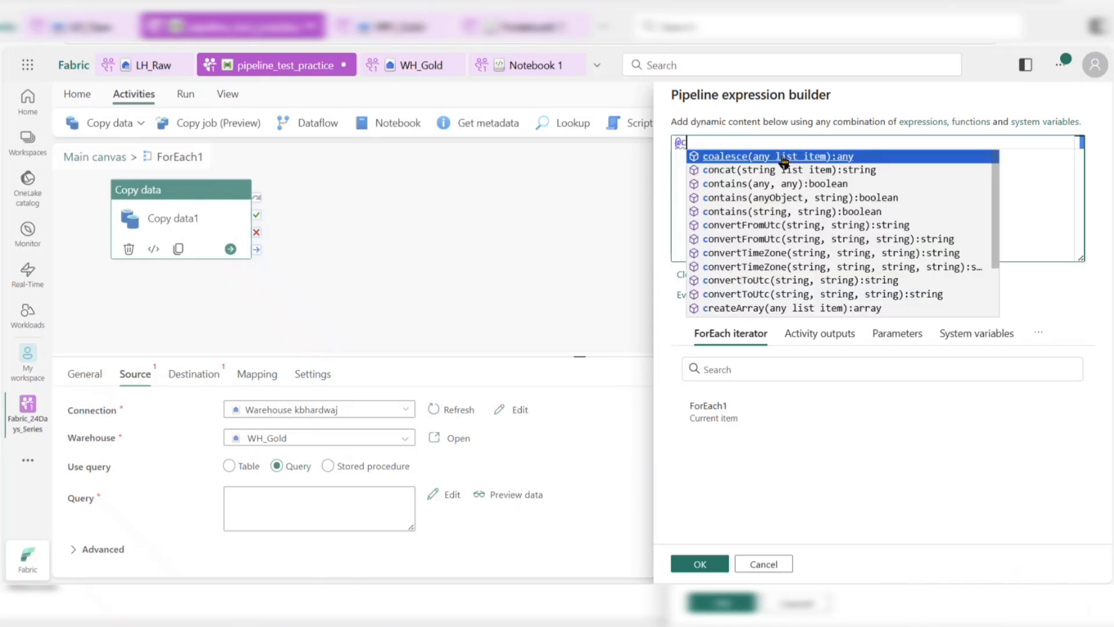
click(755, 166)
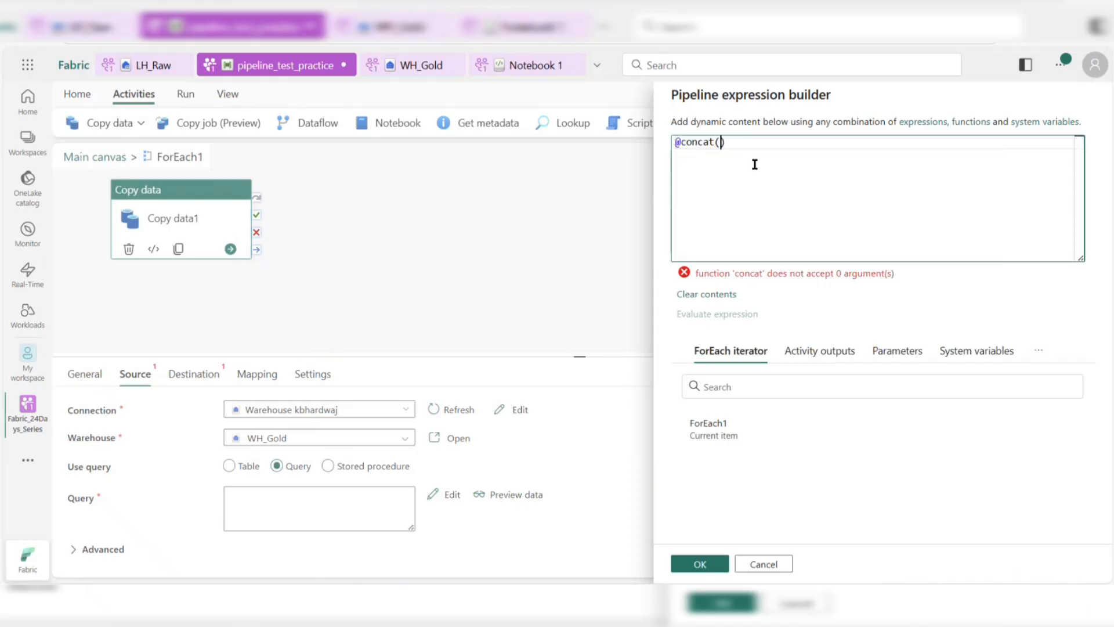
text(')
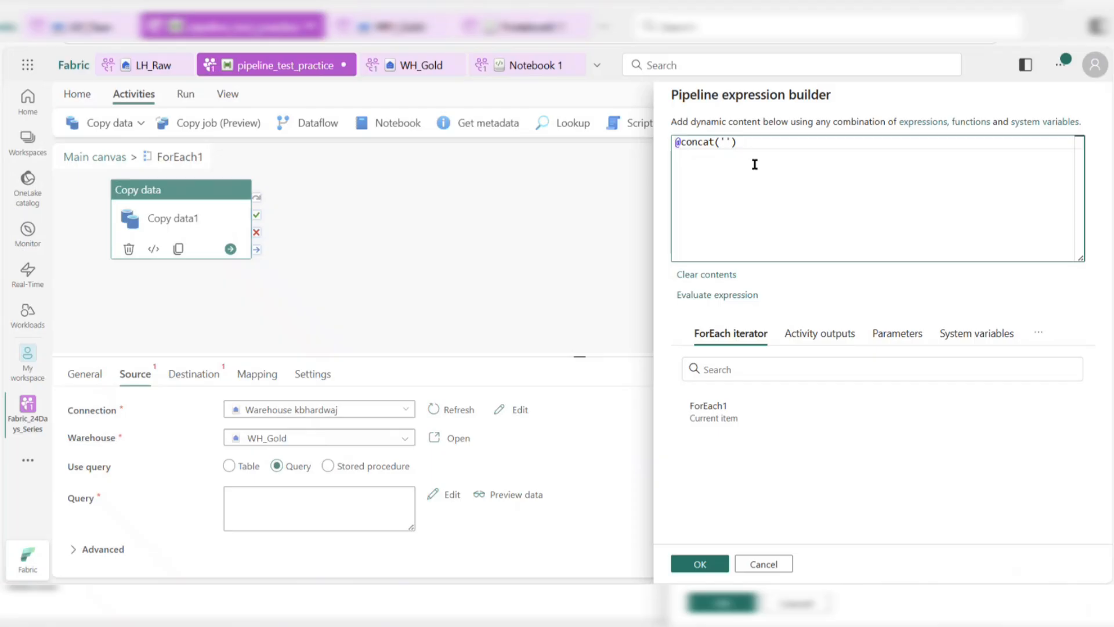
text(SELECT * FROM',)
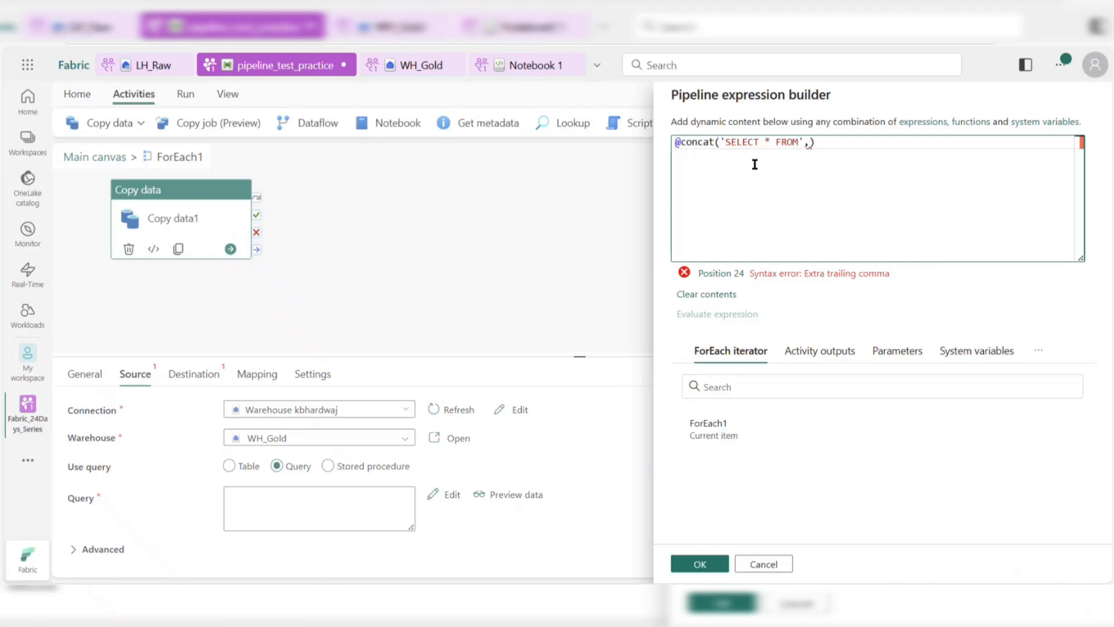
Extend the concat expression with item().TABLE_SCHEMA as the second argument and a '.' separator as the third
text(ite)
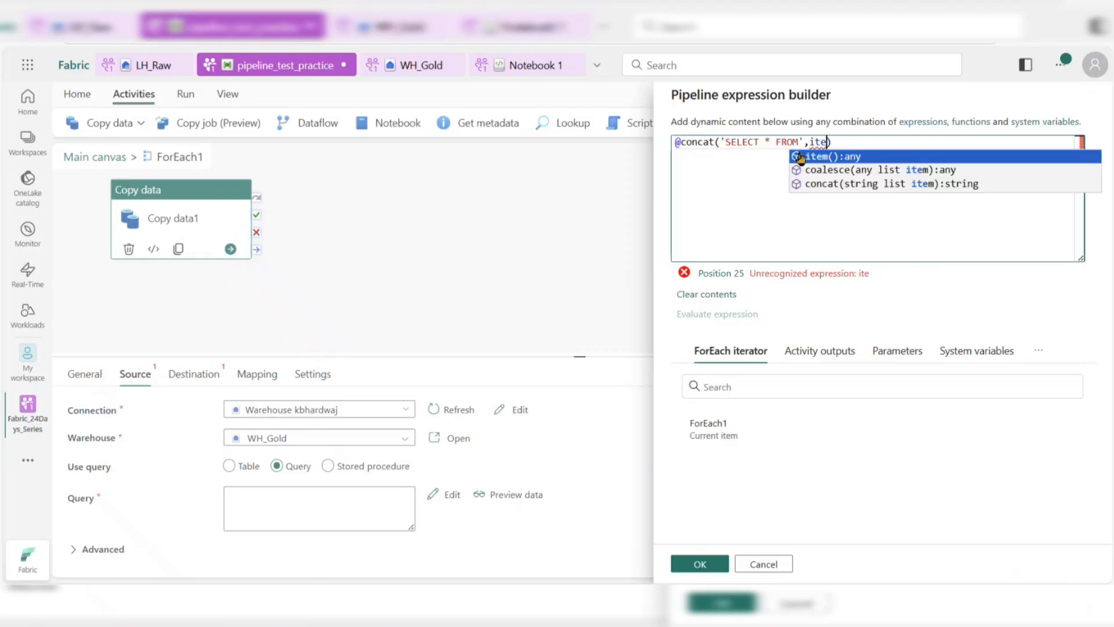
text(m()
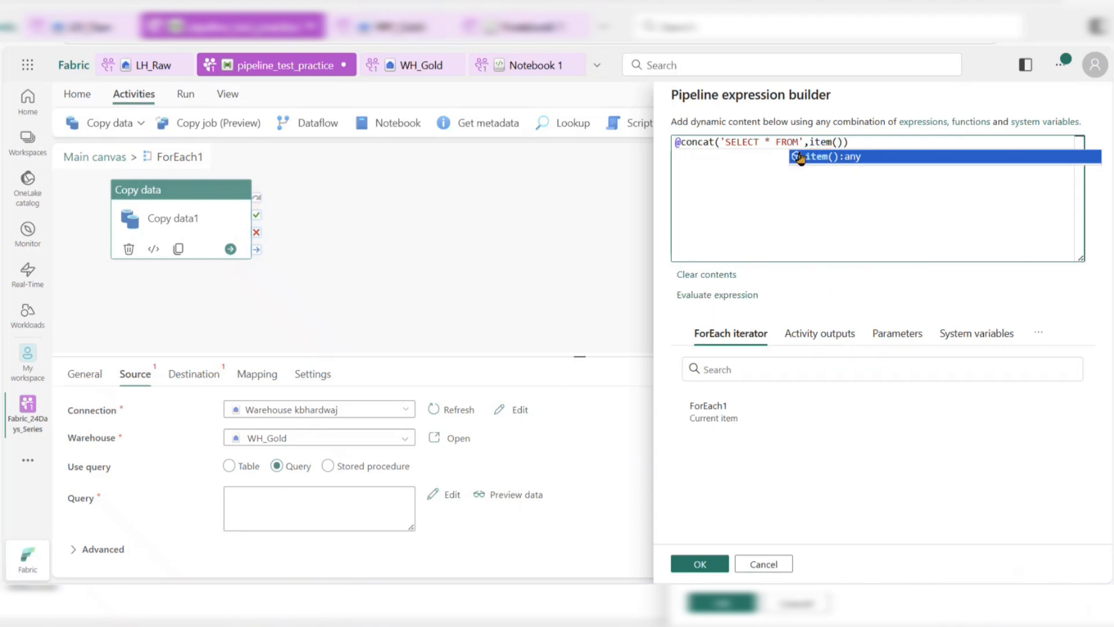
key(Right)
text(.)
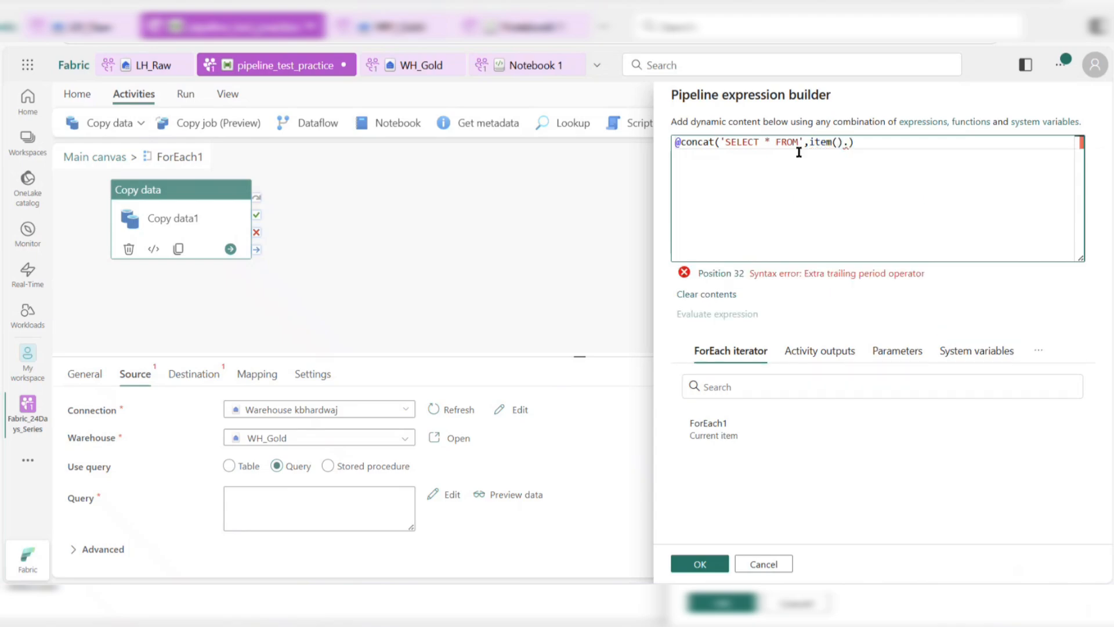
text(T)
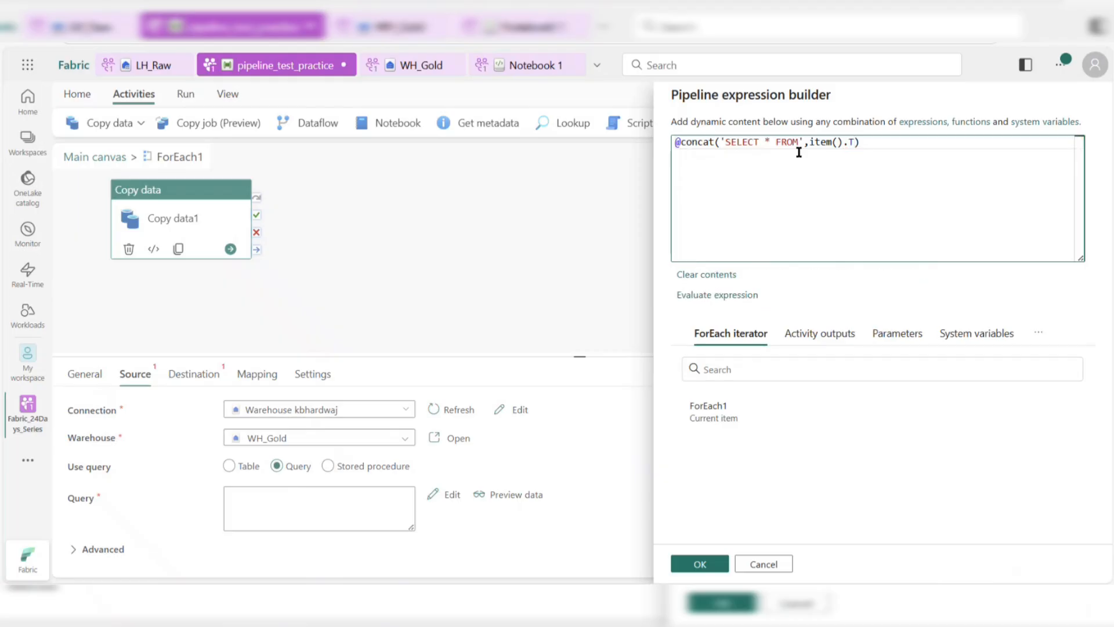
text(ABLE_SCHEMA,)
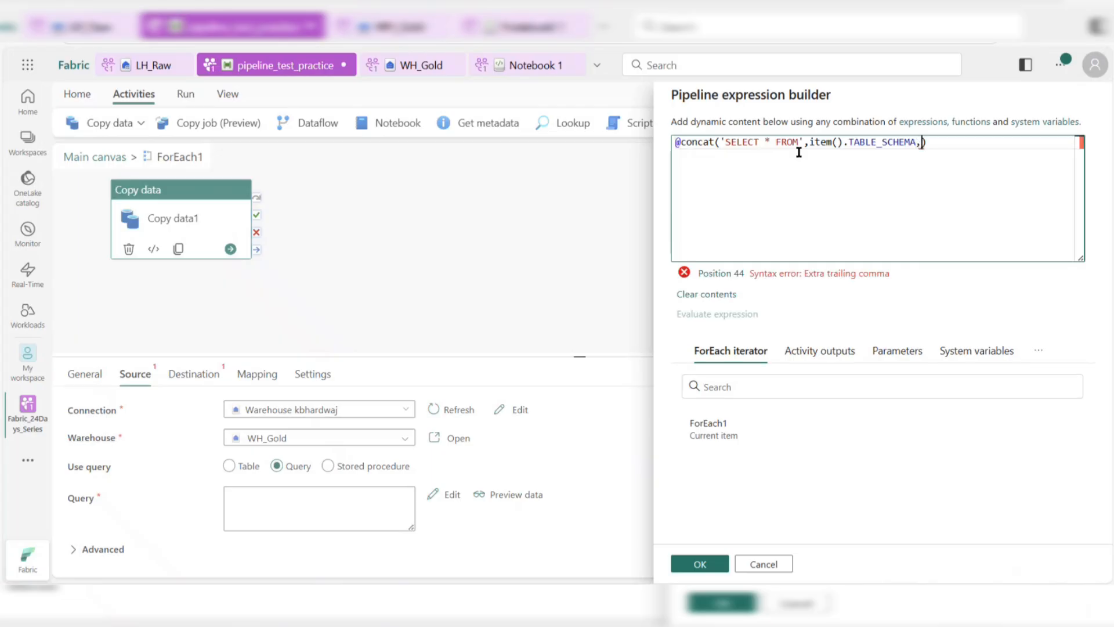
text(")
key(BackSpace)
text('.)
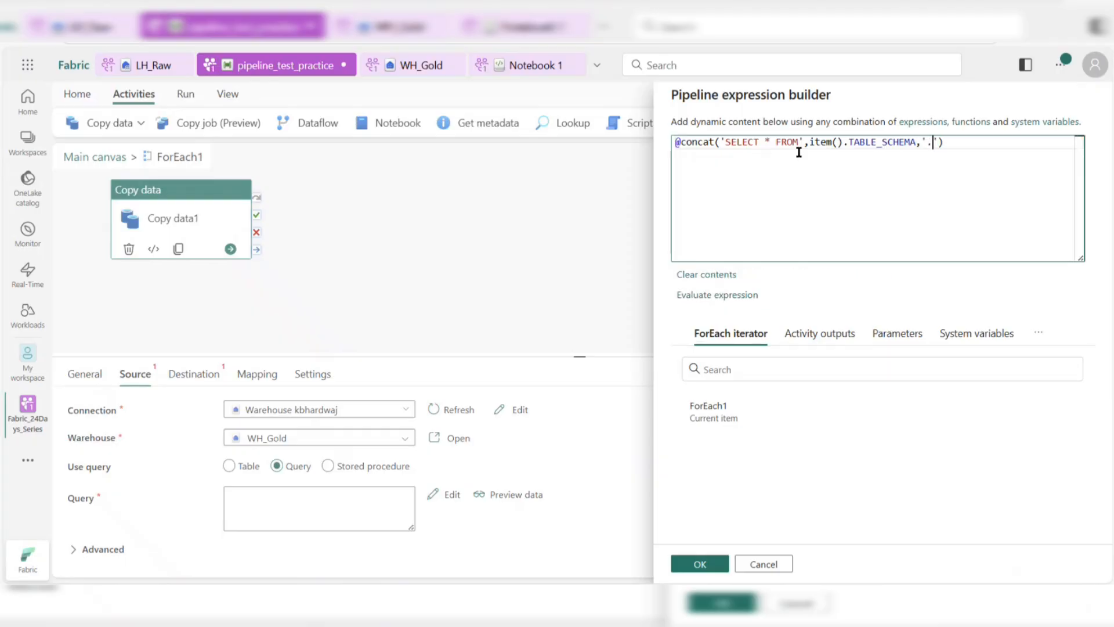
text(',ITE)
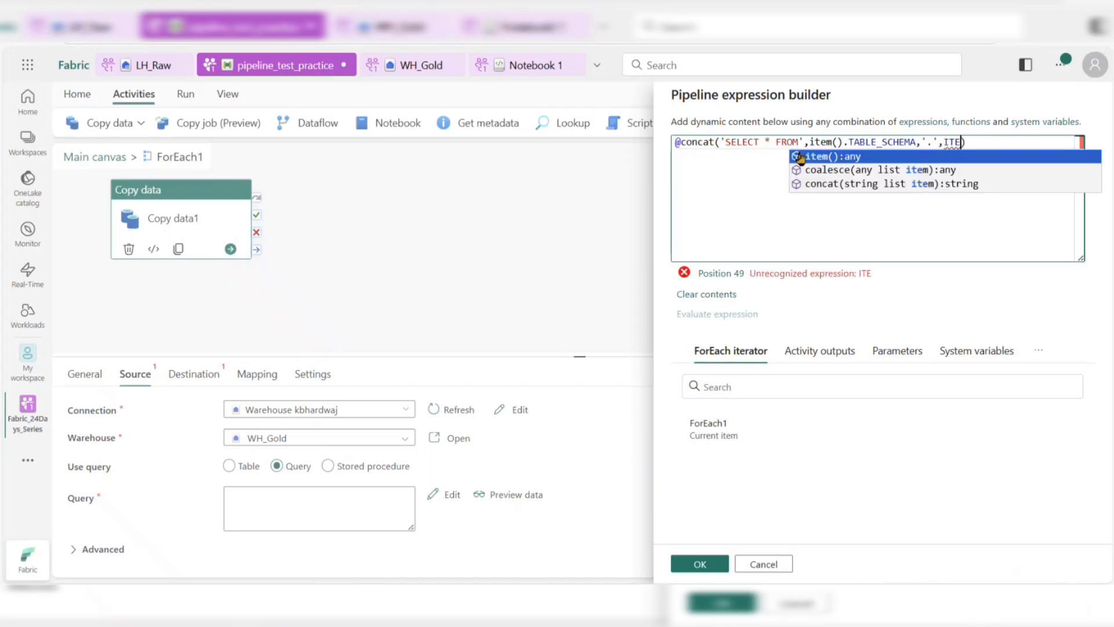
text(M)
key(BackSpace)
key(BackSpace)
key(BackSpace)
key(BackSpace)
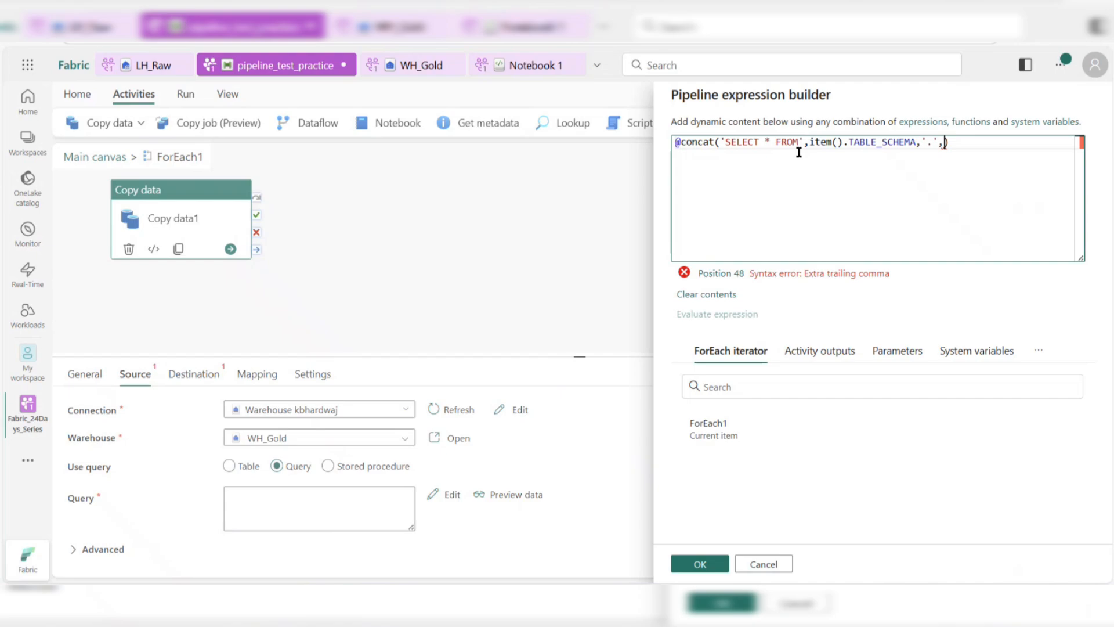
text(item())
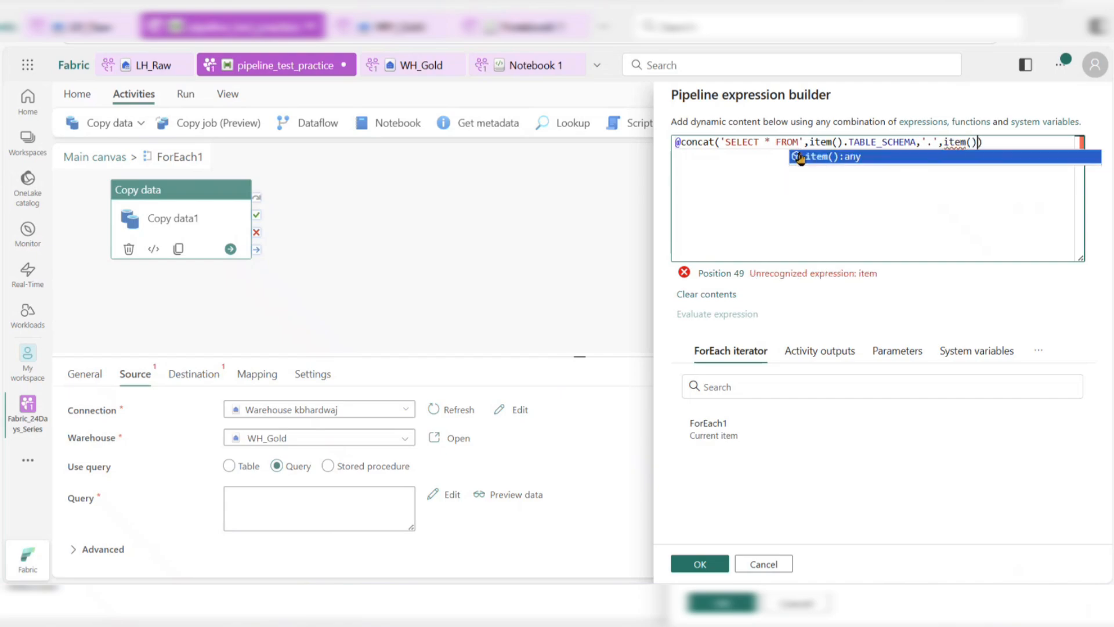
text(.)
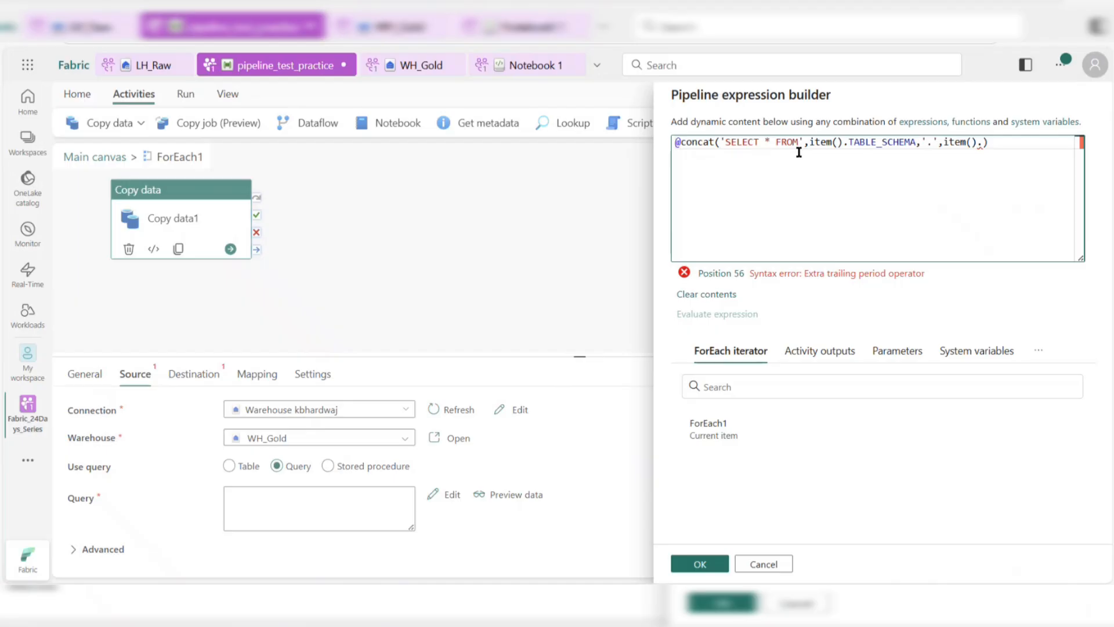
text(TABLE)
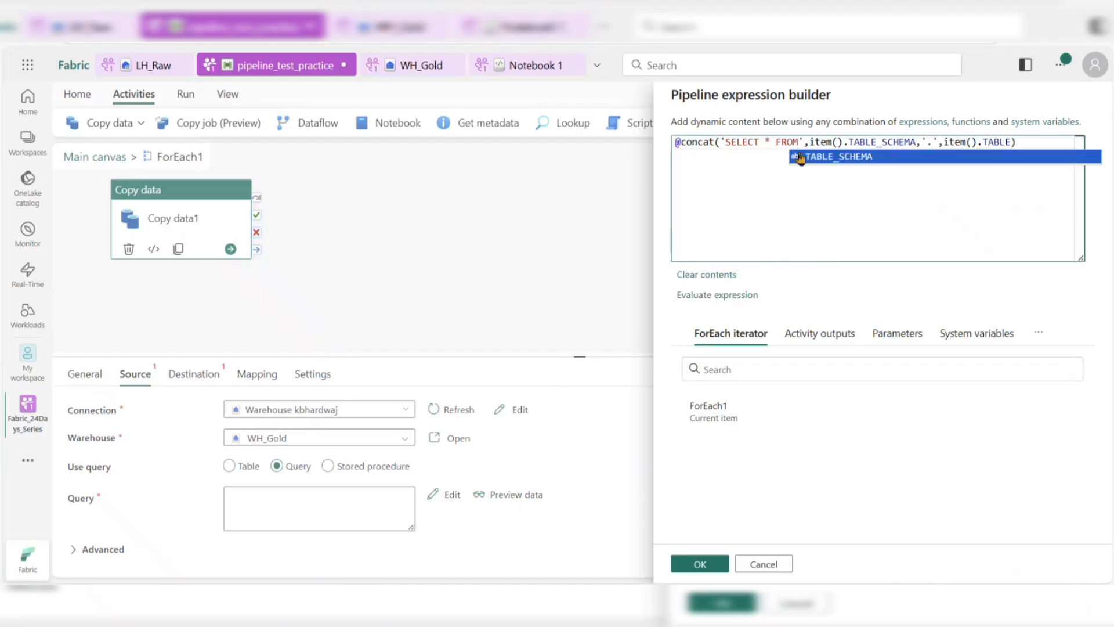
text(_NA)
text(ME)
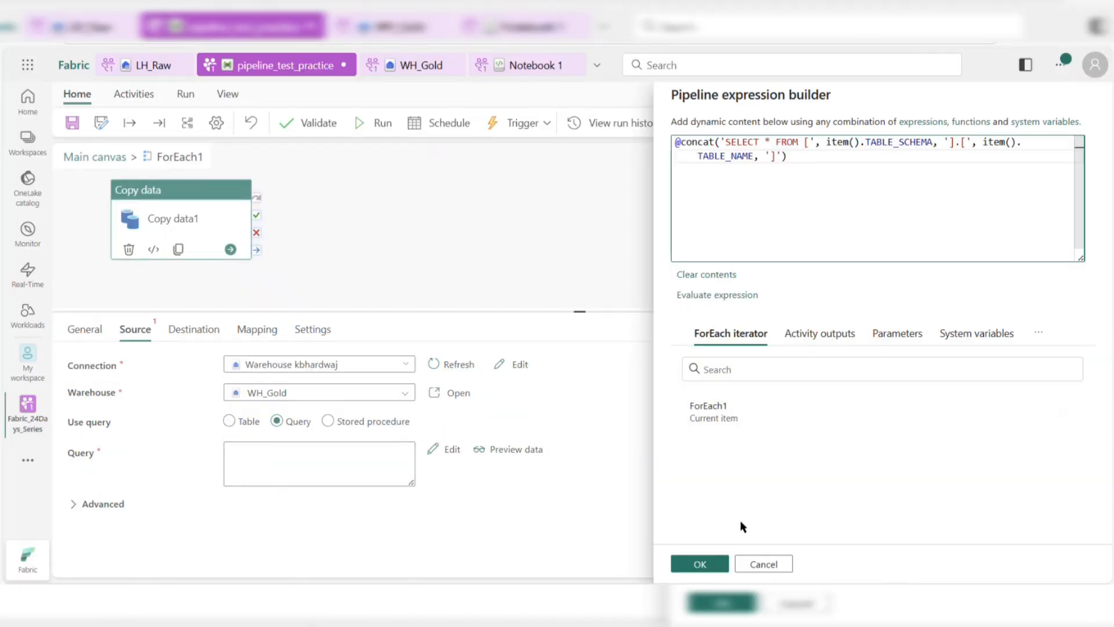
click(700, 564)
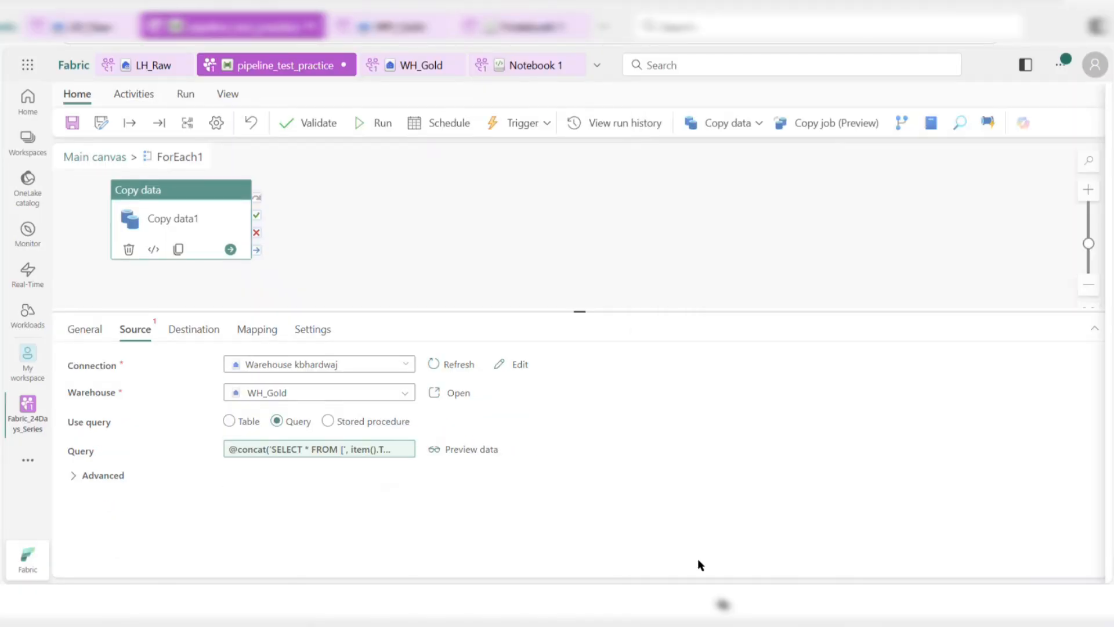
Check which parameter values and types the preview of Copy data1's source query asks for, and cancel the preview
click(458, 453)
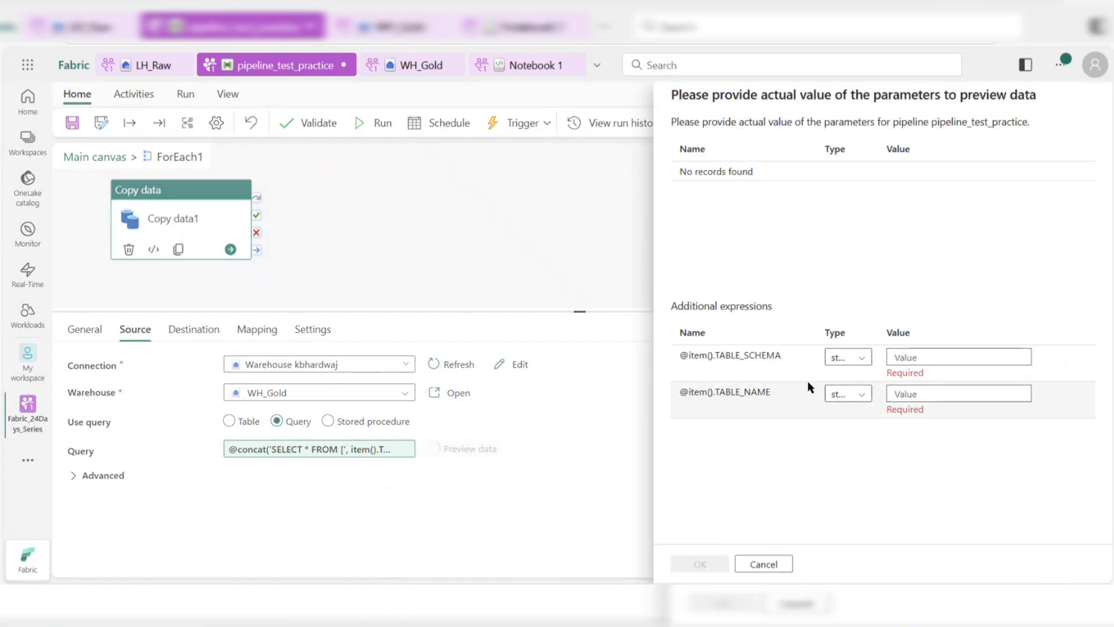
click(848, 357)
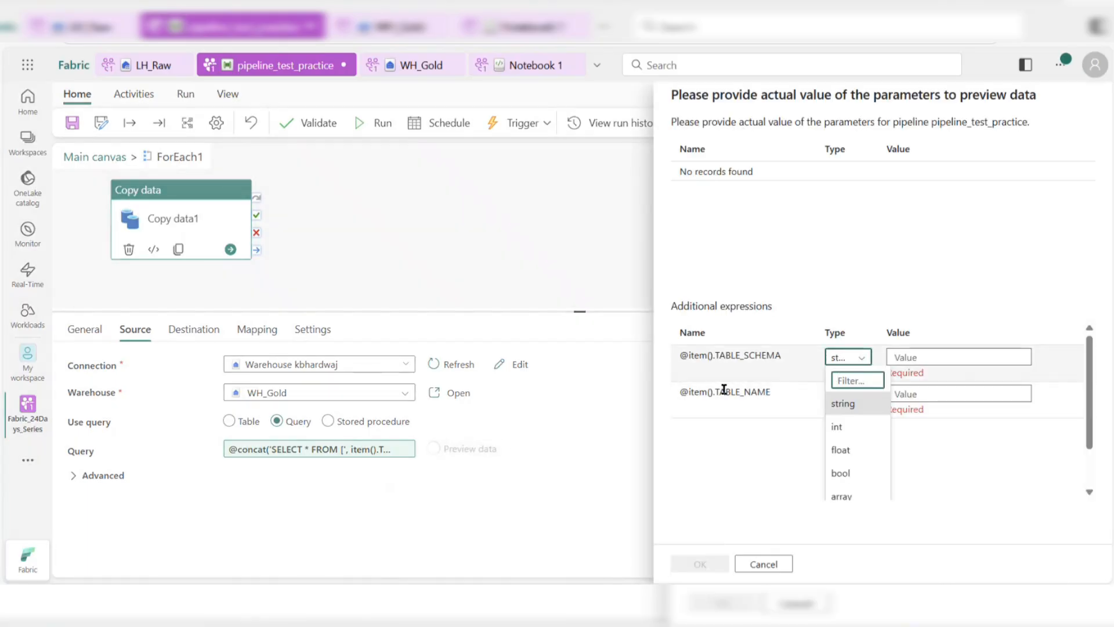
click(607, 279)
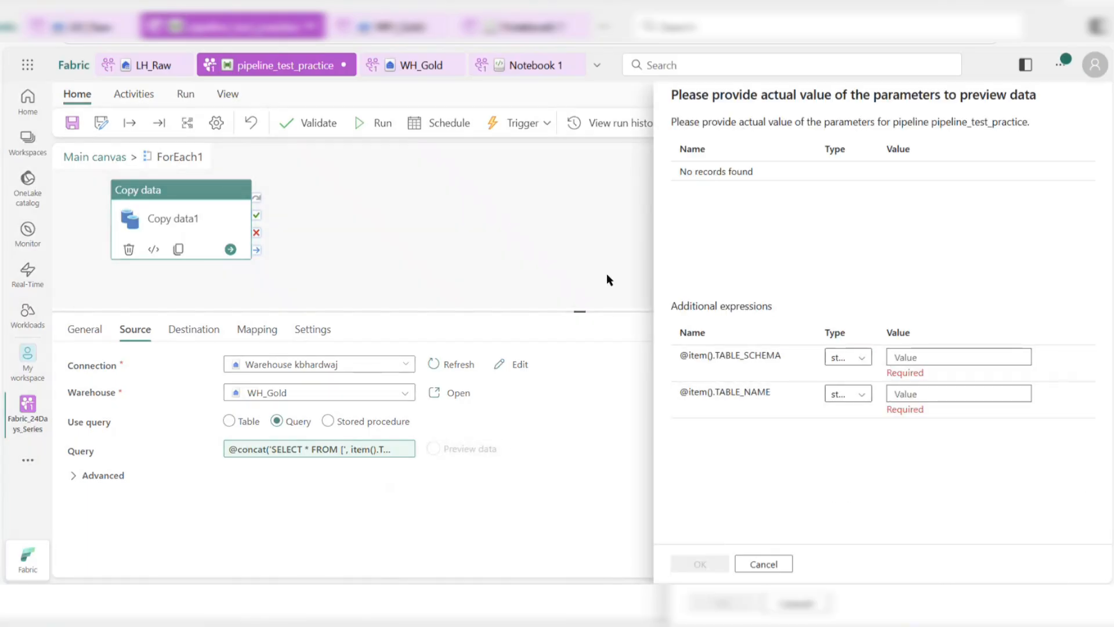
click(776, 569)
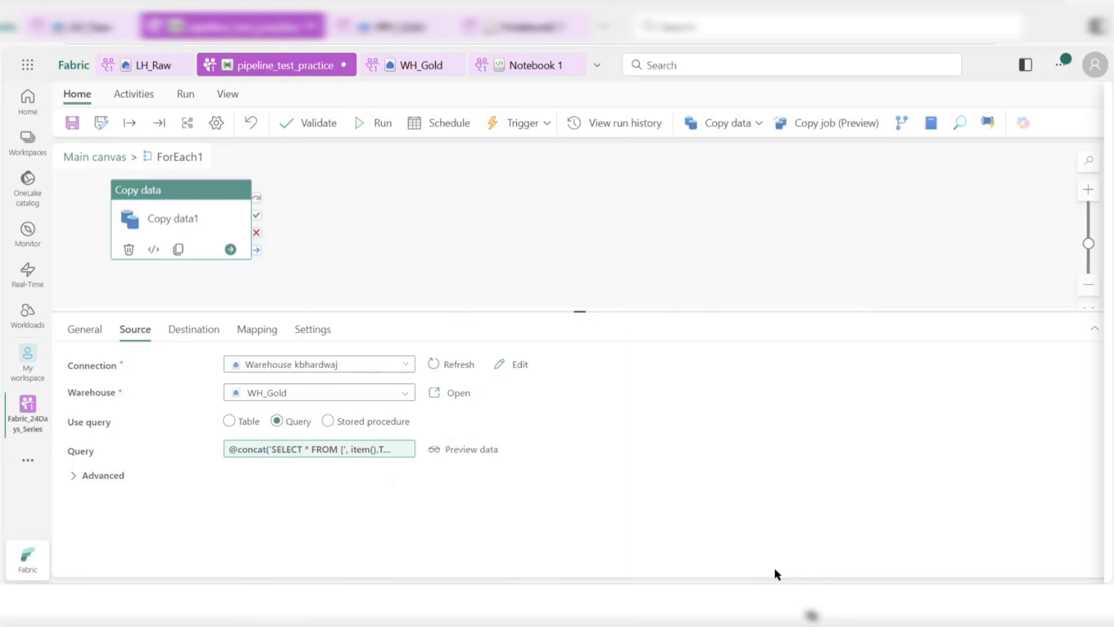
Review Copy data1's destination settings, save the pipeline and run it
click(198, 331)
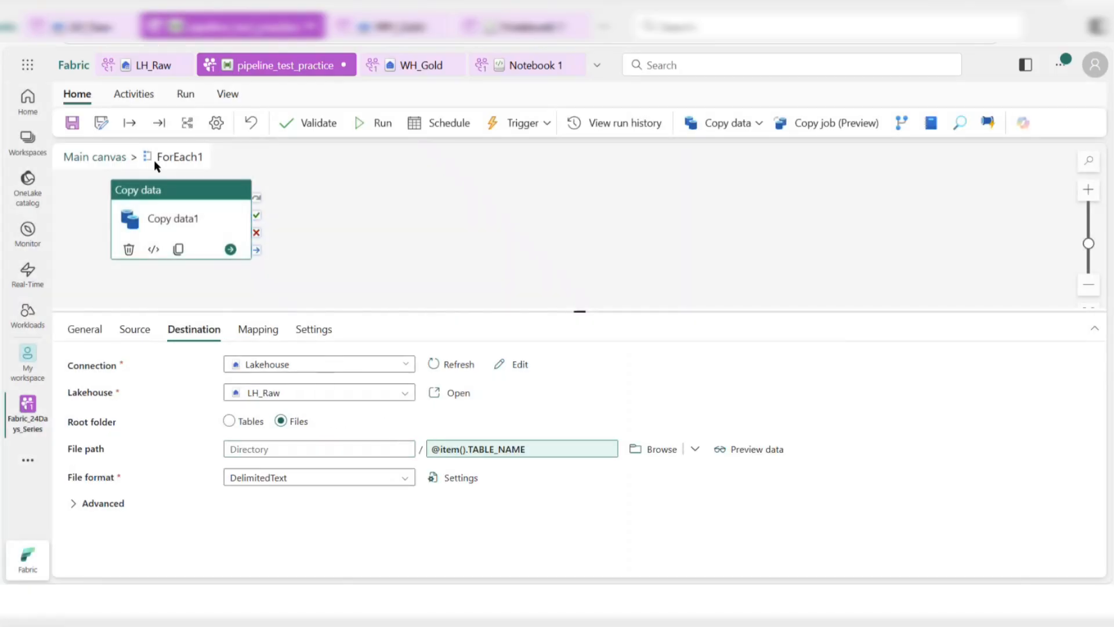
click(72, 123)
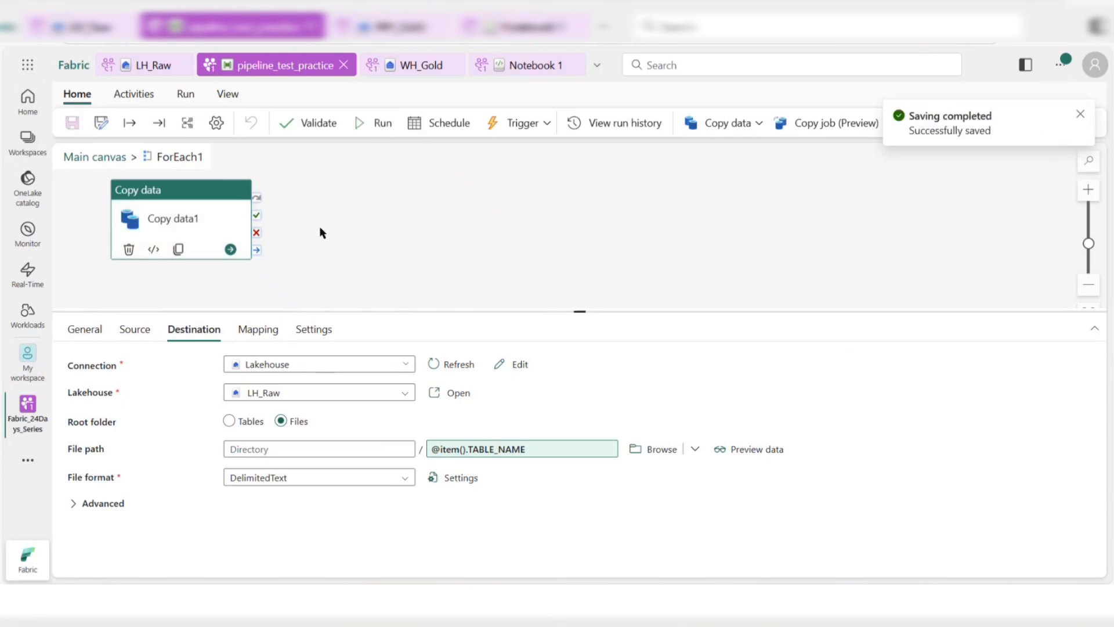
click(380, 124)
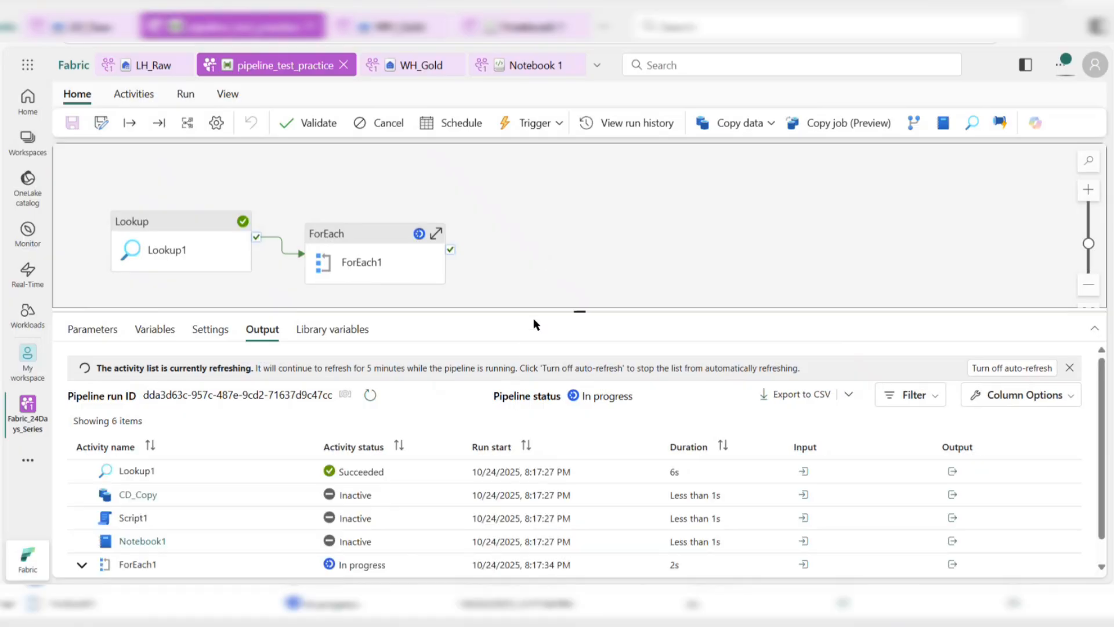
Enlarge the run output and monitor the Lookup1, ForEach1 and Copy data1 activity statuses until the run ends
drag(543, 312, 556, 283)
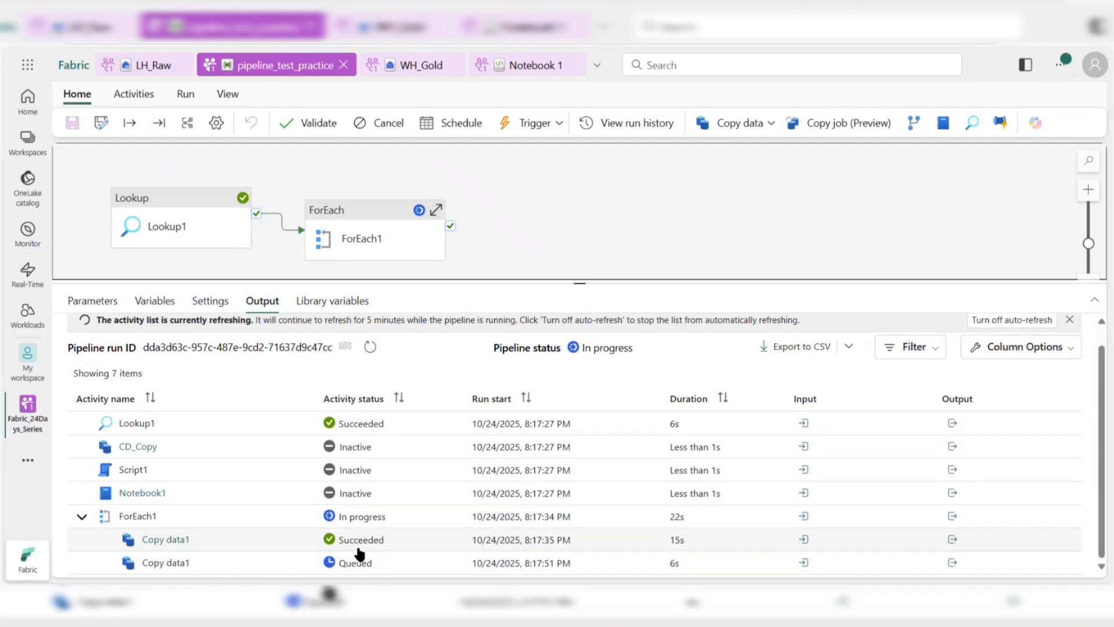
scroll(361, 543, down, 1)
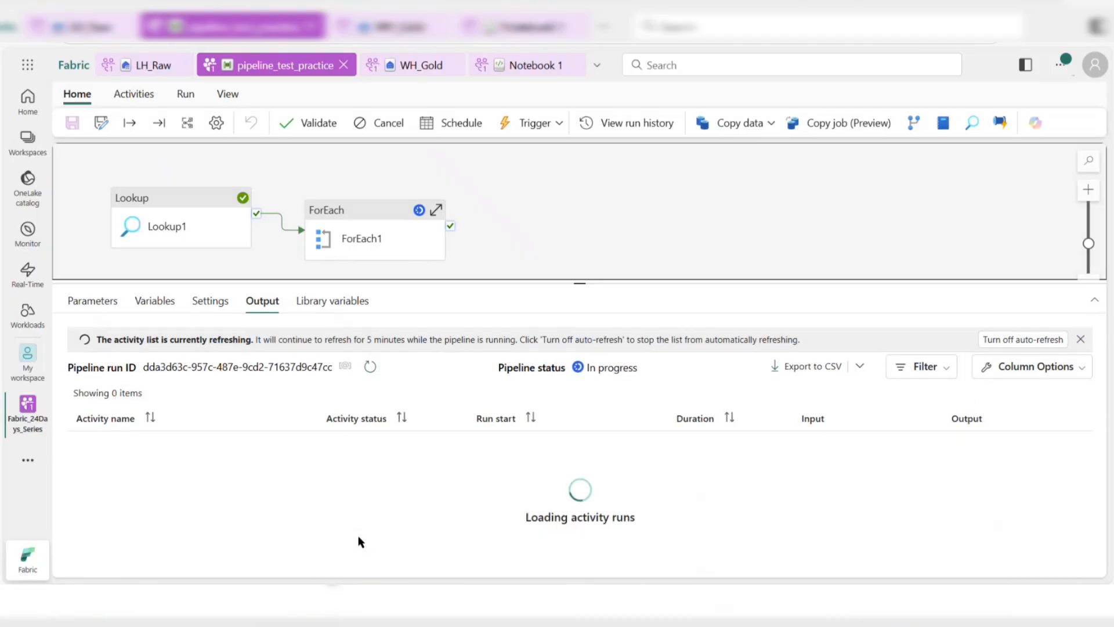
scroll(360, 543, down, 1)
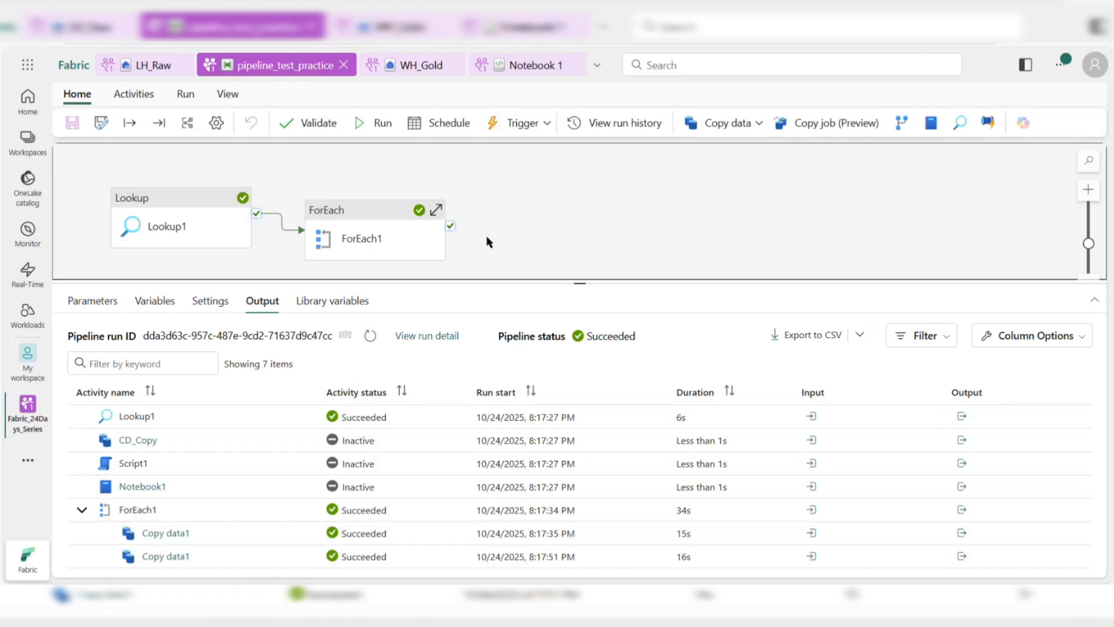
click(417, 245)
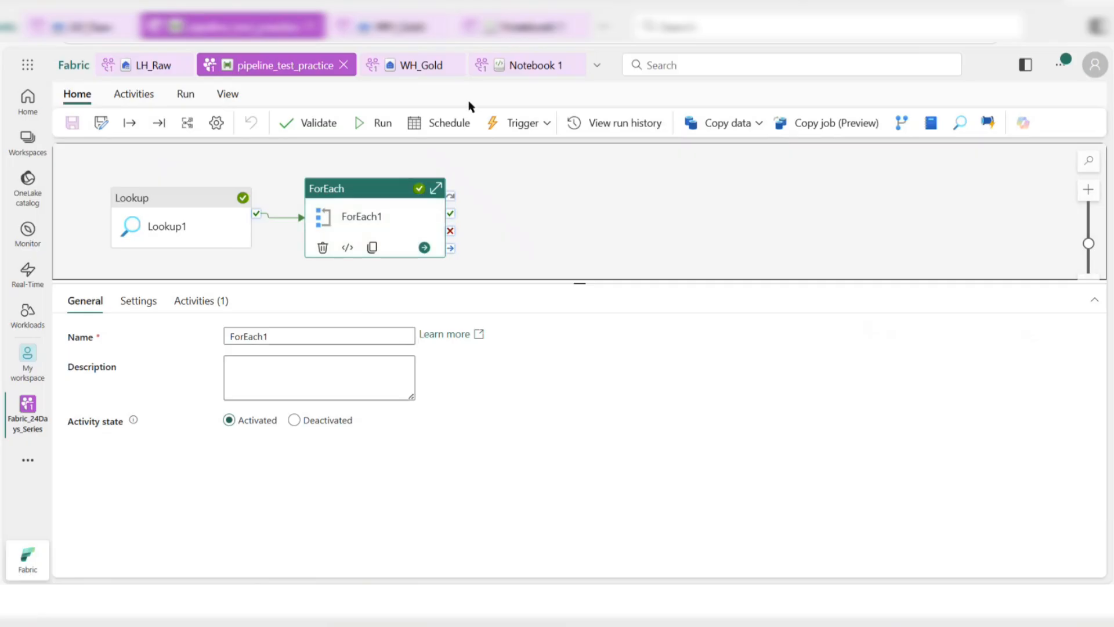
View the Files folder of the LH_Raw lakehouse and recheck Copy data1's destination settings inside ForEach1
click(155, 68)
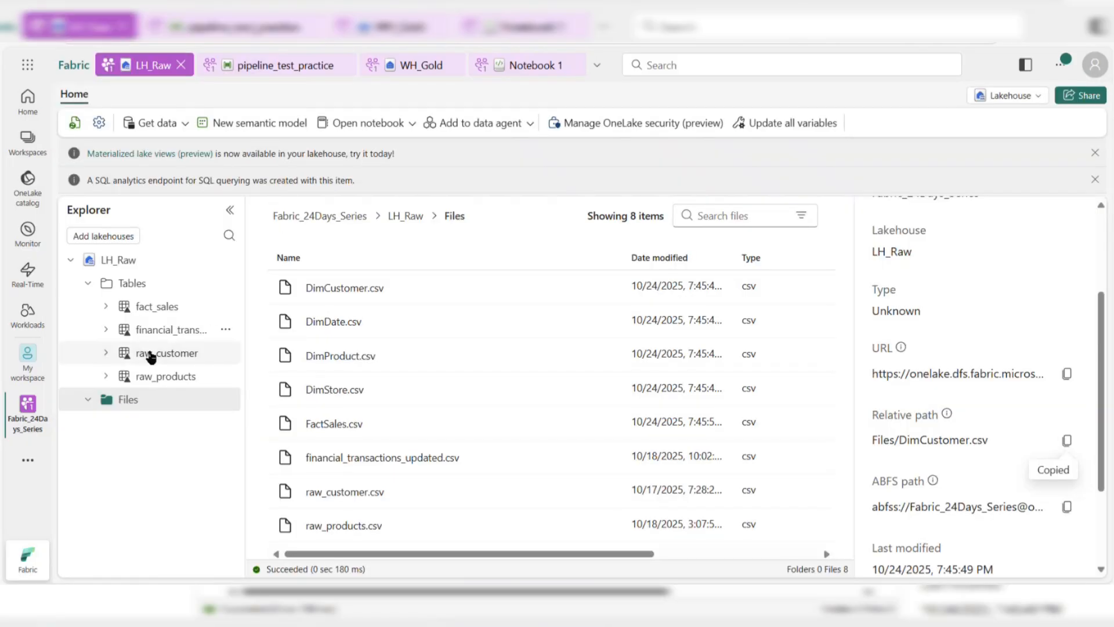
click(149, 400)
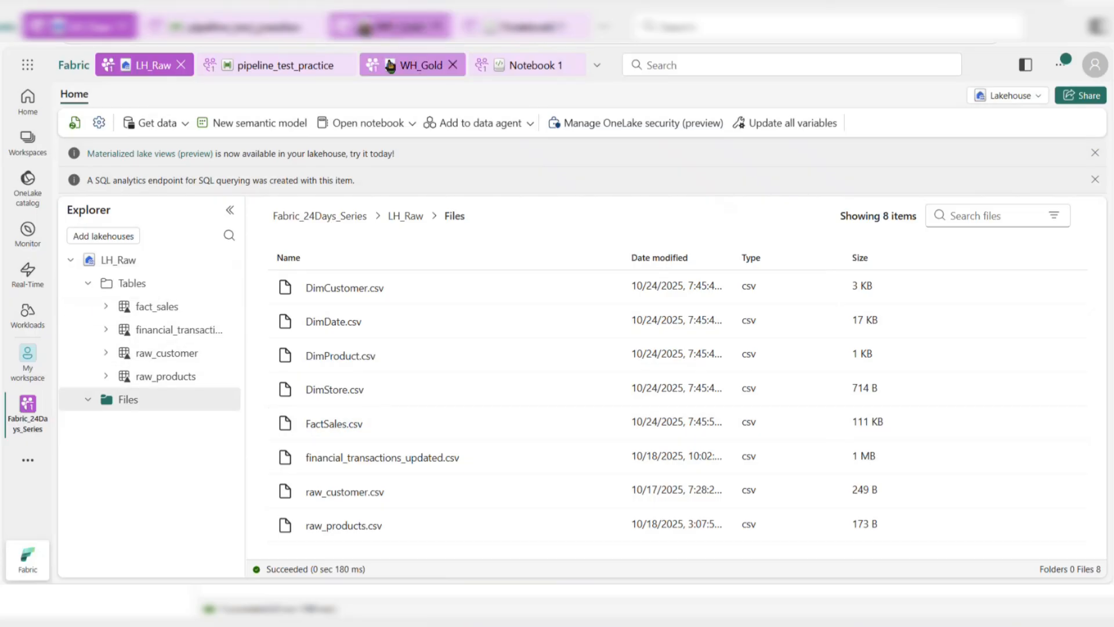
click(297, 71)
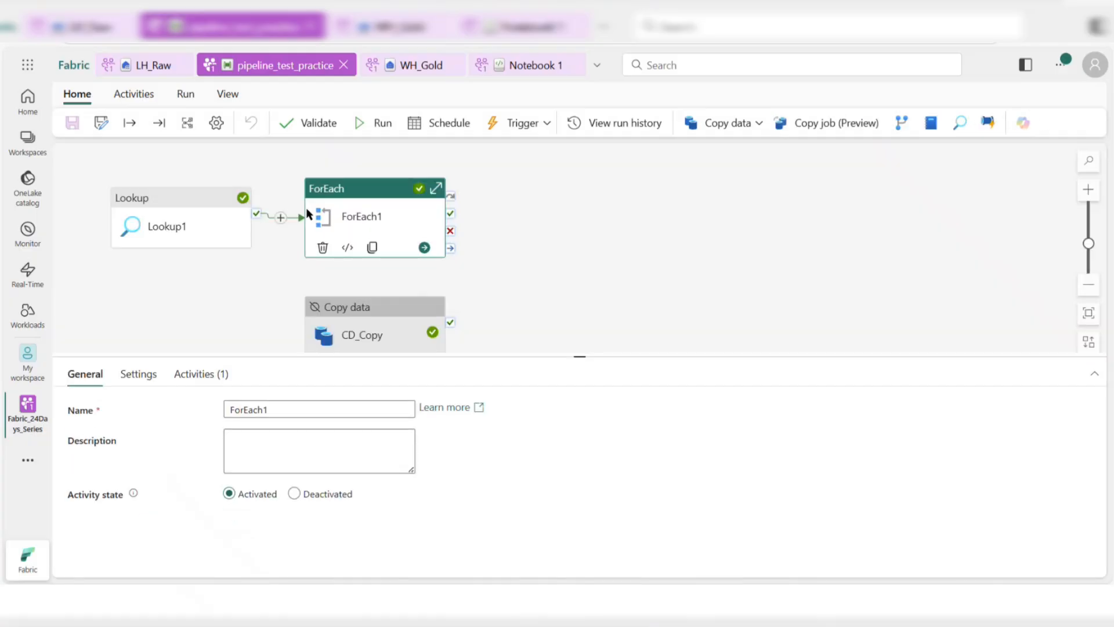
click(355, 213)
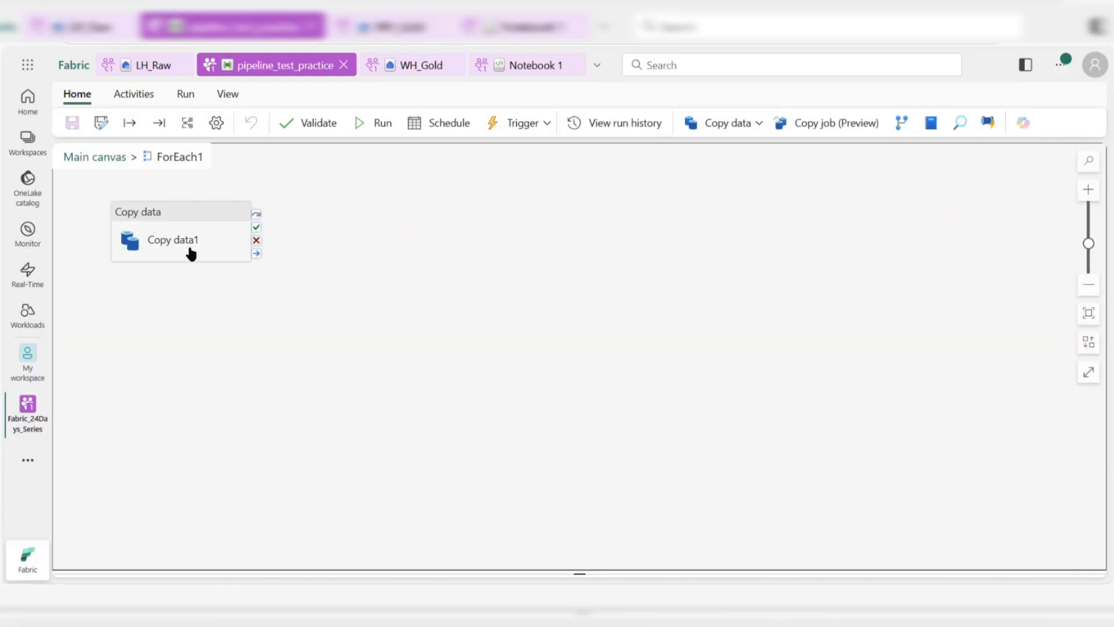
click(192, 252)
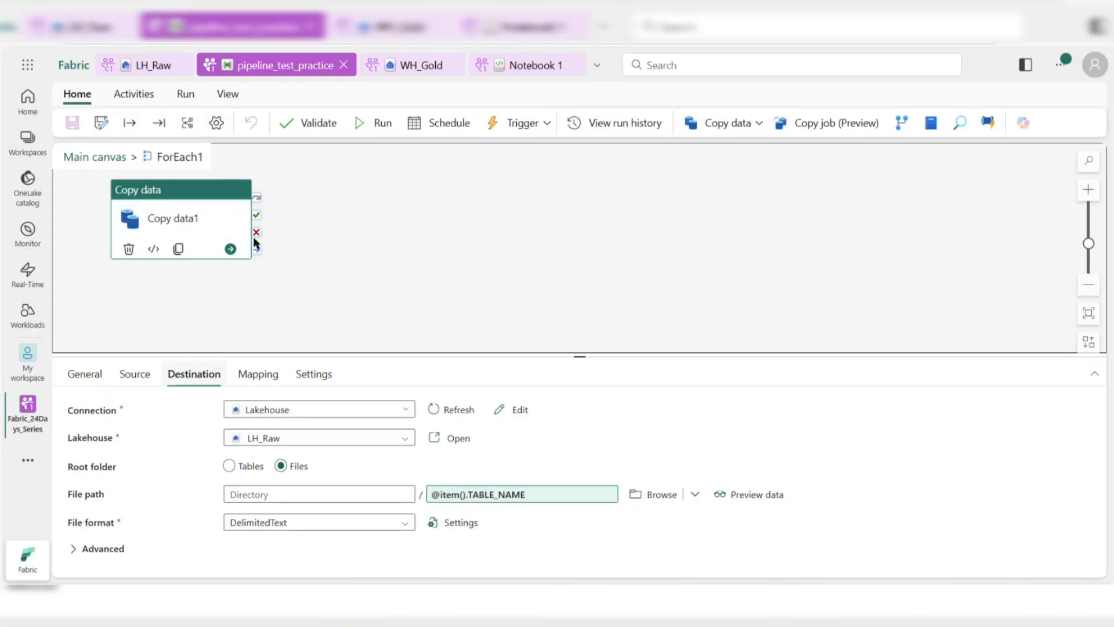
Refresh the Files folder of the LH_Raw lakehouse and examine its file list for the copied warehouse tables
click(162, 69)
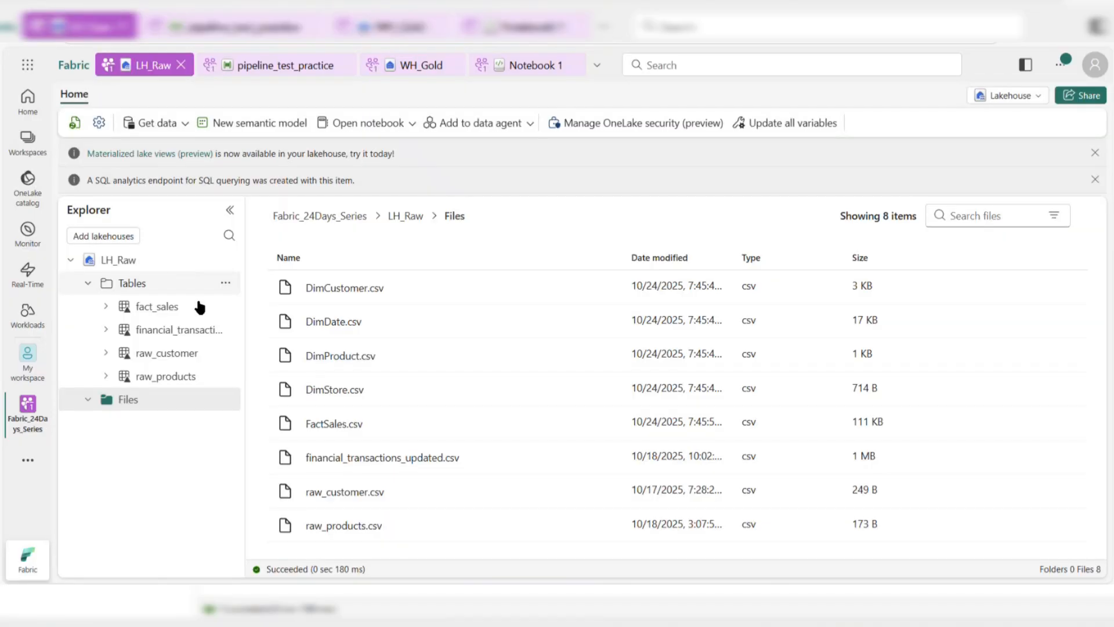
click(226, 400)
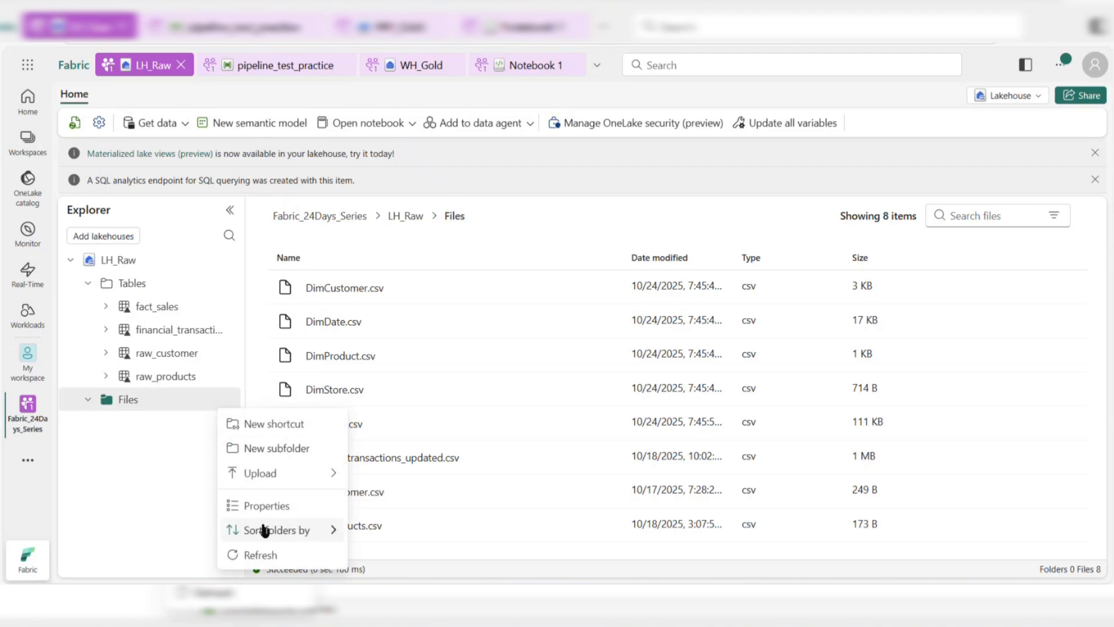
click(260, 554)
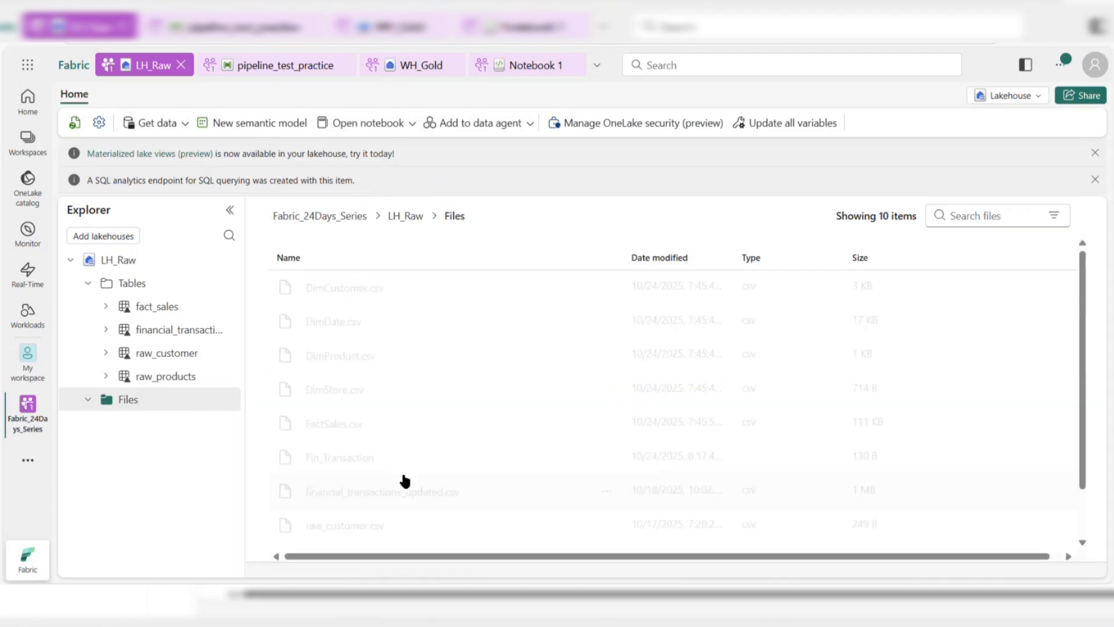
scroll(406, 479, down, 2)
scroll(405, 479, up, 2)
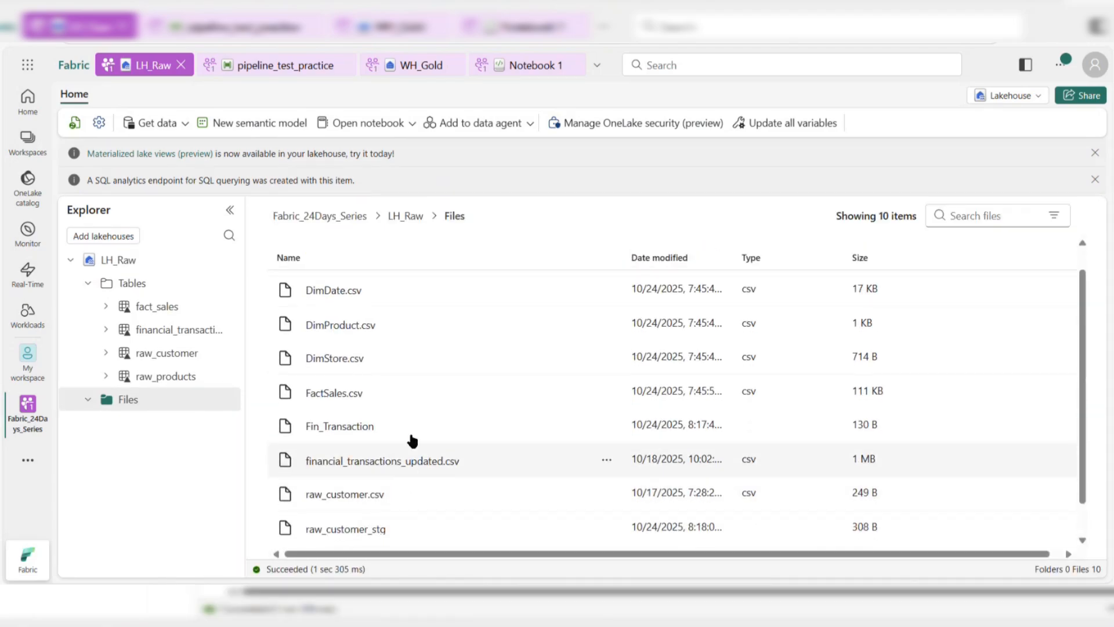
scroll(349, 459, down, 2)
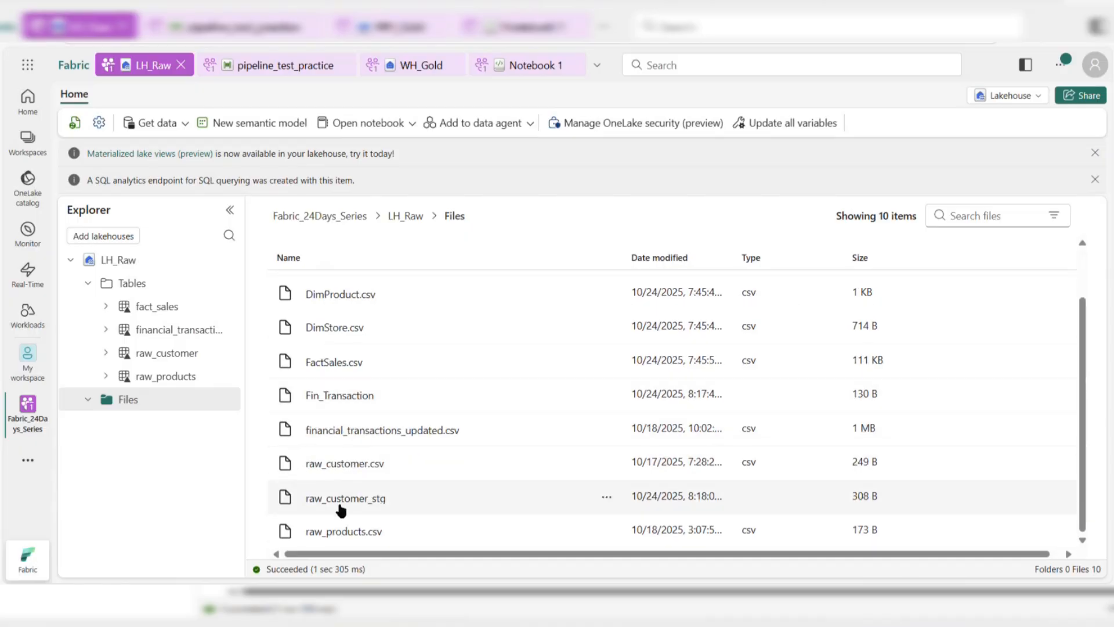
scroll(341, 505, up, 2)
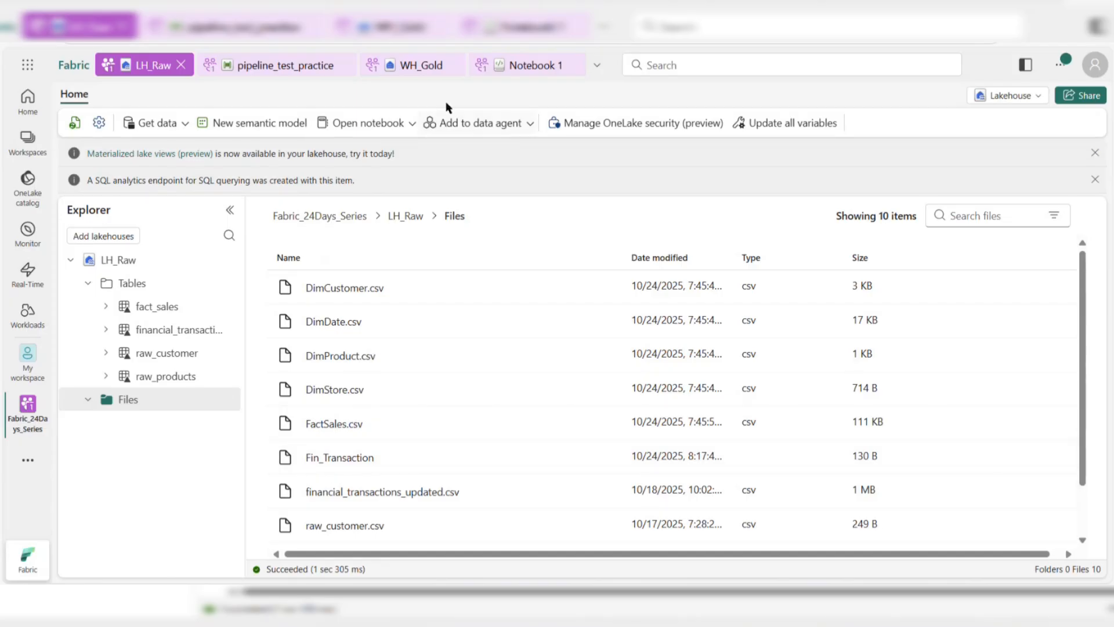
Return to the main canvas of pipeline_test_practice and deactivate the Lookup1 and ForEach1 activities
click(338, 72)
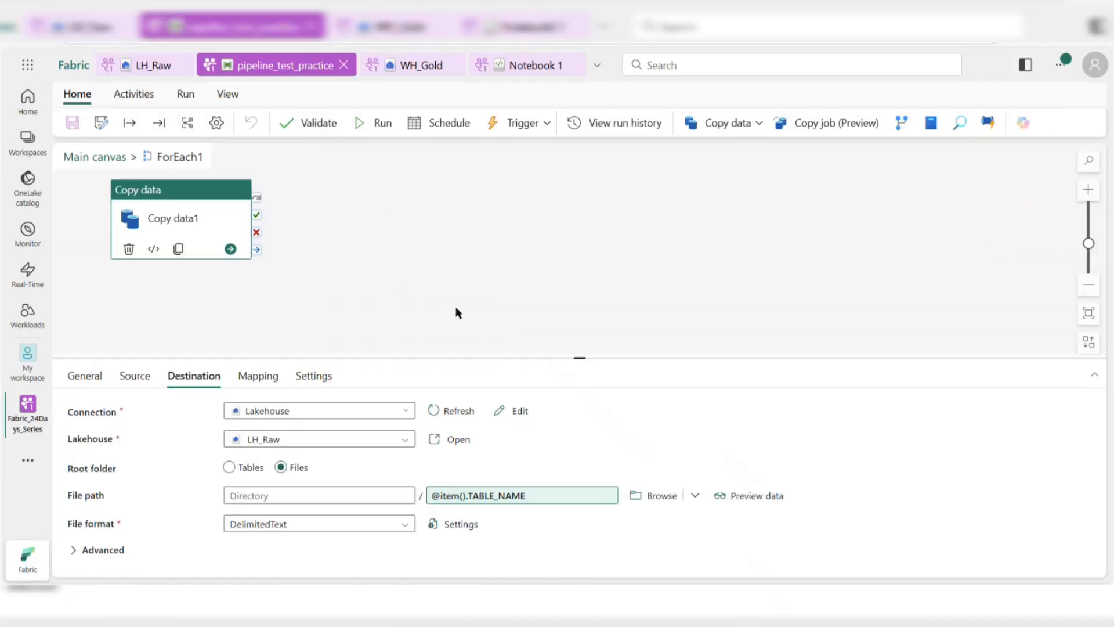
click(112, 160)
click(351, 242)
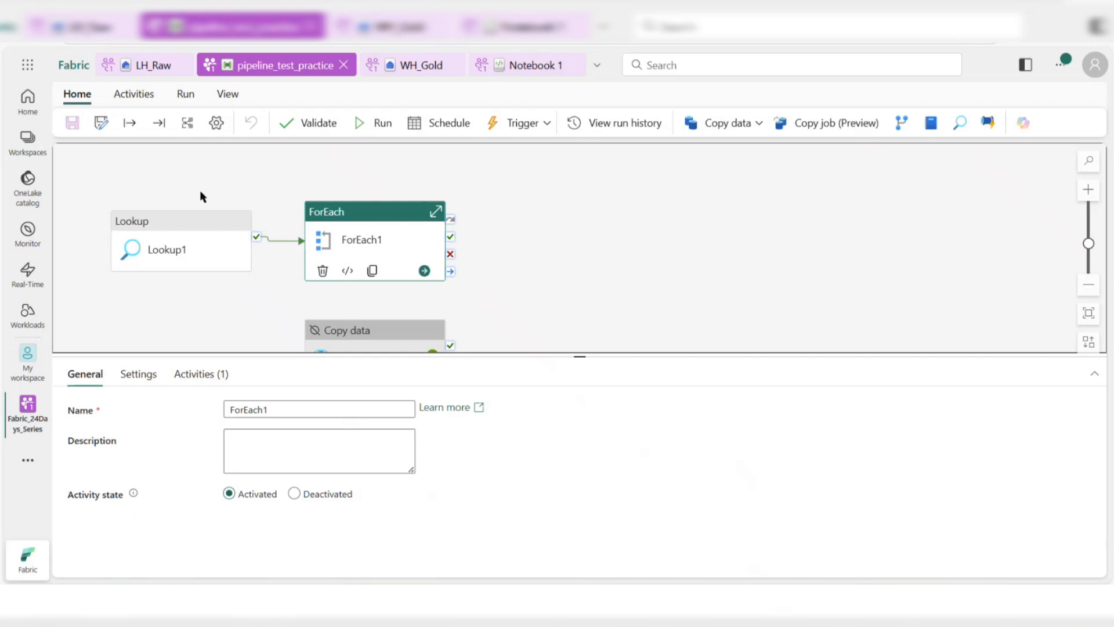
right_click(201, 255)
click(229, 293)
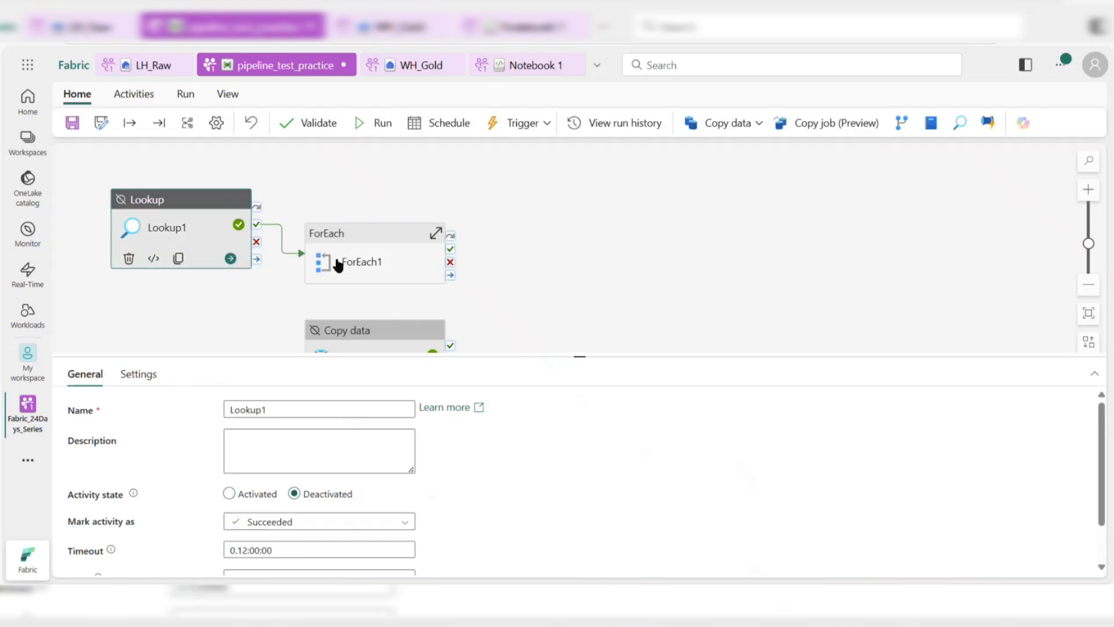
click(346, 261)
right_click(401, 239)
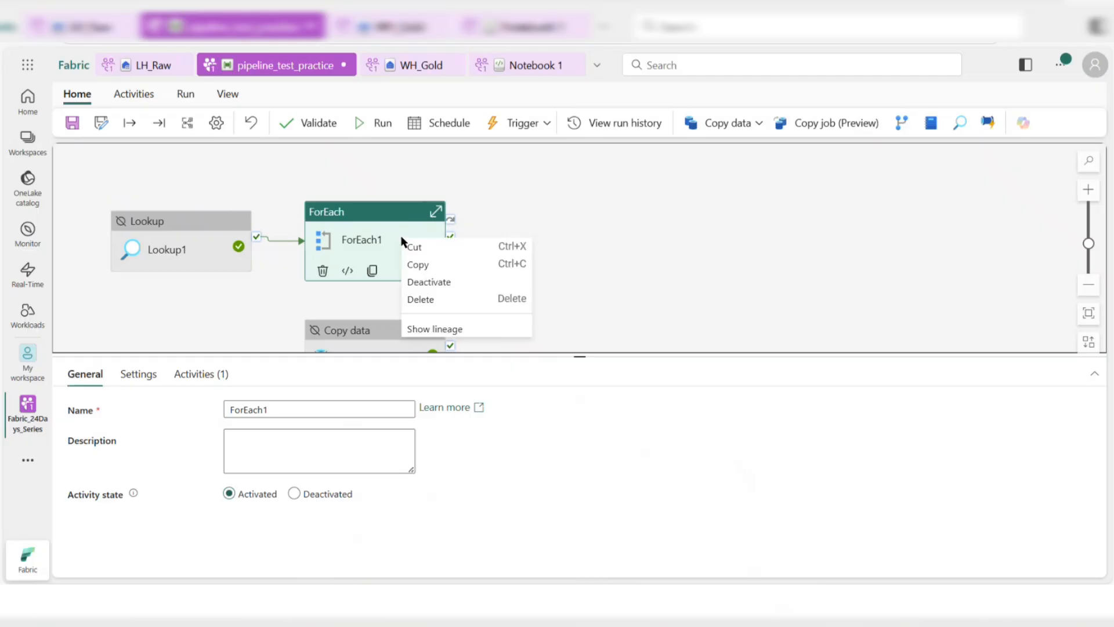
click(419, 282)
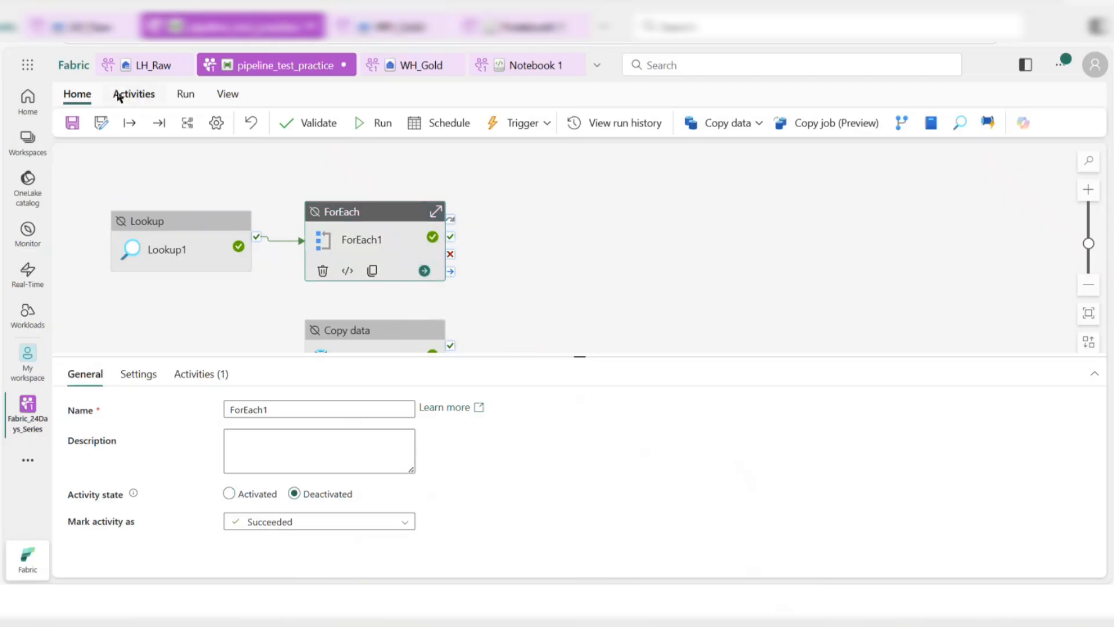
Add a Dataflow activity to the pipeline and create a new Dataflow Gen2 named Dataflow 1 for it in the Fabric_24Days_Series workspace
click(154, 97)
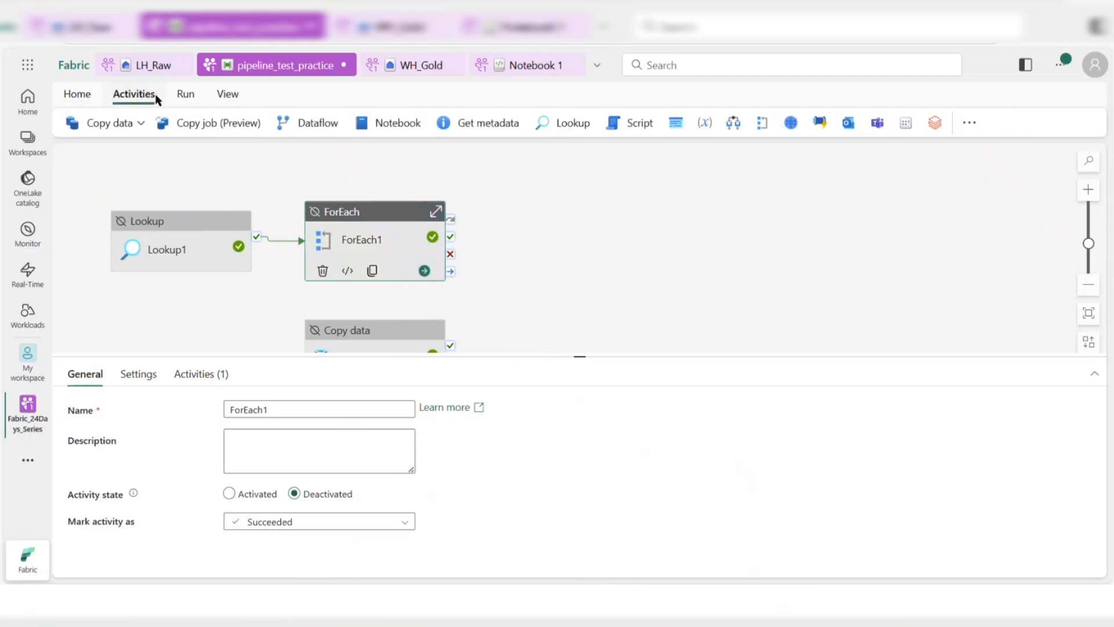
click(314, 126)
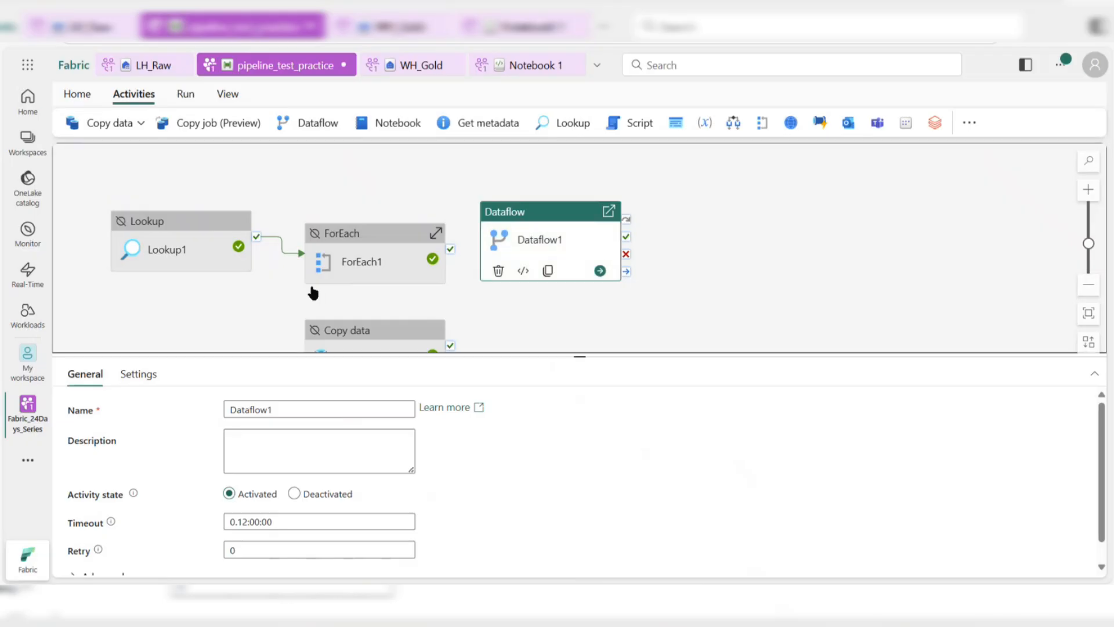
click(128, 373)
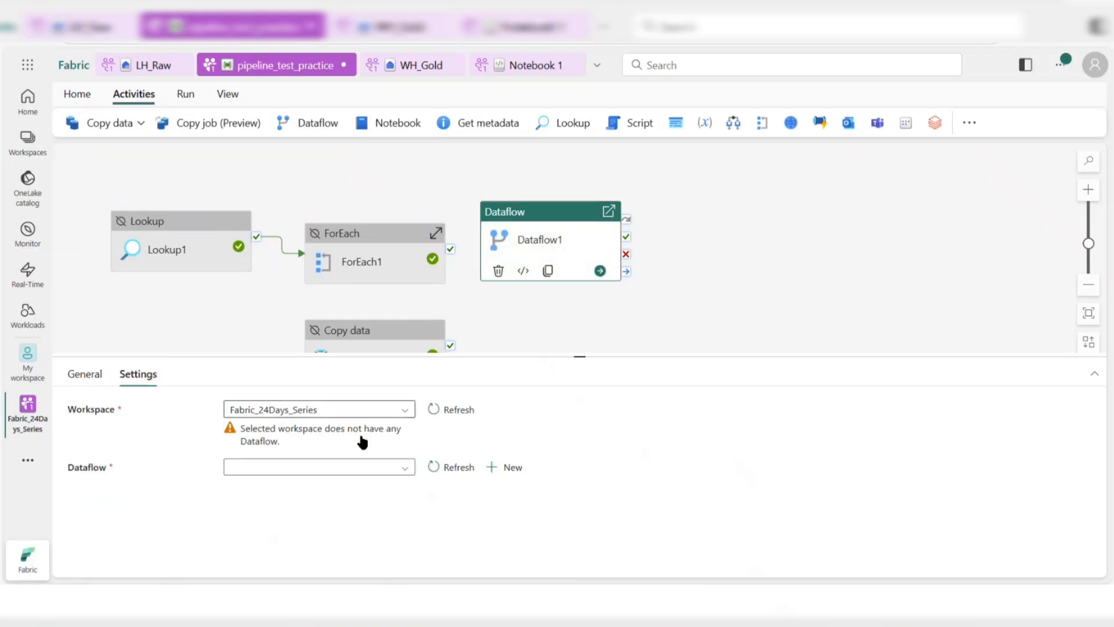
click(344, 471)
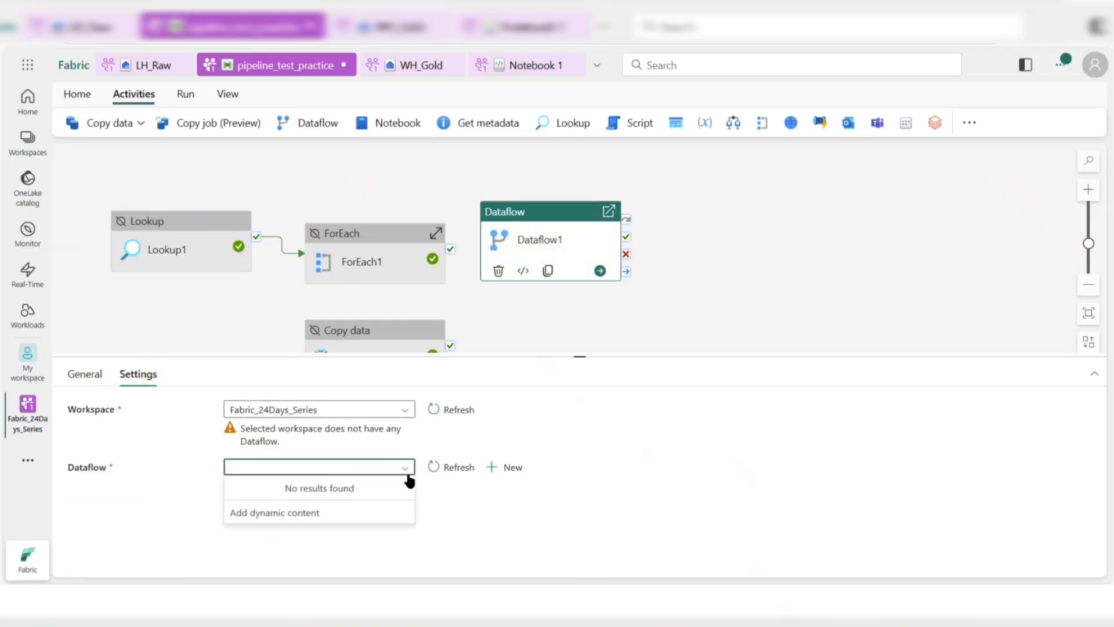
click(508, 470)
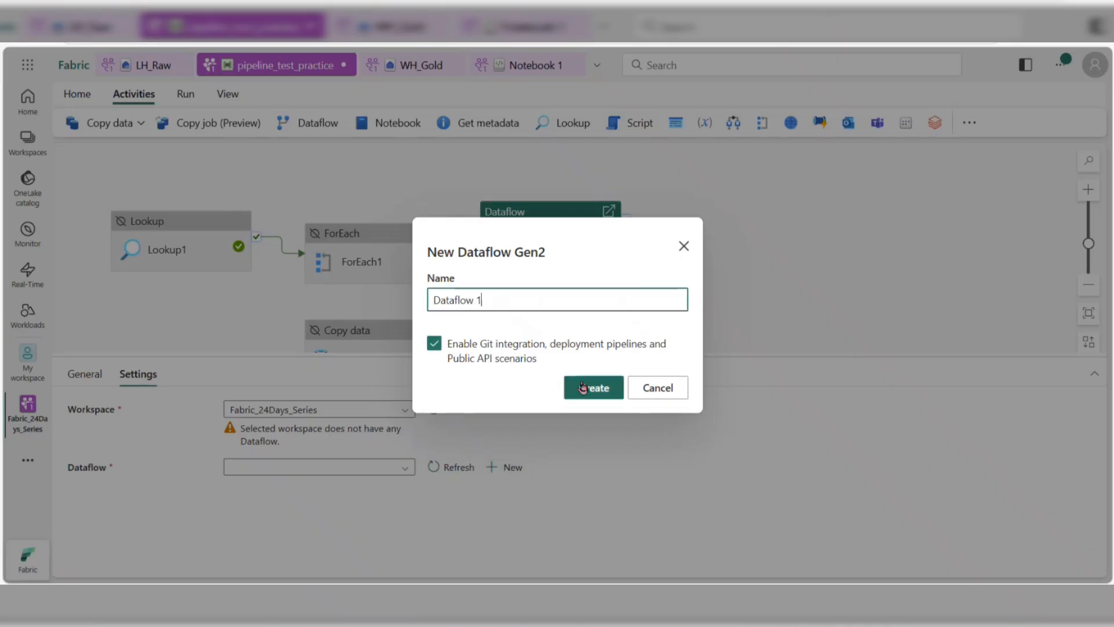
click(587, 392)
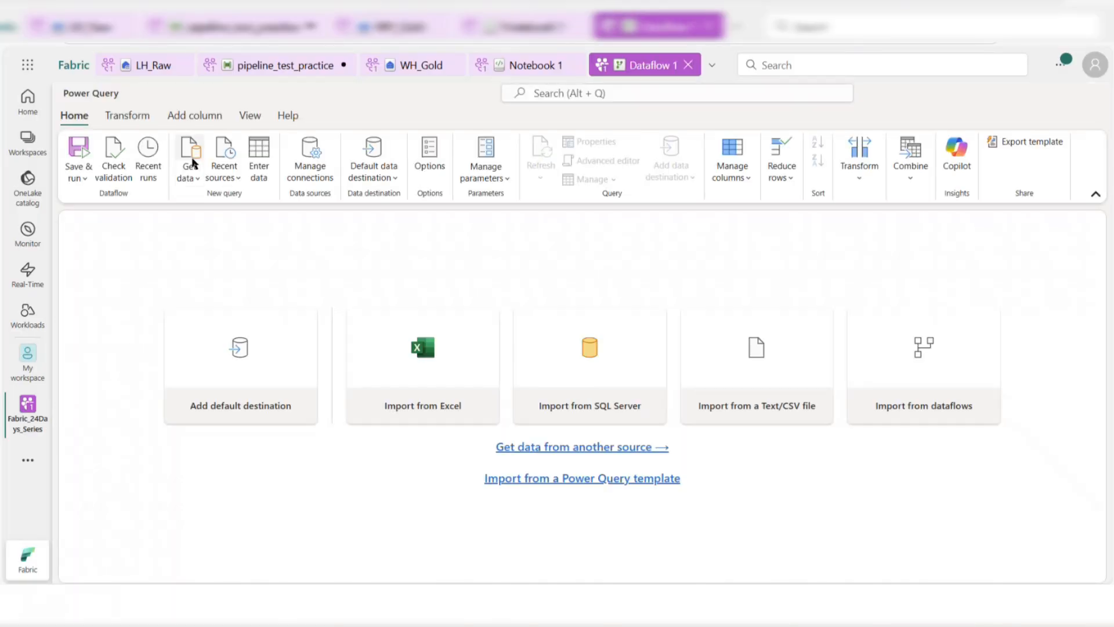
Choose Lakehouse as the dataflow's data source and connect with the existing Lakehouse (none) connection
click(193, 164)
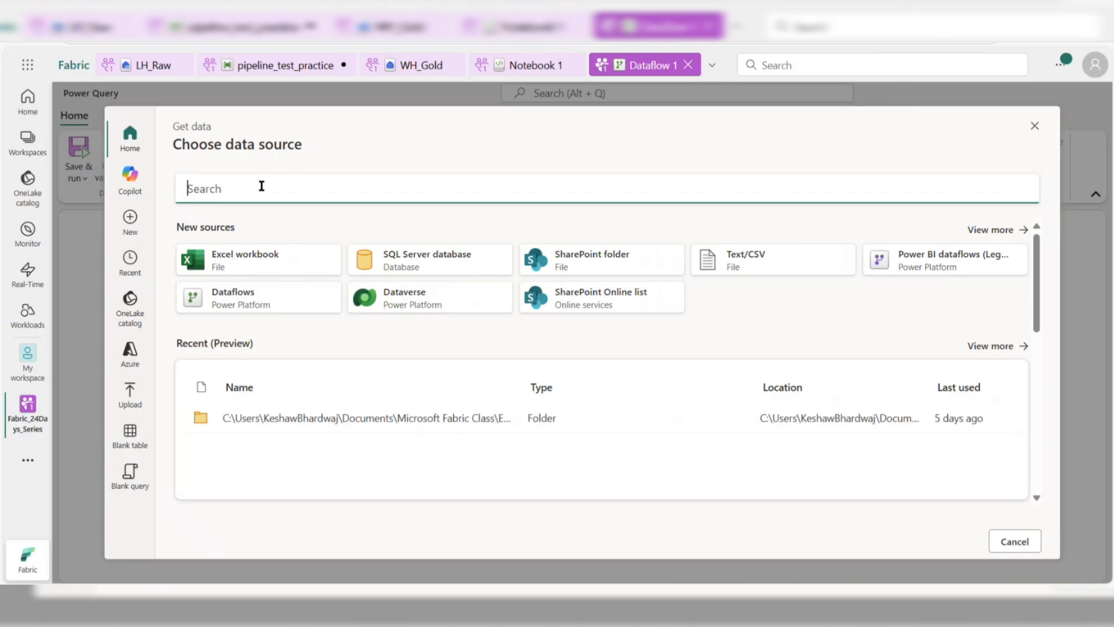
text(LA)
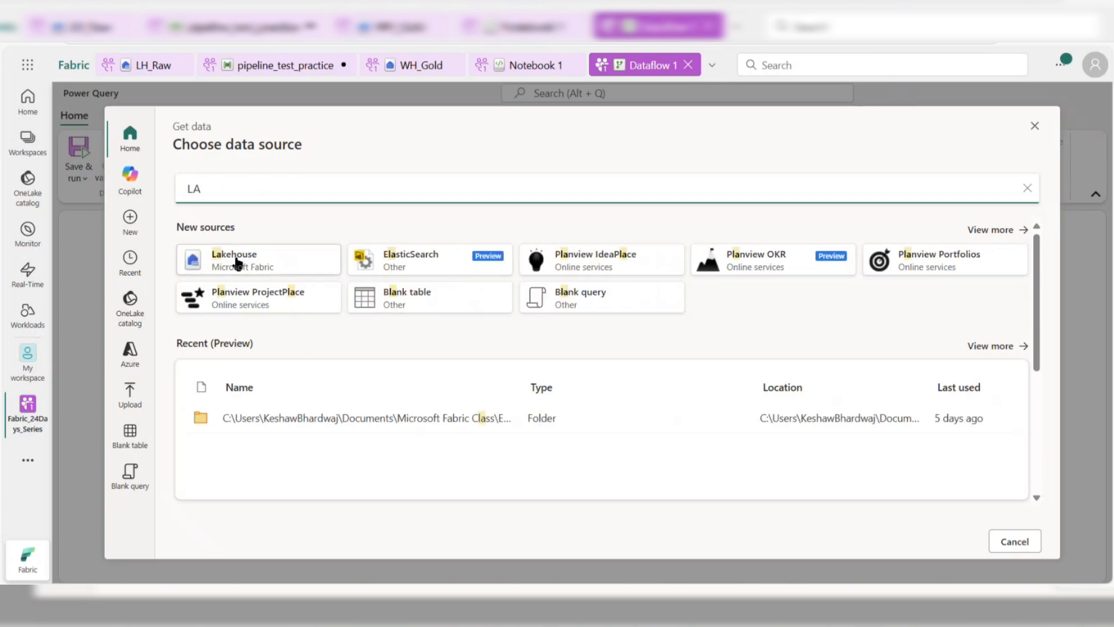
click(252, 265)
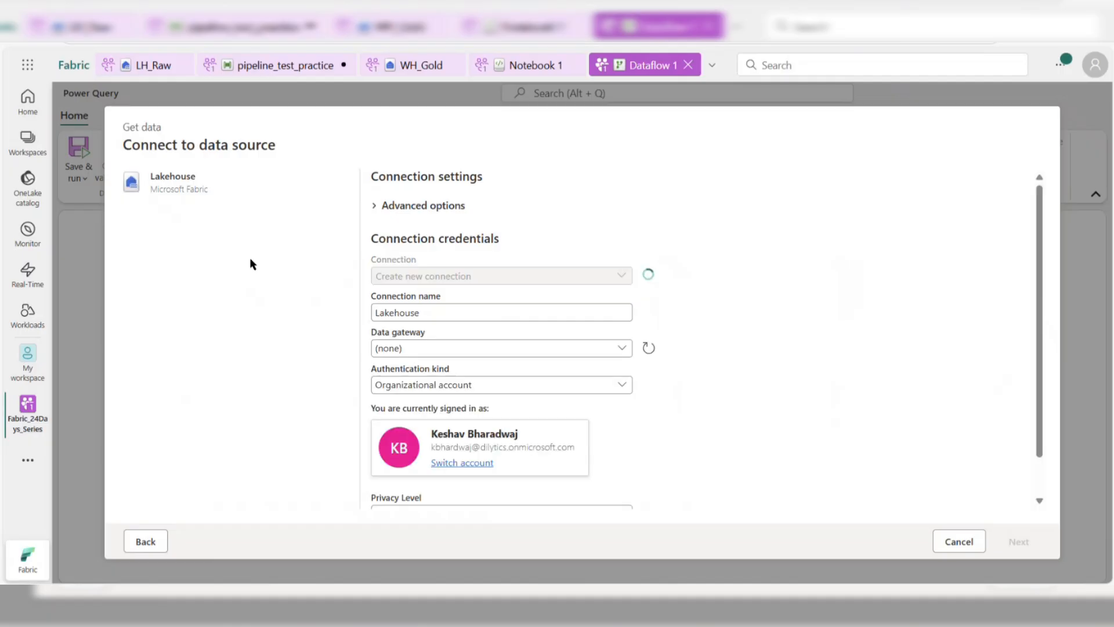
click(603, 281)
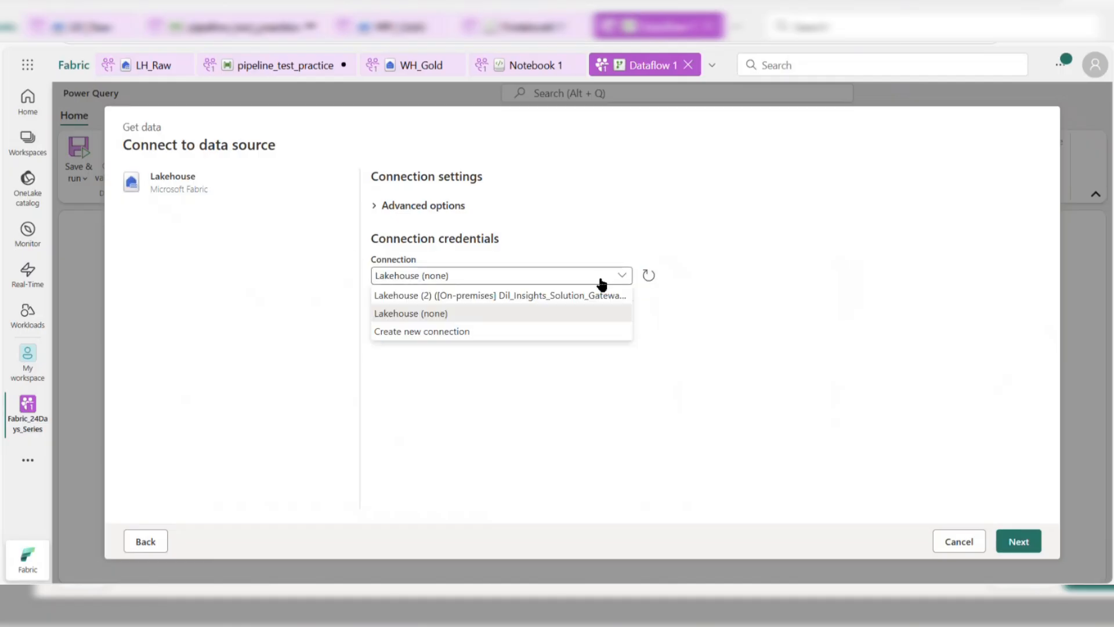
click(517, 323)
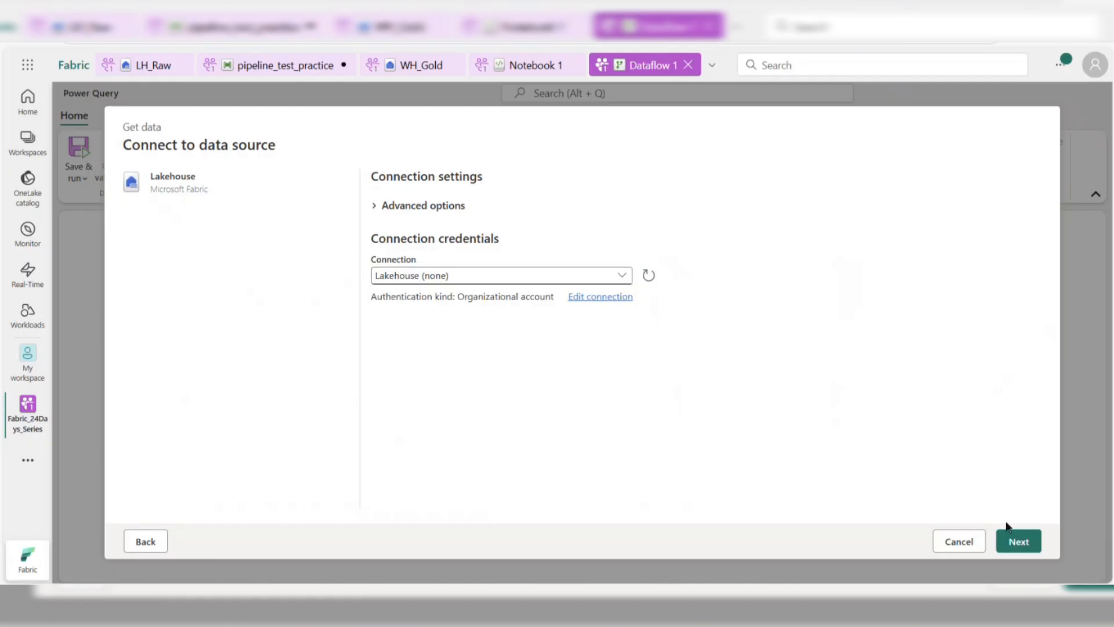
click(1010, 550)
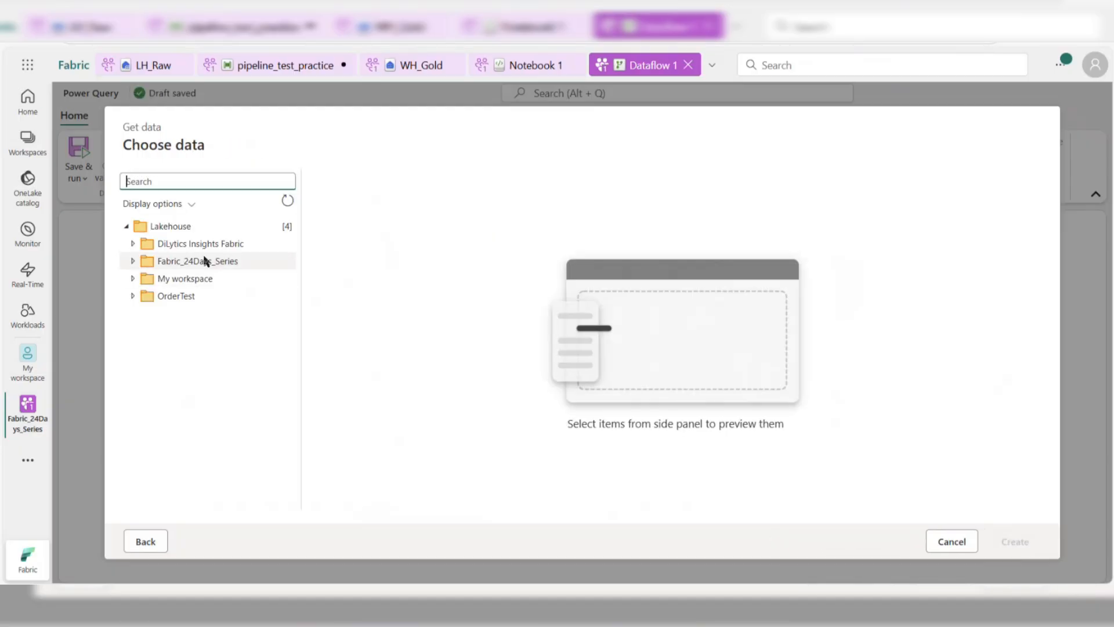
Import DimCustomer.csv from the Files folder of LH_Raw in the Fabric_24Days_Series workspace as a query
click(198, 261)
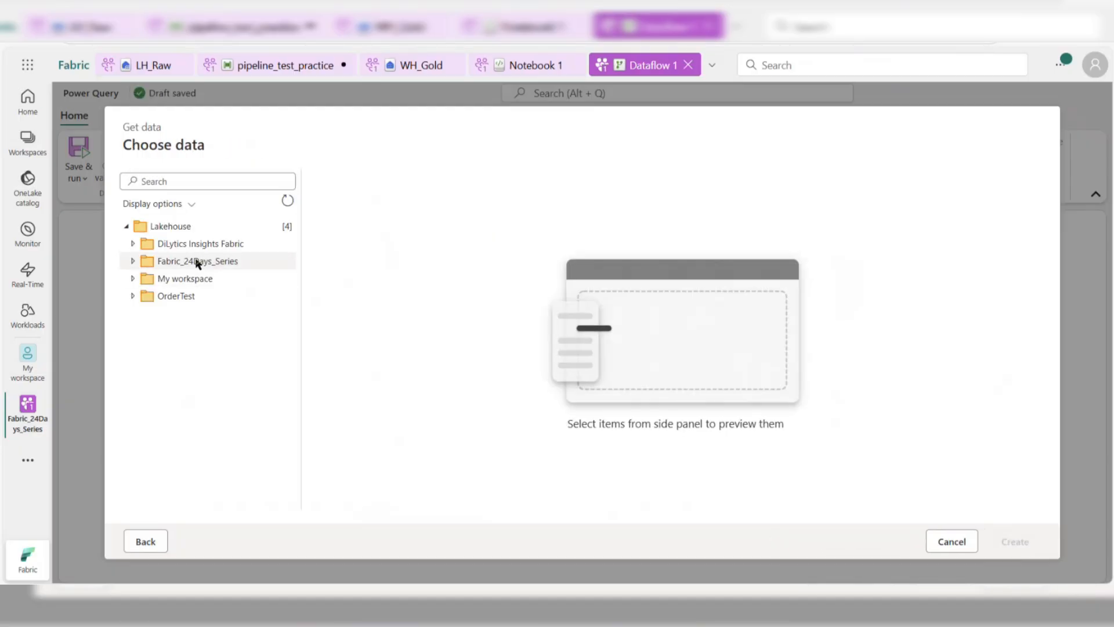
click(133, 261)
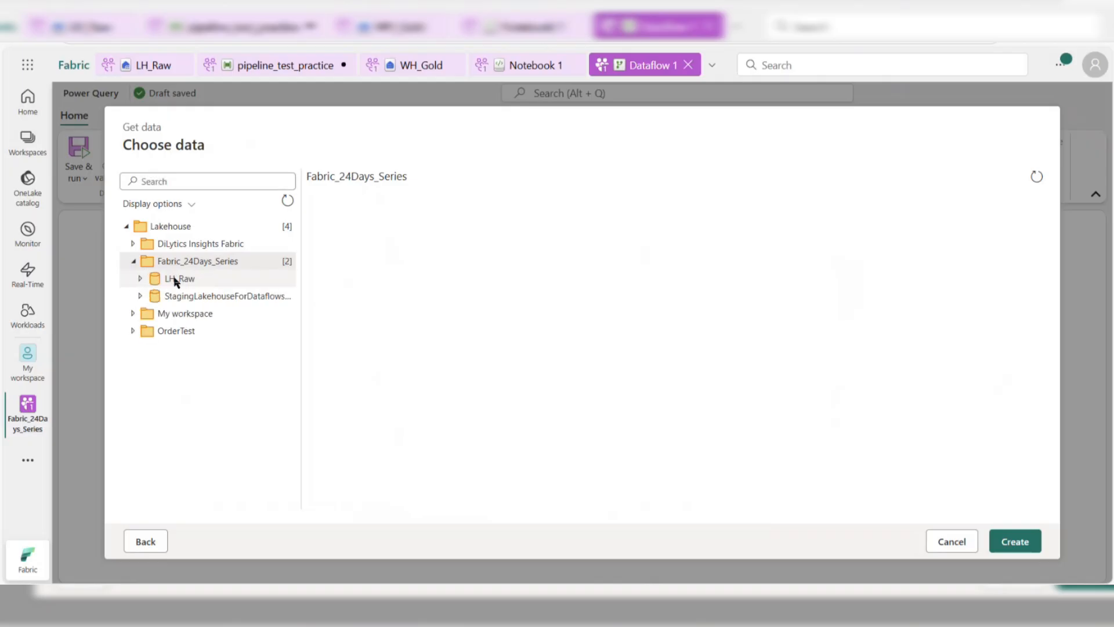
click(176, 279)
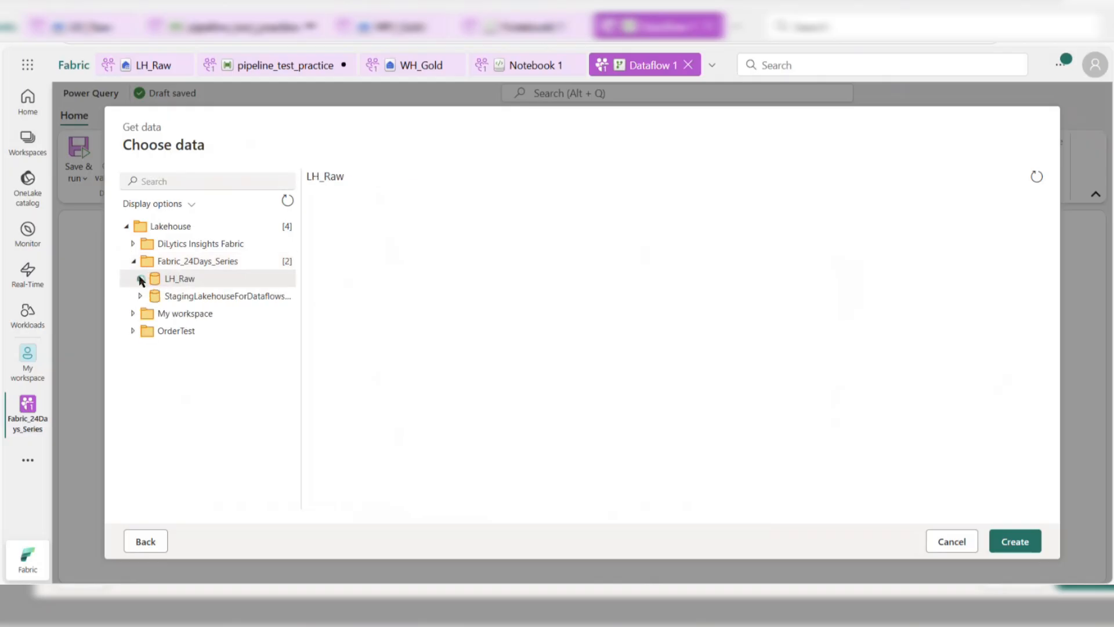
click(141, 279)
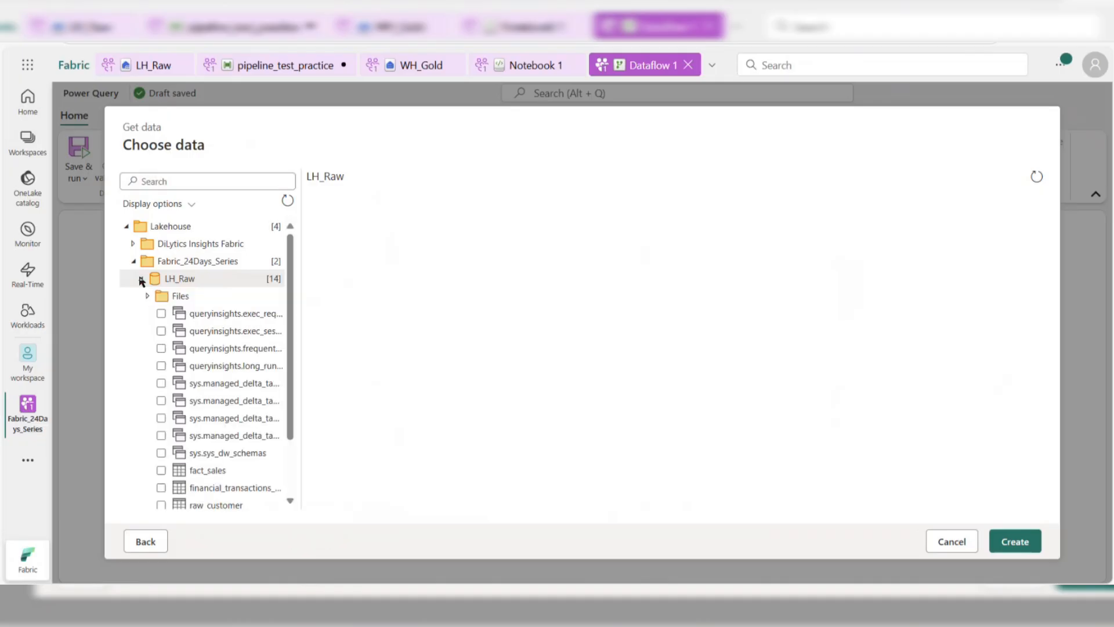
scroll(215, 455, down, 2)
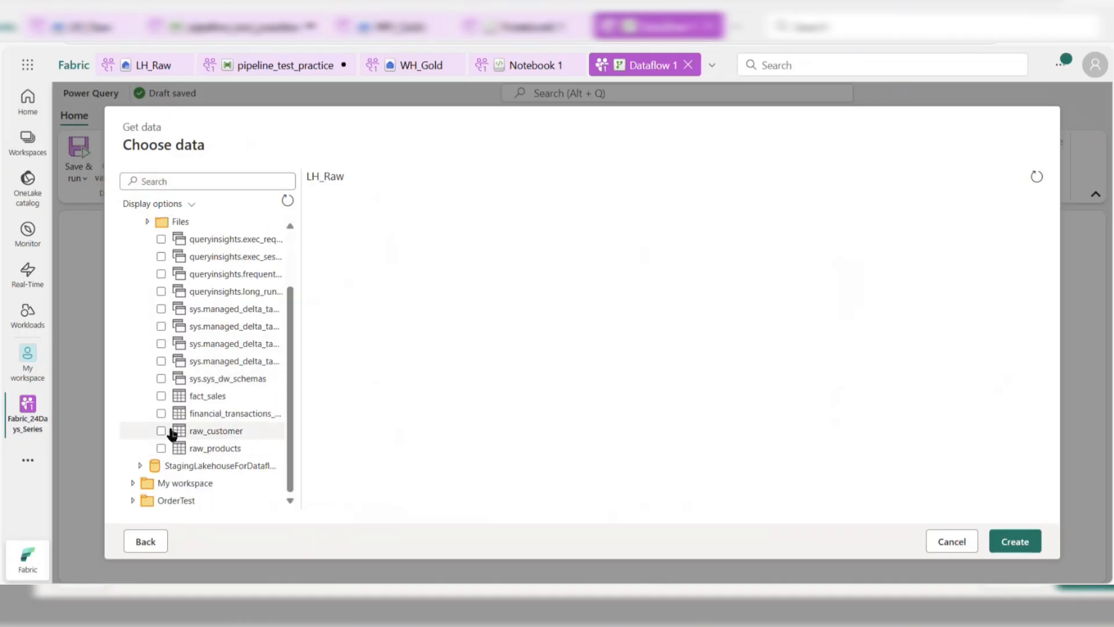
click(188, 226)
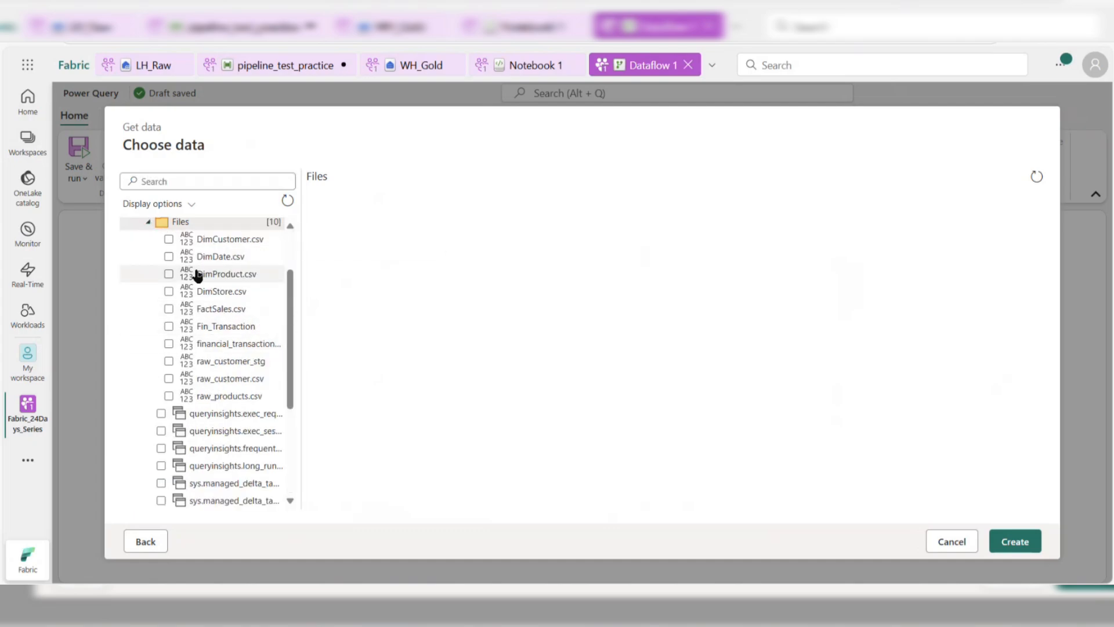
click(168, 239)
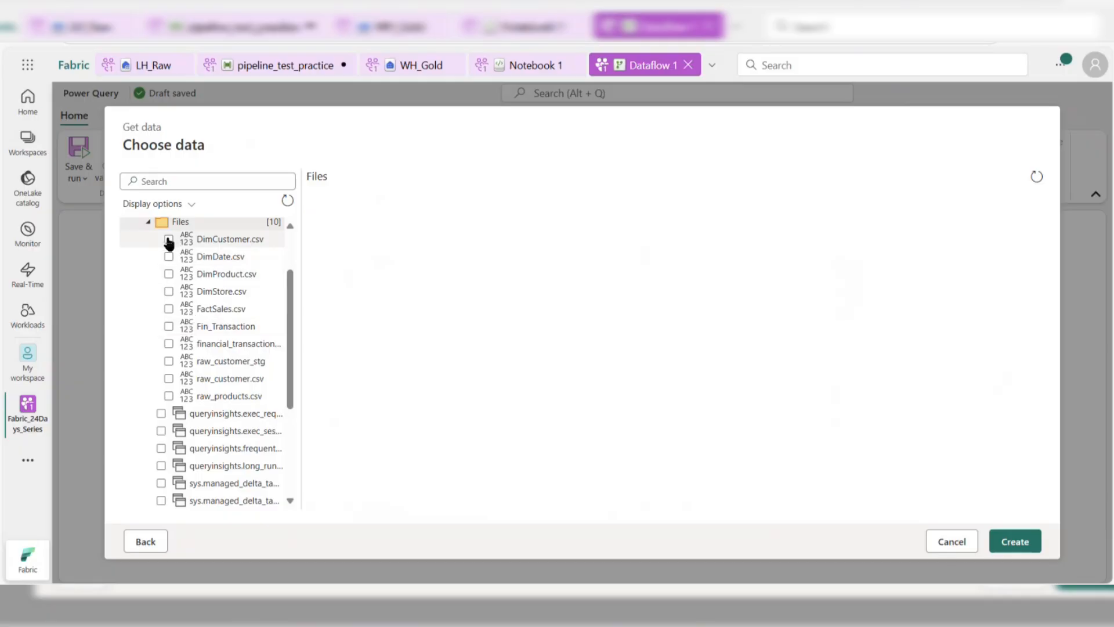
click(1008, 537)
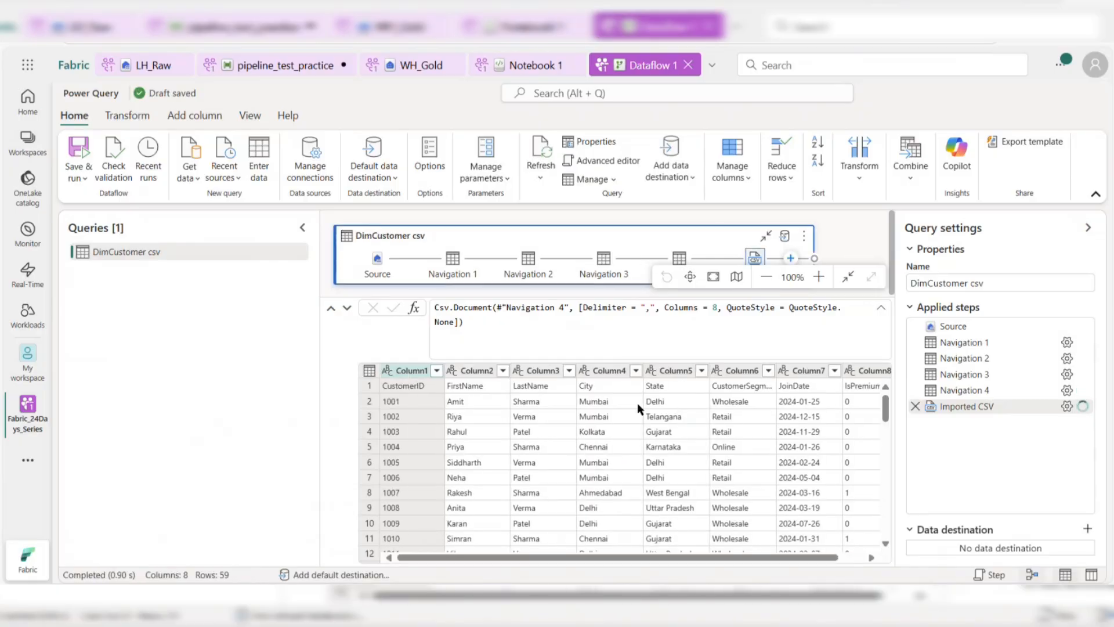
Collapse the query settings, check the DimCustomer rows and use the first row as headers
click(1088, 232)
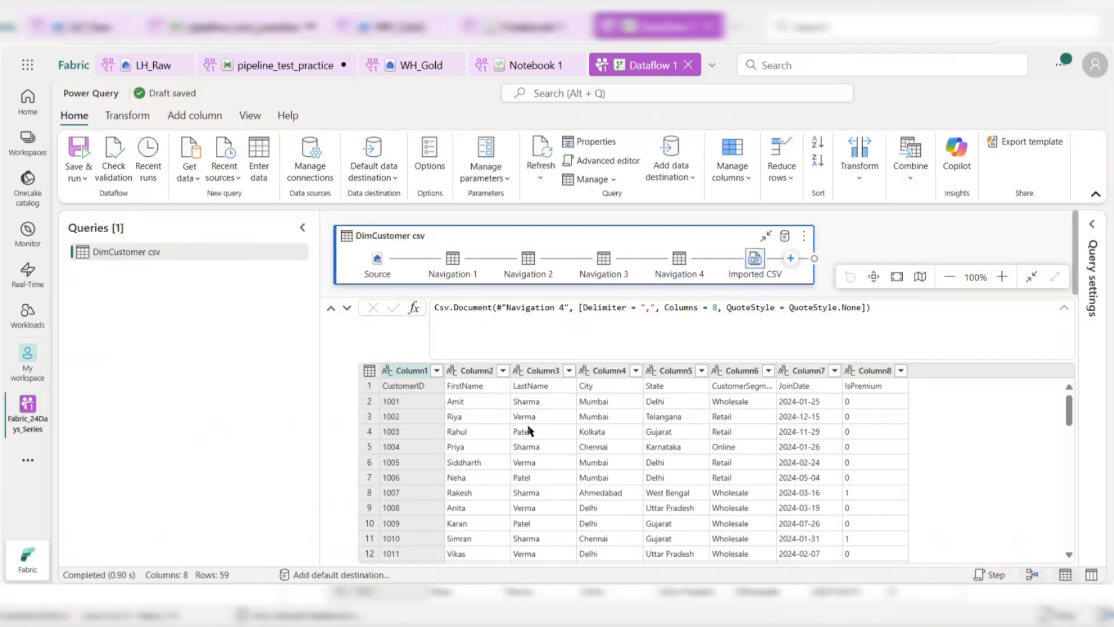
scroll(528, 431, down, 1)
scroll(528, 432, up, 1)
click(641, 92)
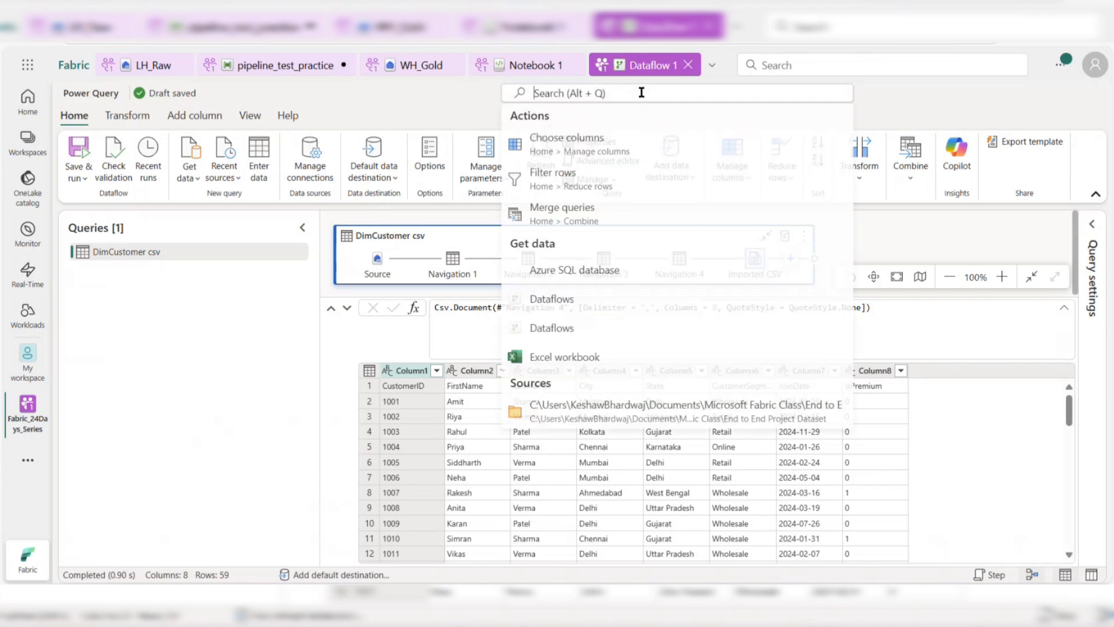
text(FI)
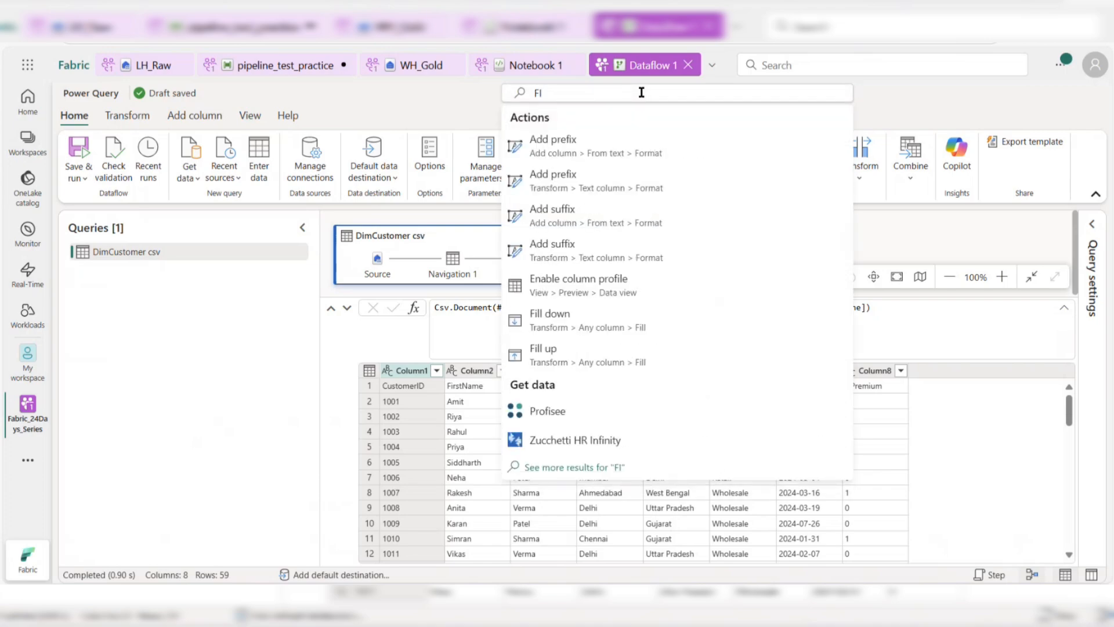
key(BackSpace)
text(HEAD)
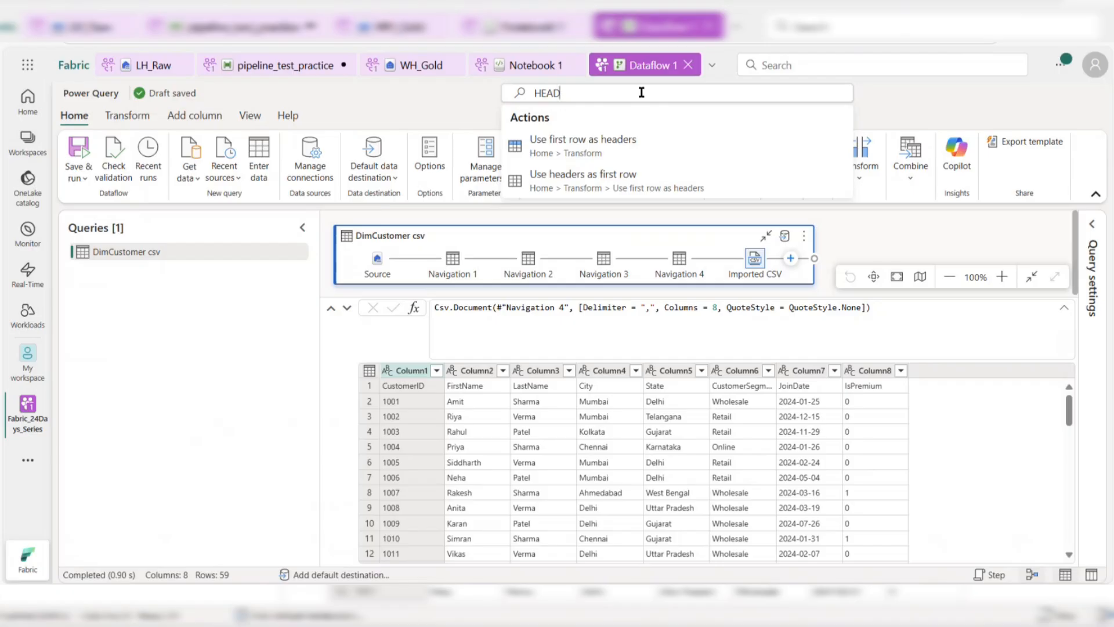
click(598, 143)
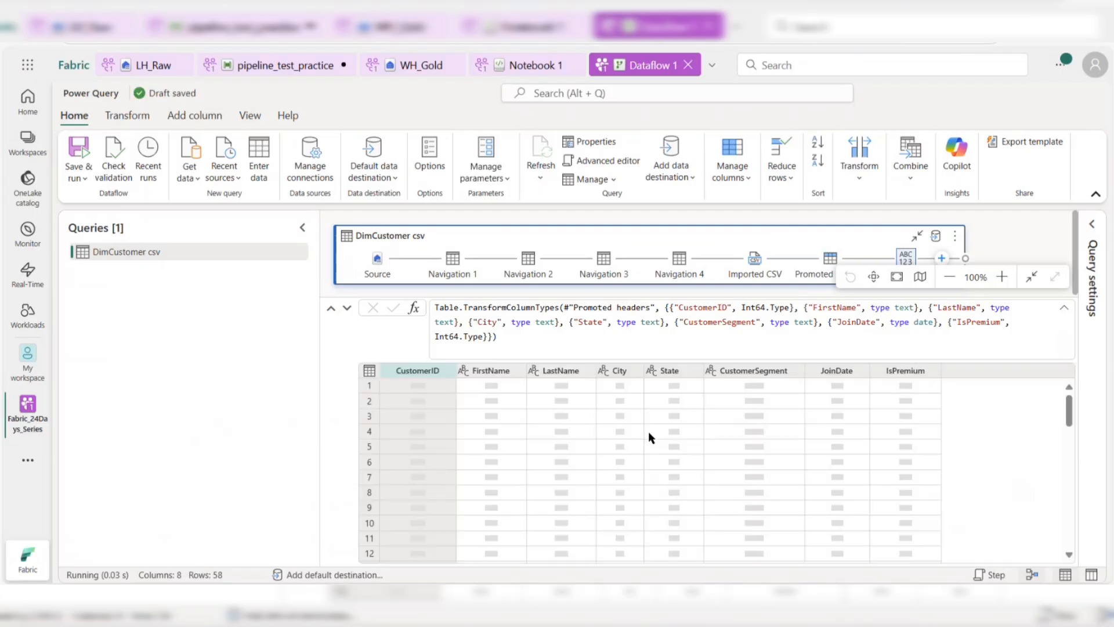
Look through the DimCustomer rows and filter the City column to Bengaluru, Chennai, Hyderabad and Kolkata
scroll(778, 419, down, 7)
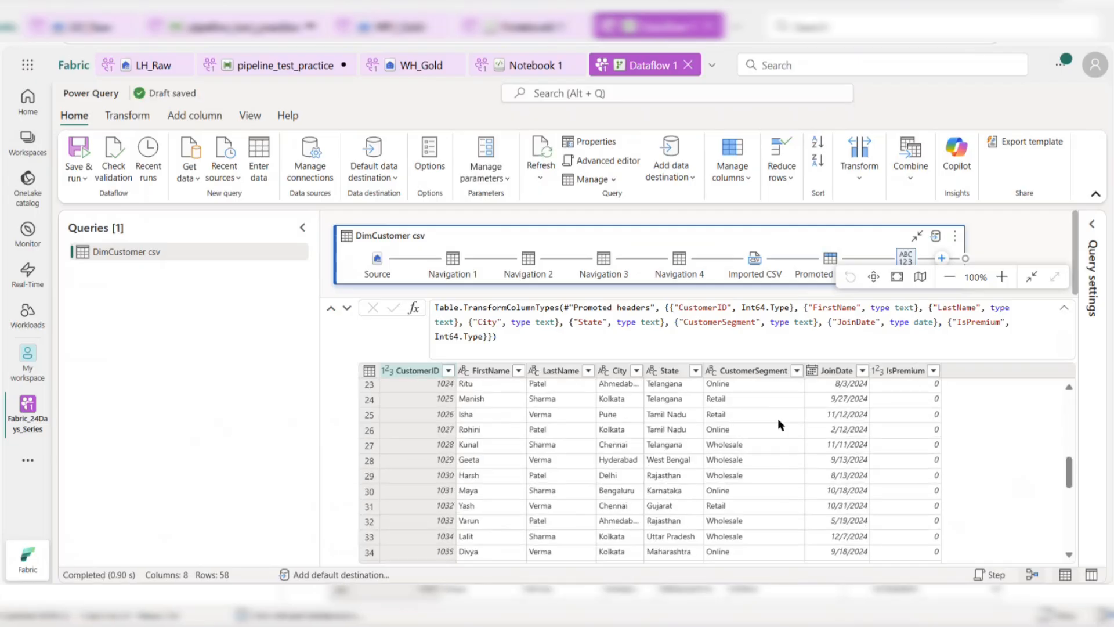
scroll(777, 419, up, 7)
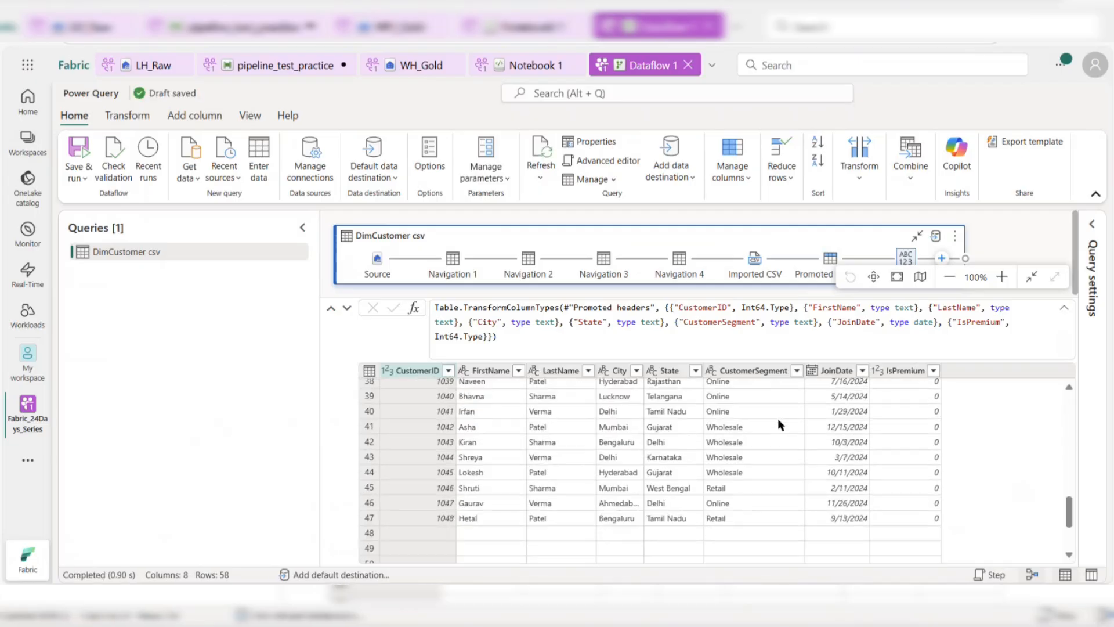
click(636, 370)
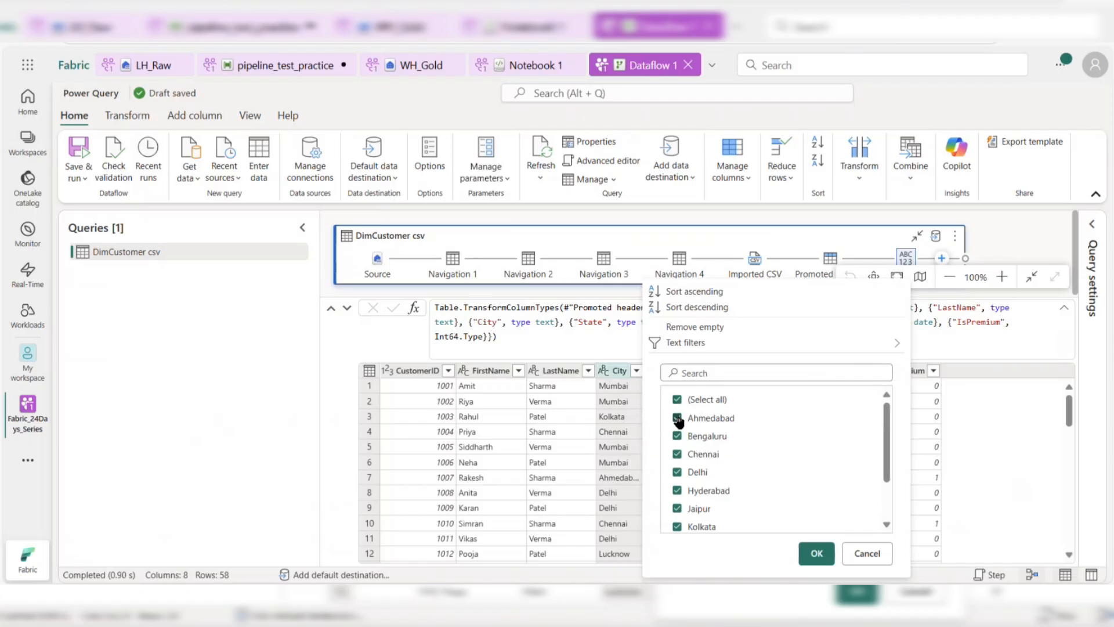
click(678, 400)
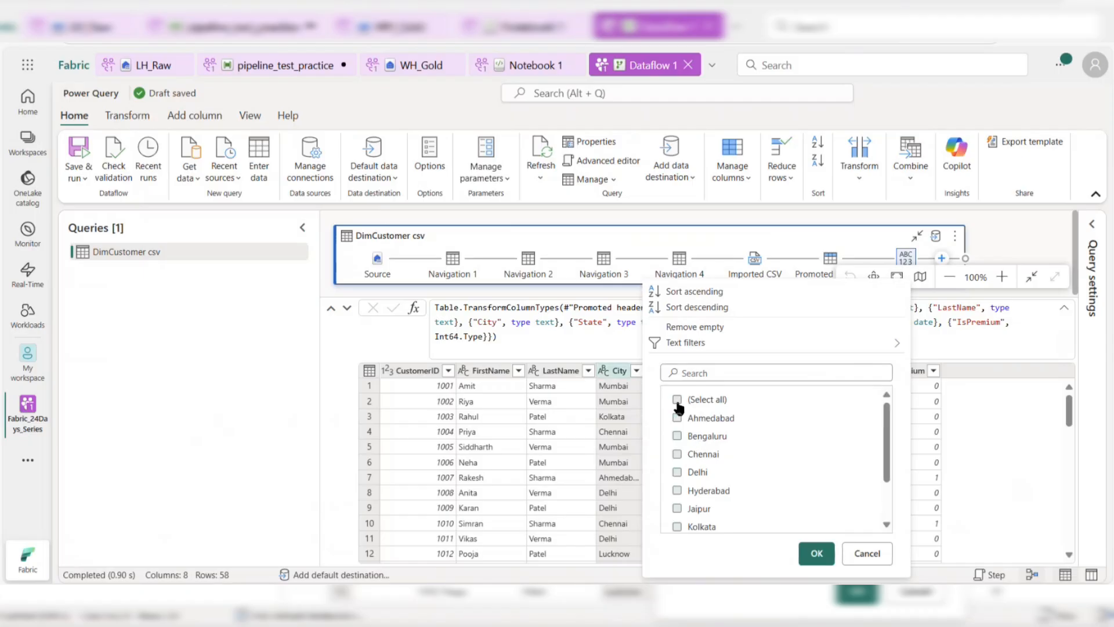
click(676, 454)
click(677, 491)
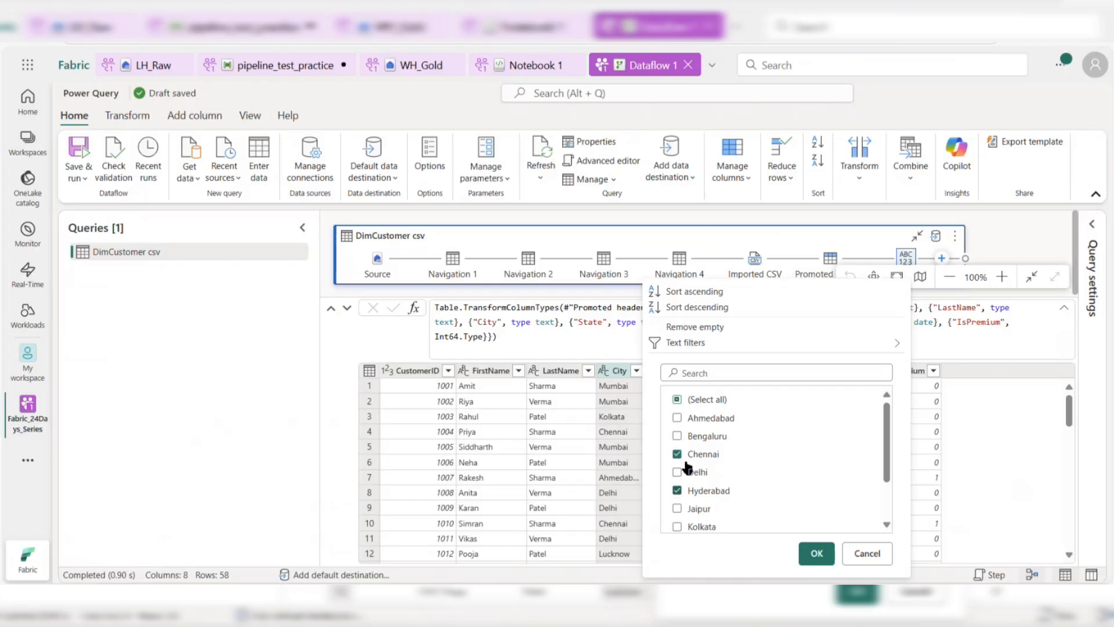
click(676, 436)
click(676, 526)
scroll(724, 467, down, 2)
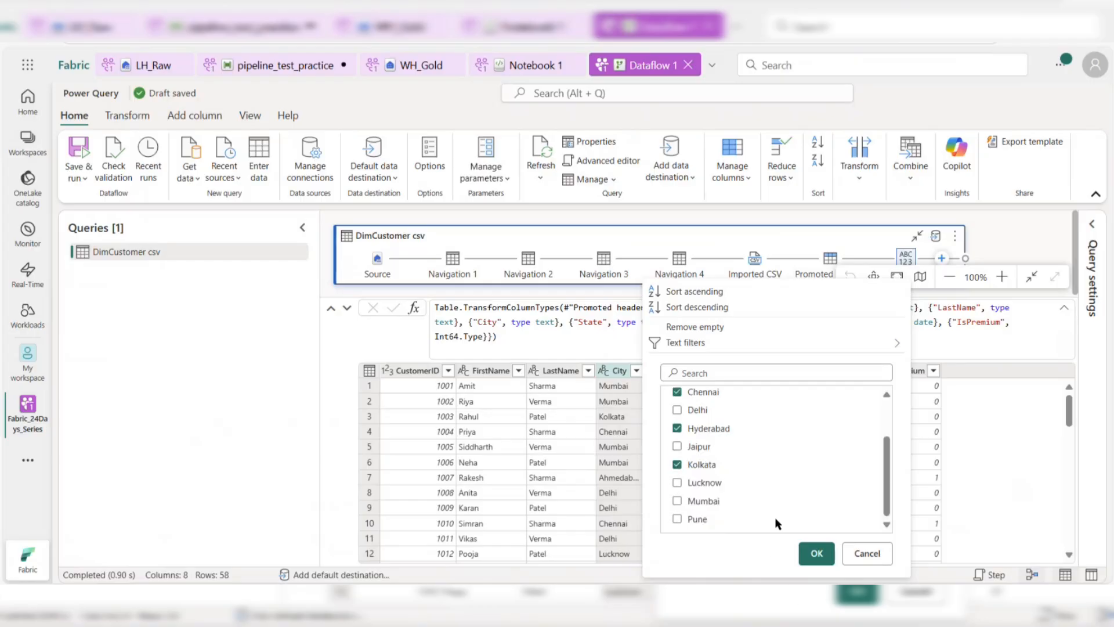
click(816, 553)
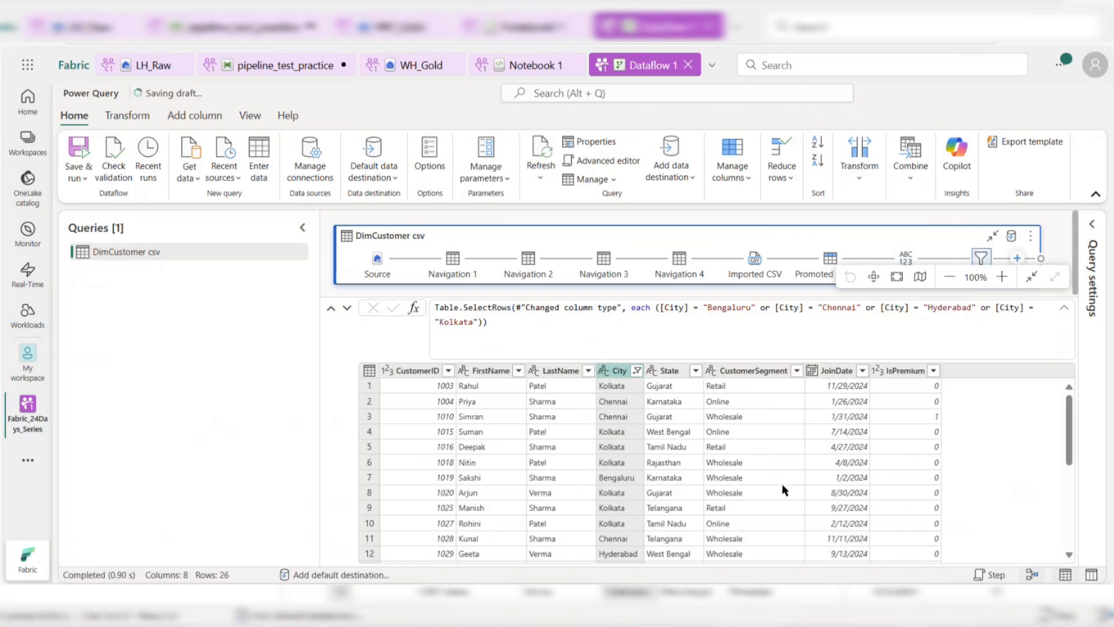
Filter the IsPremium column to keep only rows with the value 1
scroll(782, 484, down, 1)
scroll(782, 484, up, 1)
click(932, 370)
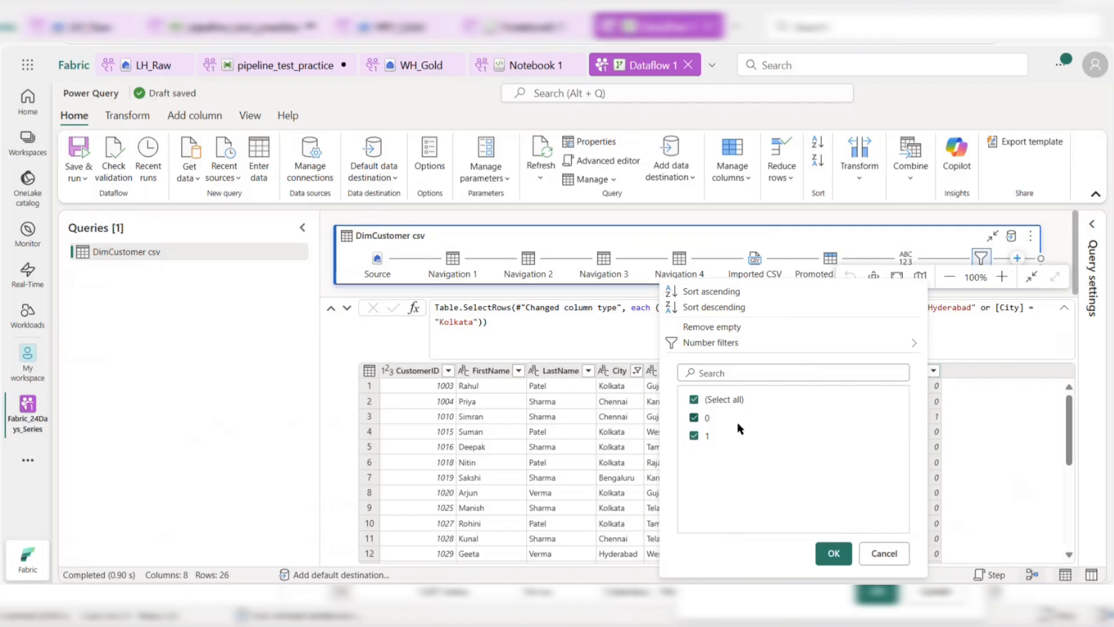
click(694, 418)
click(831, 552)
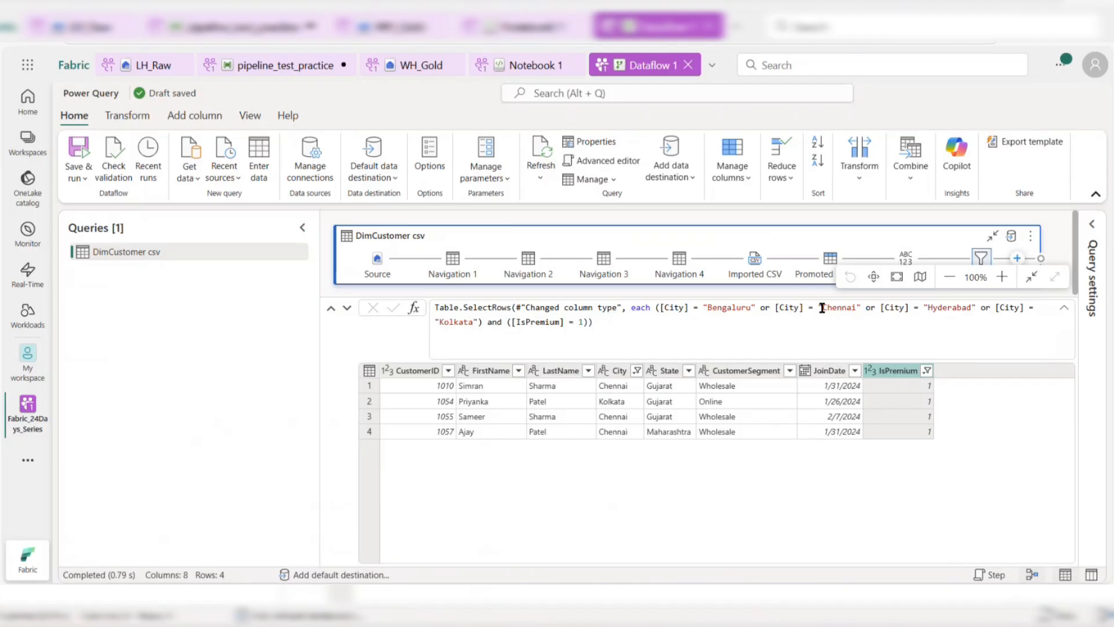
Choose the WH_Gold warehouse from the OneLake catalog as the DimCustomer query's data destination and connect to it
click(1011, 238)
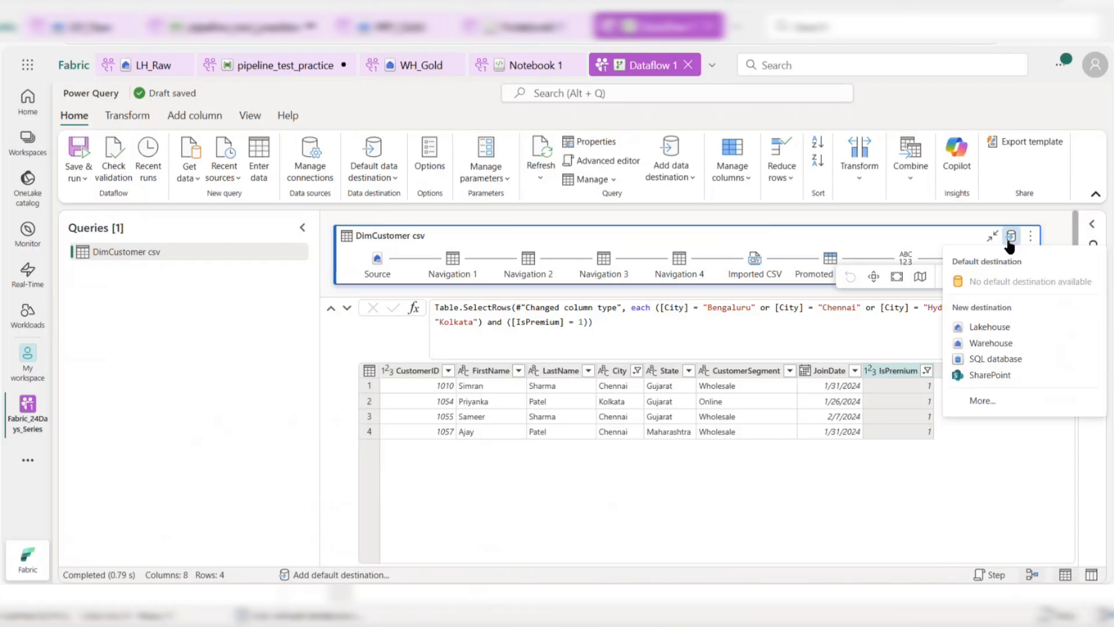
click(974, 400)
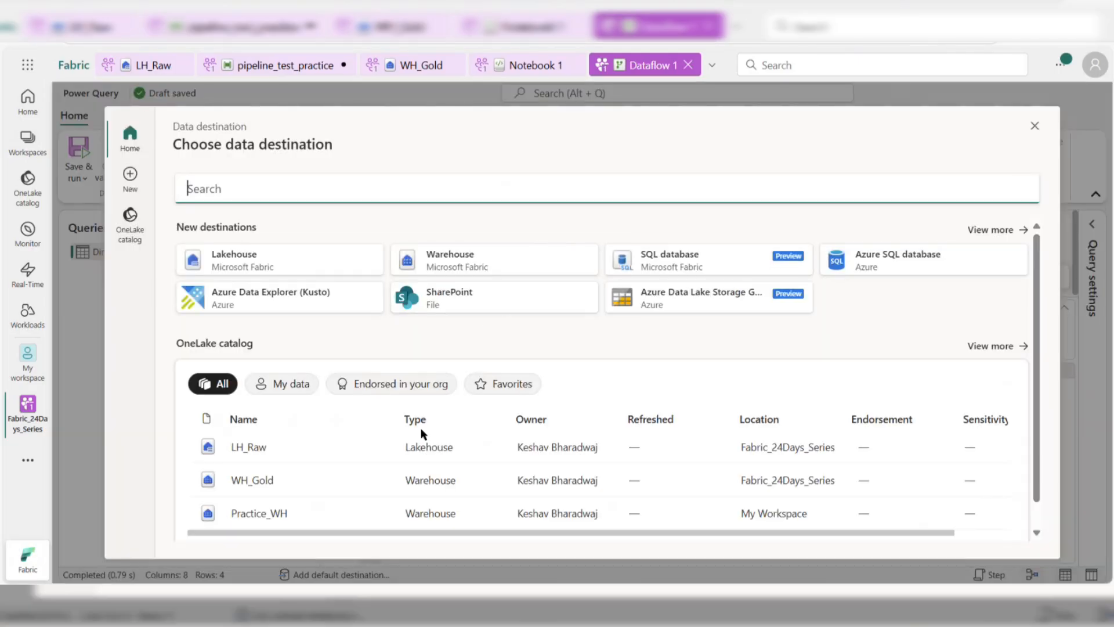
click(258, 485)
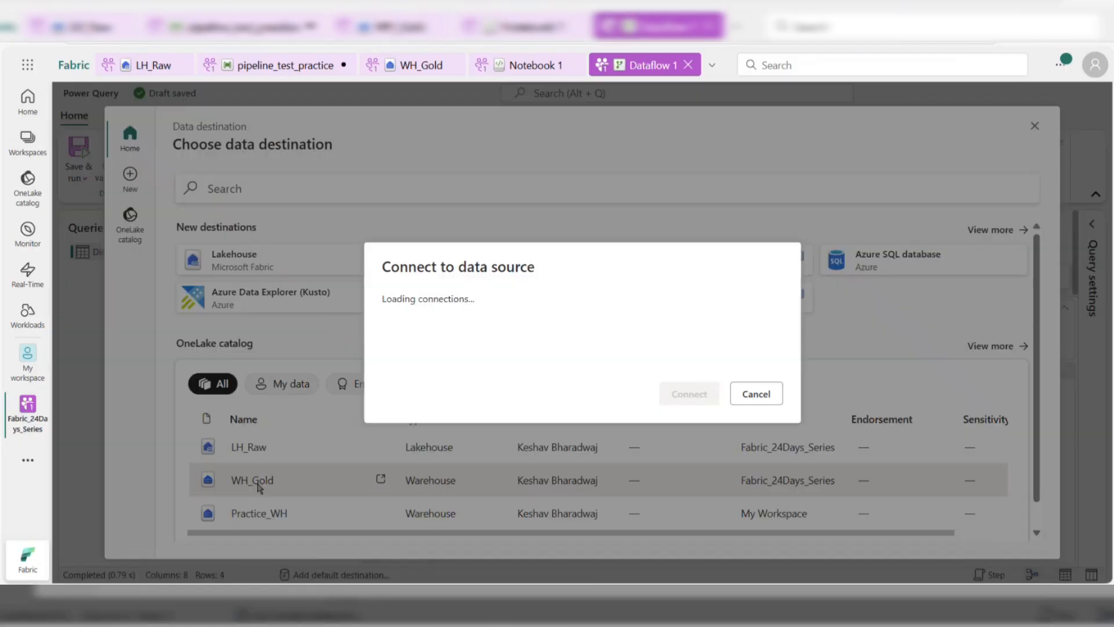
click(693, 399)
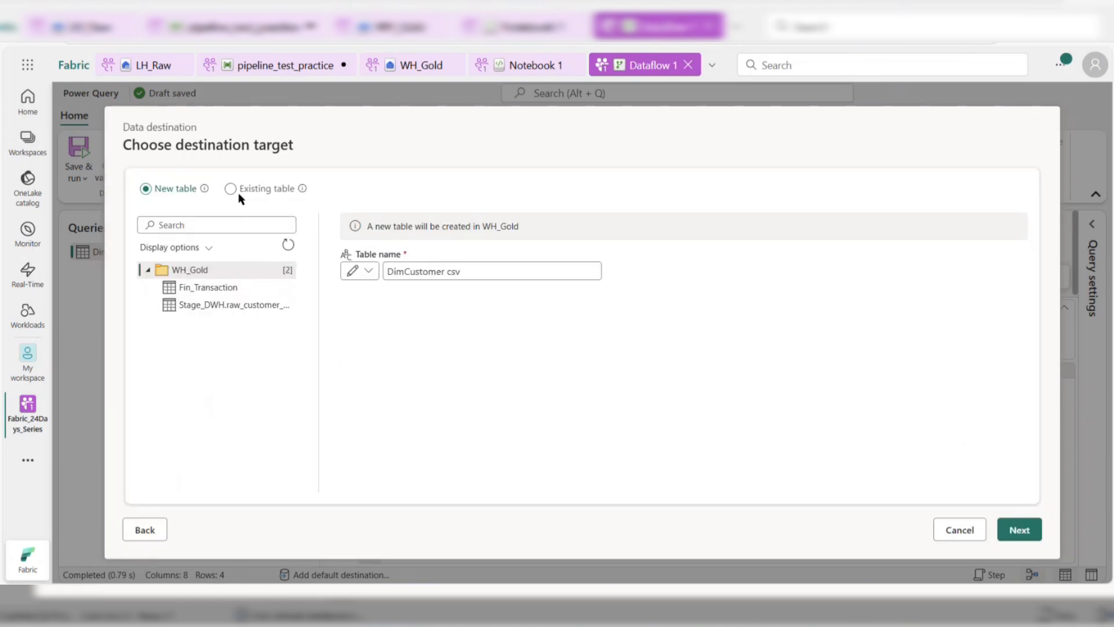
Set a new table named DimCustomer as the target, keep Replace, Fixed schema and all column mappings, and save the dataflow
click(510, 273)
click(1007, 529)
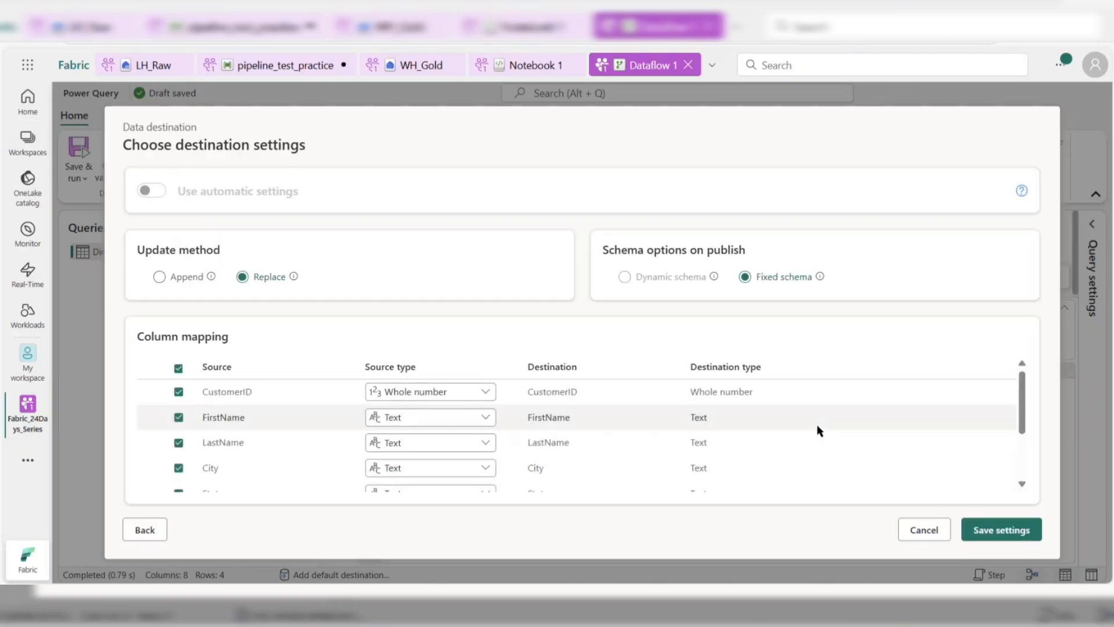
scroll(582, 469, down, 3)
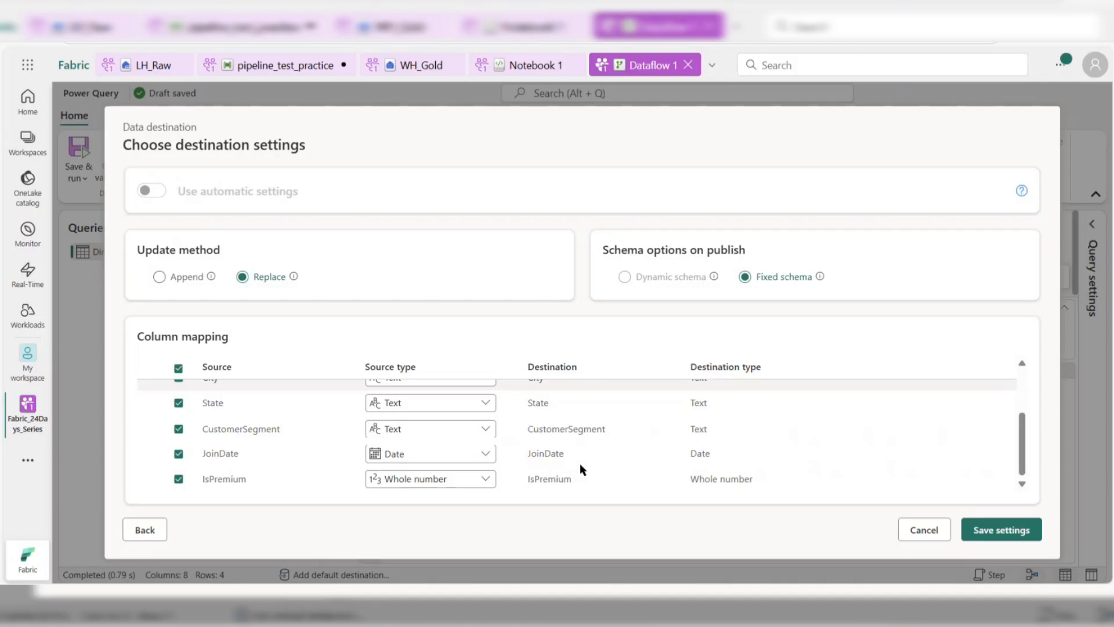
scroll(579, 469, up, 3)
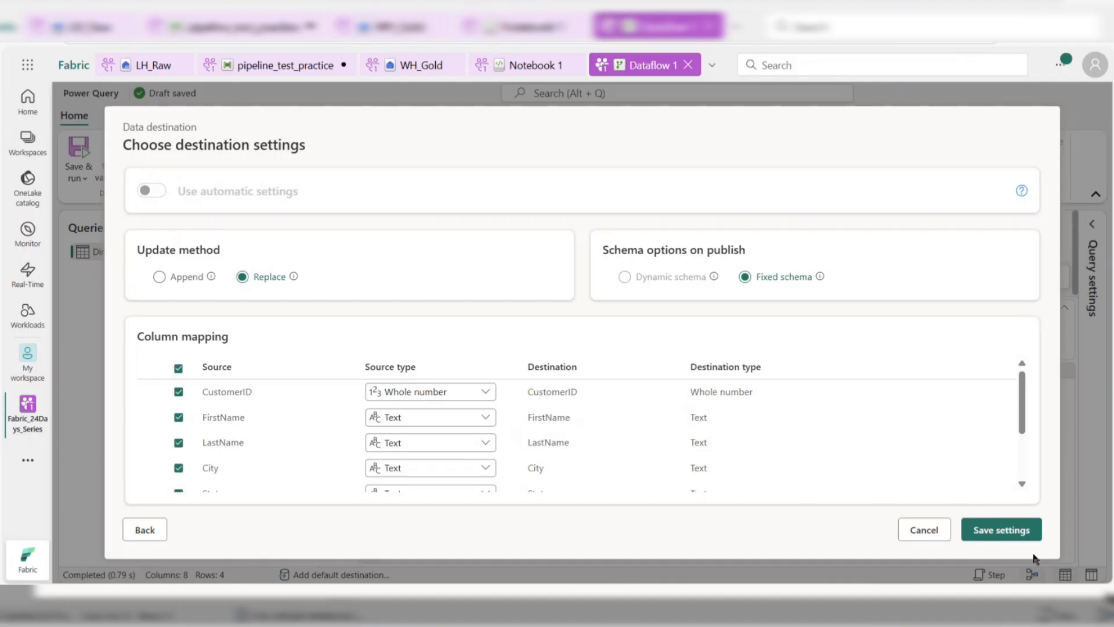
click(1006, 529)
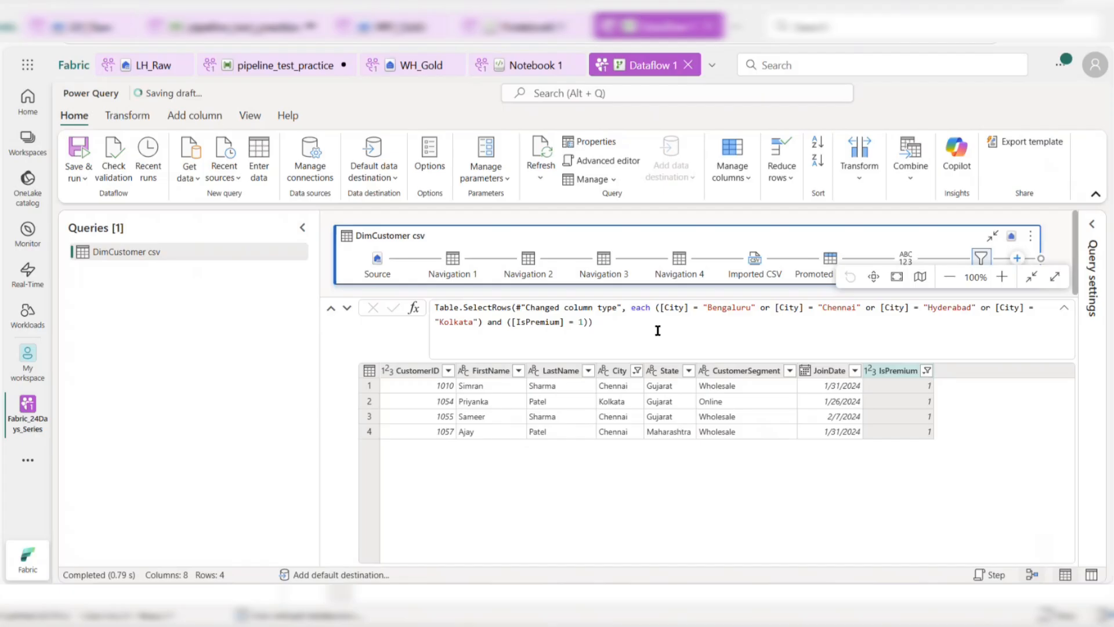
click(78, 183)
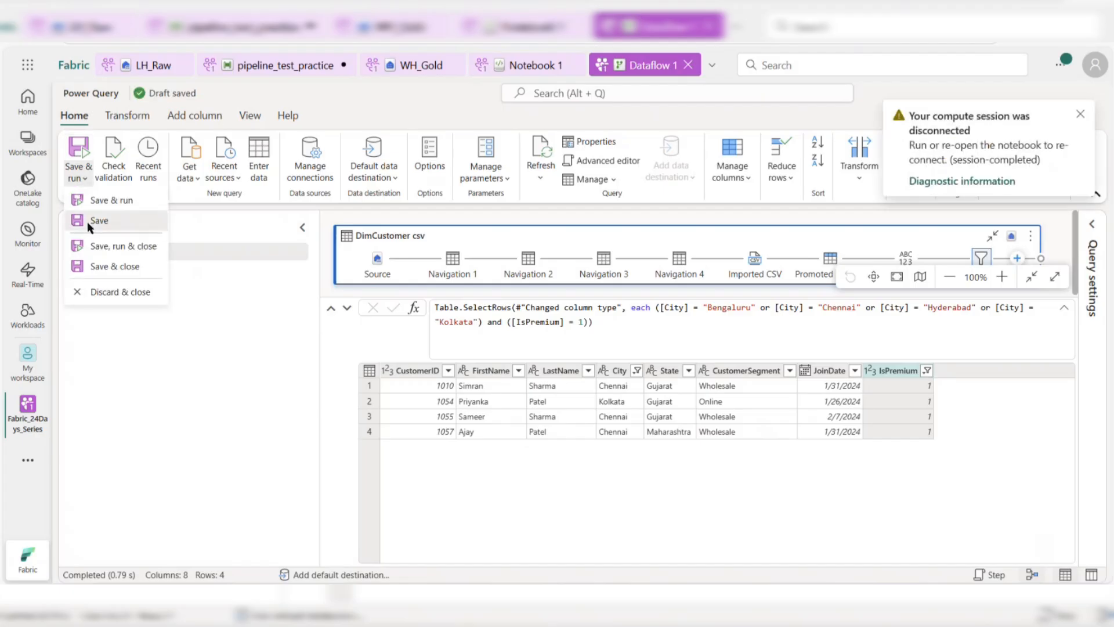
click(90, 222)
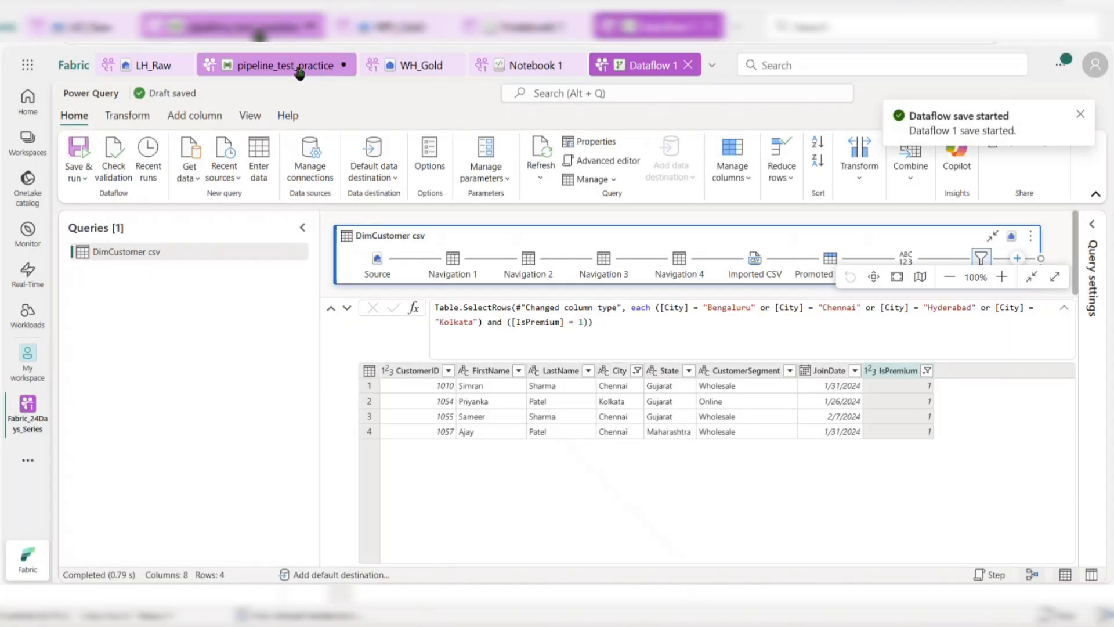
In pipeline_test_practice, refresh the Dataflow1 activity's dataflow list and select Dataflow 1
click(300, 72)
click(545, 243)
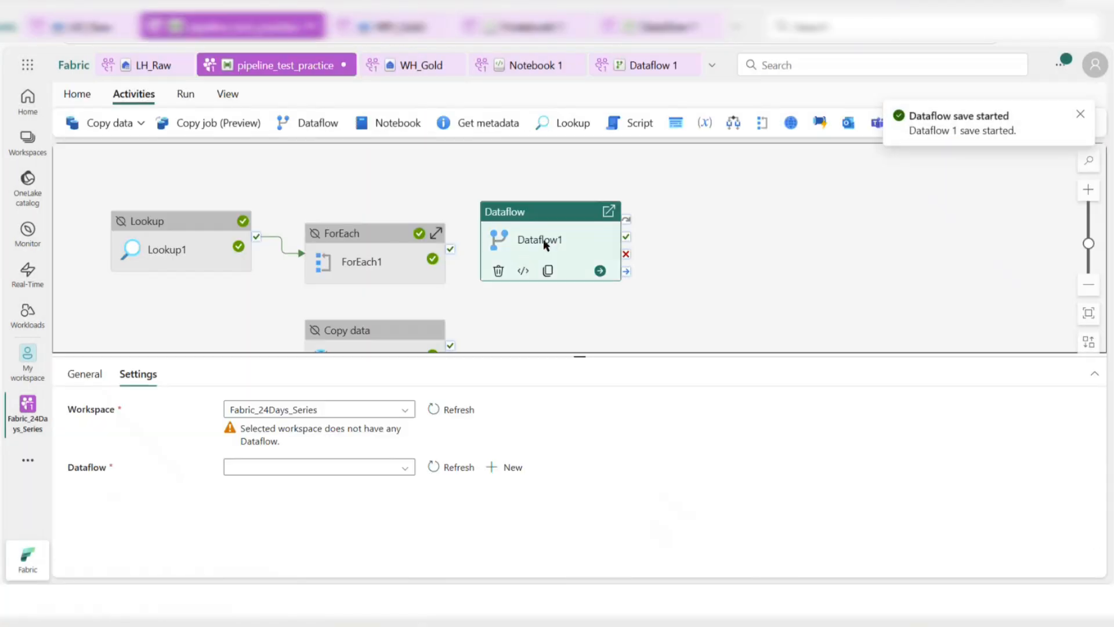
click(400, 468)
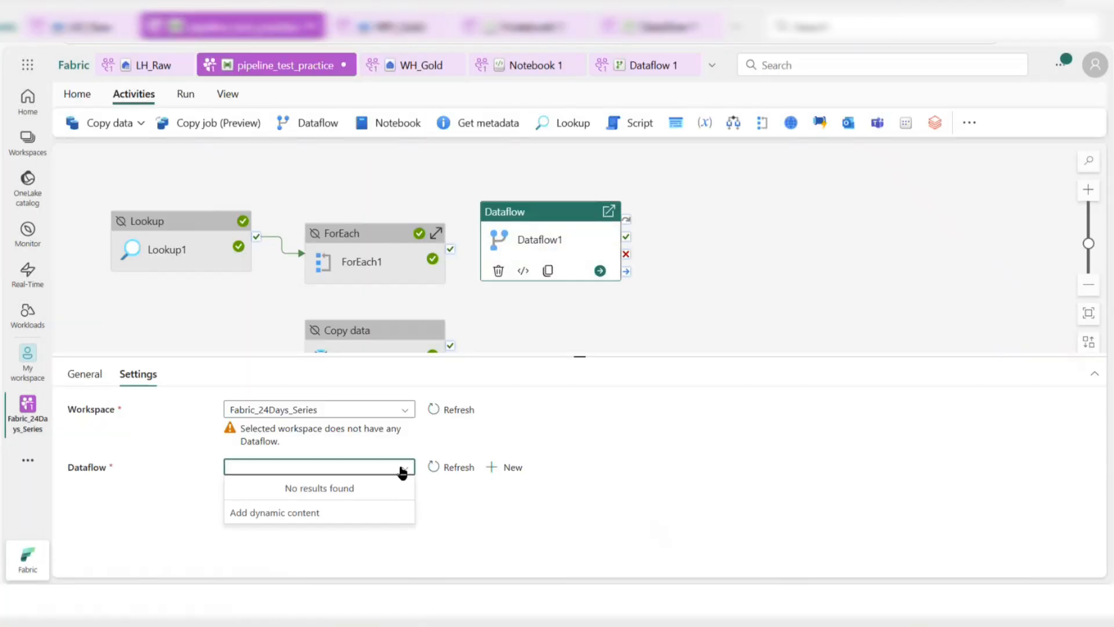
click(454, 471)
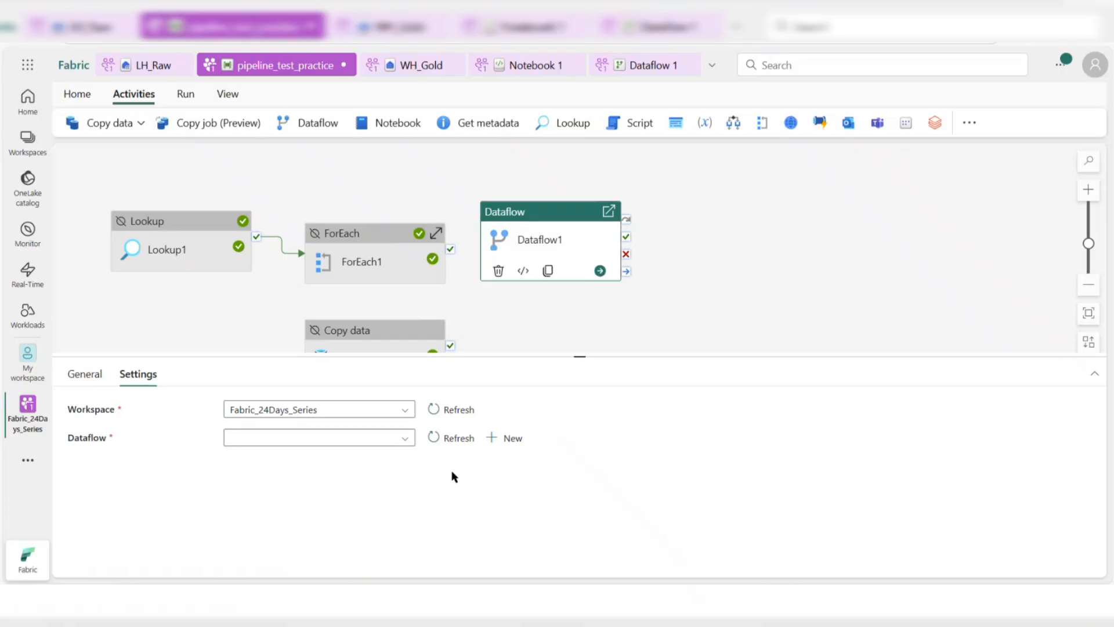
click(454, 439)
click(407, 439)
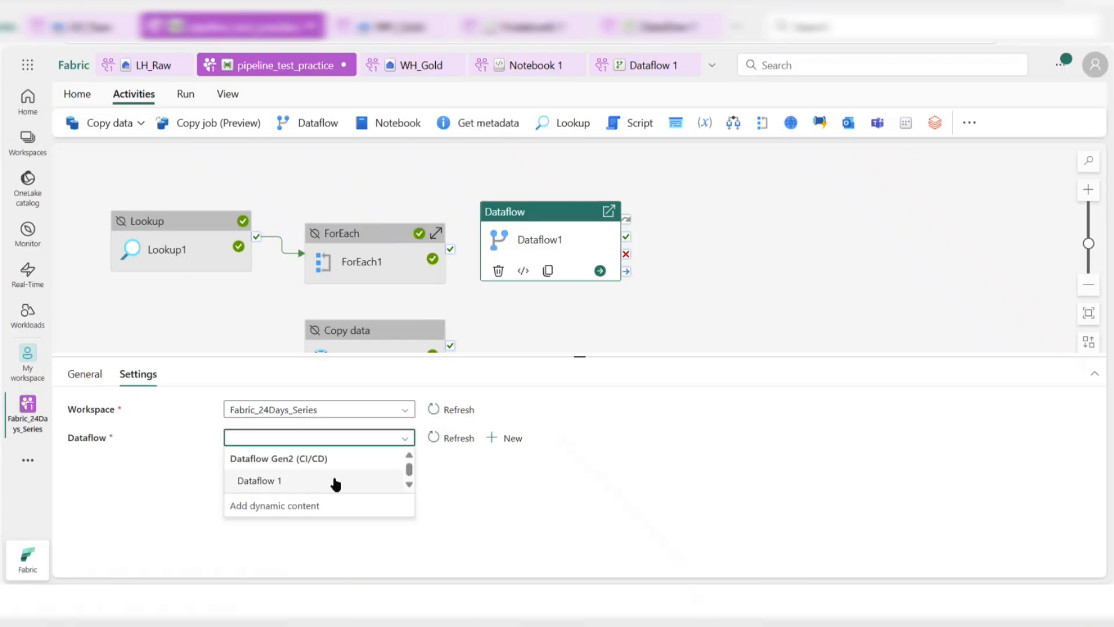
click(335, 482)
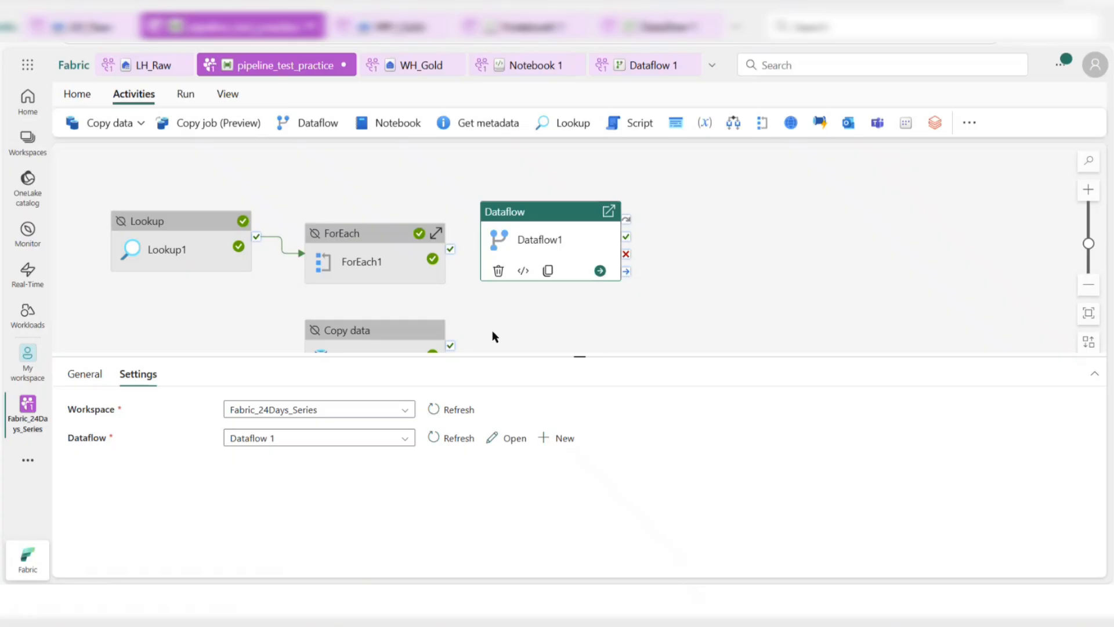
Save the pipeline, run it and follow the Dataflow1 activity in an enlarged run output
click(76, 96)
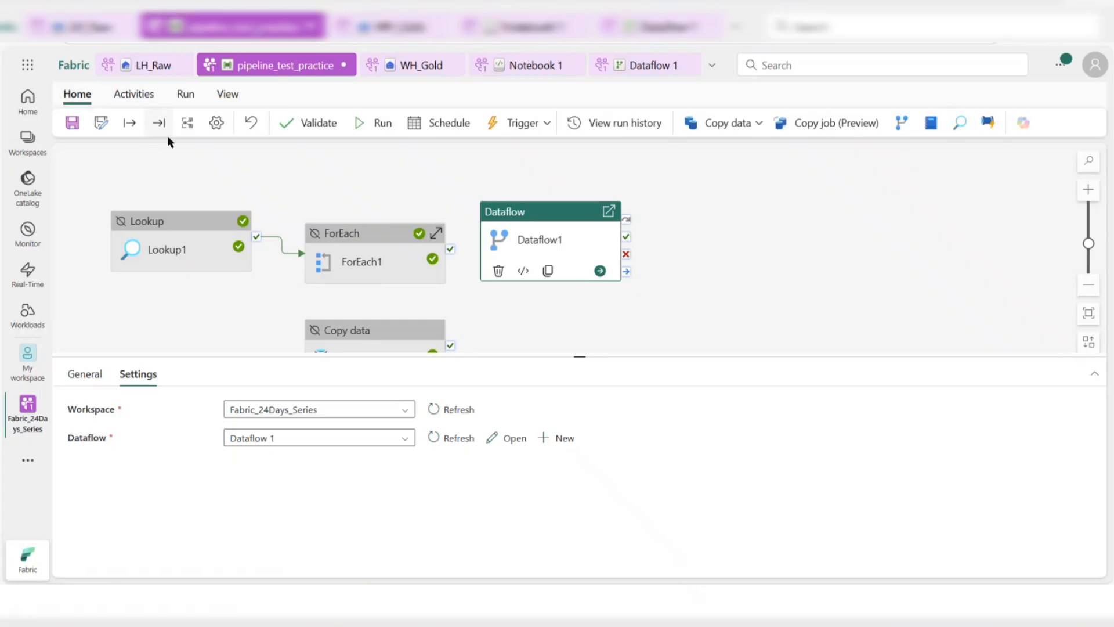
click(72, 122)
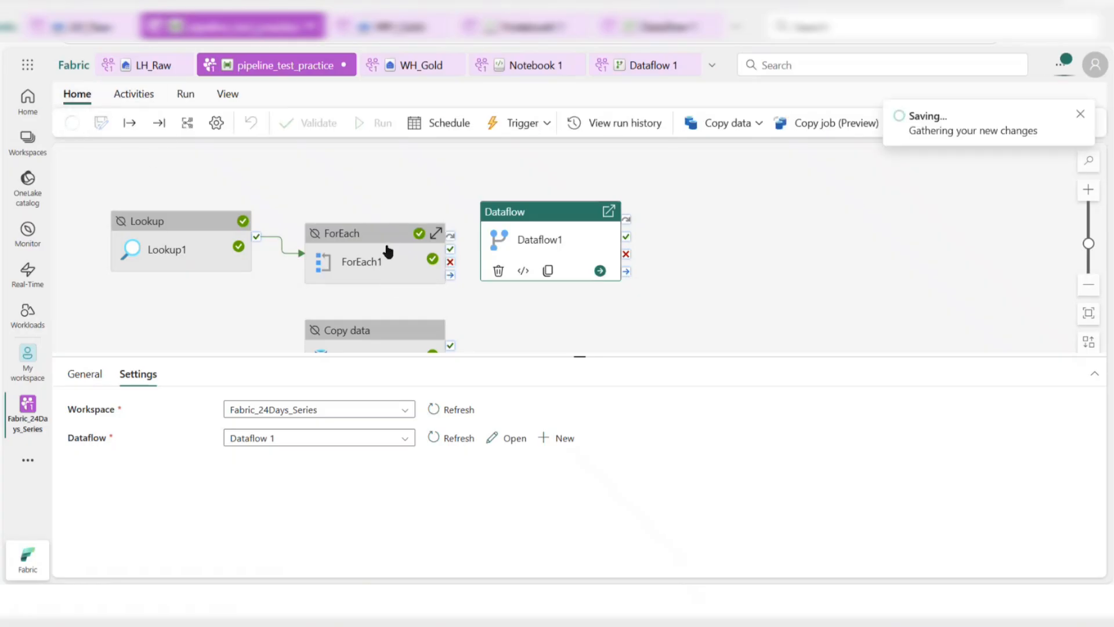
click(414, 215)
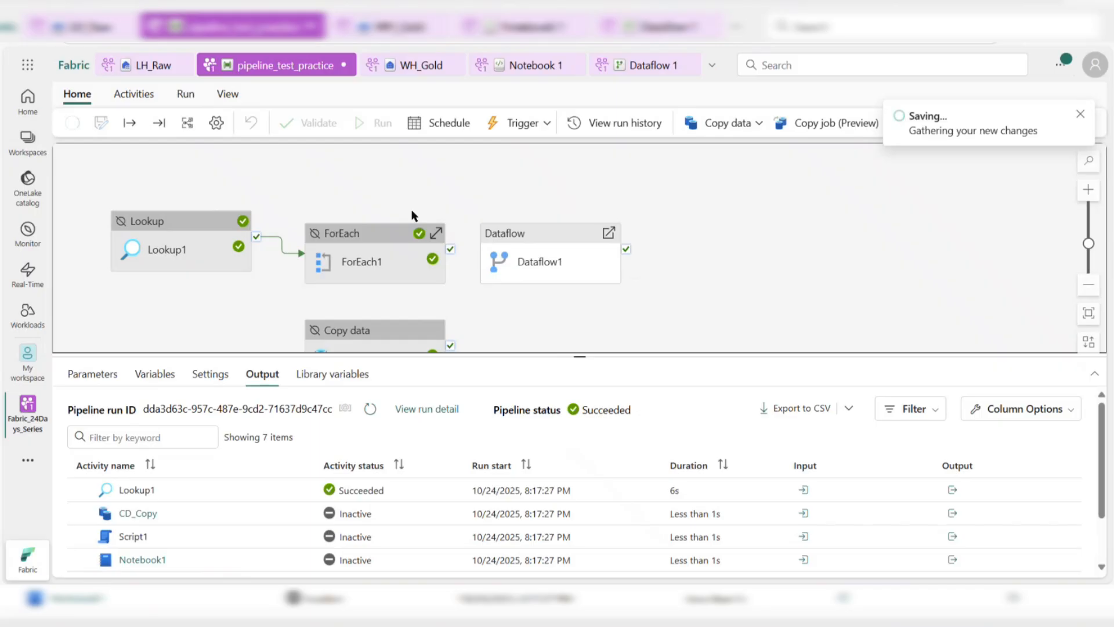
click(380, 123)
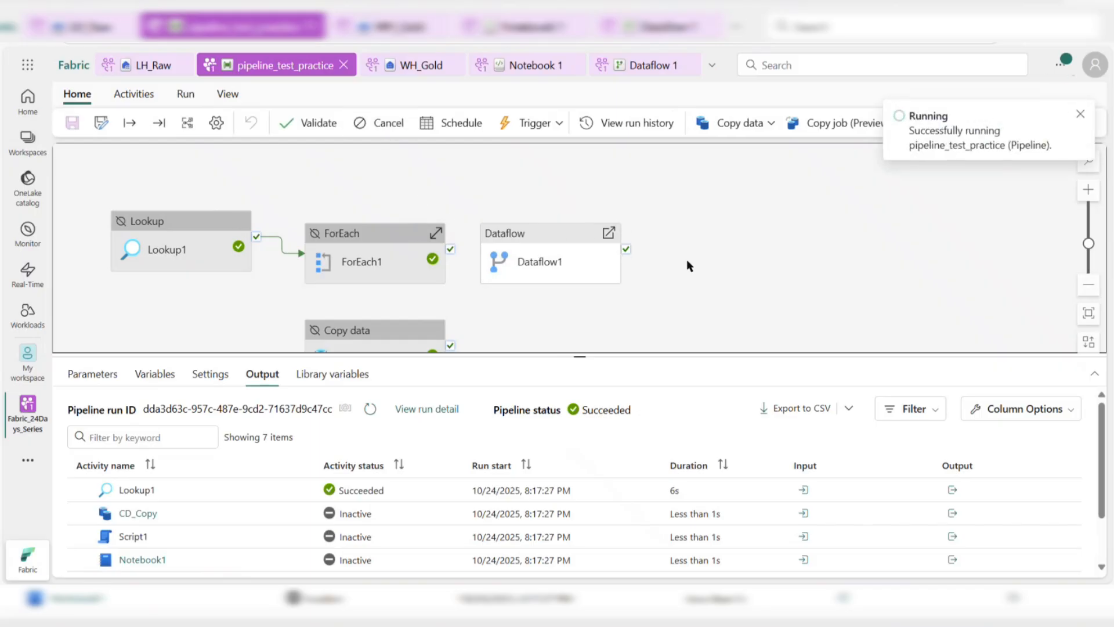
drag(636, 354, 645, 306)
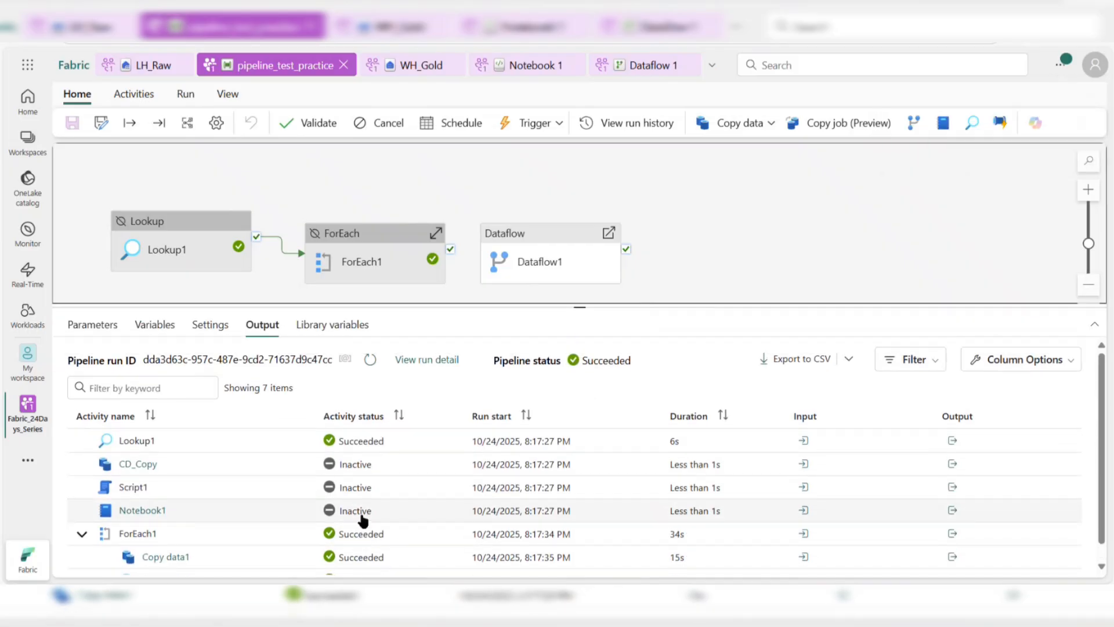
scroll(360, 516, down, 1)
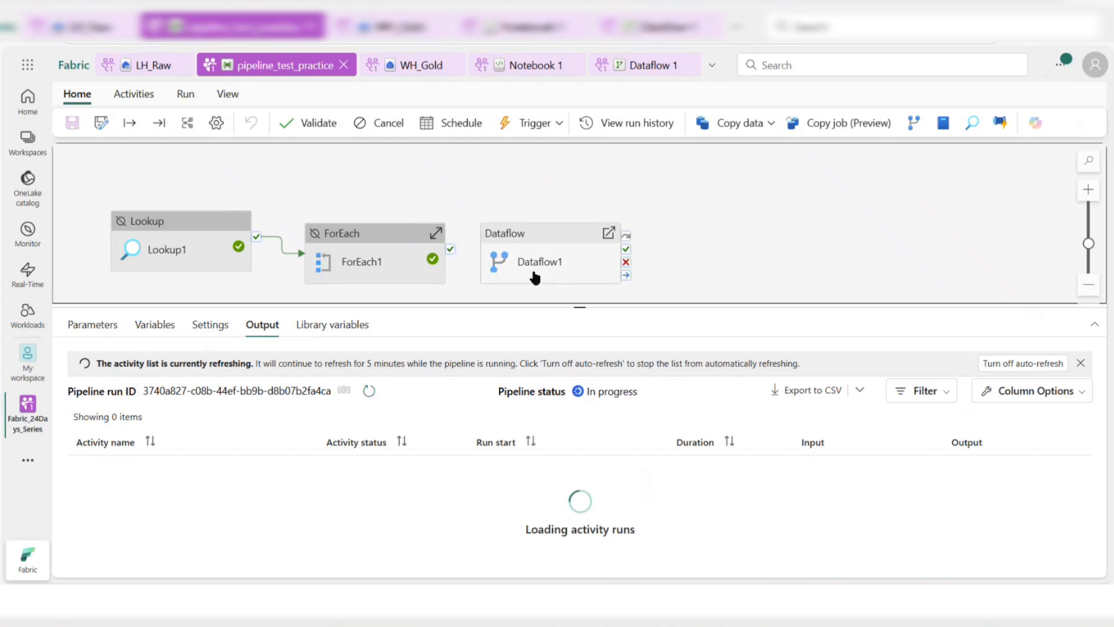
click(555, 251)
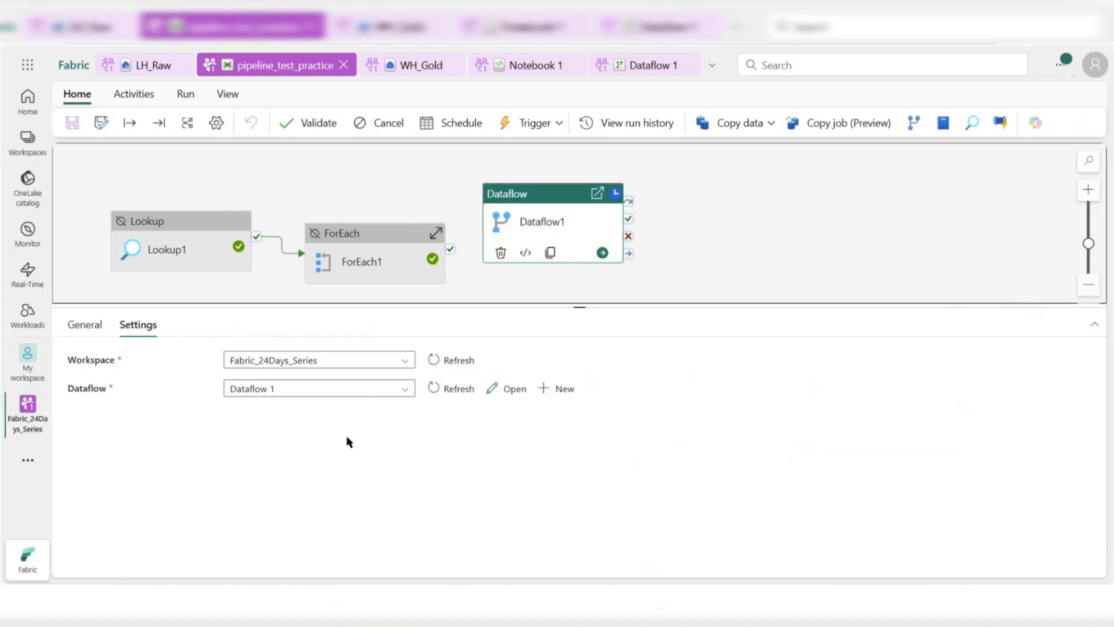
click(468, 214)
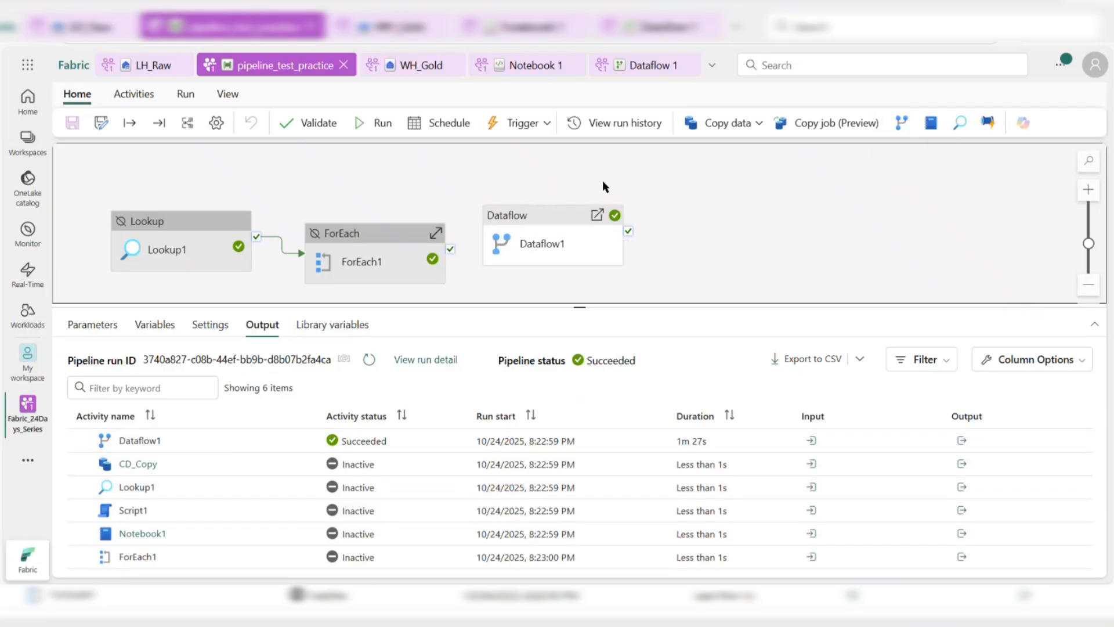
Preview the DimCustomer table in the WH_Gold warehouse and review the activities on the pipeline_test_practice canvas
click(432, 69)
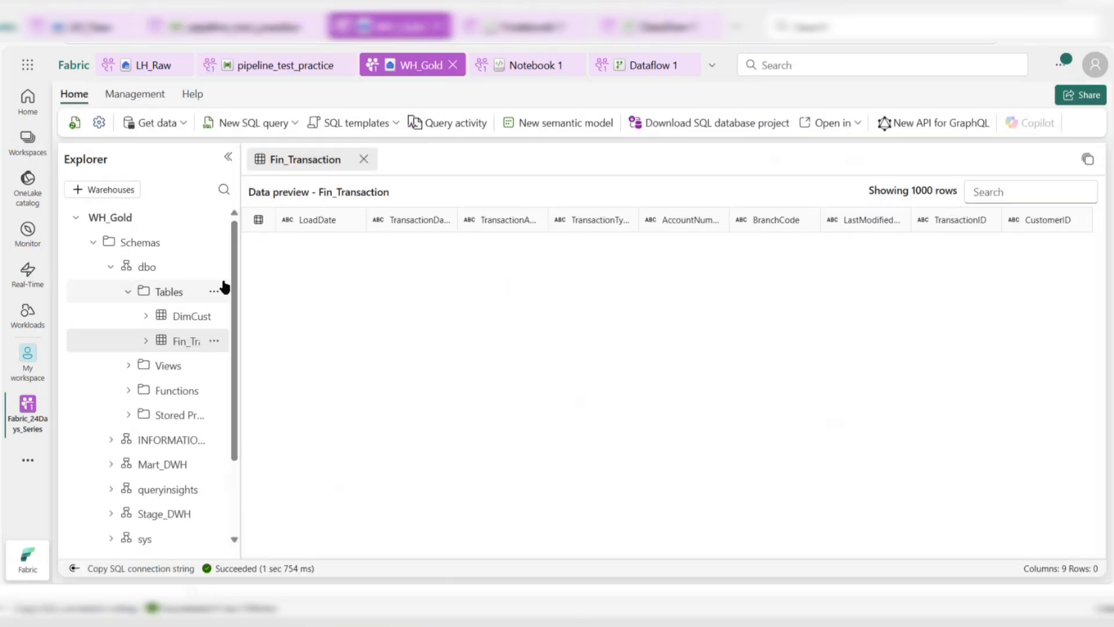
click(190, 317)
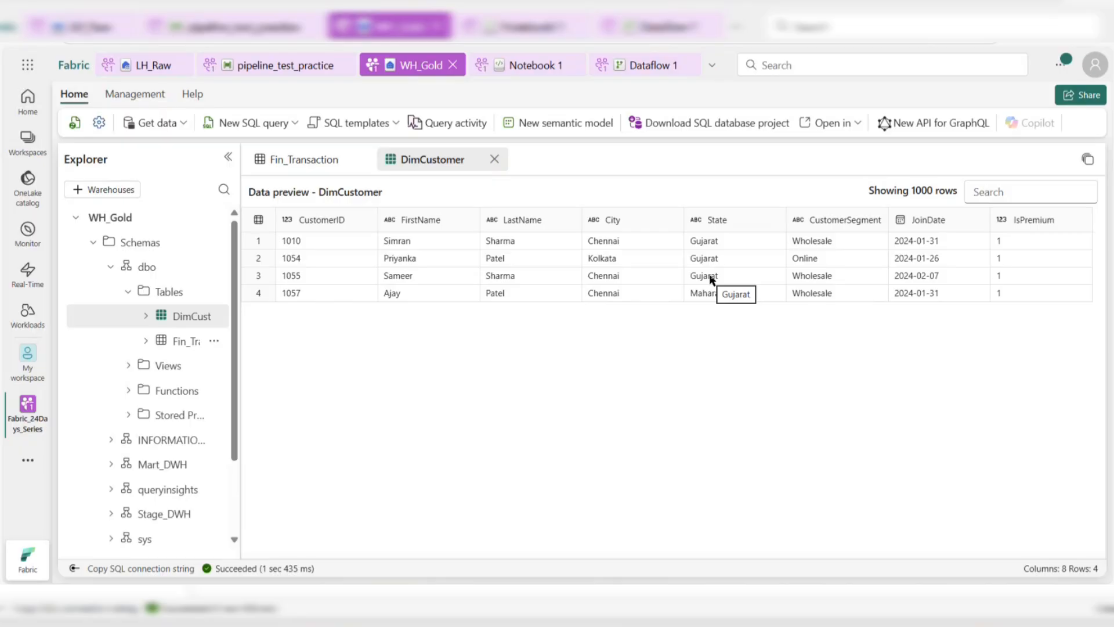
click(281, 65)
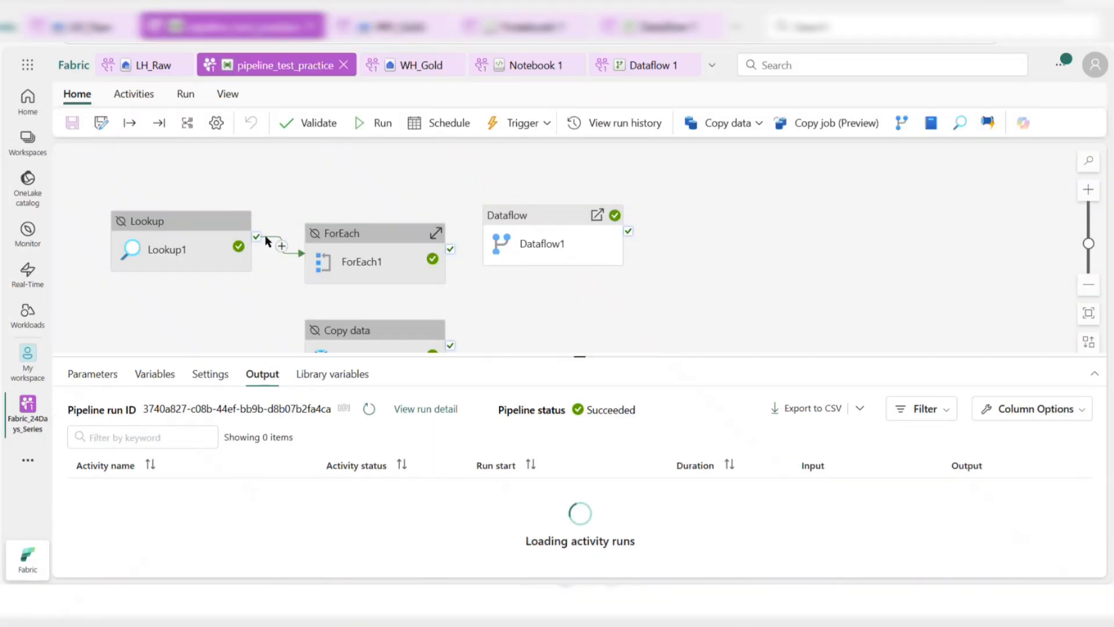
scroll(278, 234, down, 3)
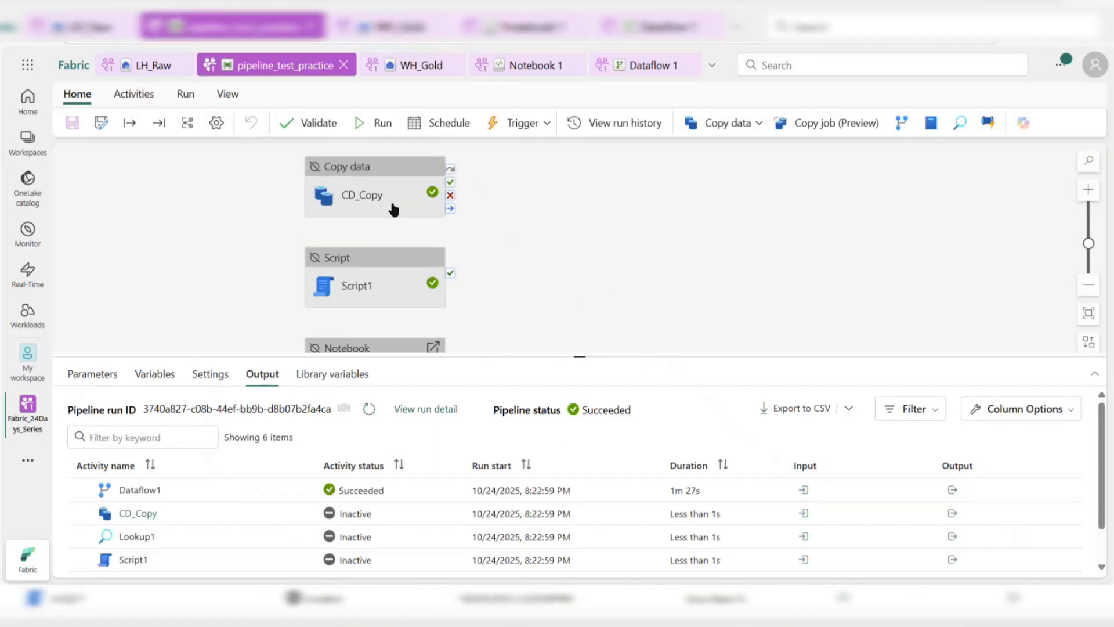
scroll(394, 269, down, 1)
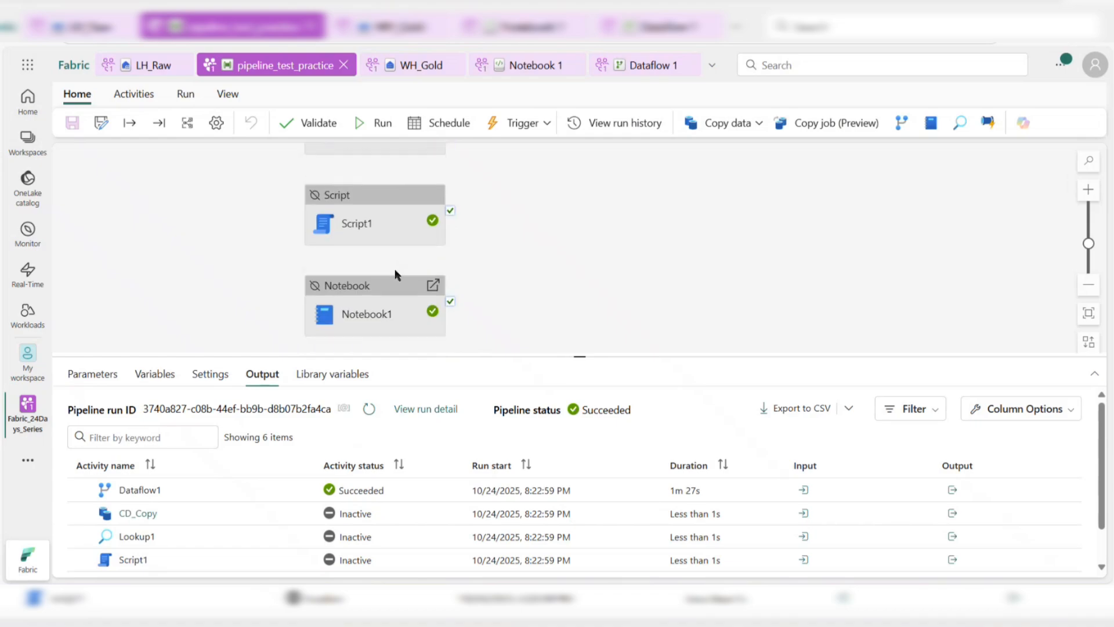
scroll(387, 309, up, 4)
scroll(552, 258, up, 3)
scroll(552, 257, down, 2)
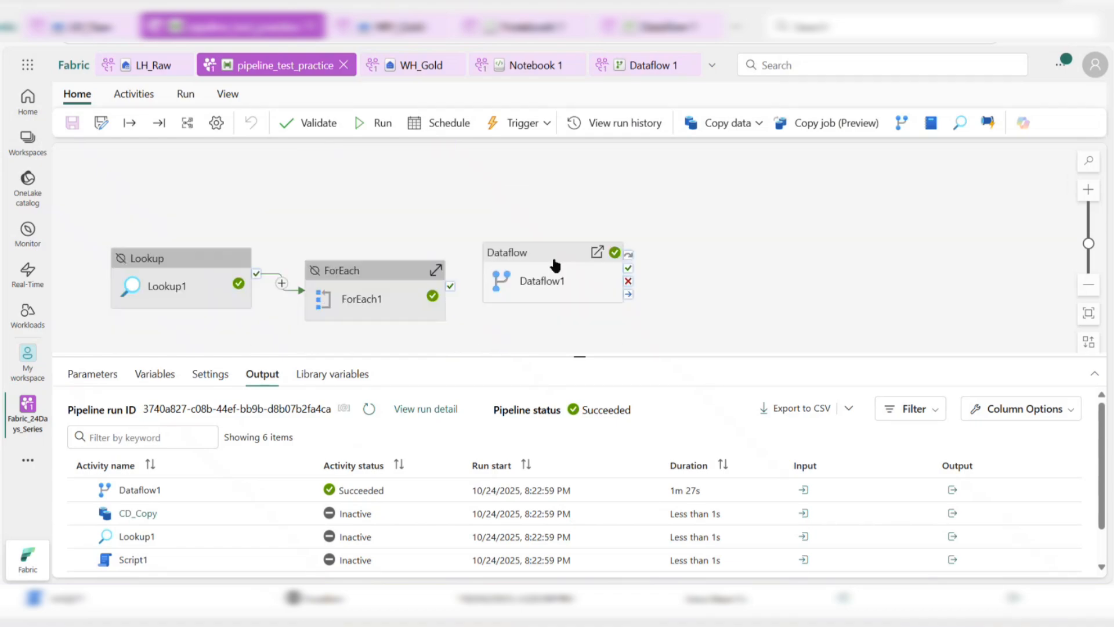